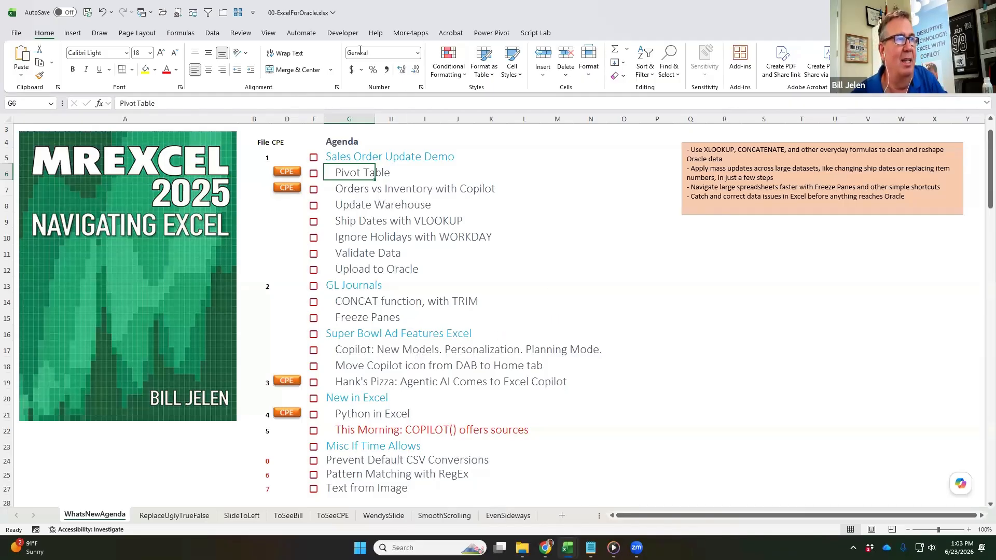
Switch to the 01-SalesOrdersDemo.xlsx workbook
click(269, 33)
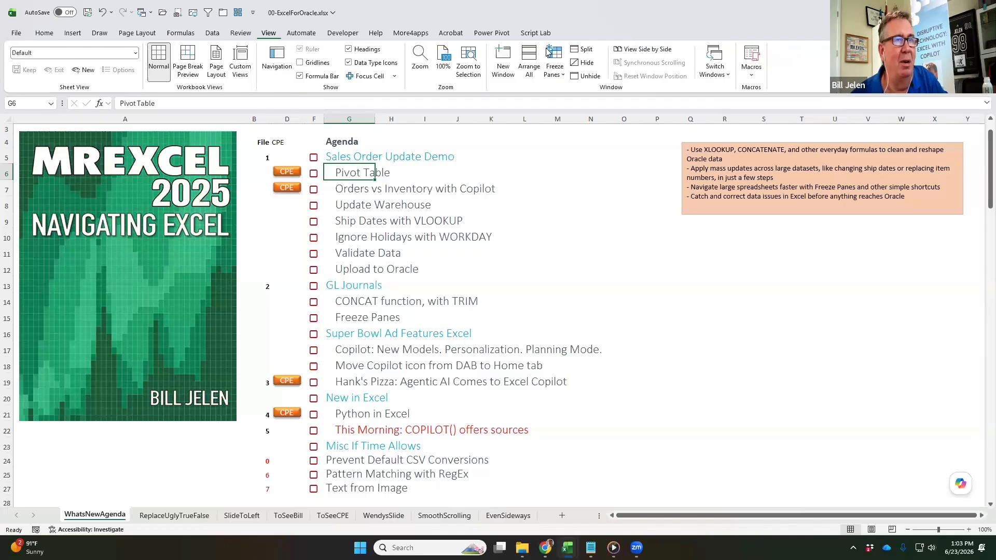
click(715, 72)
click(726, 90)
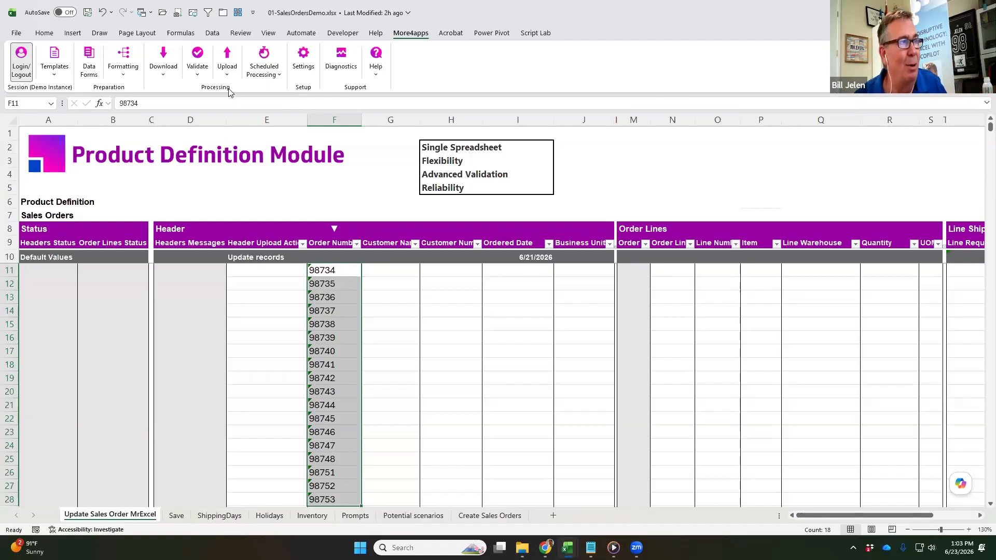
Download the sales orders for the selected order numbers with Download Via Sheet and clear the download criteria
click(164, 57)
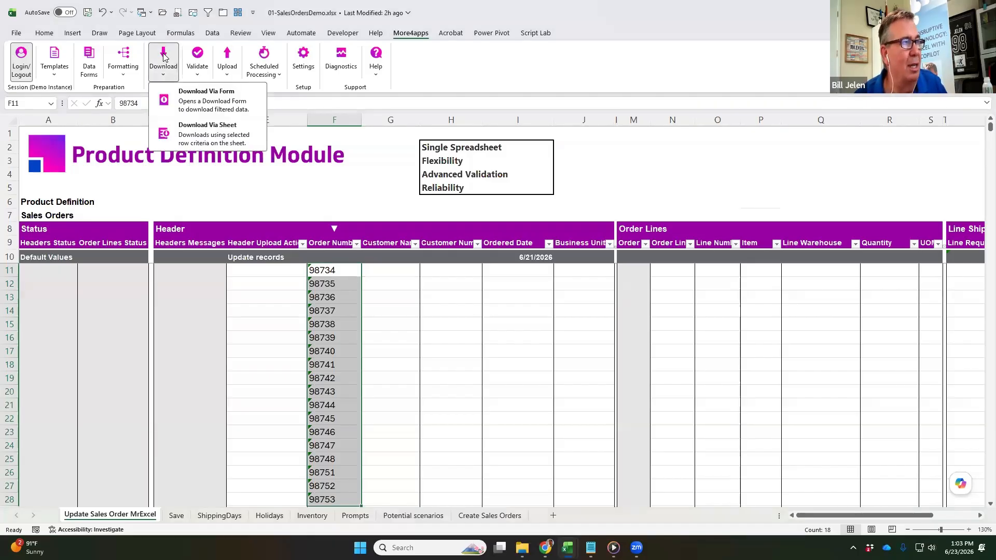
click(196, 132)
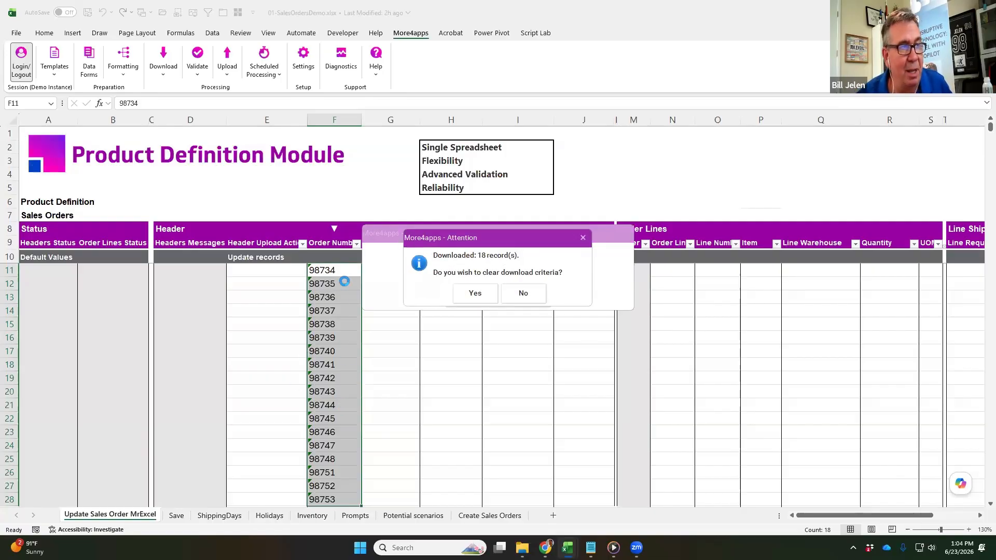
click(476, 294)
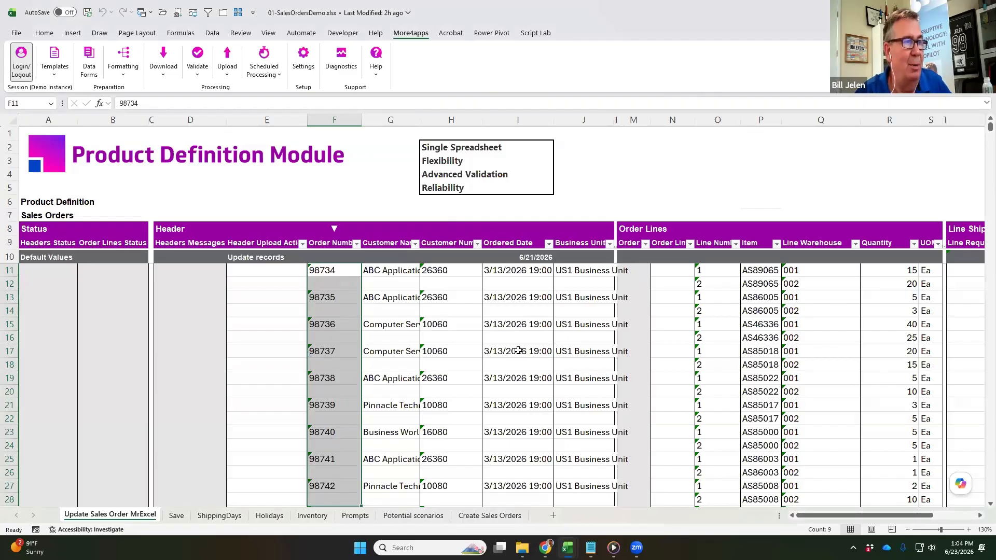
Examine the downloaded order data across row 11, from the customer columns through the line shipping details
key(Right)
key(Right)
key(Right)
key(Right)
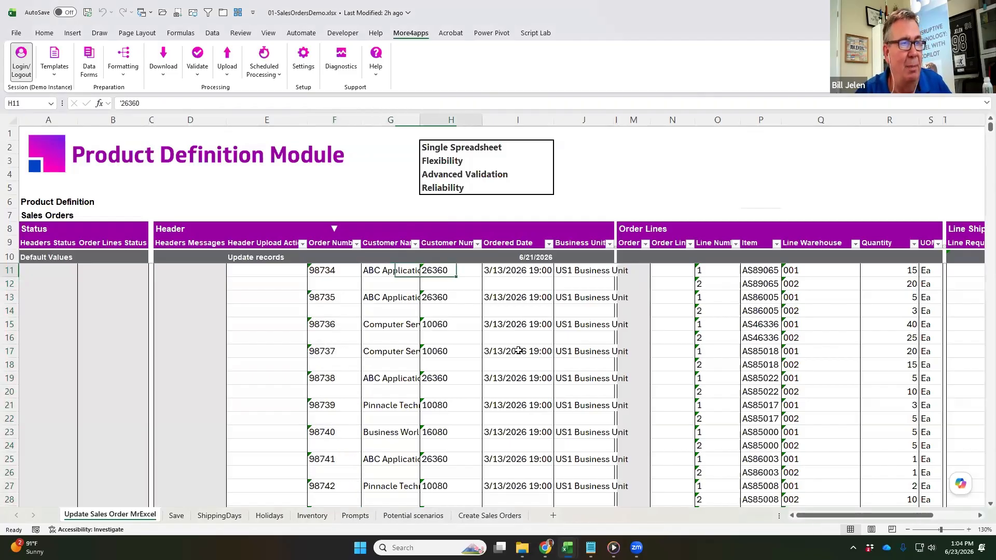
key(Right)
key(Right)
key(Right)
key(Right)
key(Right)
key(Right)
key(Right)
key(Right)
key(Right)
key(Right)
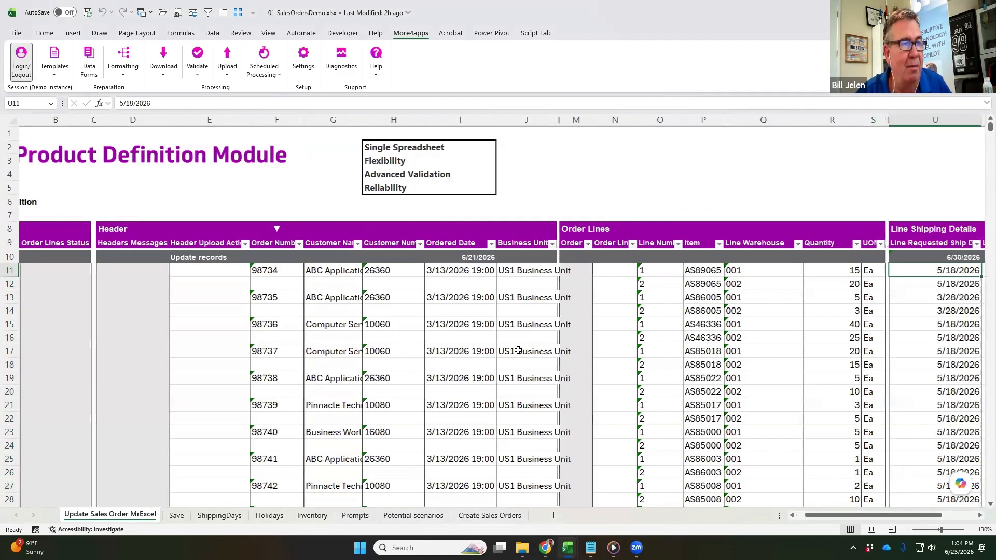
key(Right)
key(Right)
key(Right)
key(Right)
Examine the item, line warehouse, quantity and unit-of-measure columns of the first order line
key(Left)
key(Left)
key(Left)
key(Left)
key(Left)
key(Left)
key(Left)
key(Left)
key(Left)
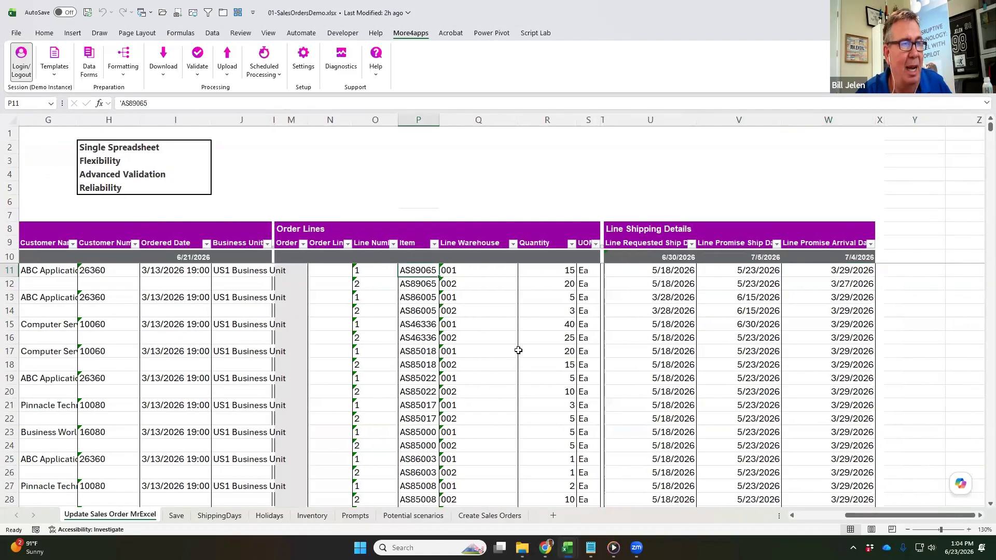
key(Right)
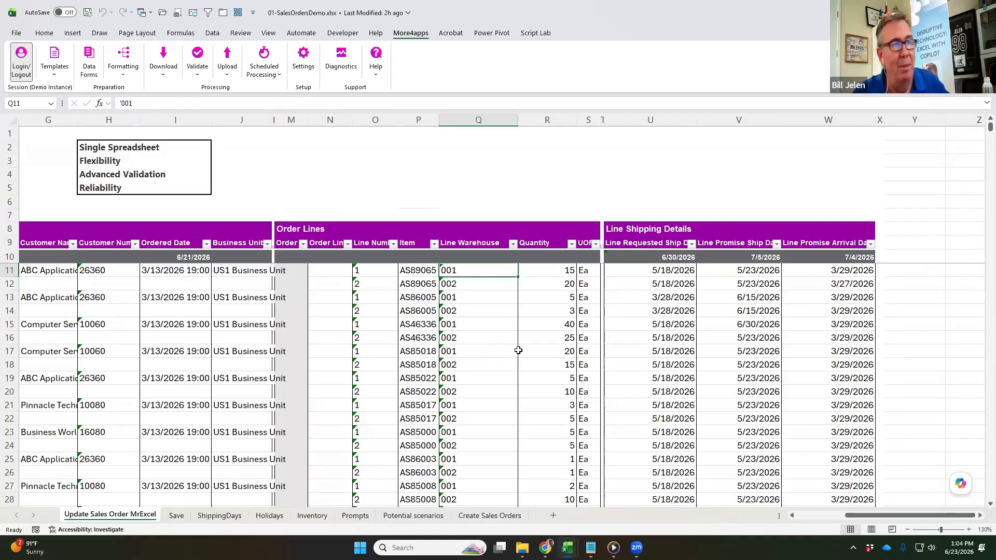
key(Right)
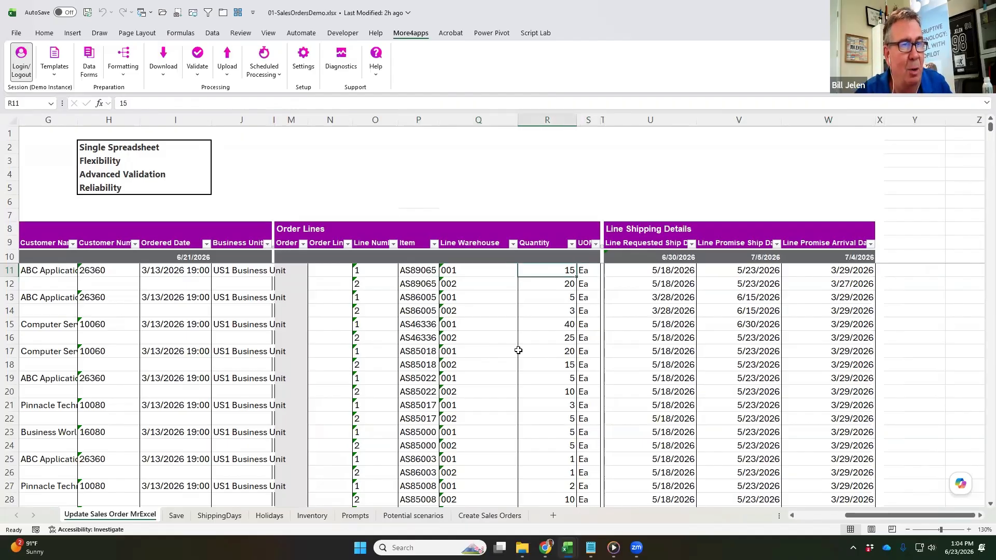
key(Right)
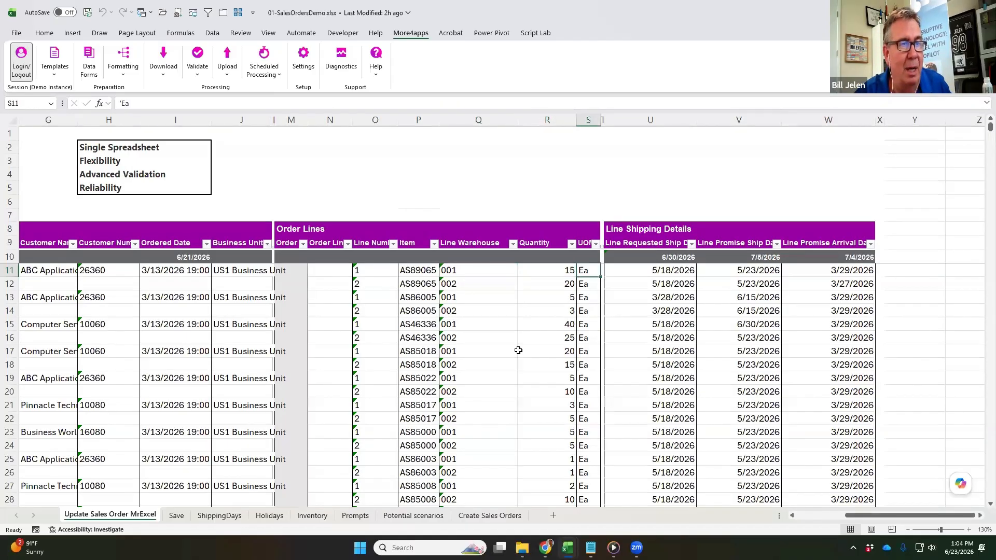
Examine the requested ship, promise ship and promise arrival dates down to the last order lines
key(Right)
key(Right)
key(Page_Down)
key(Page_Down)
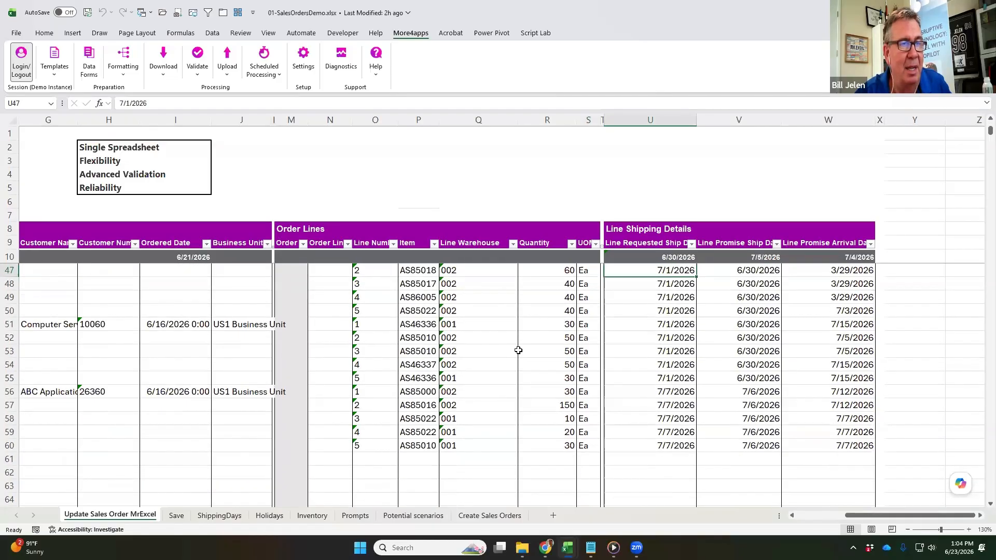
key(Page_Up)
key(Page_Up)
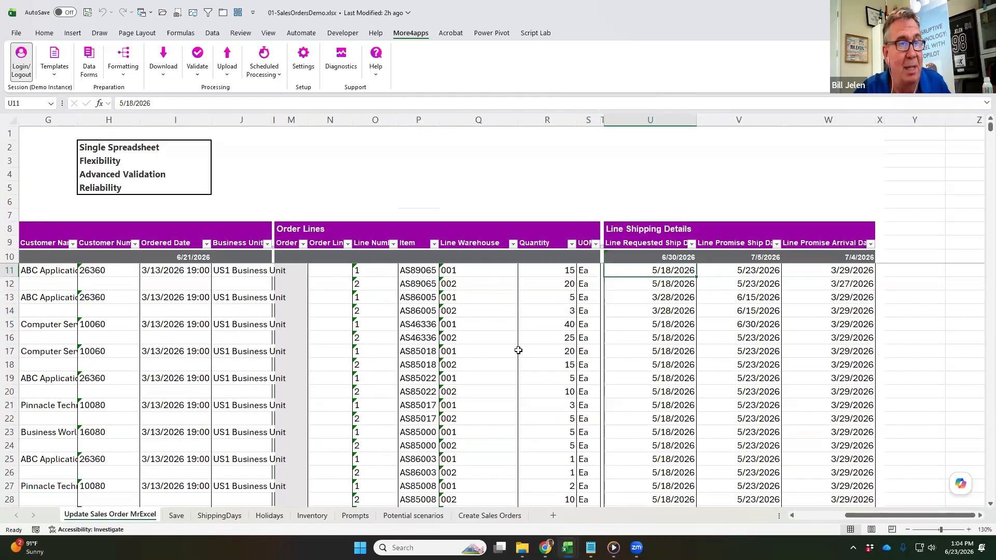
key(Up)
key(Down)
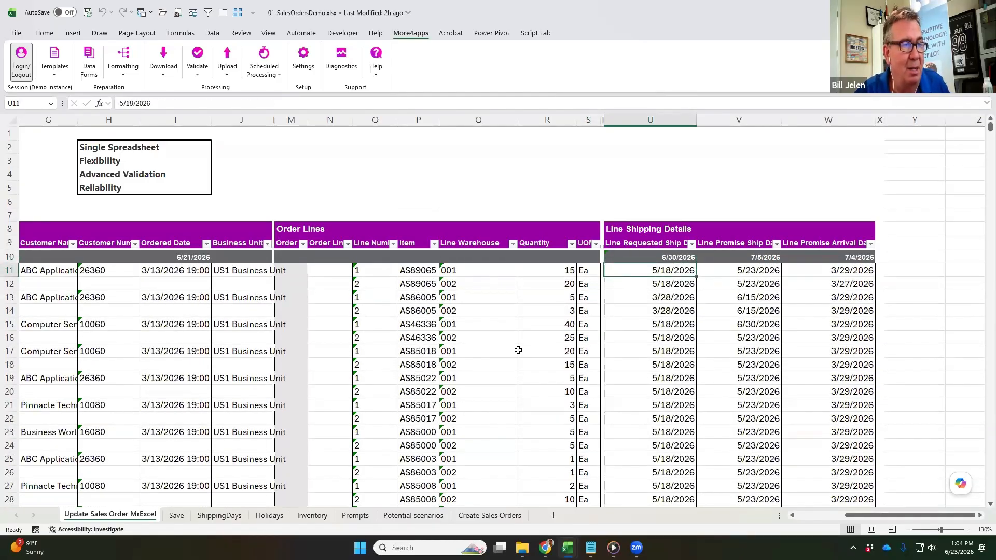
key(Right)
key(Right)
key(Right)
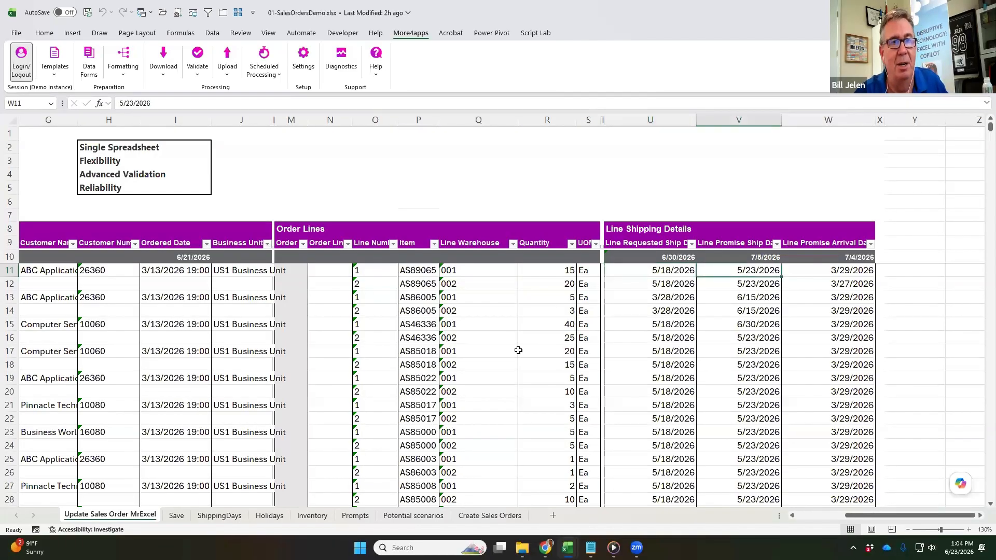
Enter the headings Item, WH and Quantity in cells Y10 to AA10, beside the shipping details
key(Up)
key(Right)
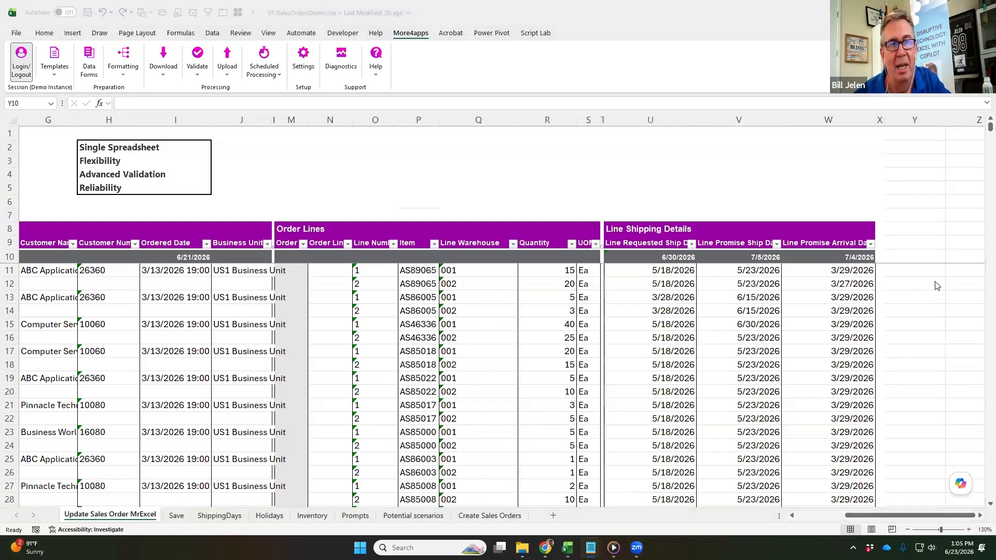
click(920, 258)
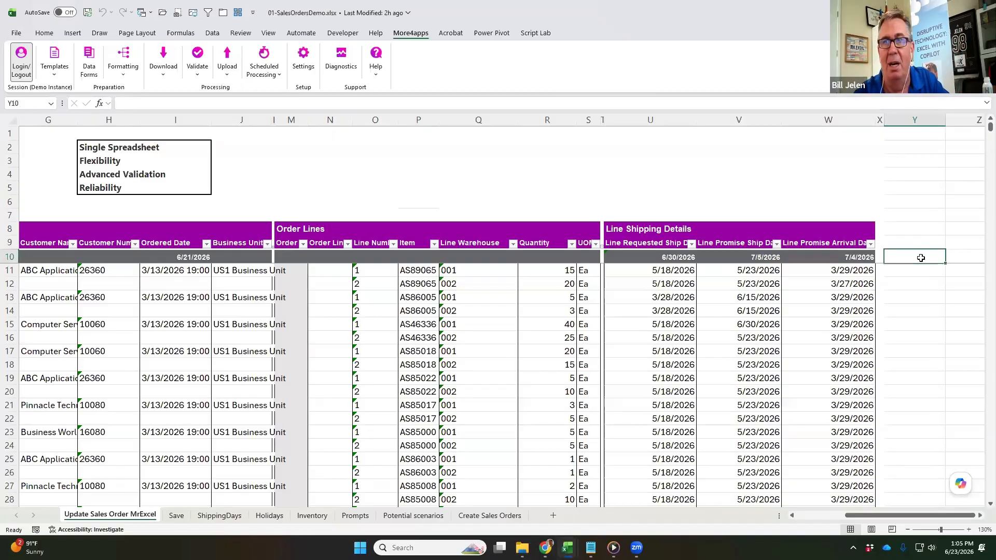
text(Item)
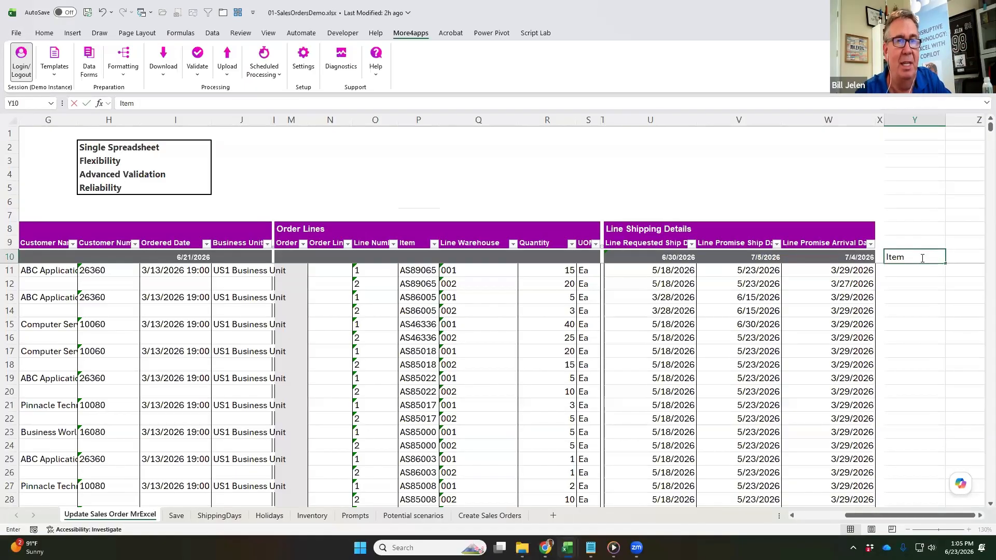
key(Tab)
text(WH)
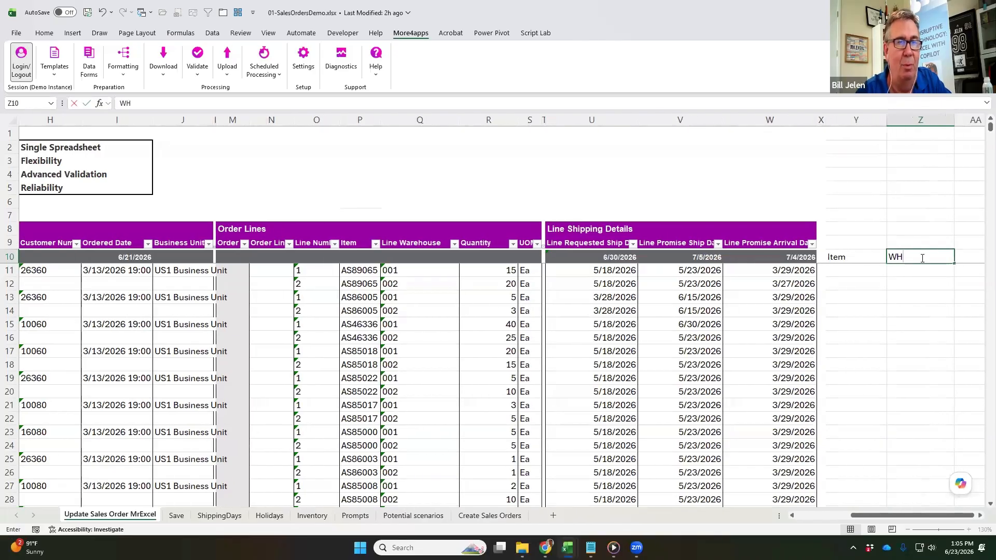
key(Tab)
text(Quantity)
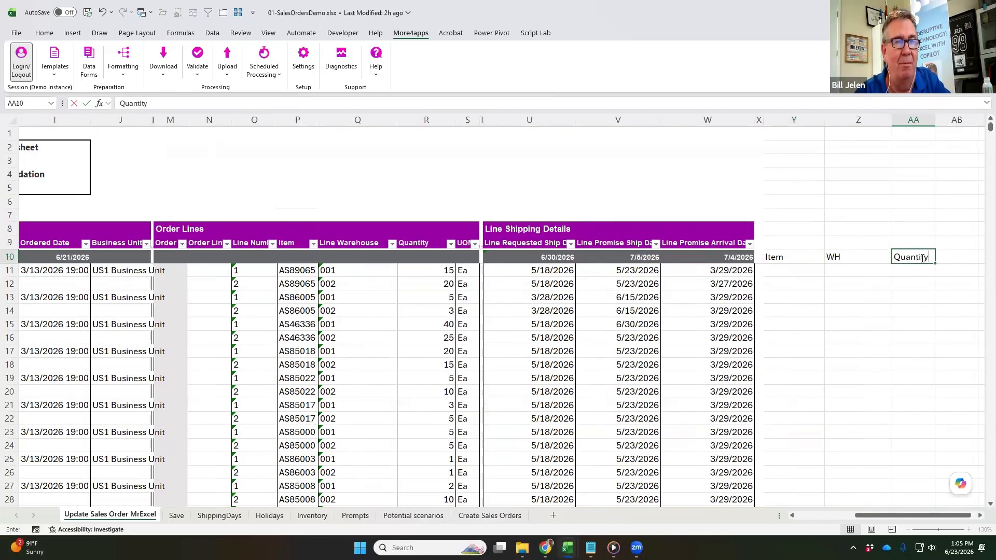
key(Return)
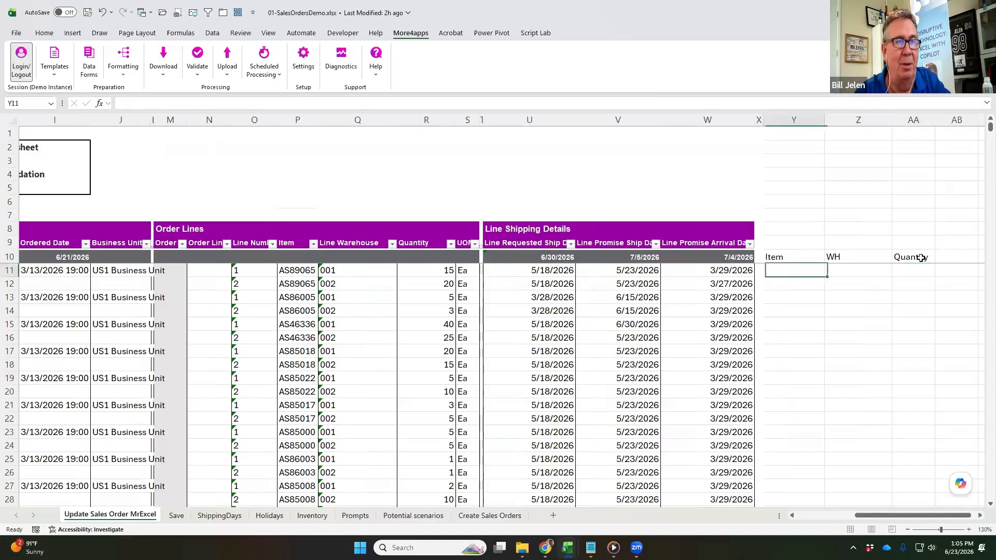
Enter the formula =P11 in cell Y11 to pull the item number of the first order line
text(=)
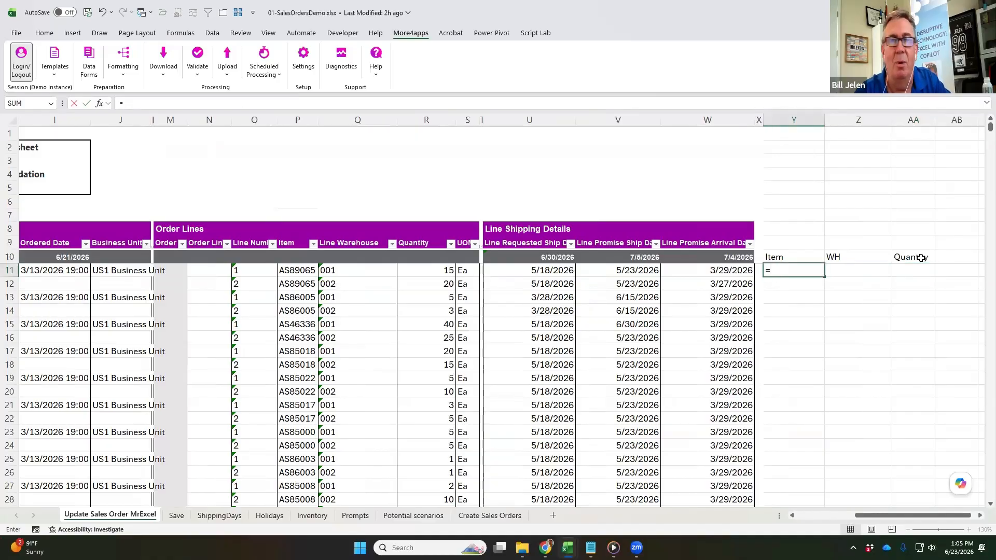
key(Left)
key(Left)
key(Left)
key(Left)
key(Left)
key(Left)
key(Left)
key(Left)
key(Left)
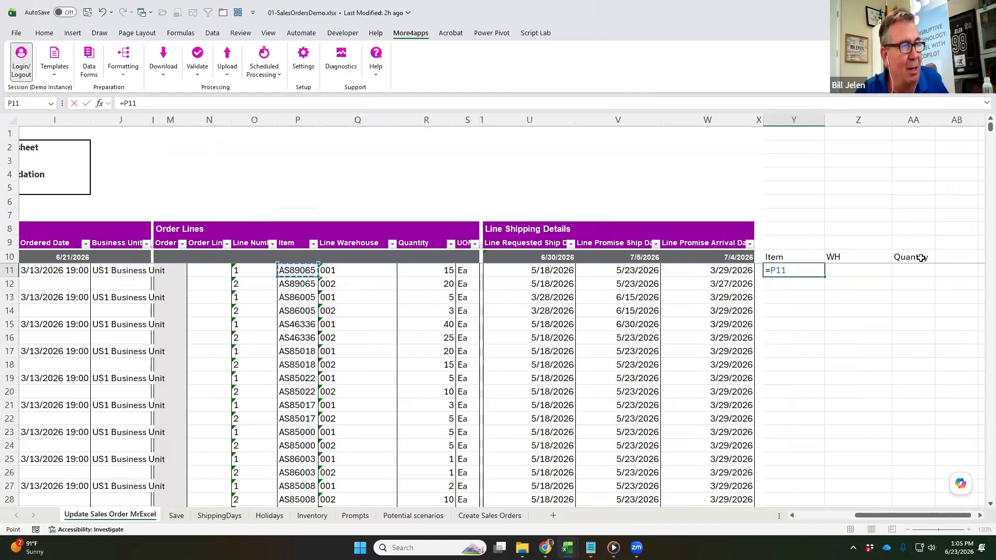
key(Return)
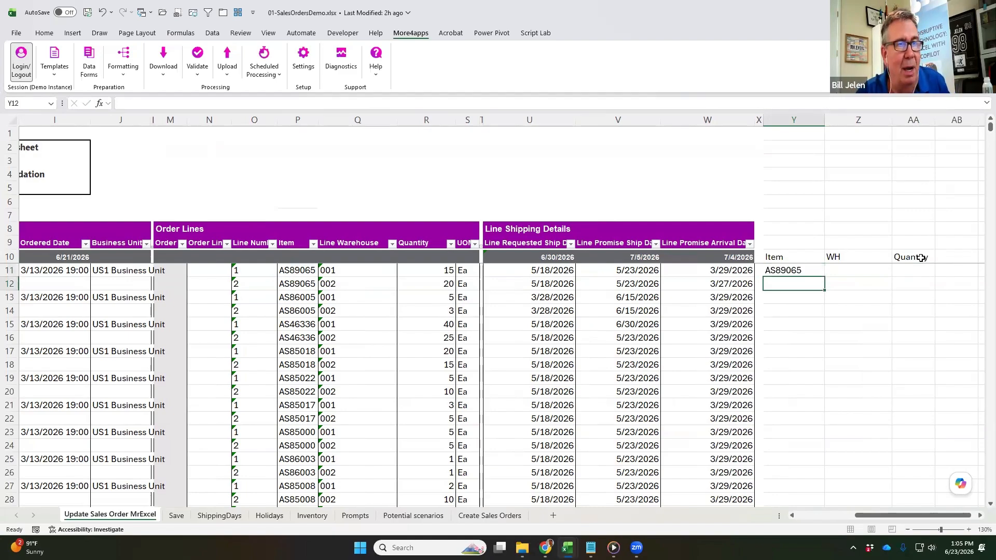
Enter the formula =Q11 in cell Z11 to pull the line warehouse of the first order line
key(Up)
key(Right)
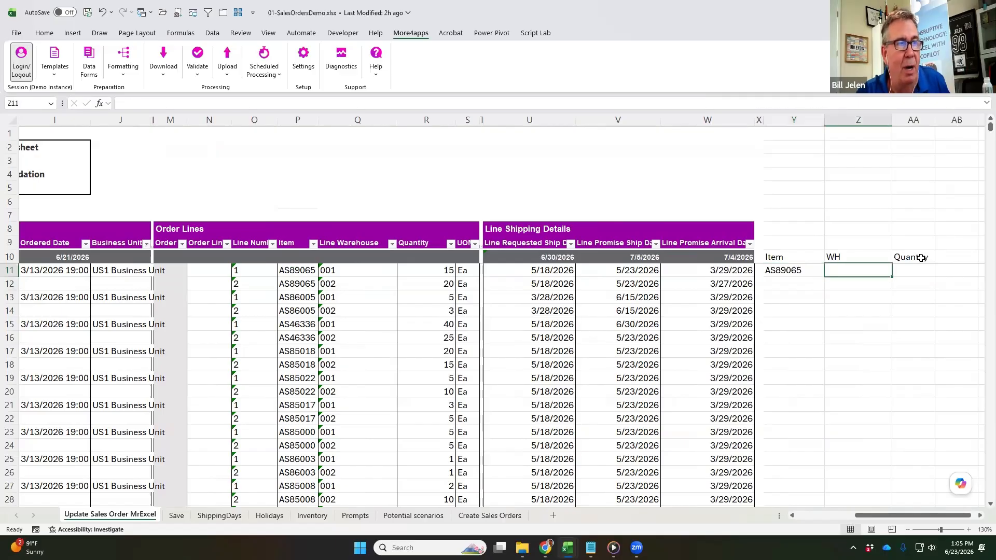
text(=)
key(Left)
key(Left)
key(Left)
key(Left)
key(Left)
key(Left)
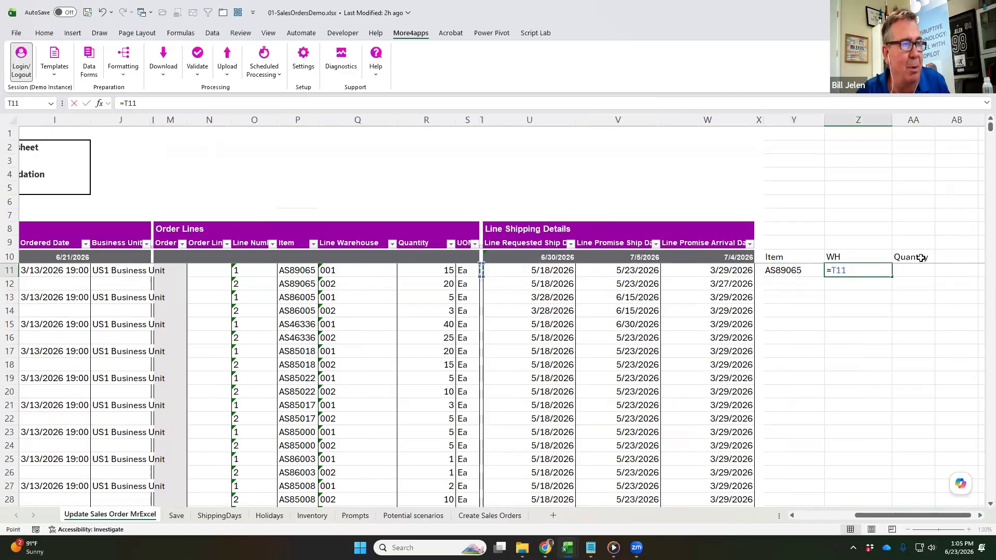
key(Left)
key(Left)
key(Left)
key(Left)
key(Right)
key(Return)
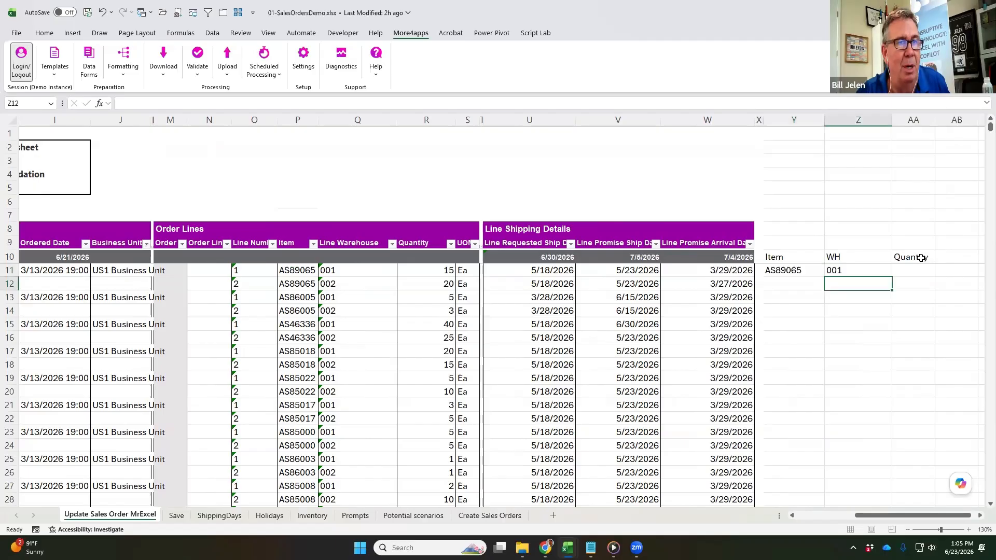
Enter the formula =R11 in cell AA11 to pull the quantity of the first order line
key(Up)
key(Right)
text(=)
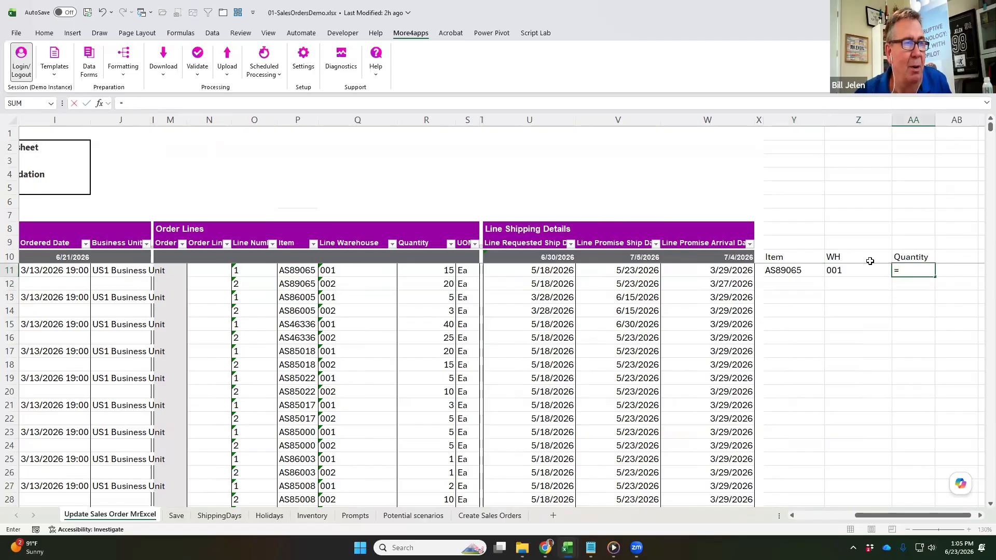
click(442, 272)
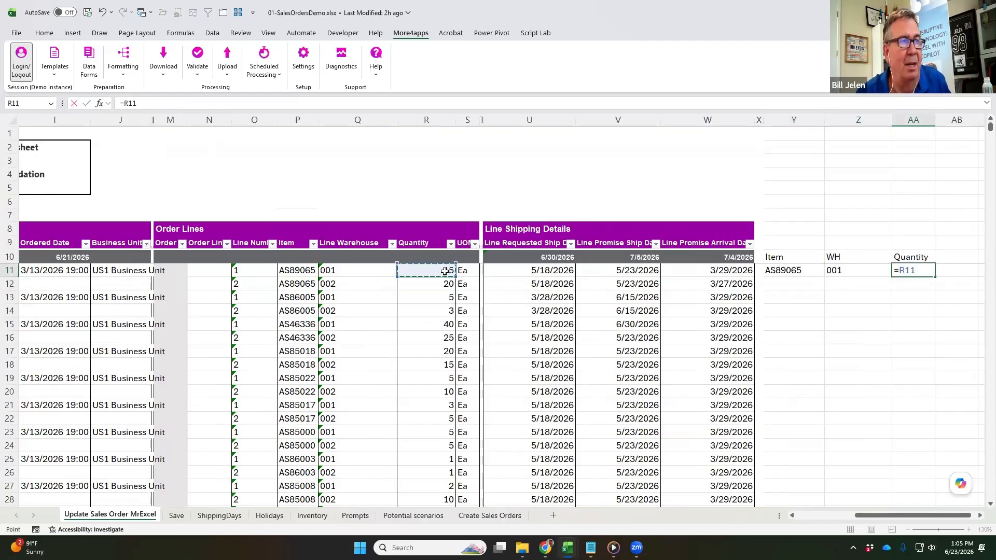
key(Return)
Copy the formulas in Y11:AA11 down through row 60, the last order line
key(Up)
key(Left)
key(Left)
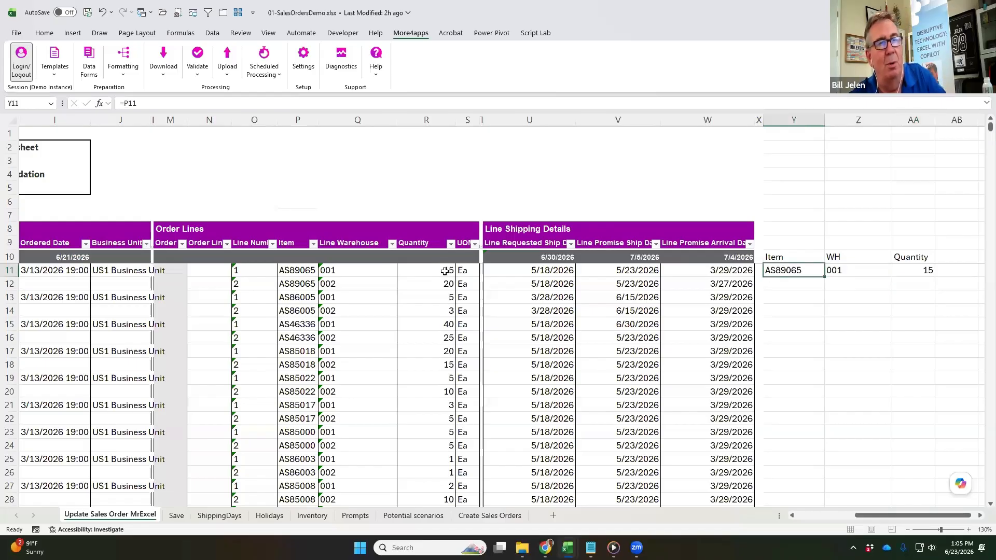
key(shift+Right)
key(shift+Right)
key(ctrl+c)
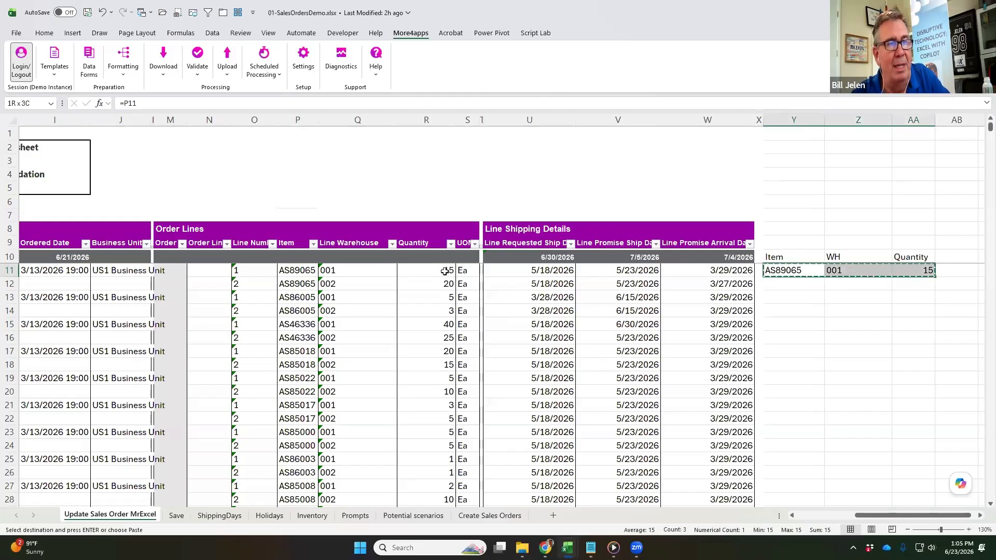
key(shift+Down)
key(shift+Down)
key(shift+Down)
key(shift+Down)
key(shift+Down)
key(shift+Down)
key(shift+Down)
key(shift+Down)
key(shift+Down)
key(shift+Down)
key(shift+Down)
key(shift+Down)
key(shift+Down)
key(shift+Down)
key(shift+Down)
key(shift+Down)
key(shift+Down)
key(shift+Down)
key(shift+Down)
key(shift+Down)
key(shift+Down)
key(shift+Down)
key(shift+Down)
key(shift+Down)
key(shift+Down)
key(shift+Down)
key(shift+Down)
key(shift+Down)
key(shift+Down)
key(shift+Down)
key(shift+Down)
key(shift+Down)
key(shift+Down)
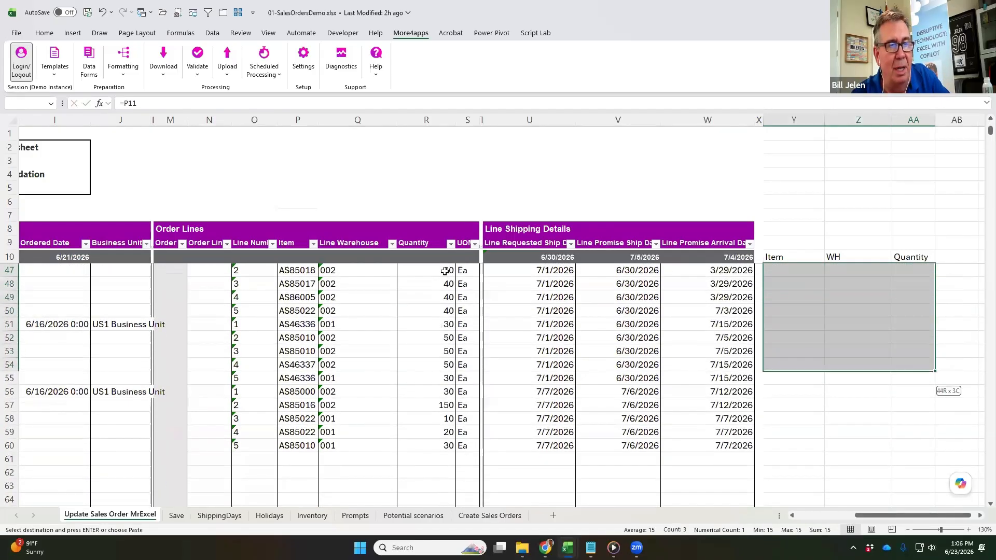
key(ctrl+v)
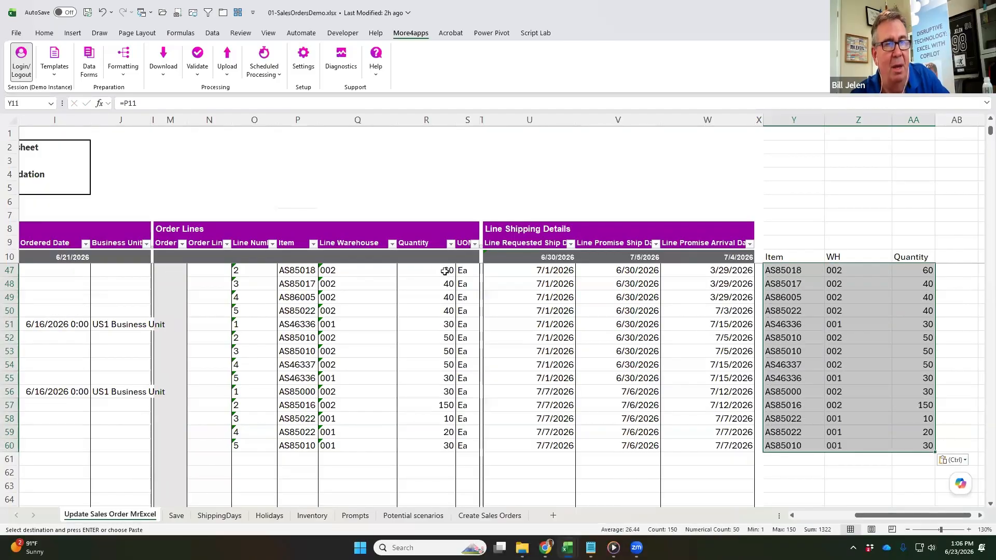
Create a PivotTable on a new worksheet from the Item, WH and Quantity range Y10:AA60
key(ctrl+Up)
key(Down)
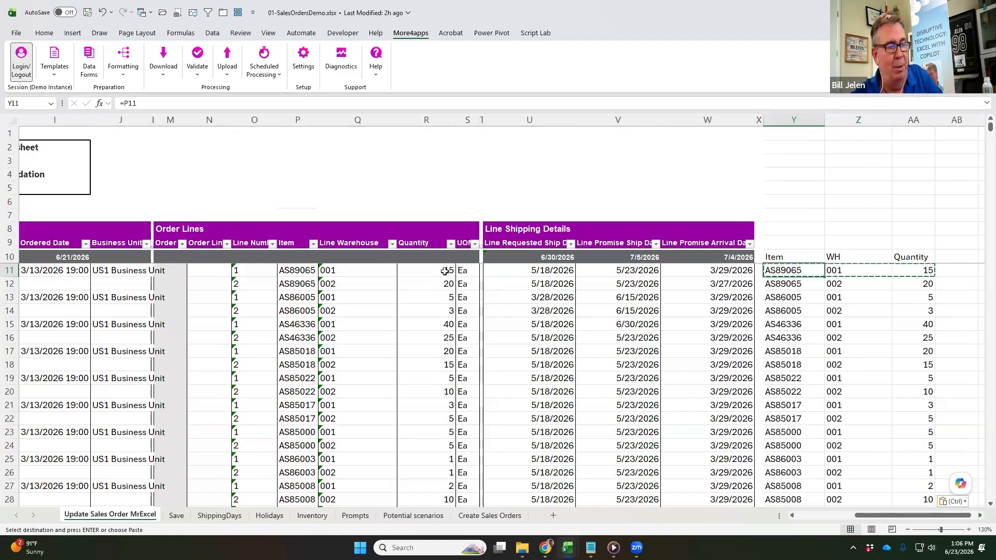
key(ctrl+shift+8)
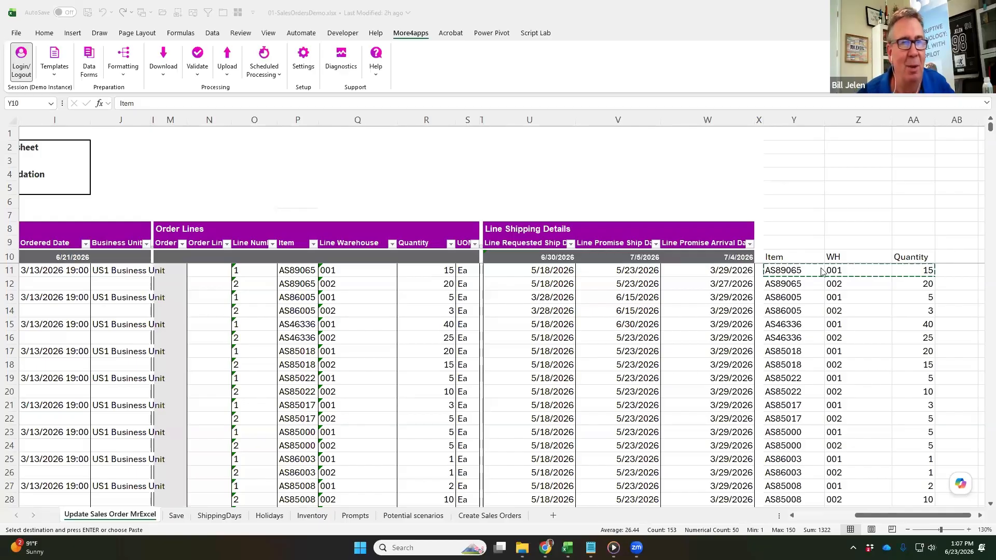
key(ctrl+a)
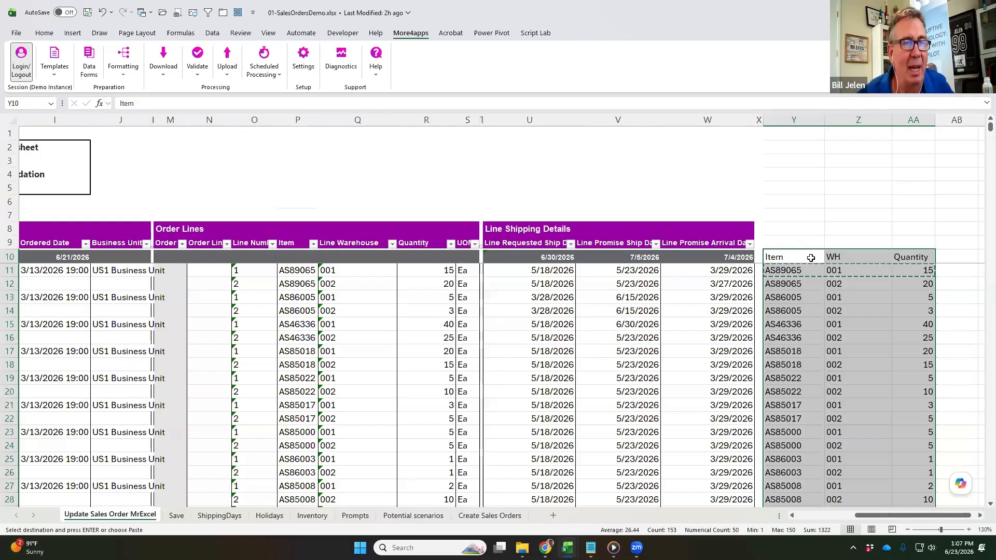
click(811, 258)
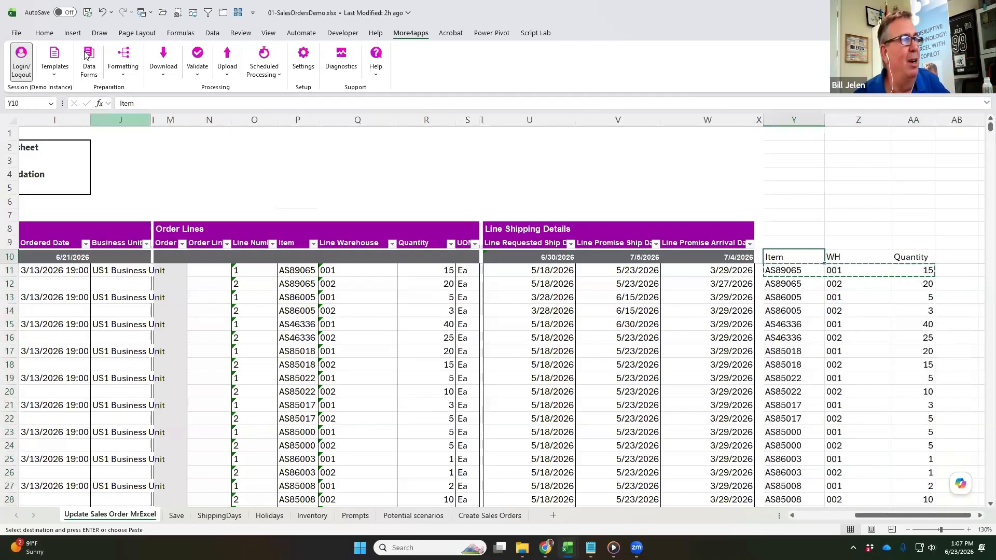
click(74, 34)
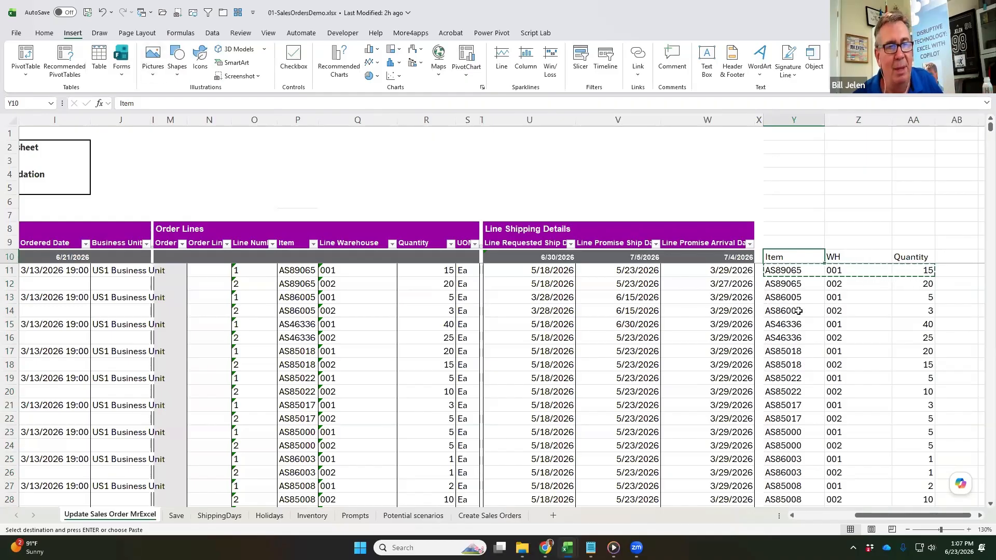
click(836, 311)
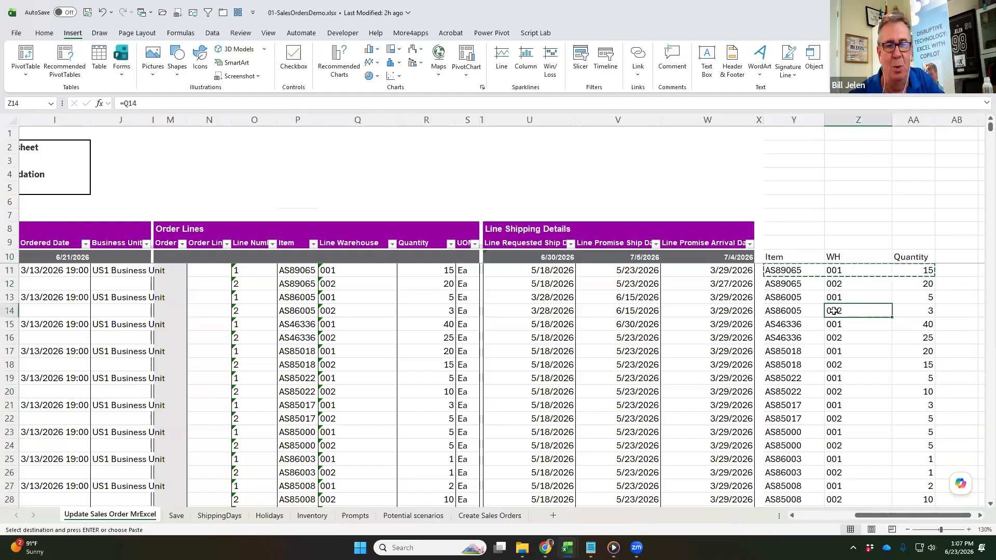
key(ctrl+shift+8)
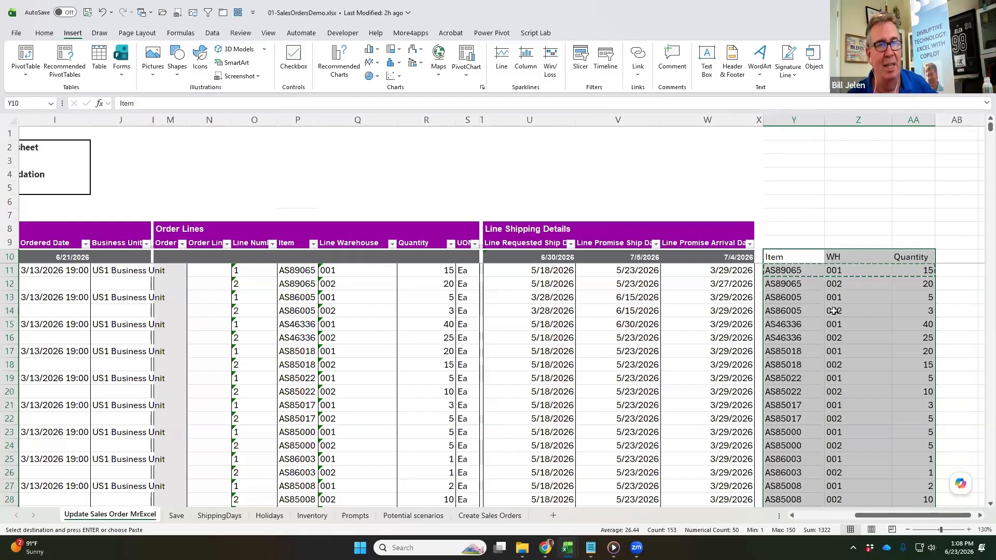
click(27, 55)
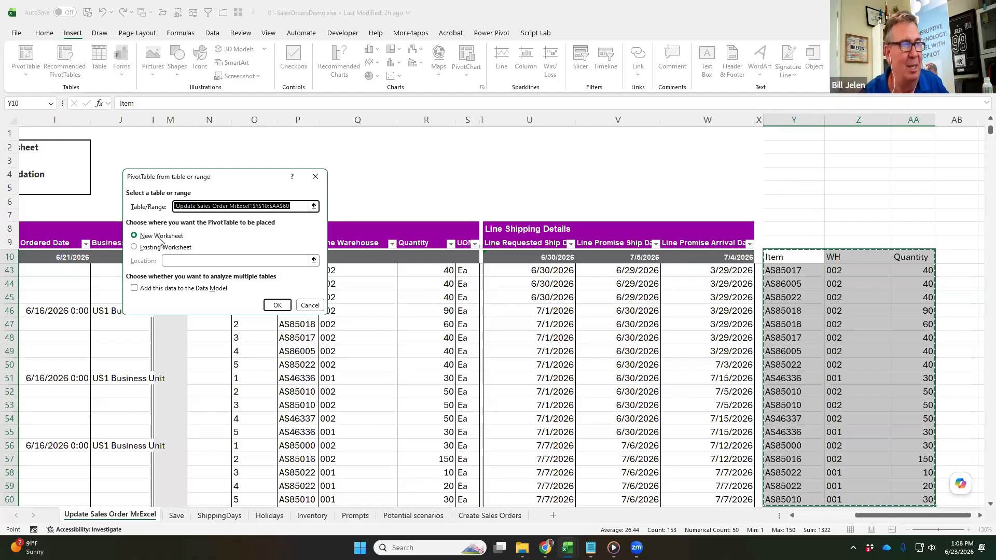
click(276, 306)
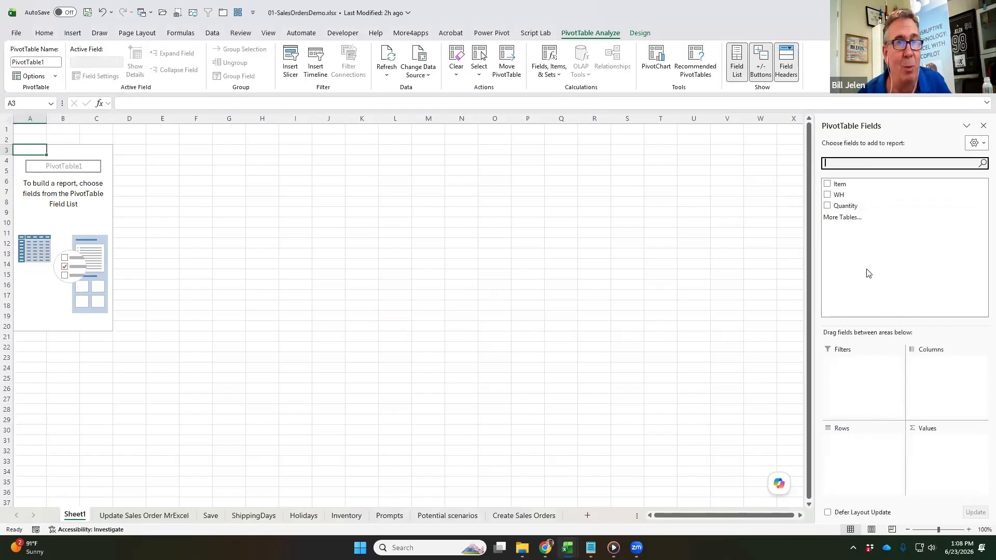
Lay out the PivotTable with WH across the columns, Item down the rows and Sum of Quantity as values
drag(836, 196, 932, 364)
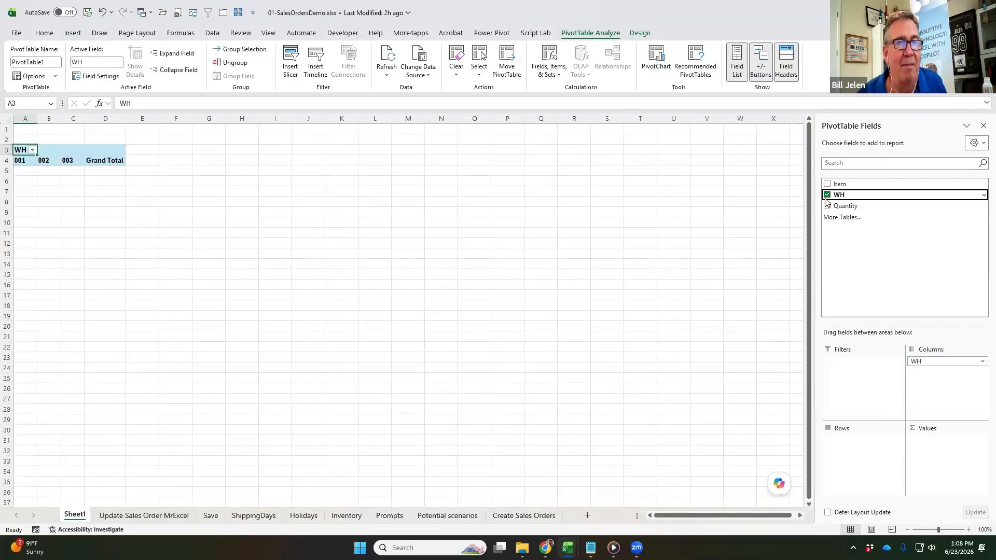
drag(837, 188, 847, 449)
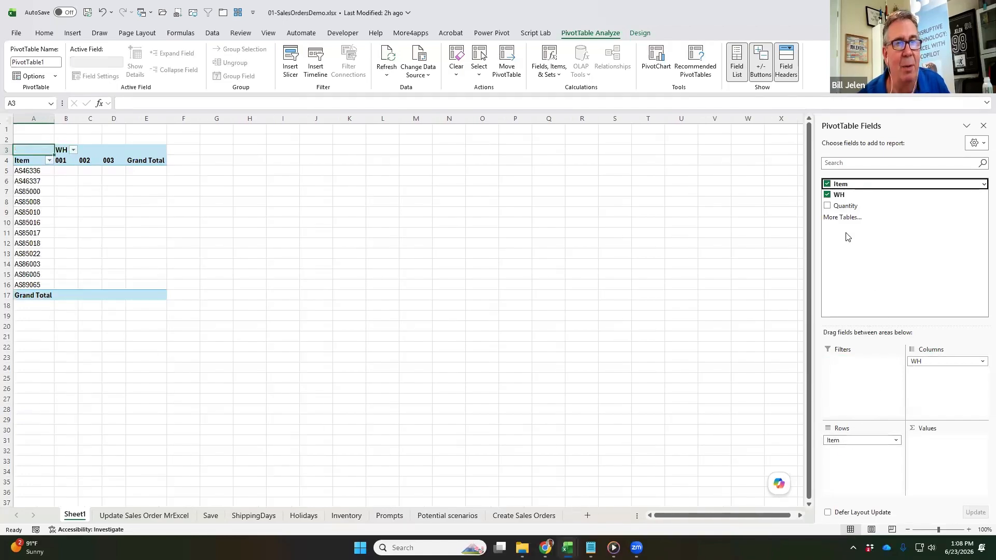
drag(842, 206, 933, 442)
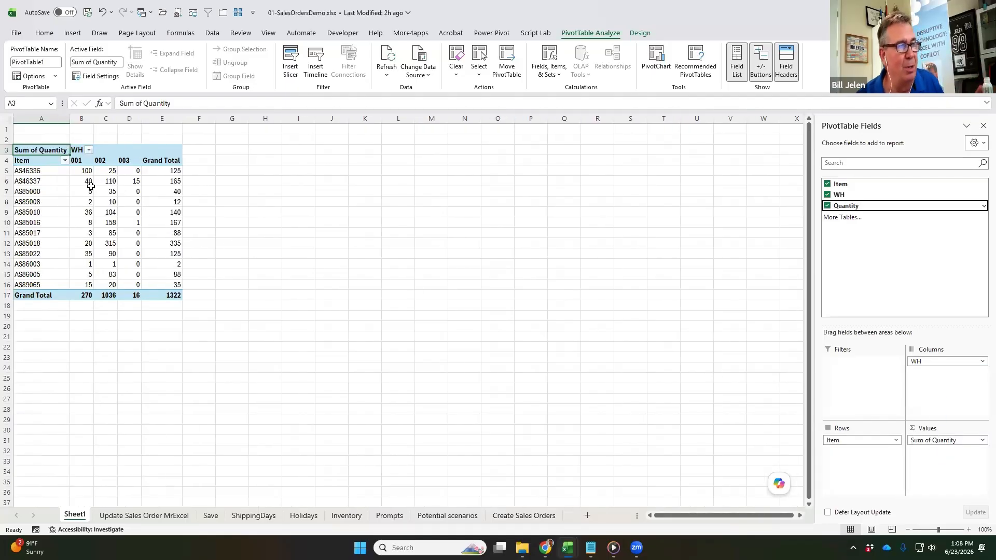
Turn the PivotTable's grand totals off for both rows and columns
mouse_move(89, 188)
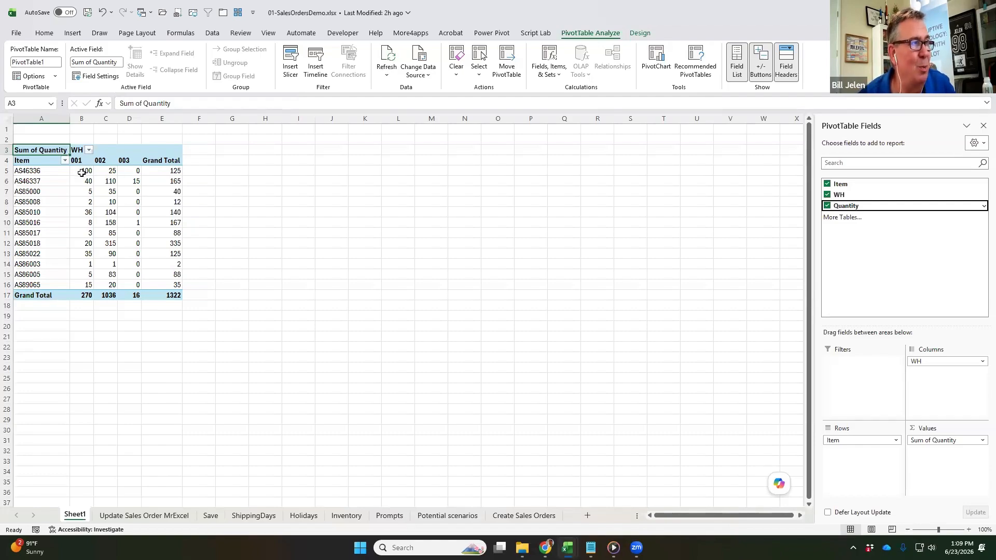
click(638, 34)
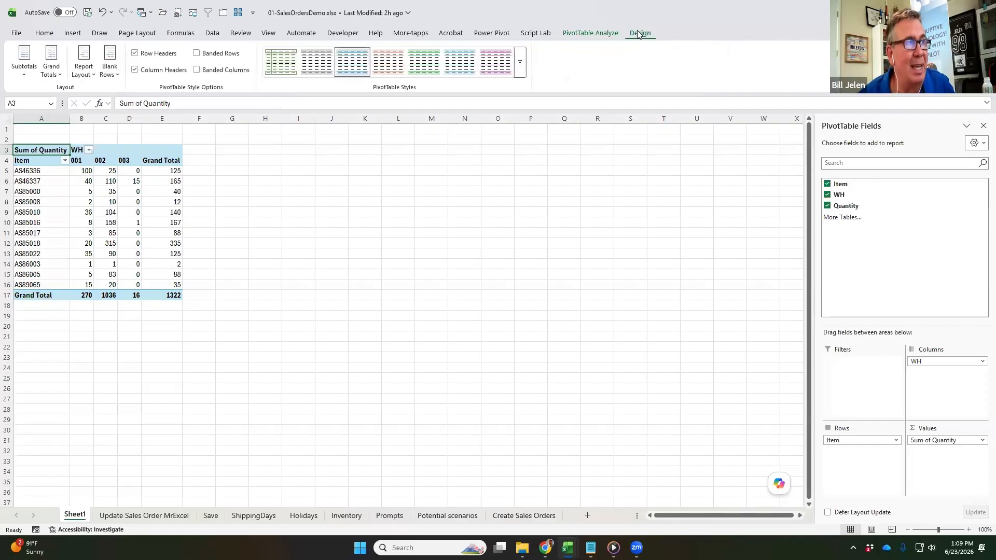
click(57, 77)
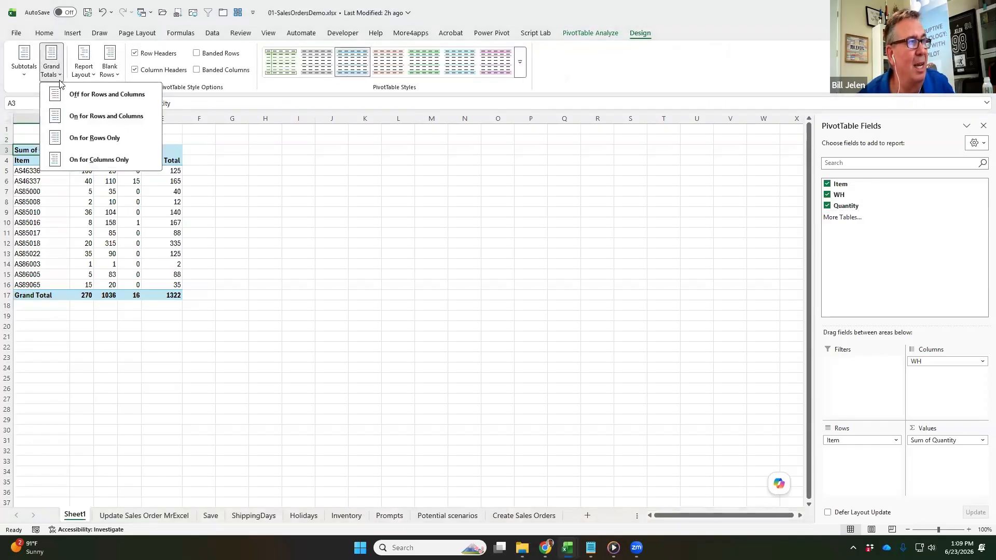
click(84, 97)
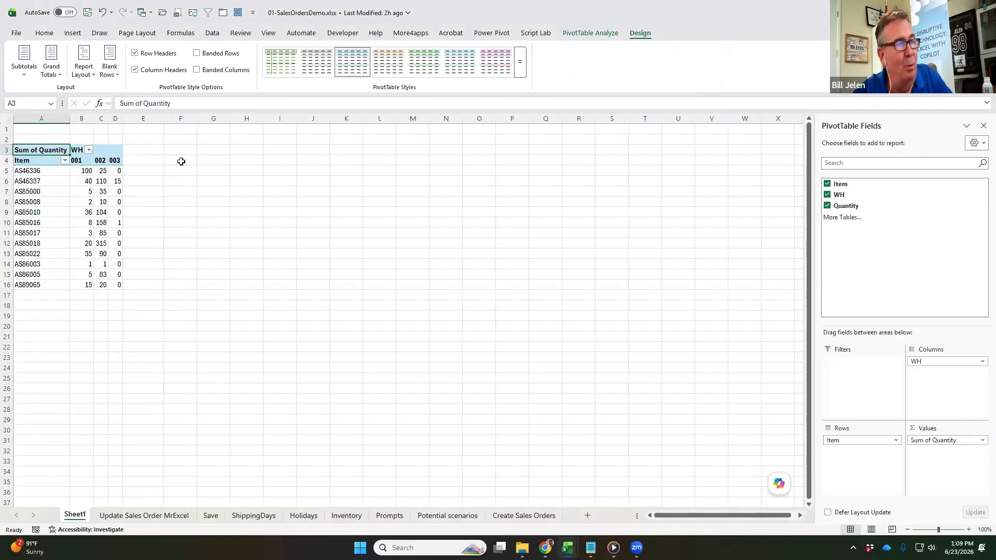
Copy the whole PivotTable, range A3:D16
key(ctrl+shift+Down)
key(shift+Right)
key(shift+Right)
key(shift+Right)
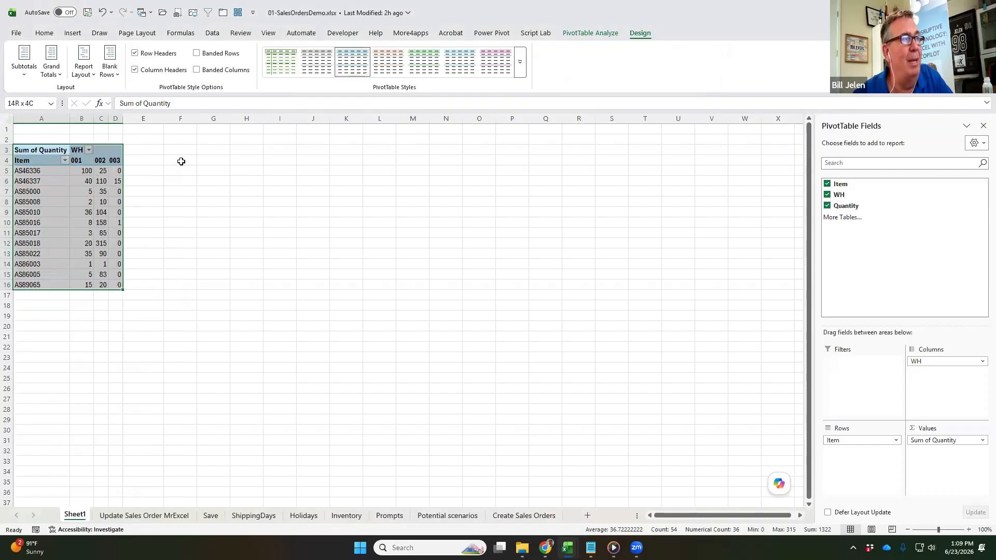
click(44, 33)
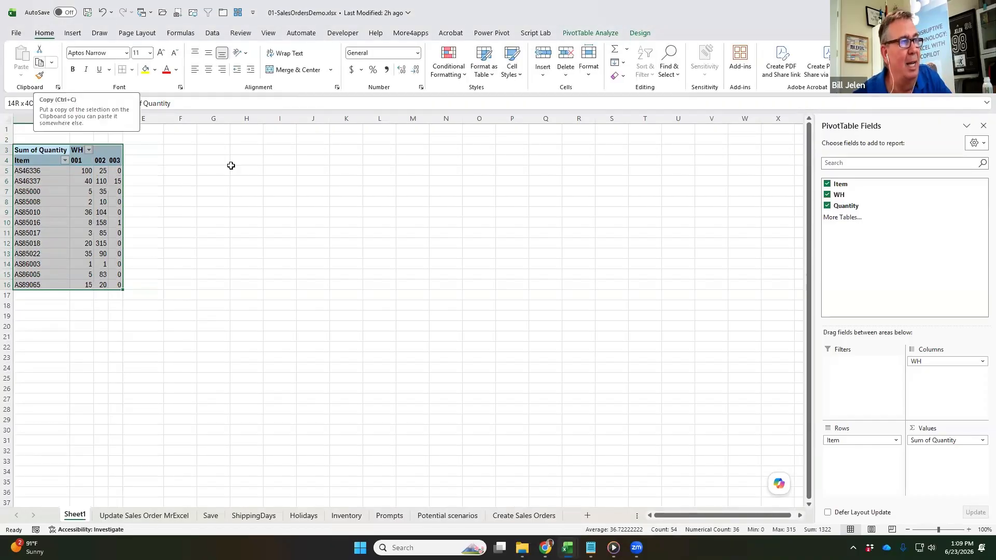
key(ctrl+c)
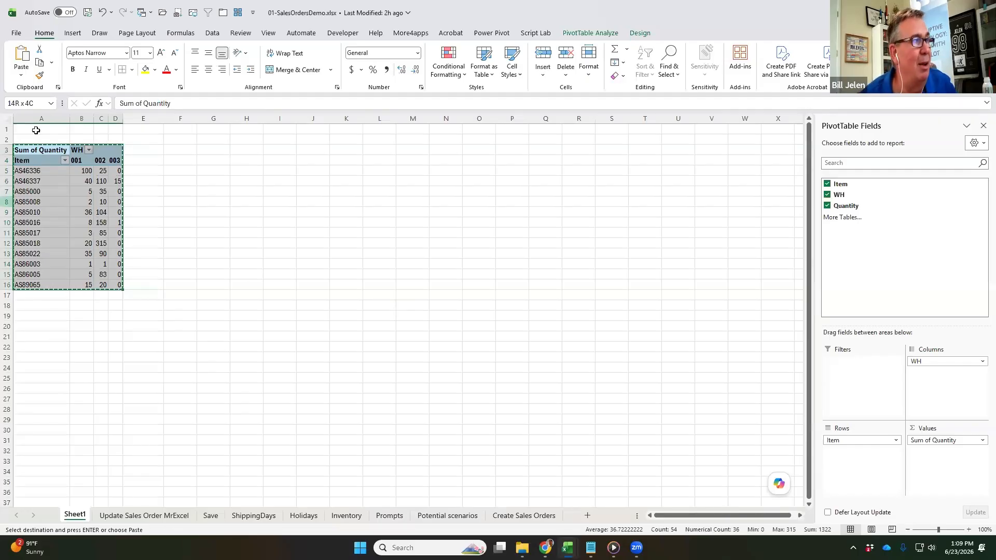
click(21, 77)
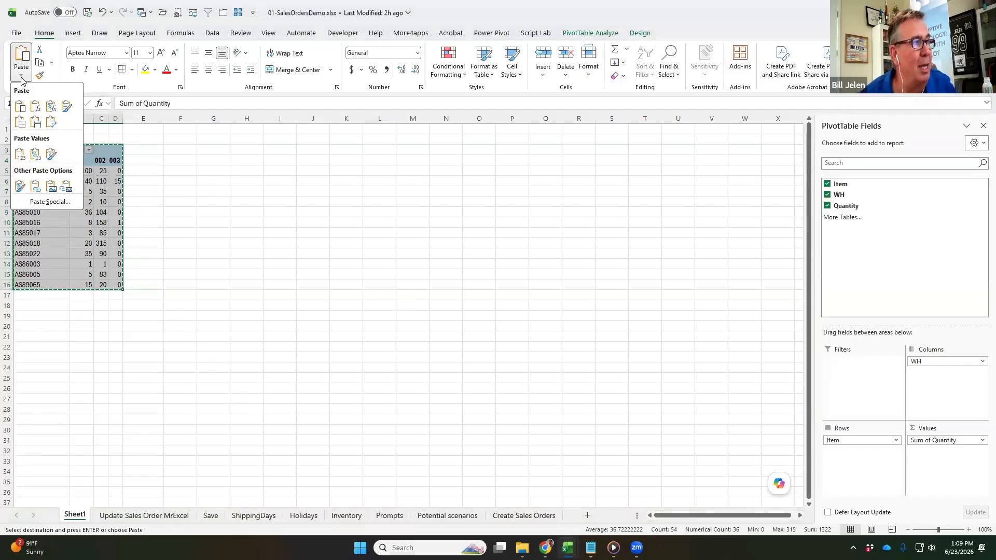
click(23, 158)
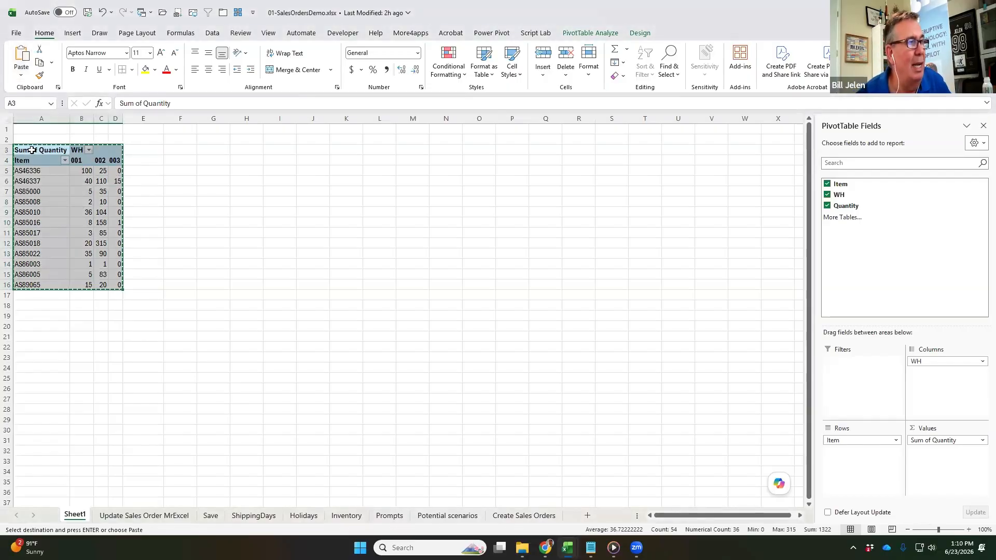
right_click(35, 154)
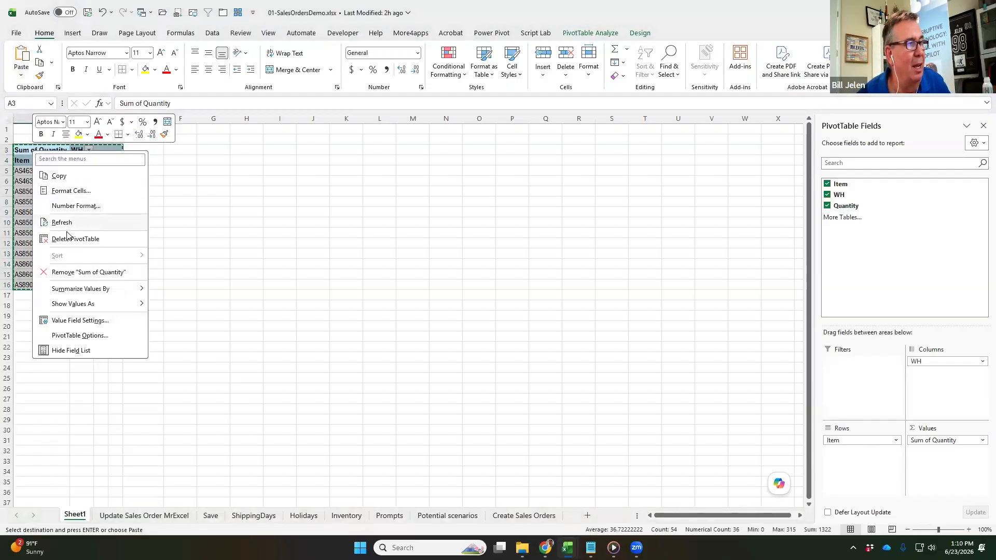
key(Escape)
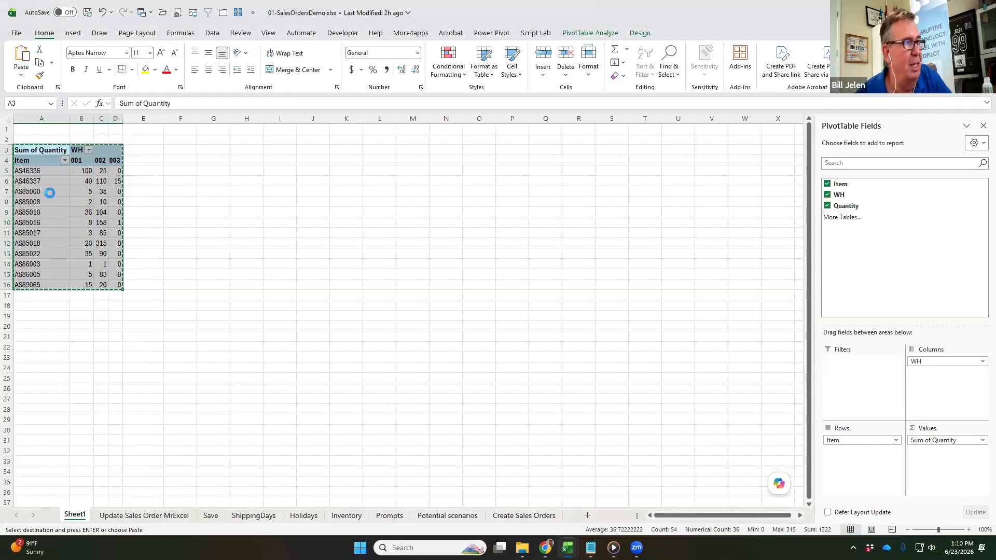
right_click(38, 155)
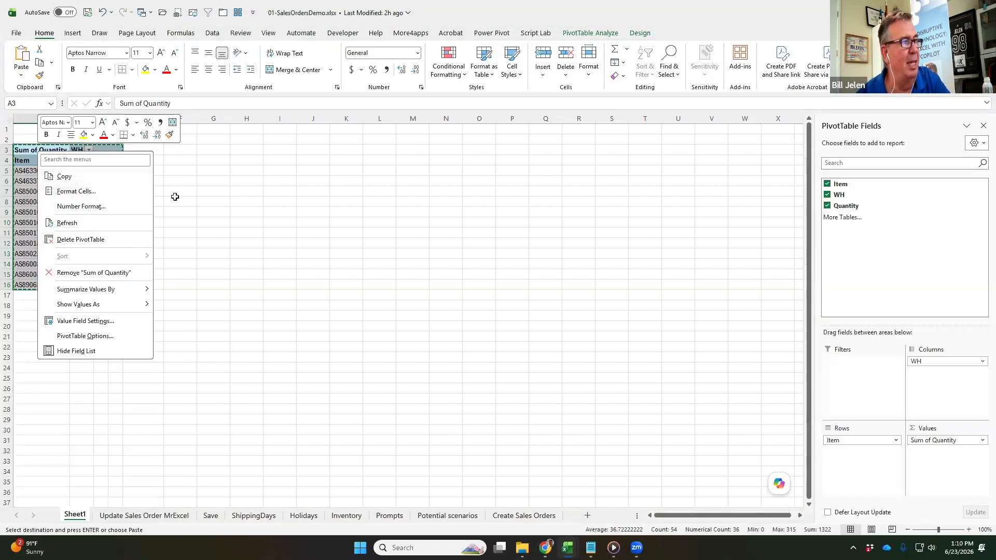
key(Escape)
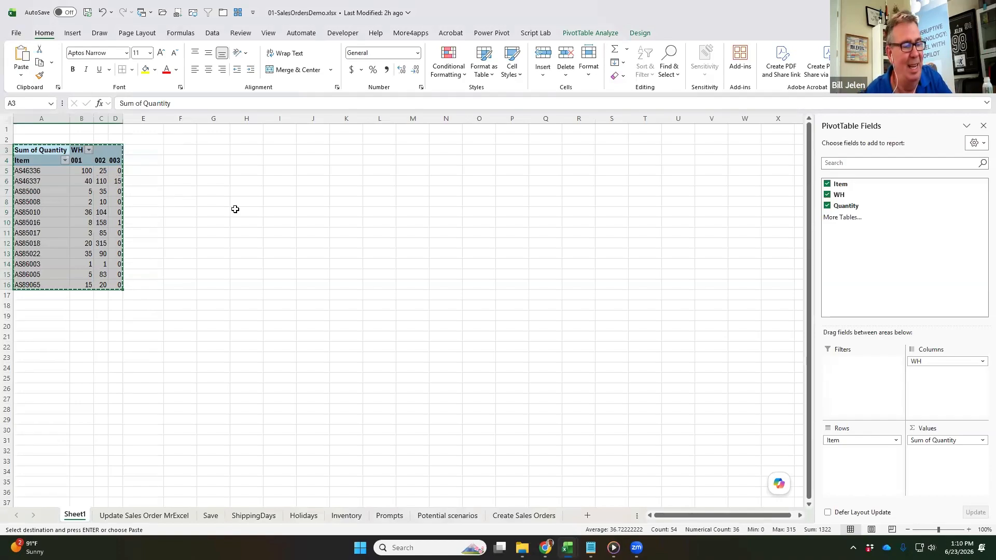
Paste the copied PivotTable over itself as values only and enter the title Open Orders in cell A1
key(ctrl+shift+v)
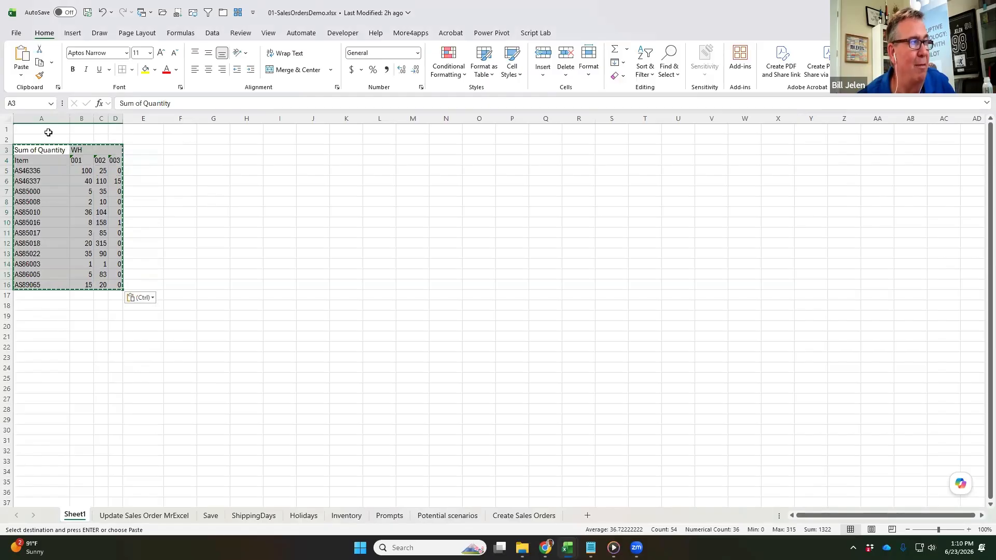
drag(48, 132, 49, 136)
text(Open Orders)
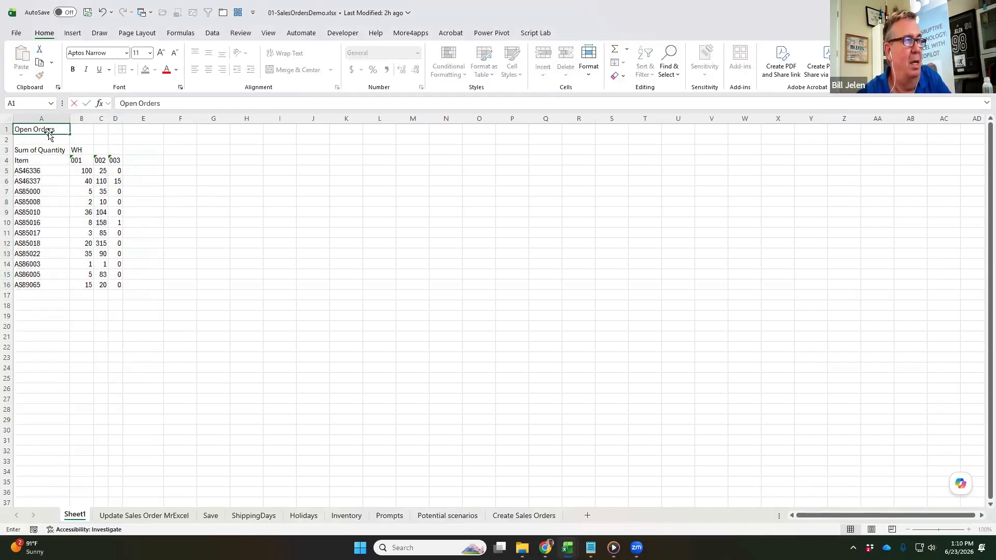
key(Return)
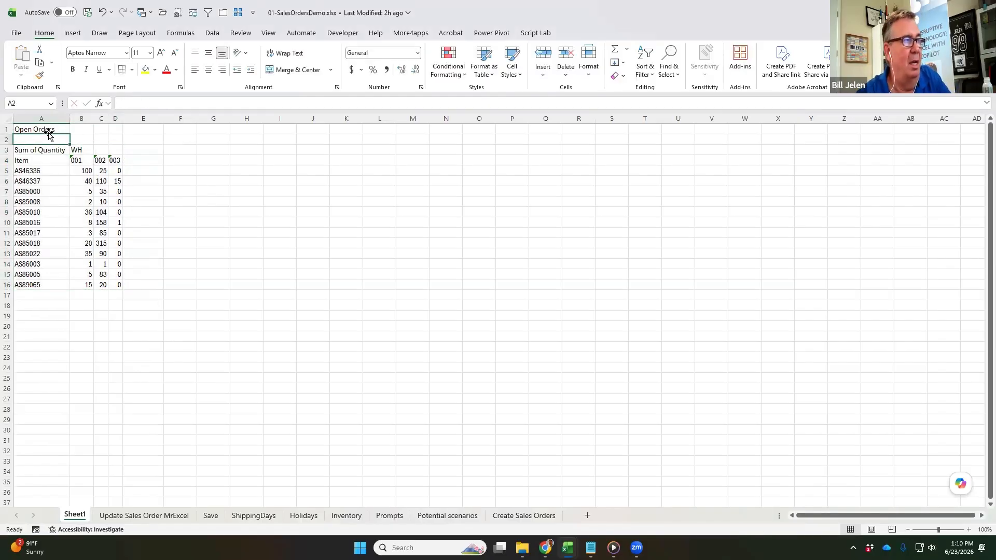
Copy the Available Inventory and Suggested Order Locations tables, F1:N16 on the Inventory sheet, to cell F1 of Sheet1
click(346, 516)
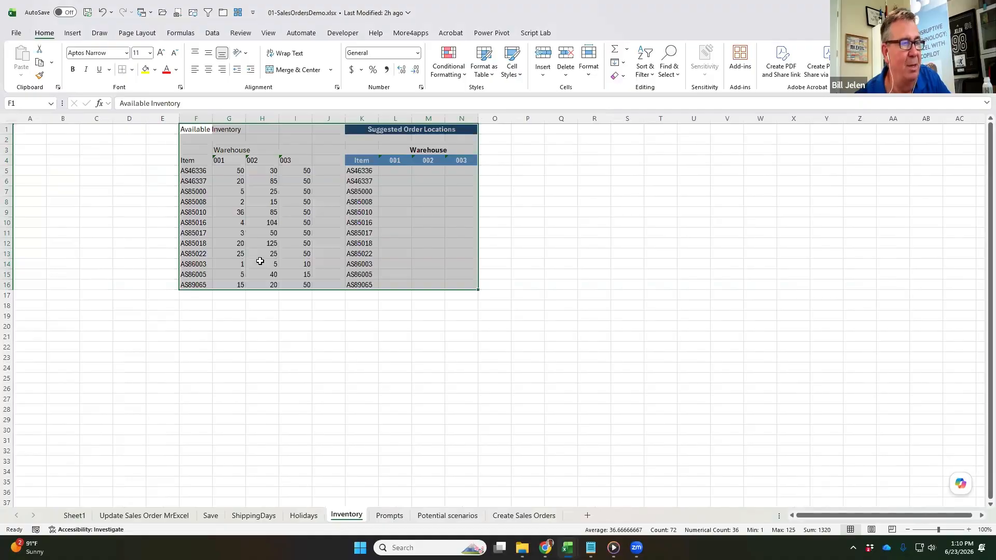
key(ctrl+c)
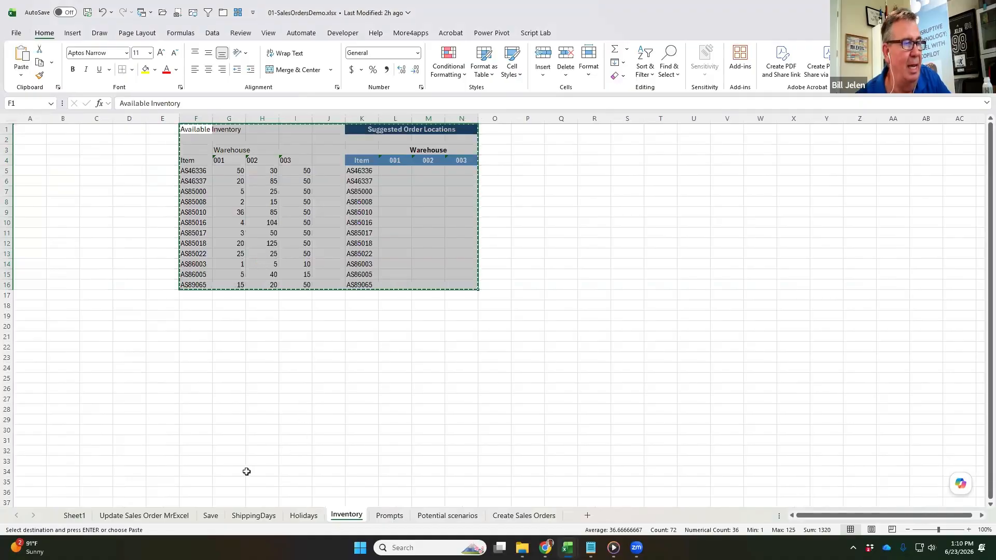
click(74, 516)
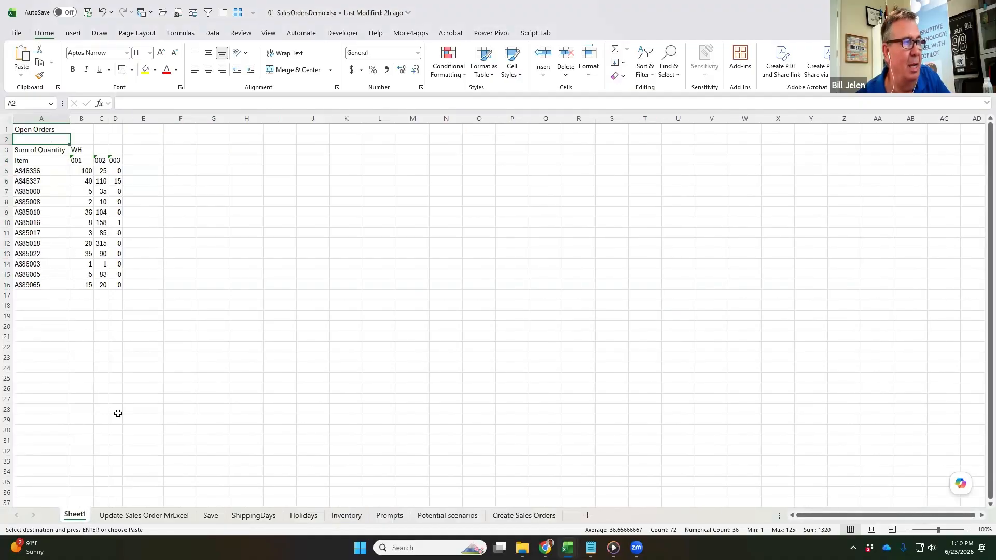
click(180, 131)
key(ctrl+v)
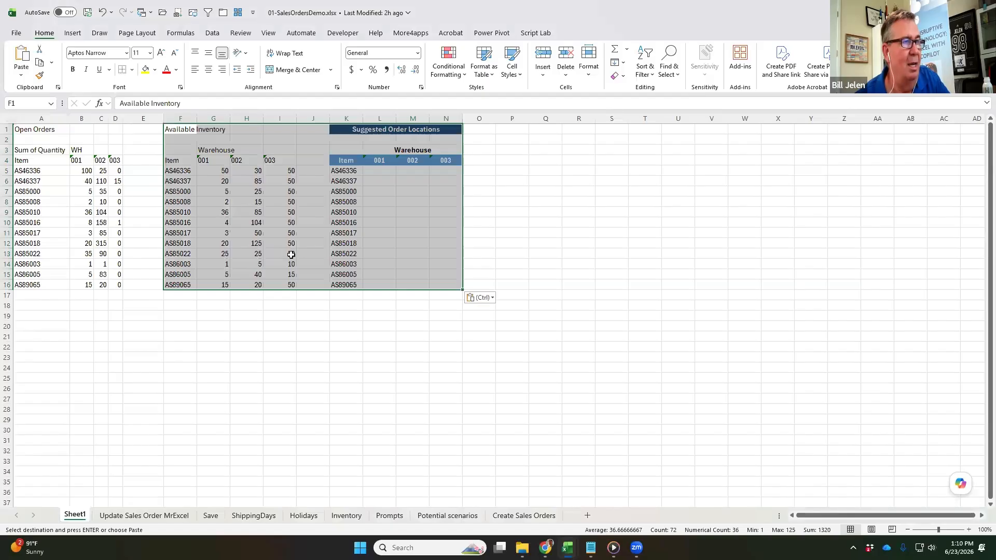
Compare the open order quantity of item AS46336 in warehouse 001 with its available inventory in warehouses 001, 002 and 003
click(215, 173)
key(Left)
key(Left)
key(Left)
key(Left)
key(Left)
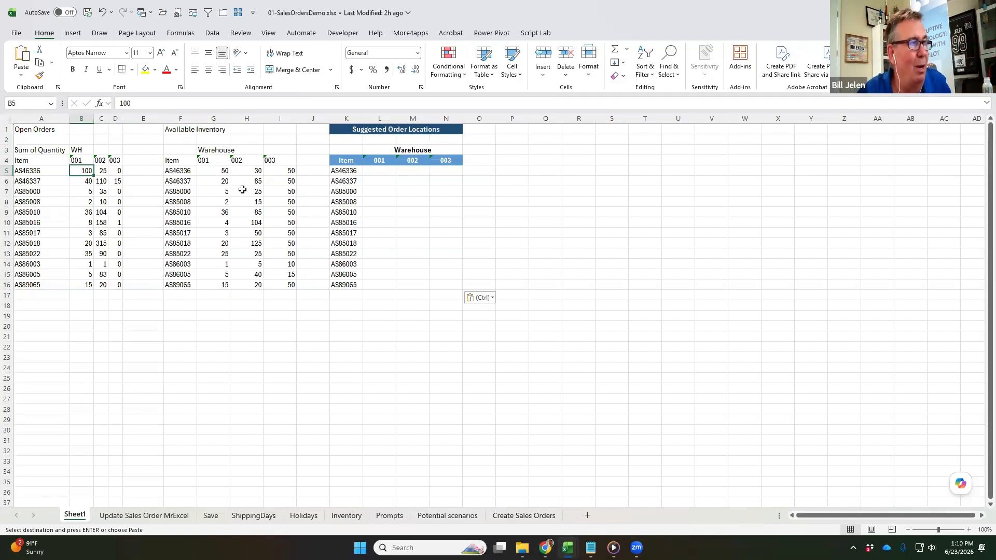
key(Right)
key(Right)
key(Right)
key(Right)
key(Right)
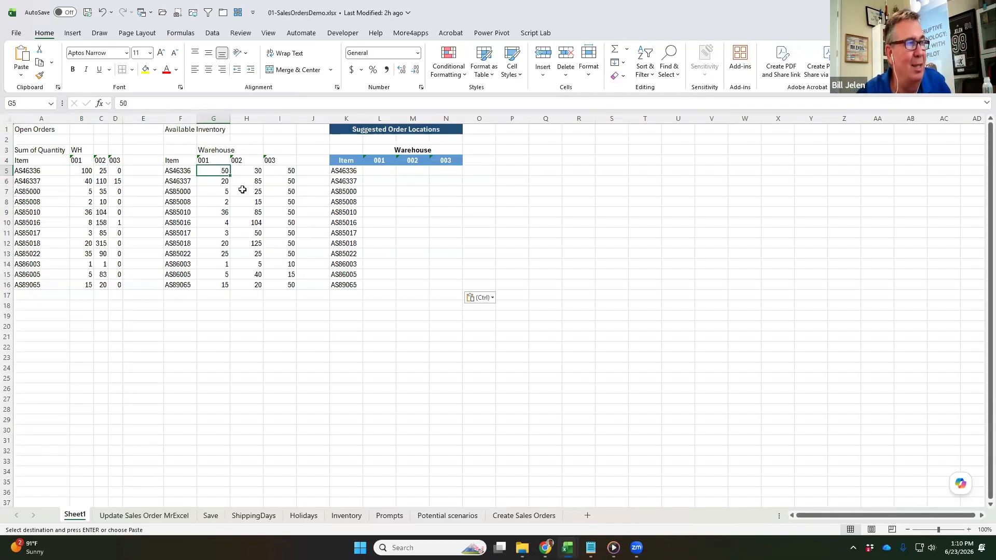
key(Right)
key(Right)
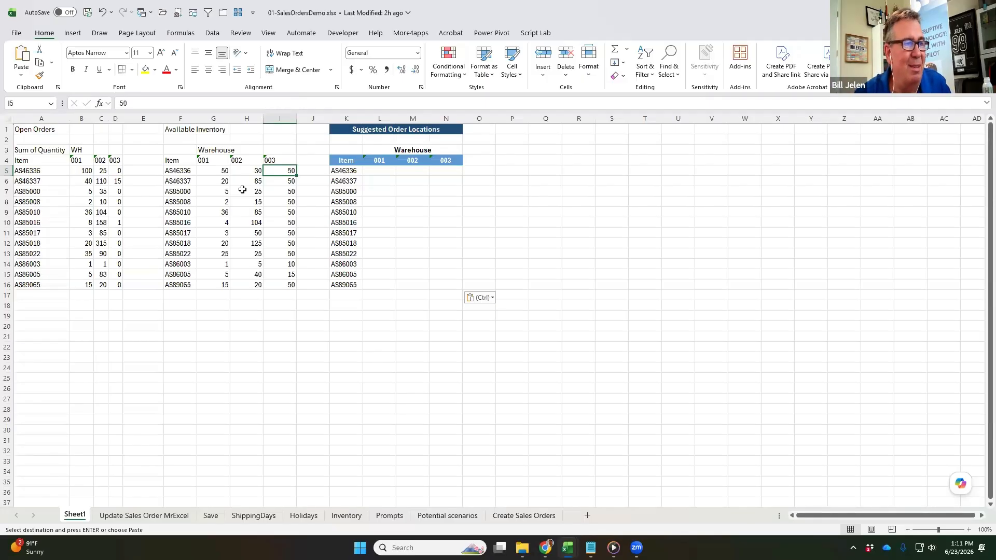
Copy the first prompt text box, about suggesting quantities in K4:N16, from the Prompts sheet to cell Q3 of Sheet1
click(389, 517)
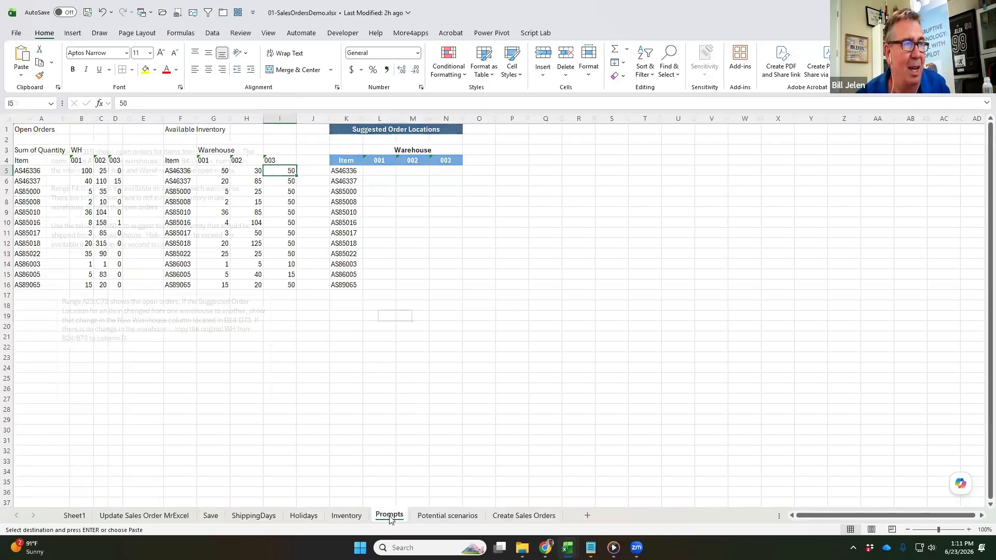
click(259, 196)
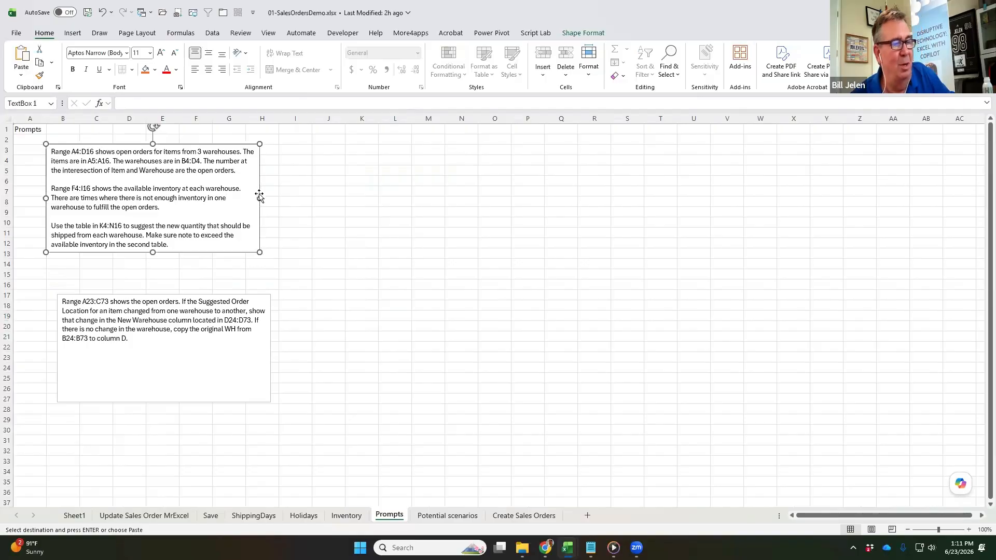
click(75, 516)
click(534, 152)
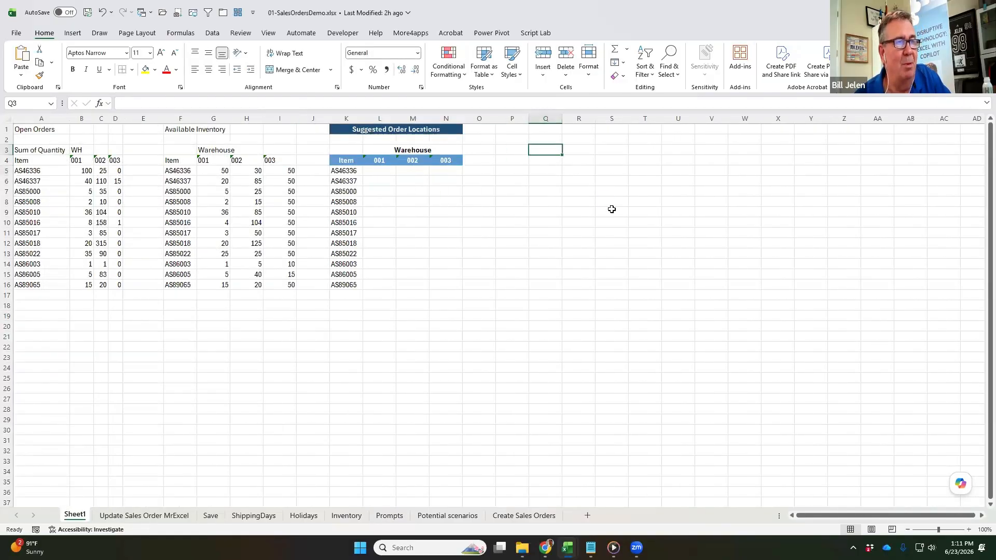
key(ctrl+v)
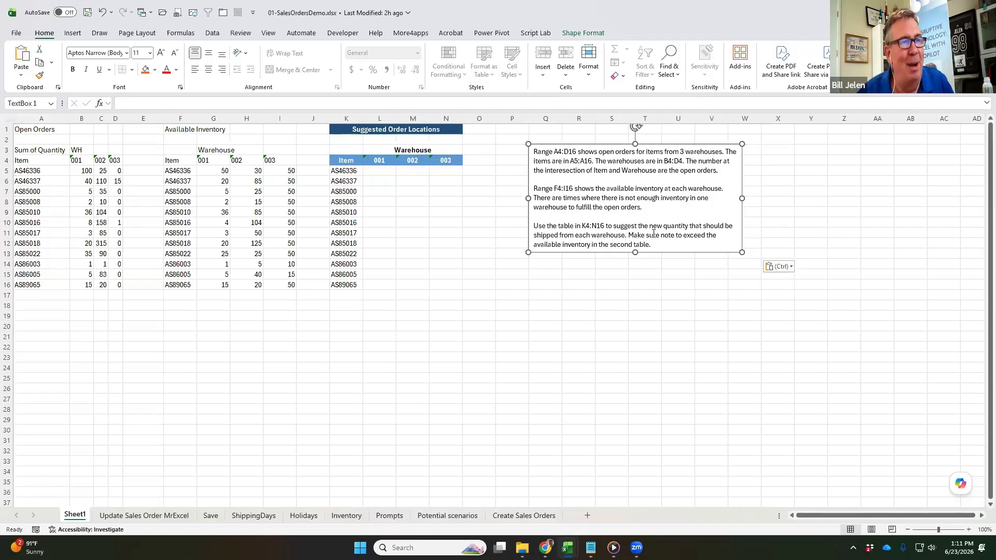
Correct "Make sure note to exceed" to "Make sure not to exceed" in Sheet1's prompt text box and copy its whole text
drag(659, 245, 529, 154)
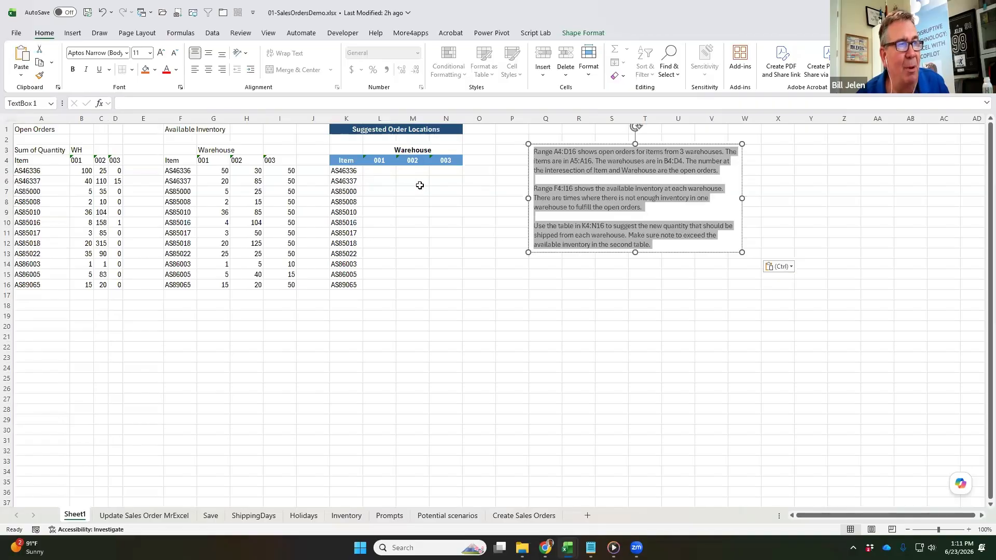
click(671, 237)
double_click(671, 237)
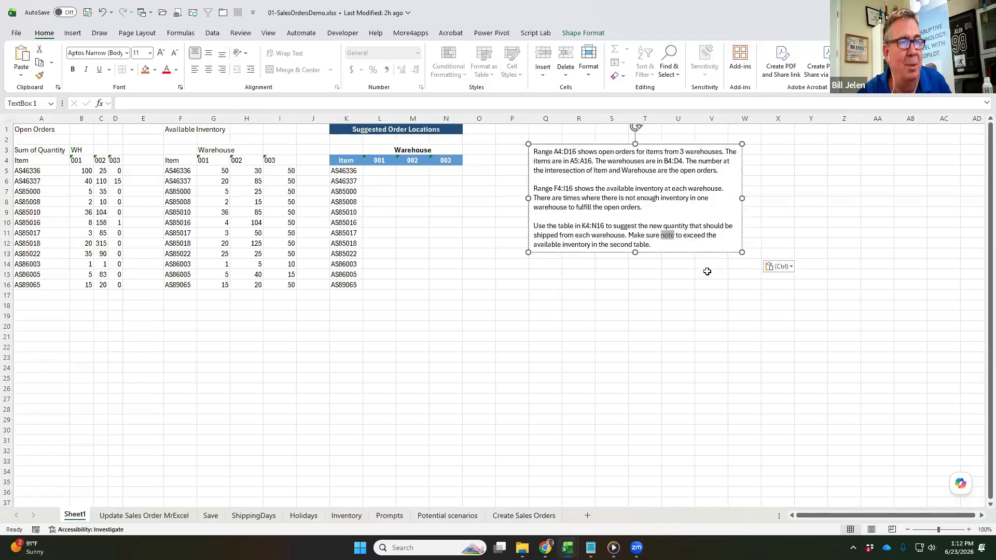
text(not)
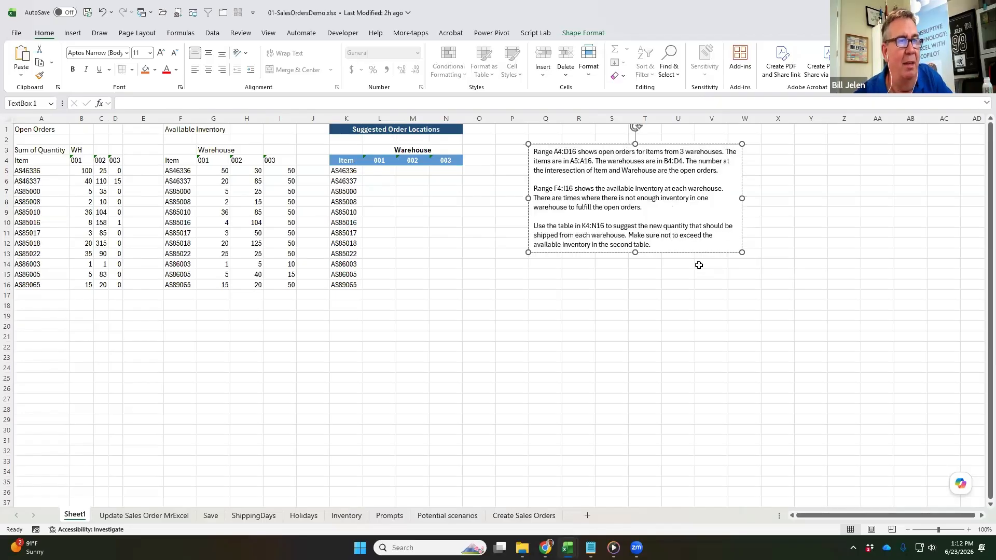
drag(652, 244, 533, 152)
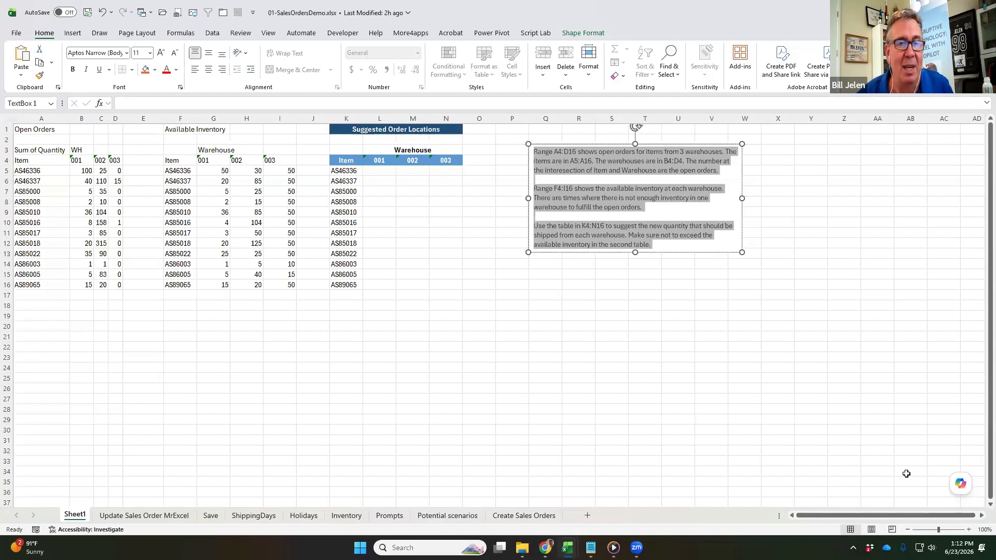
Dock the floating Copilot button and move it to the ribbon
mouse_move(960, 490)
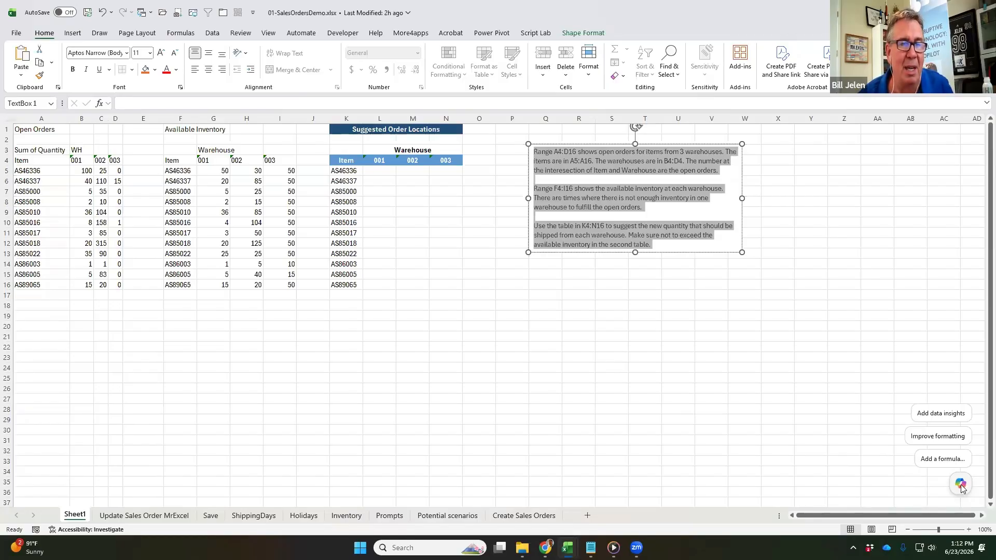
right_click(961, 486)
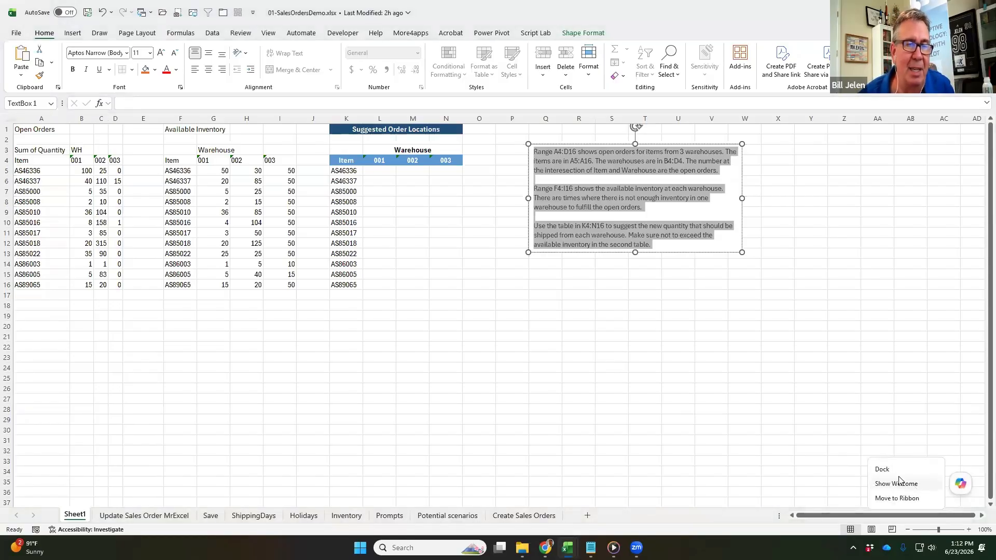
click(882, 470)
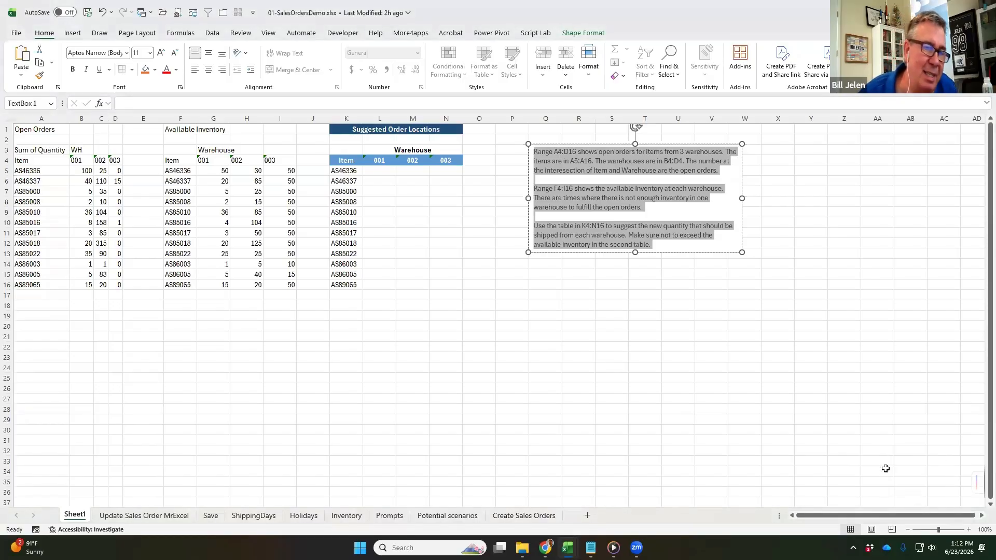
right_click(975, 485)
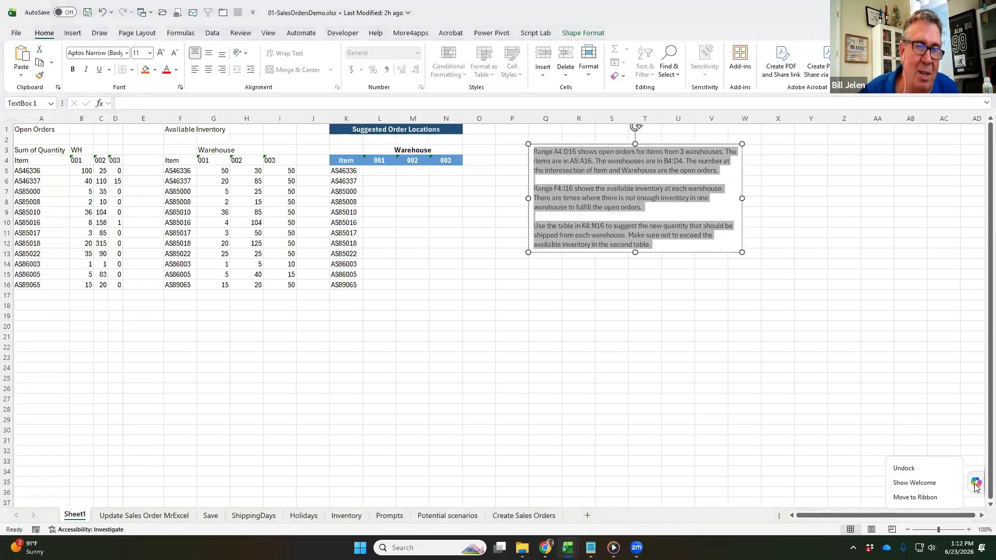
click(926, 496)
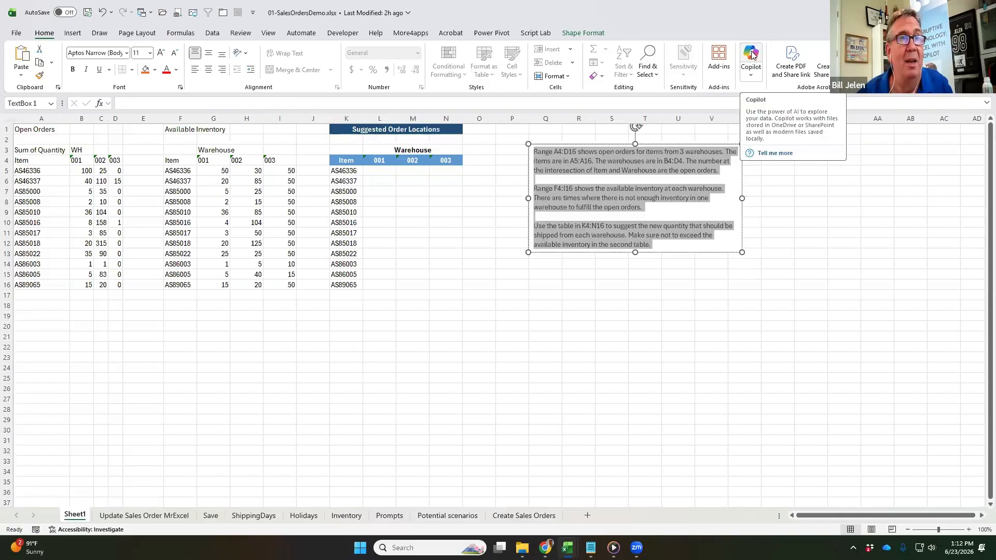
Open Copilot, start a new chat and check its enterprise data protection notice
click(752, 54)
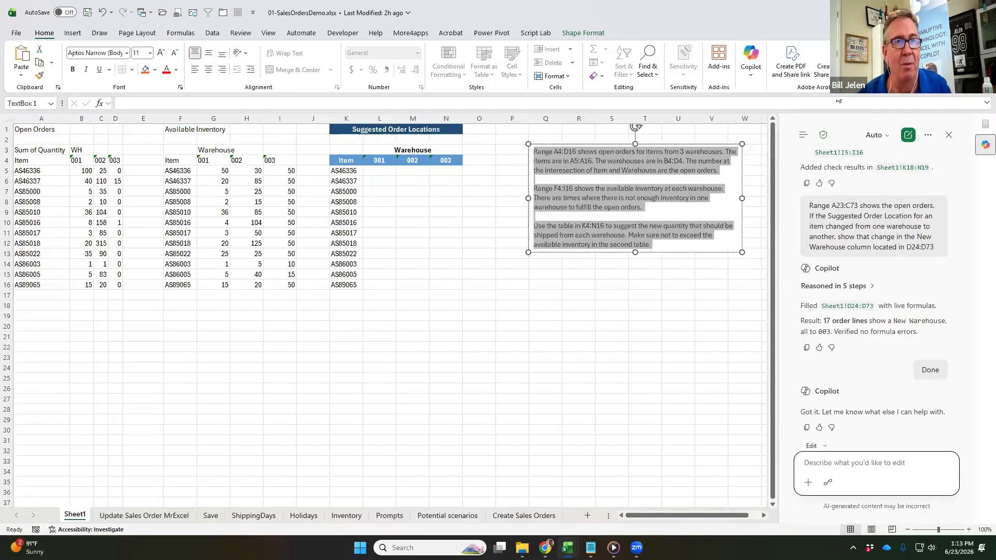
click(803, 135)
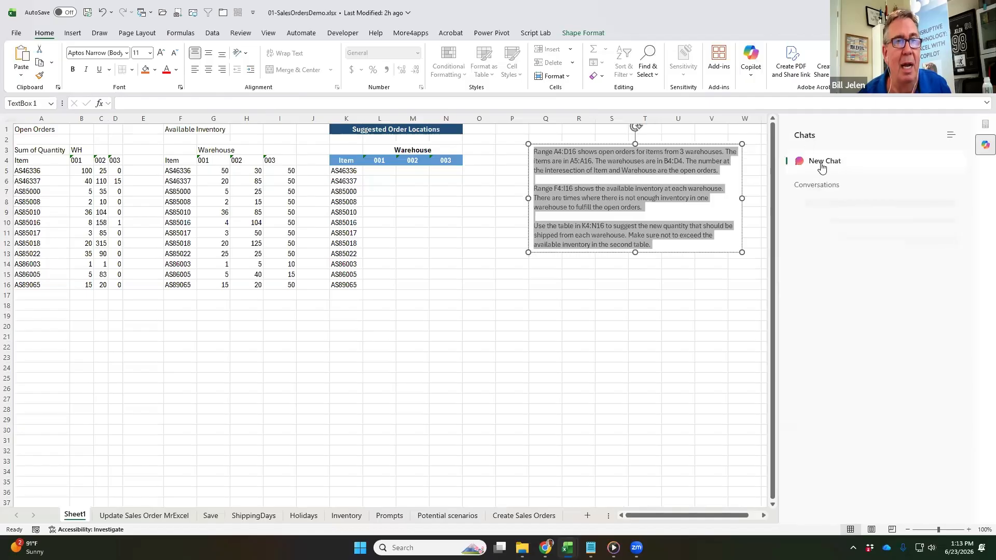
click(823, 164)
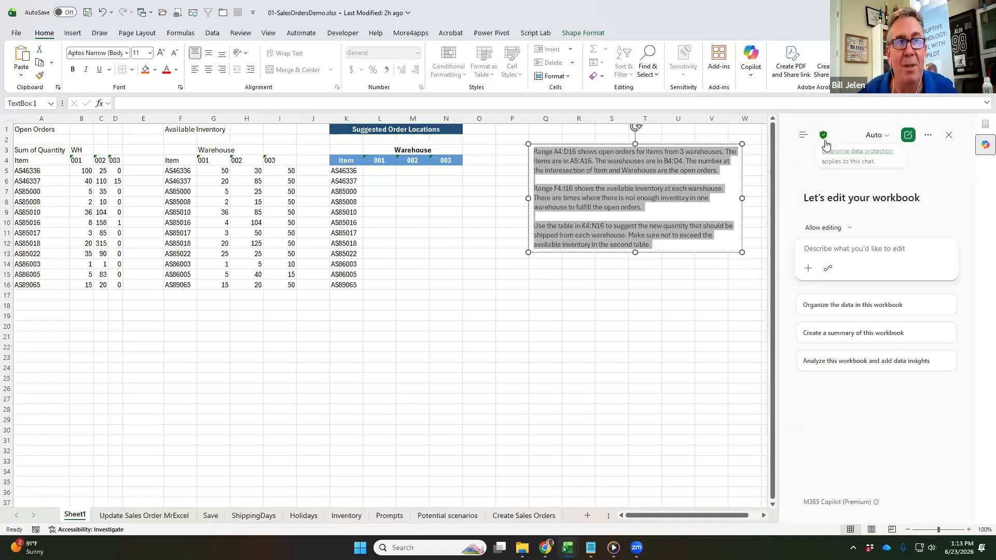
mouse_move(824, 139)
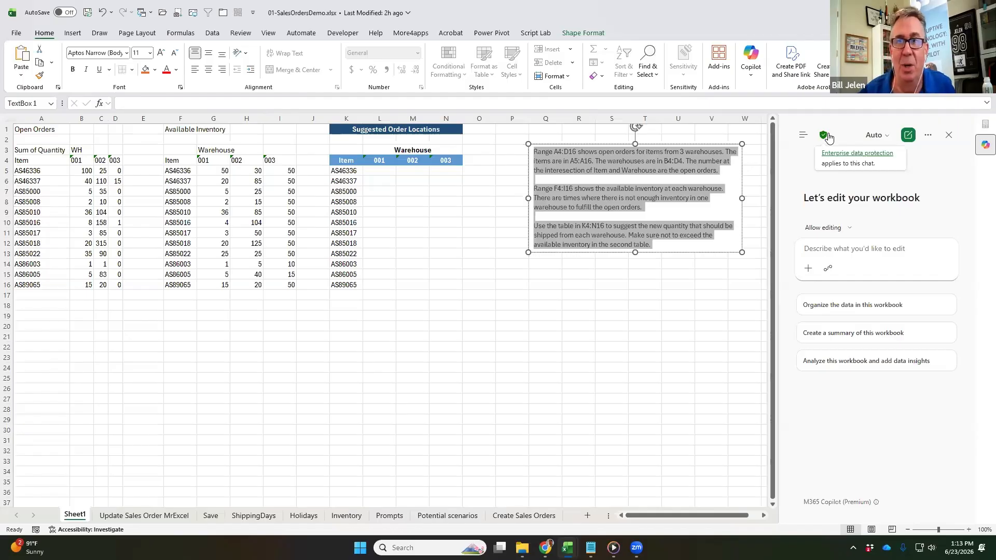
click(830, 138)
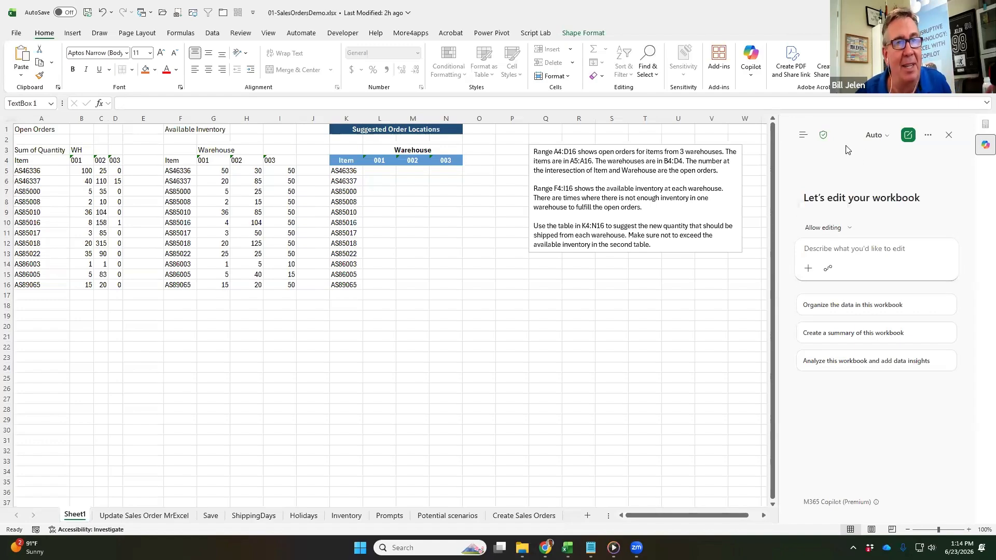
Set the Copilot chat's model to Claude Opus 4.8 and look at the Personalization settings
click(885, 136)
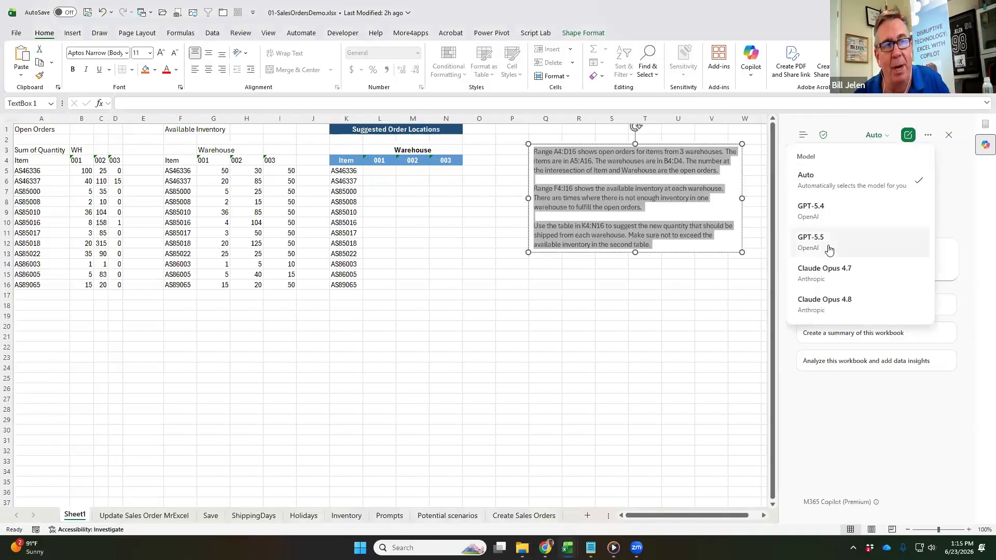
click(845, 307)
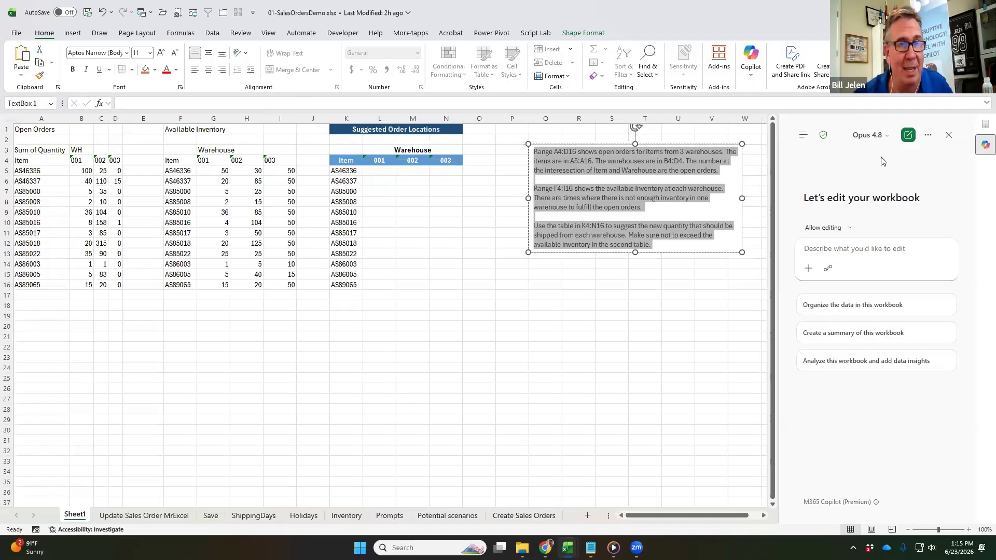
click(929, 137)
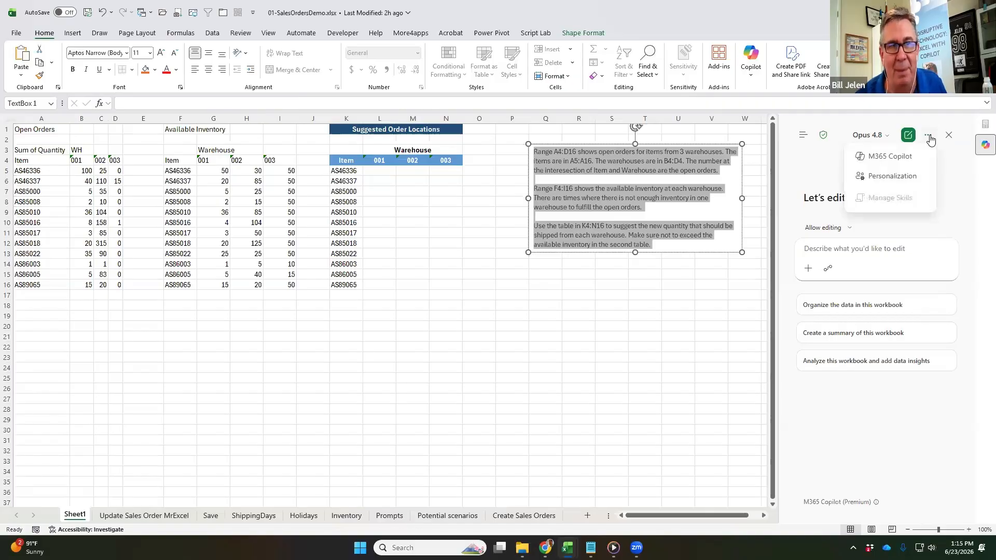
click(910, 177)
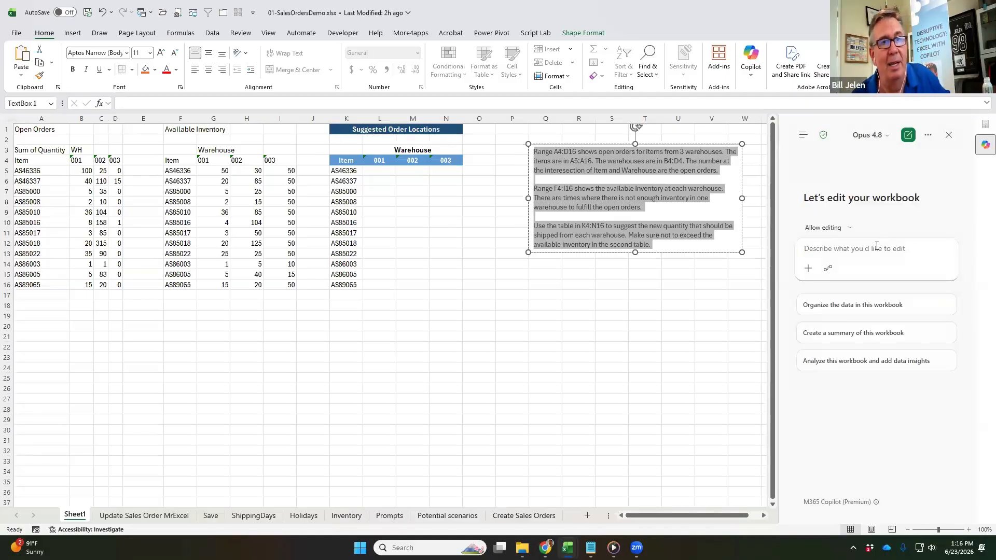
Submit the copied prompt on suggested shipping quantities for K4:N16 to Copilot and let it continue without AutoSave
click(877, 247)
text(Range A4:D16 shows open orders for items from 3 warehouses. The items are in A5:A16. The warehouses are in B4:D4. The number at the interesection of Item and Warehouse are the open orders.  Range F4:I16 shows the available inventory at each warehouse. There are times where there is not enough inventory in one warehouse to fulfill the open orders.  Use the table in K4:N16 to suggest the new quantity that should be shipped from each warehouse. Make sure not to exceed the available inventory in the second table.)
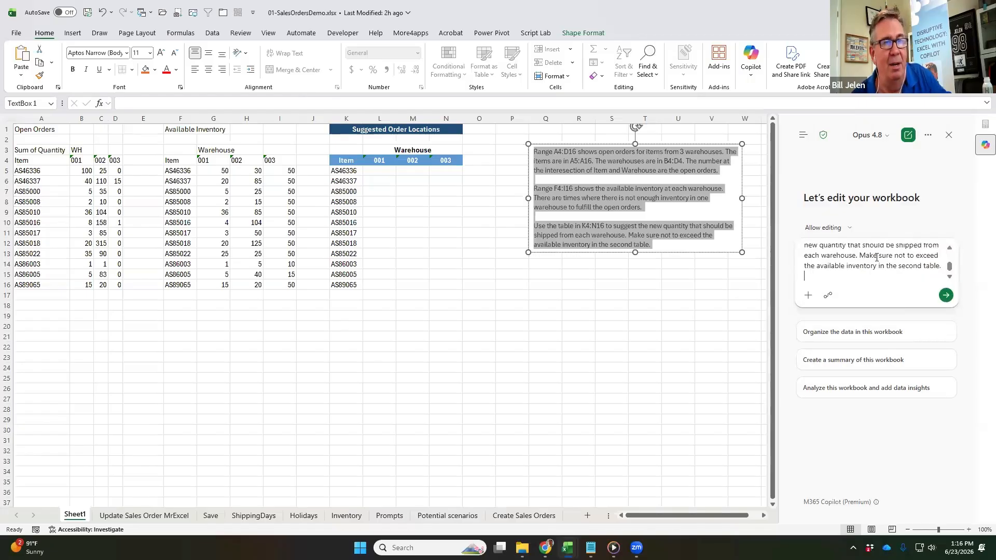
scroll(893, 267, up, 5)
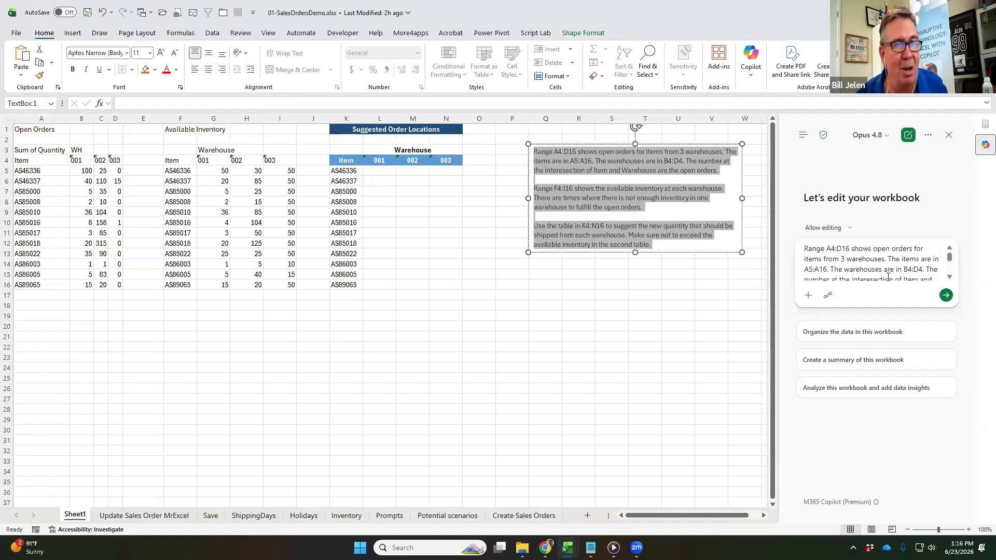
click(946, 296)
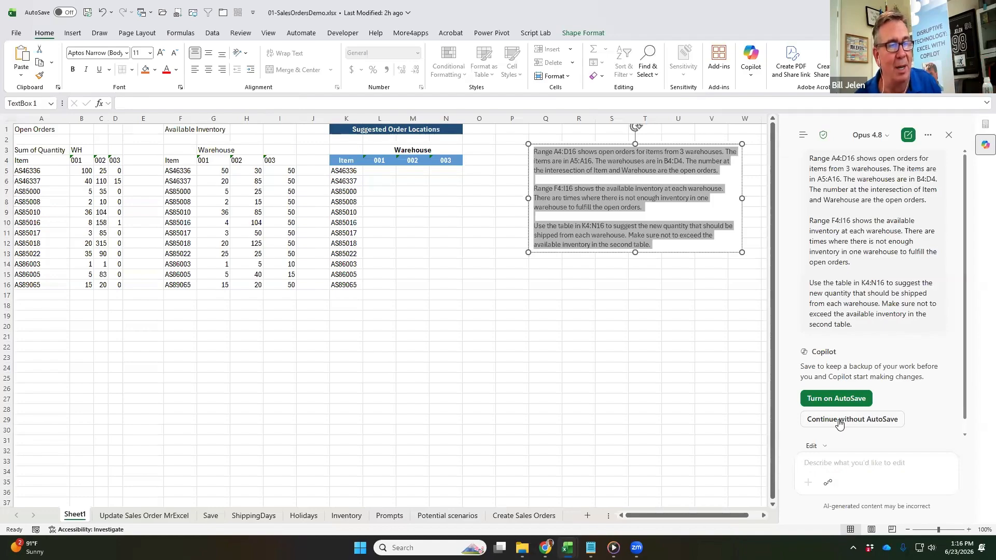
click(841, 423)
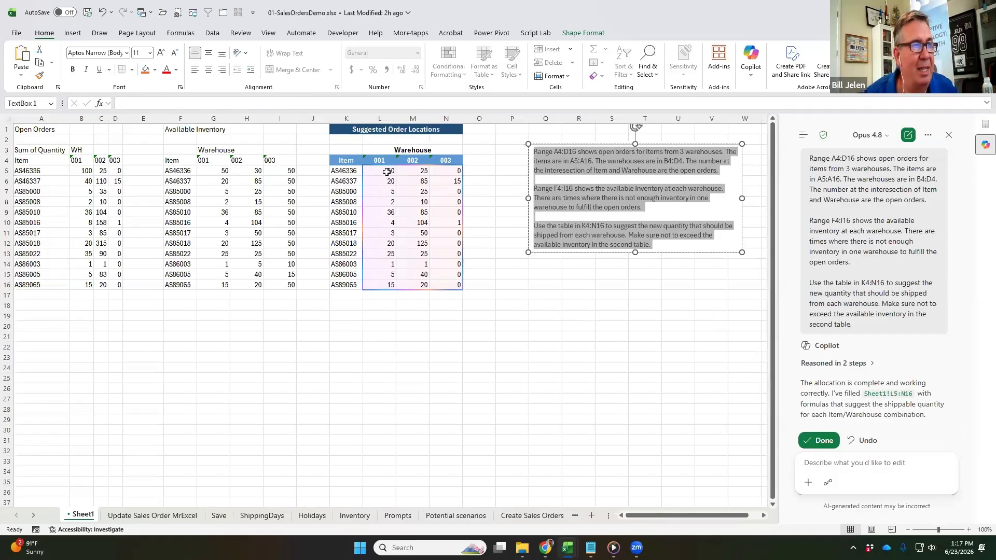
Inspect the formulas Copilot entered for item AS46336 in L5 and N5 of the Suggested Order Locations table
click(387, 171)
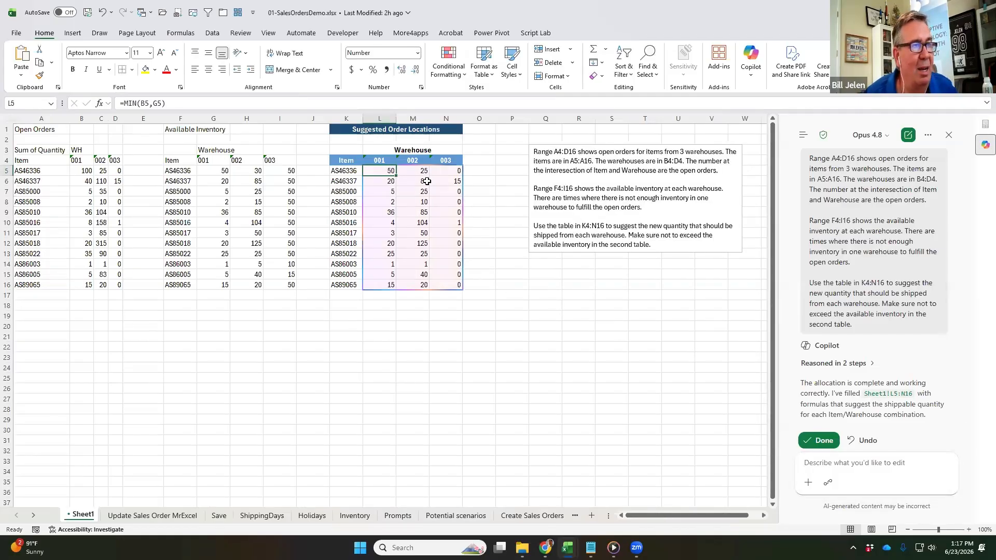
click(451, 174)
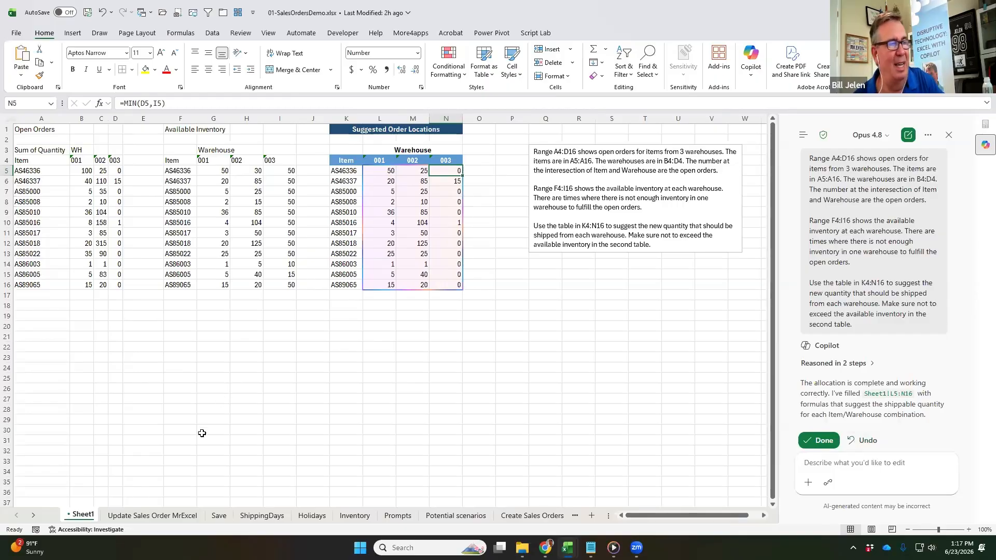
Copy the Item, WH and Quantity list, Y10:AA60 on Update Sales Order MrExcel, to cell A20 of Sheet1 as values only
click(159, 515)
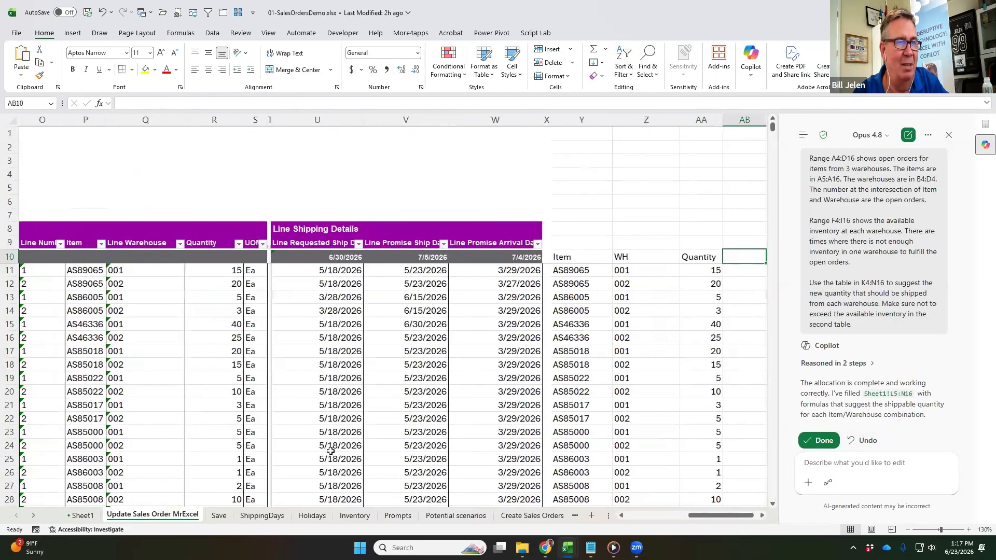
key(ctrl+shift+Down)
key(ctrl+shift+Right)
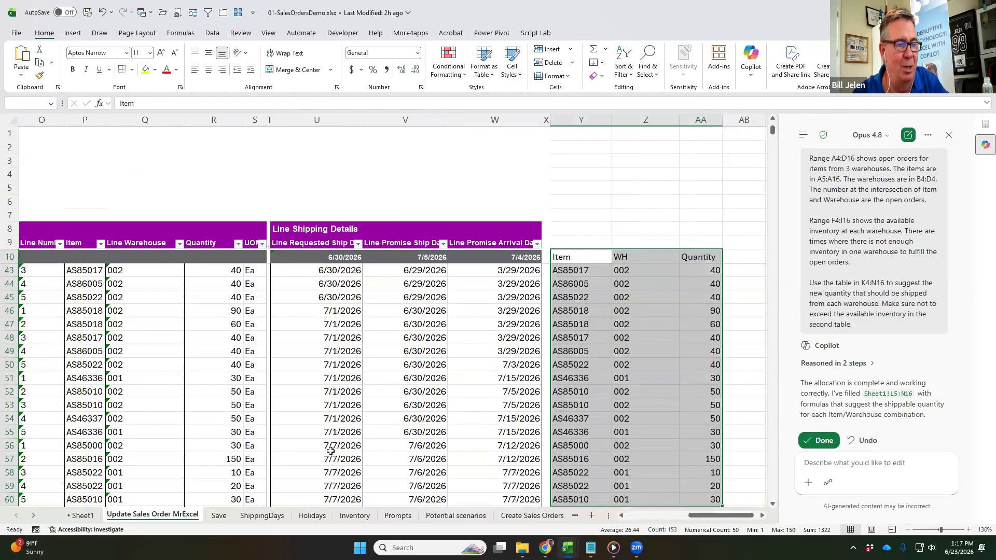
key(ctrl+c)
key(ctrl+Page_Up)
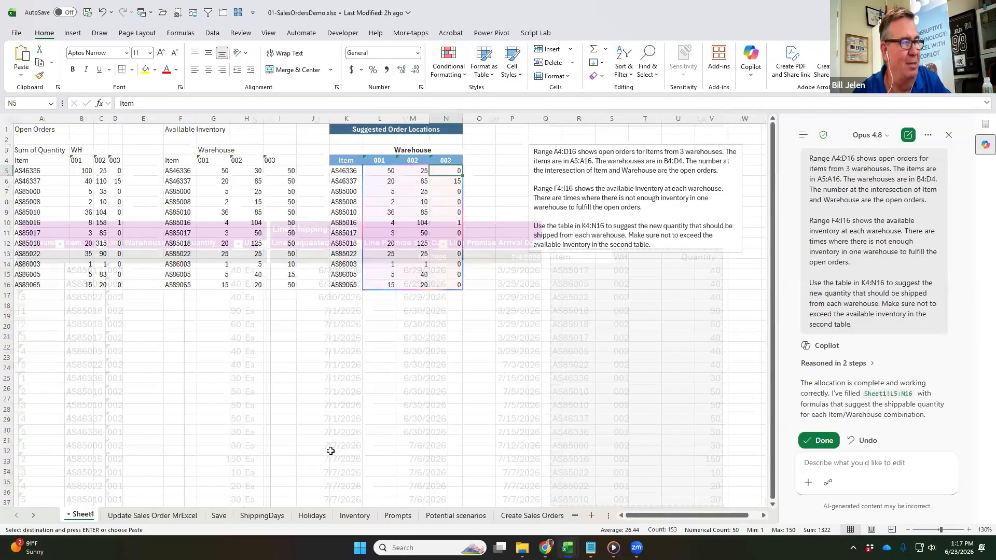
click(41, 327)
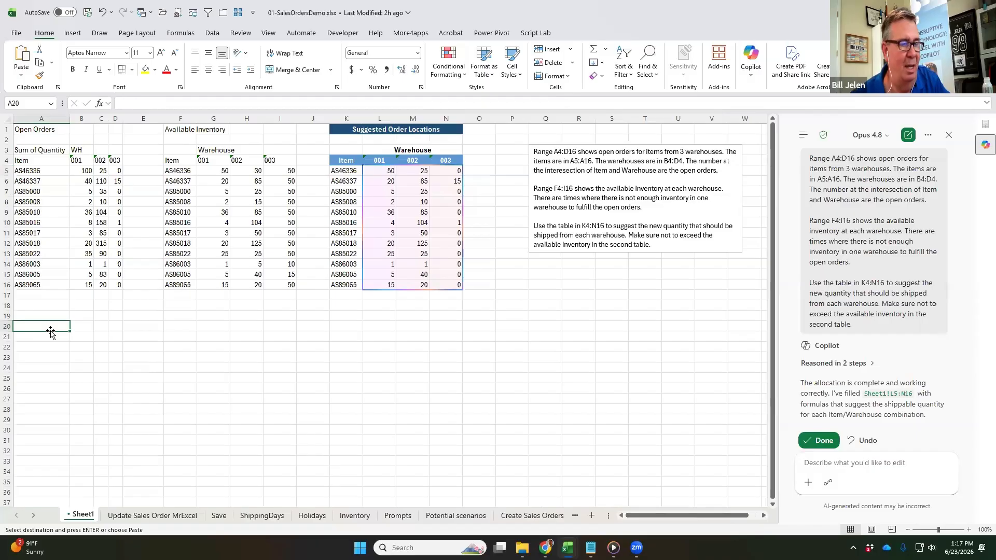
key(alt+h)
key(v)
key(s)
key(v)
key(Return)
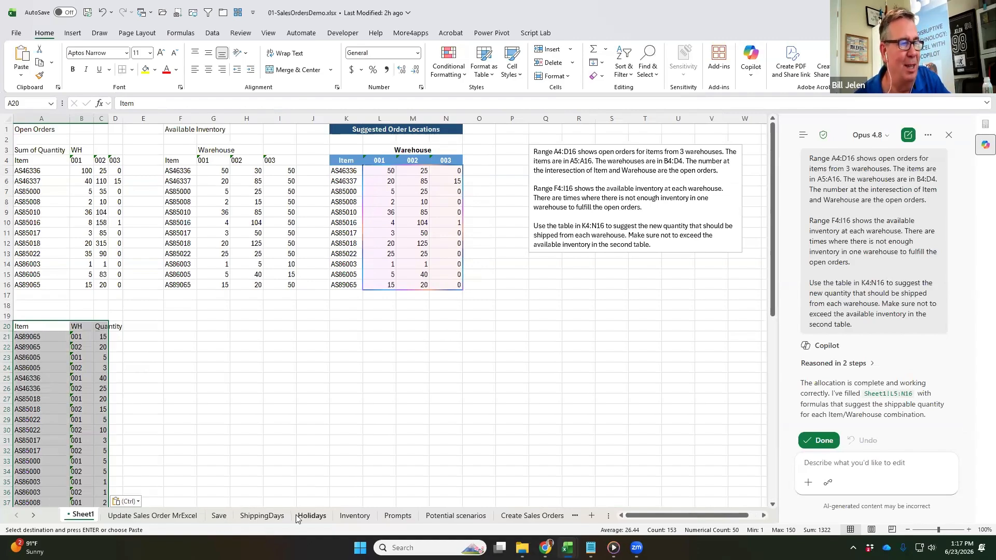
Copy the text box with the prompt on deriving the New Warehouse column from the Prompts sheet to Sheet1
click(395, 516)
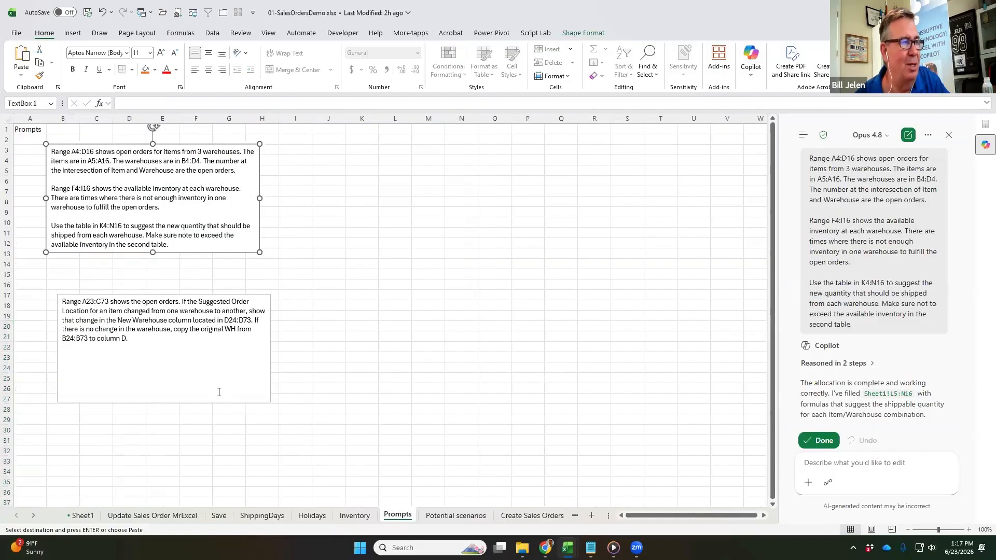
click(271, 374)
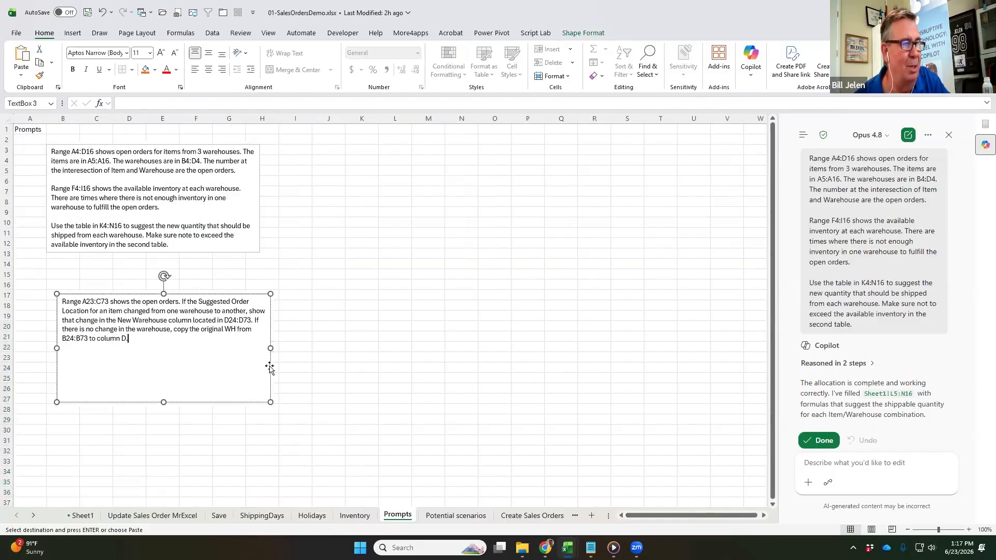
click(82, 516)
key(ctrl+v)
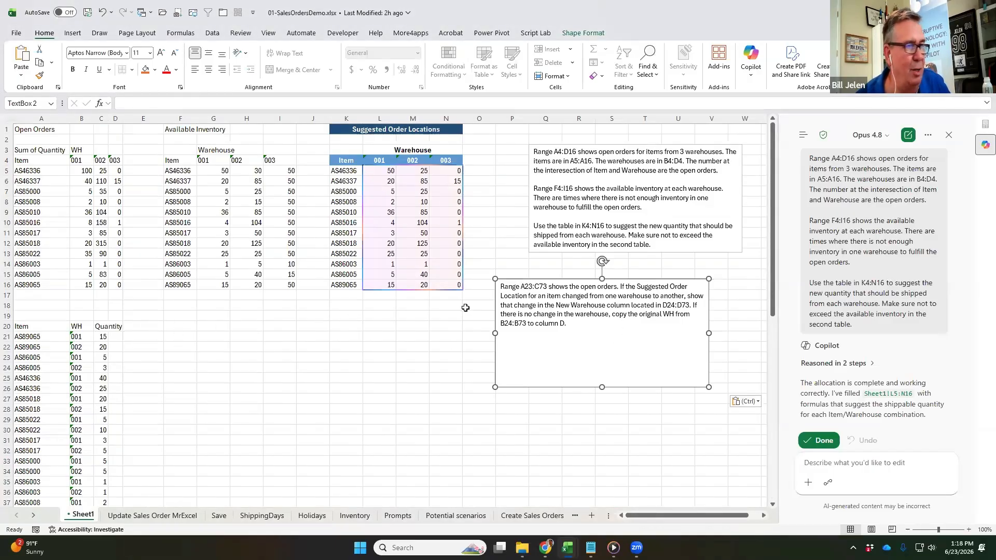
Change the open orders range in the pasted New Warehouse prompt to A21:C70, matching the list on Sheet1
click(531, 286)
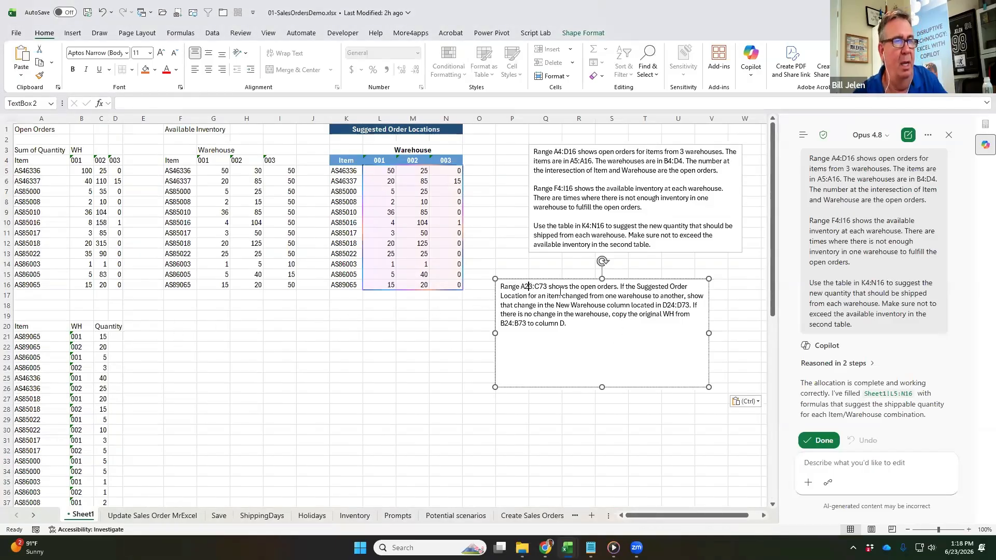
scroll(83, 404, down, 19)
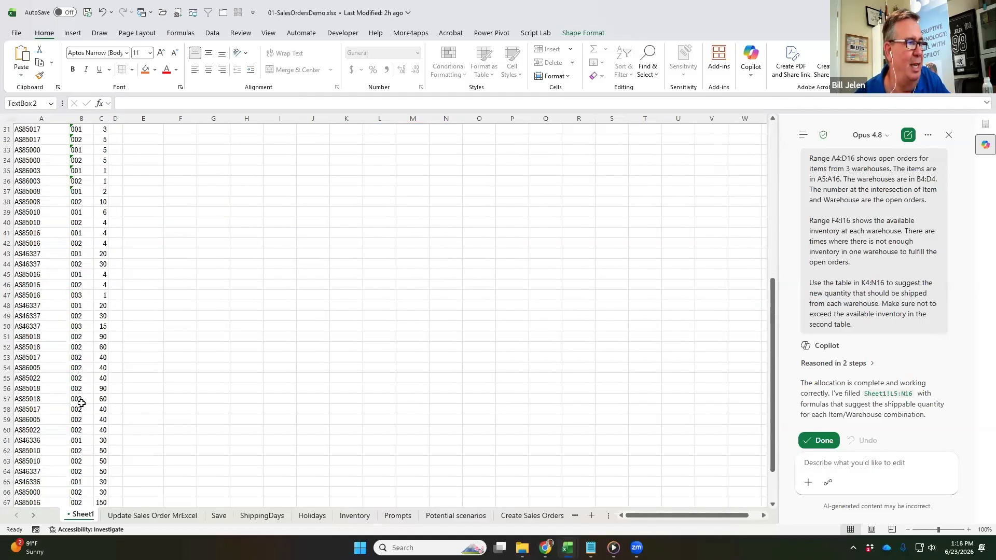
scroll(168, 366, up, 16)
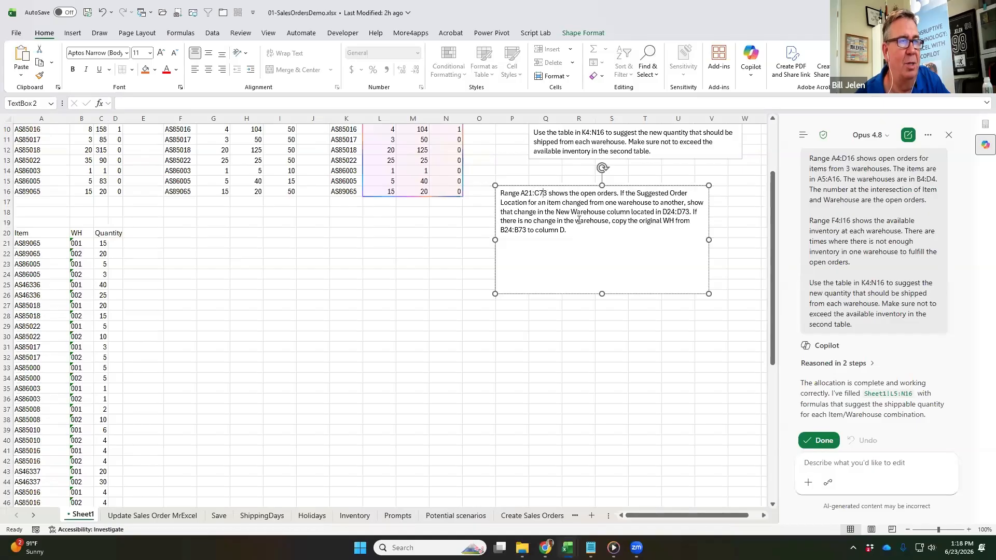
key(Delete)
text(0)
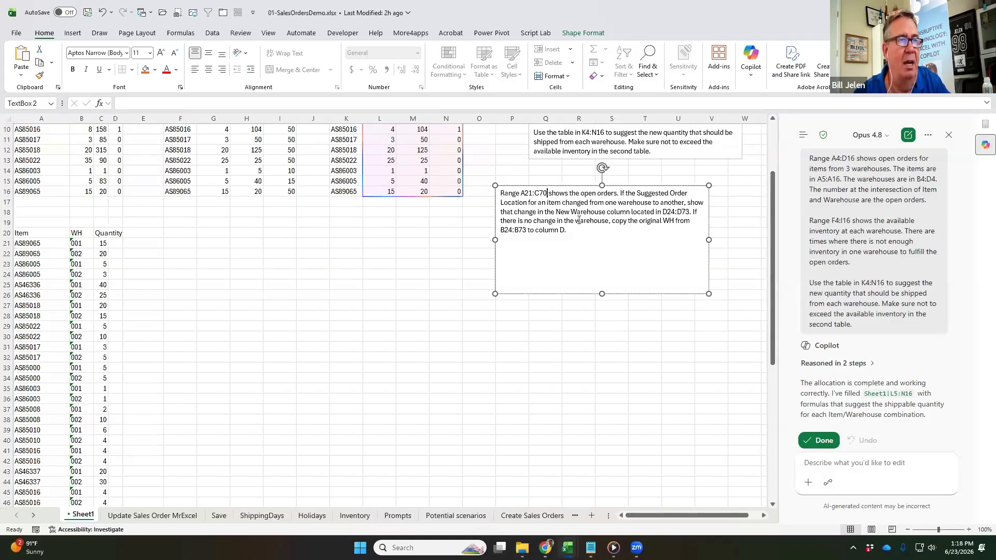
Change the New Warehouse column range in the prompt text box to D21:D70
click(675, 212)
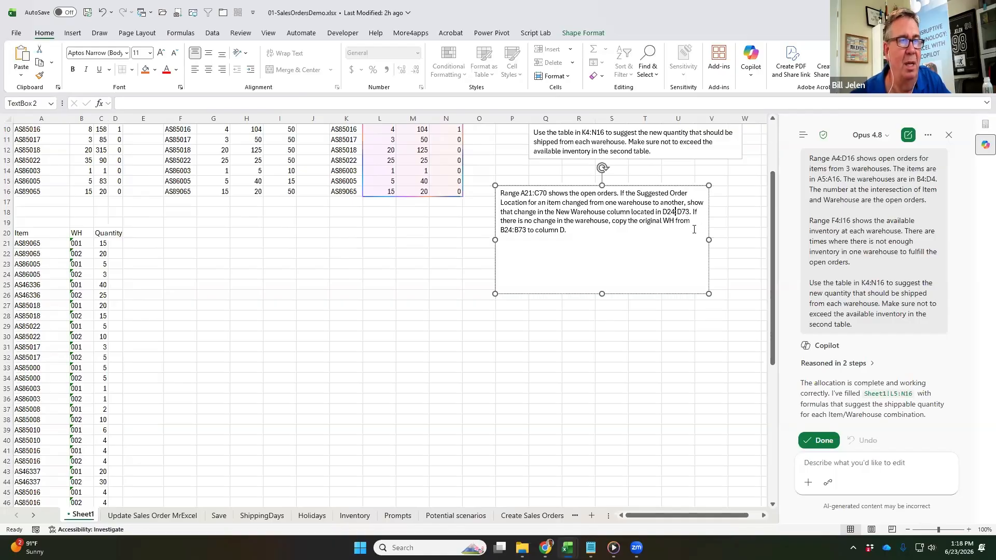
key(BackSpace)
text(1:C7)
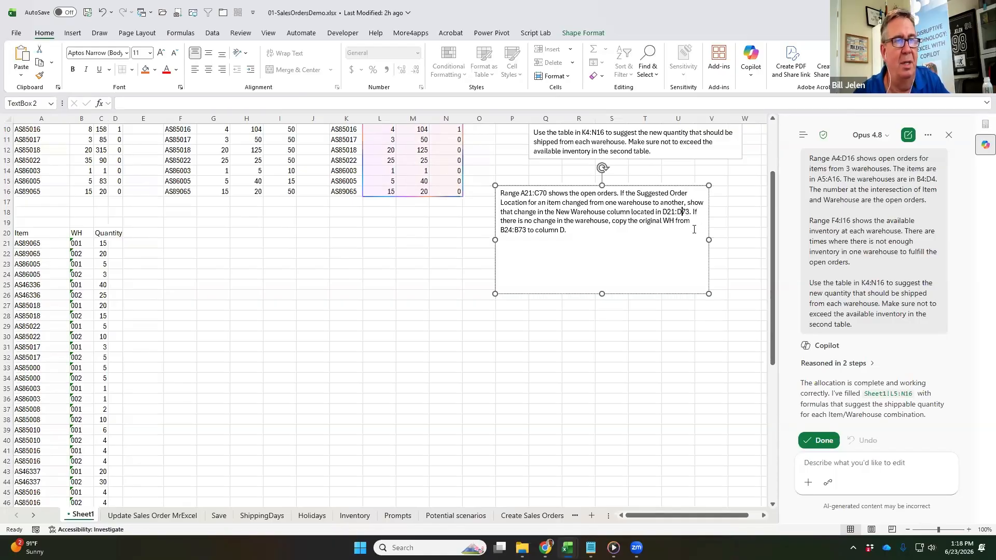
text(0)
key(Delete)
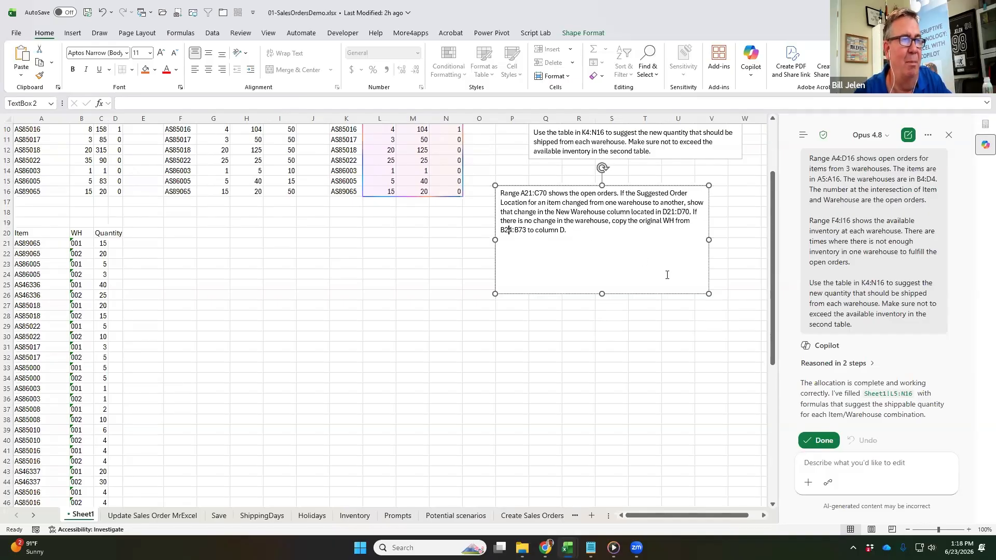
Replace the source range B24:B73 in the prompt's last sentence with "column B"
text(column)
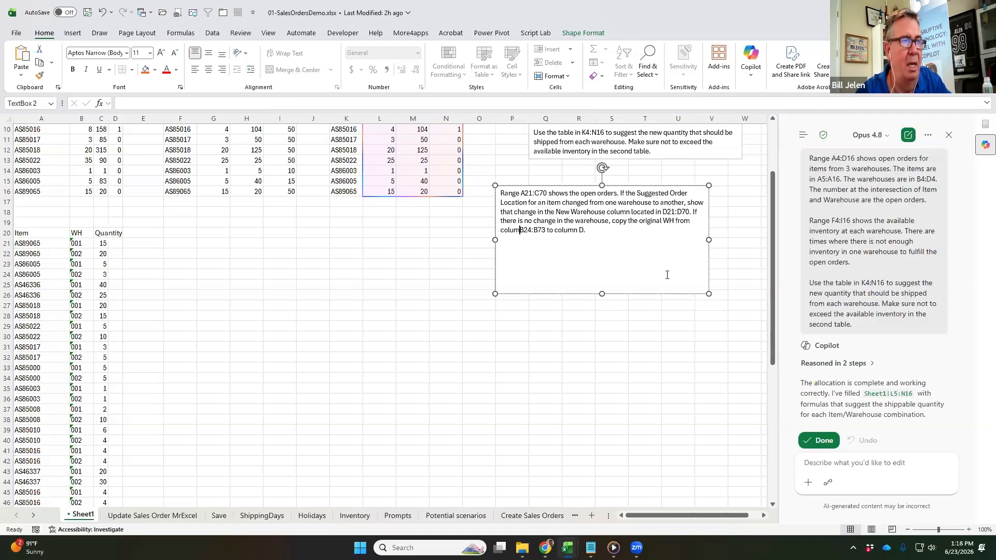
key(Right)
key(Delete)
key(Delete)
key(Delete)
key(Delete)
key(Delete)
key(Delete)
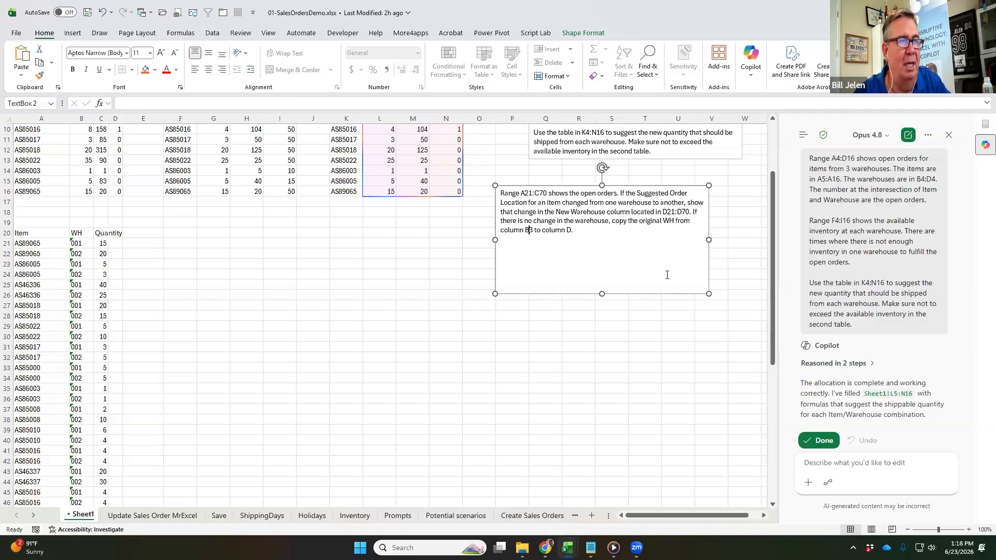
Copy the full corrected New Warehouse prompt from the text box and submit it to Copilot
key(End)
key(shift+Up)
key(shift+Up)
key(shift+Up)
key(shift+Up)
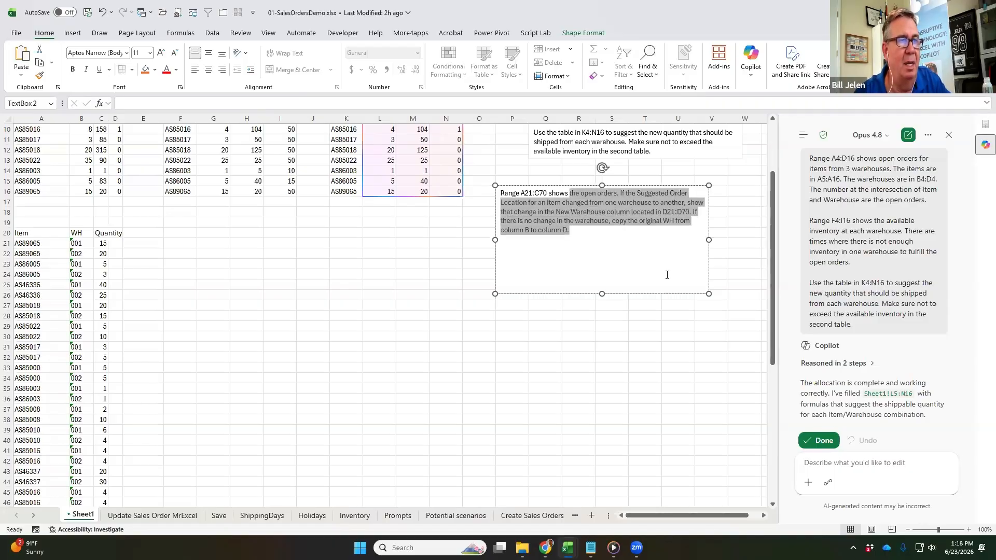
key(shift+Home)
key(ctrl+c)
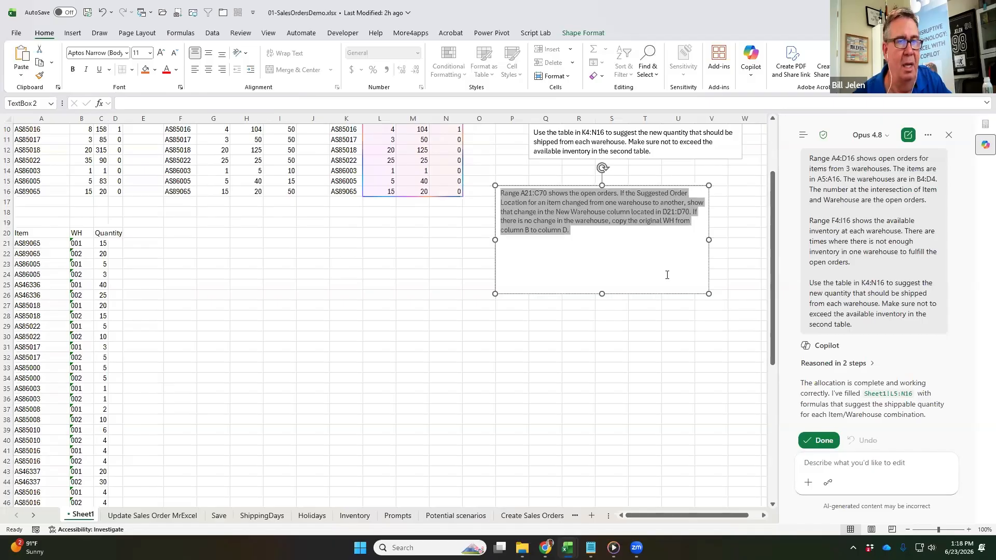
click(834, 463)
key(ctrl+v)
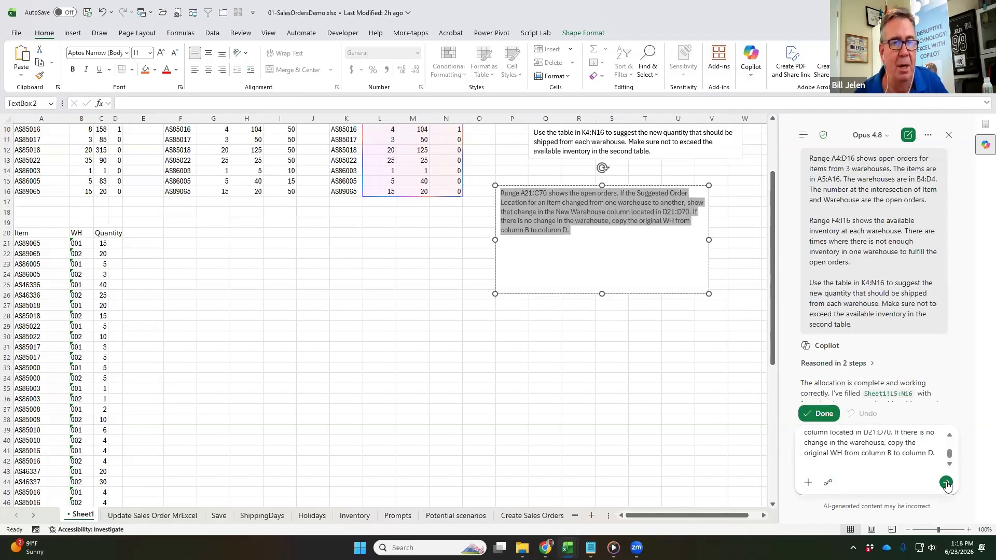
click(947, 484)
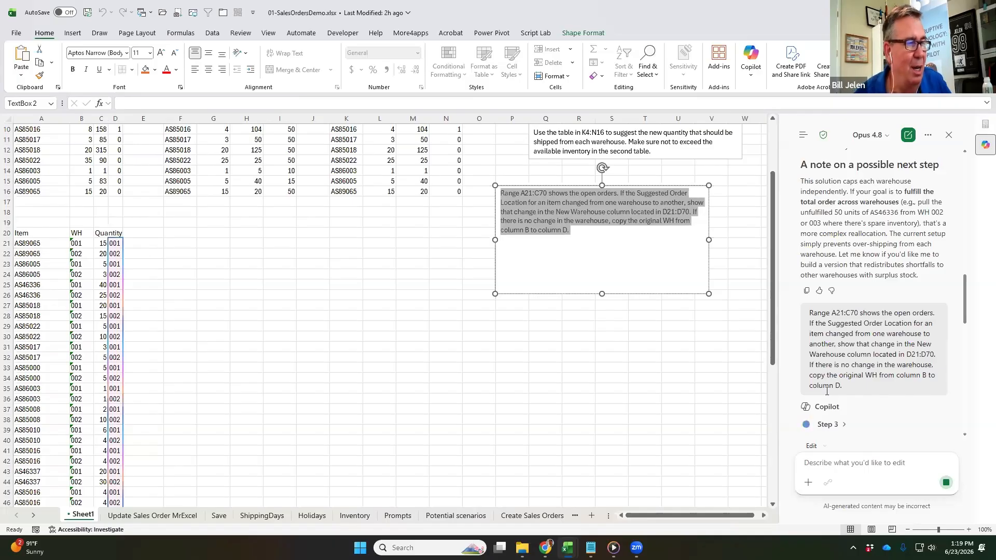
Review the new warehouse codes and the formula Copilot entered in D21:D70 next to the open orders
scroll(162, 327, down, 11)
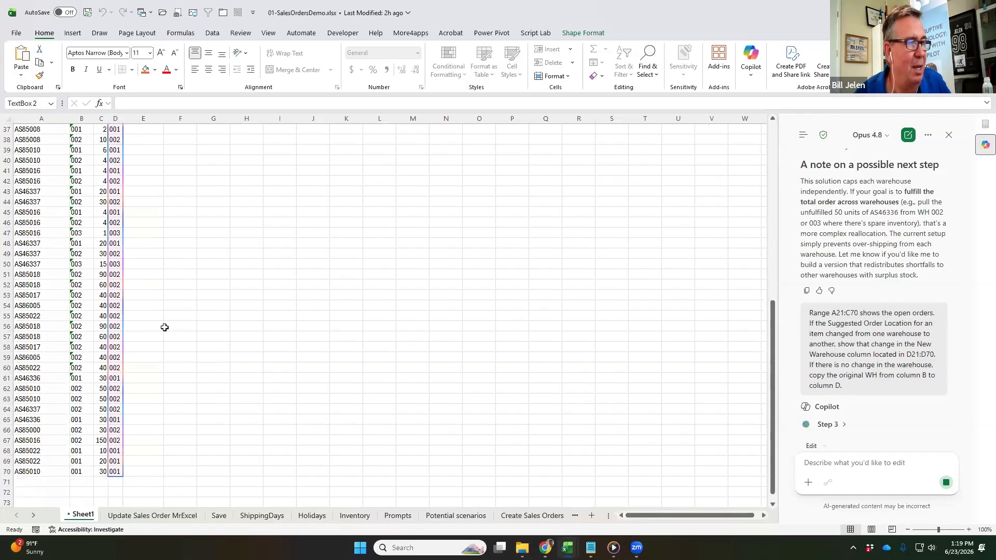
scroll(163, 326, up, 13)
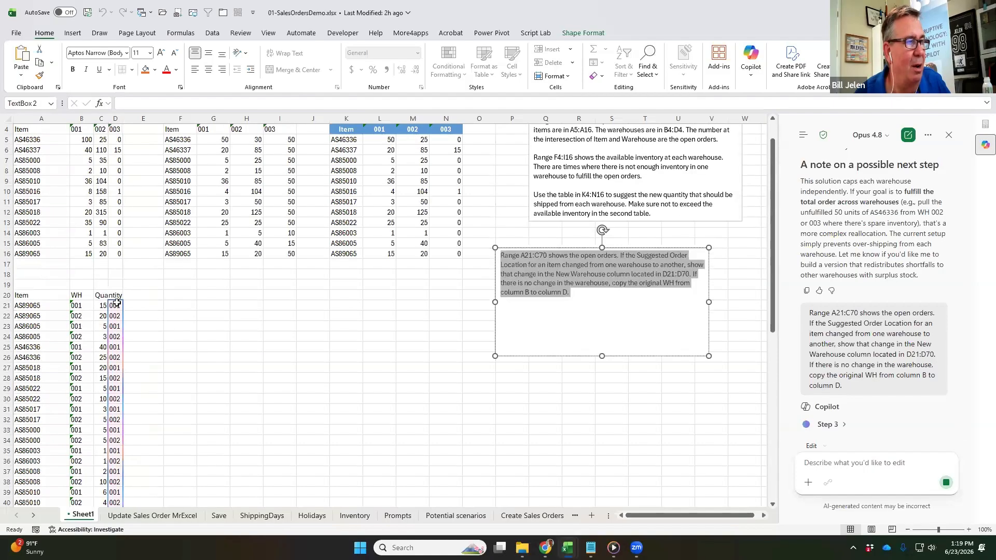
click(114, 305)
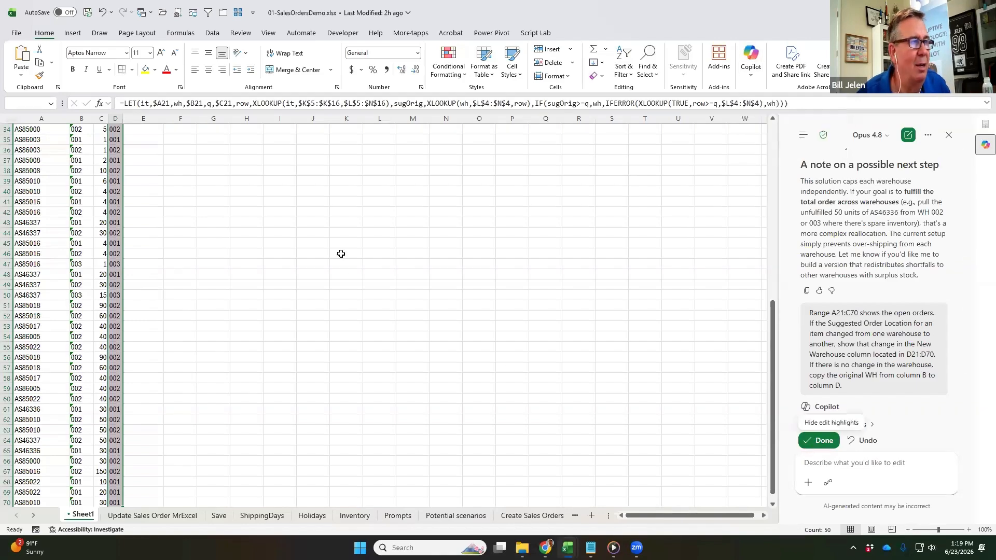
scroll(271, 242, up, 5)
click(247, 232)
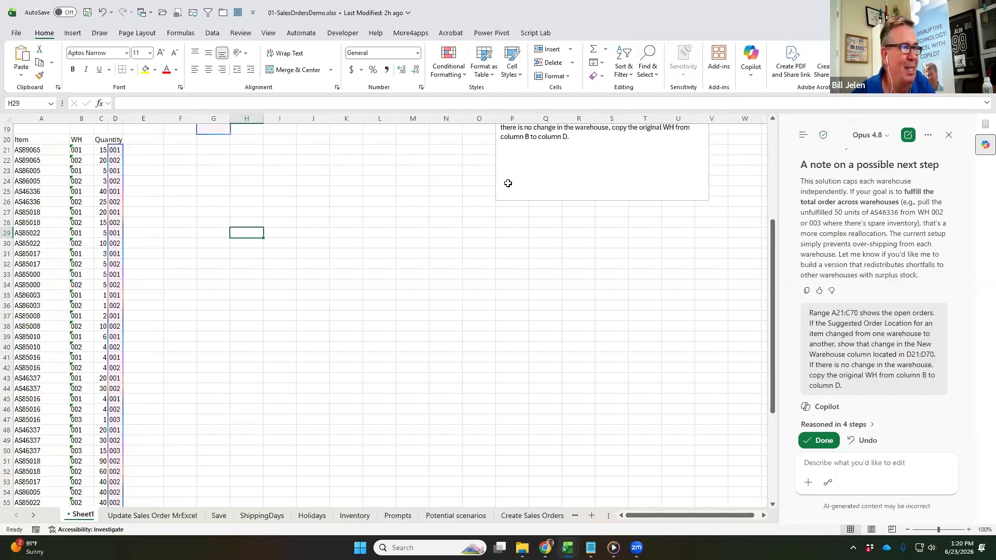
Copy D21:D70 from Sheet1 and paste it as values only into the Line Warehouse column of Update Sales Order MrExcel from Q43
click(115, 150)
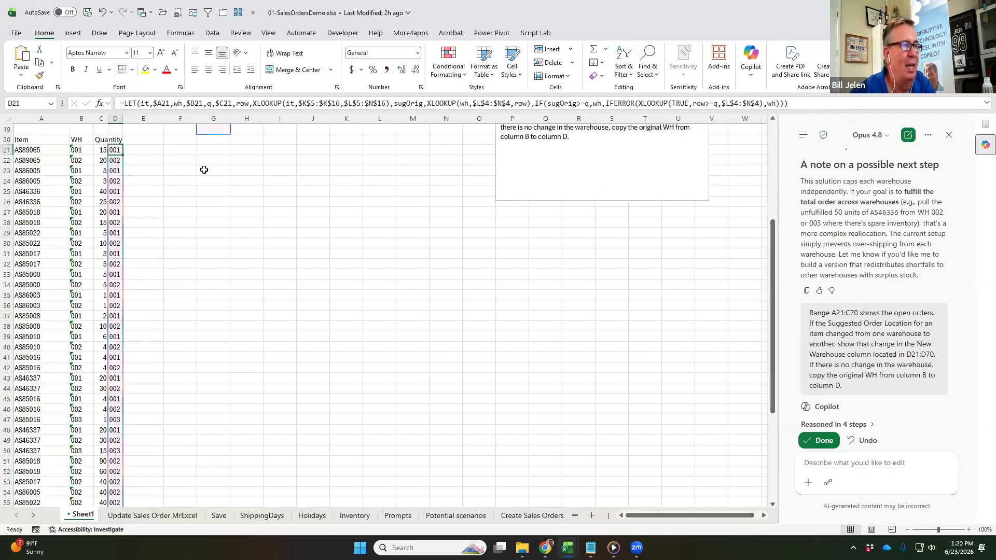
key(ctrl+shift+Down)
key(ctrl+c)
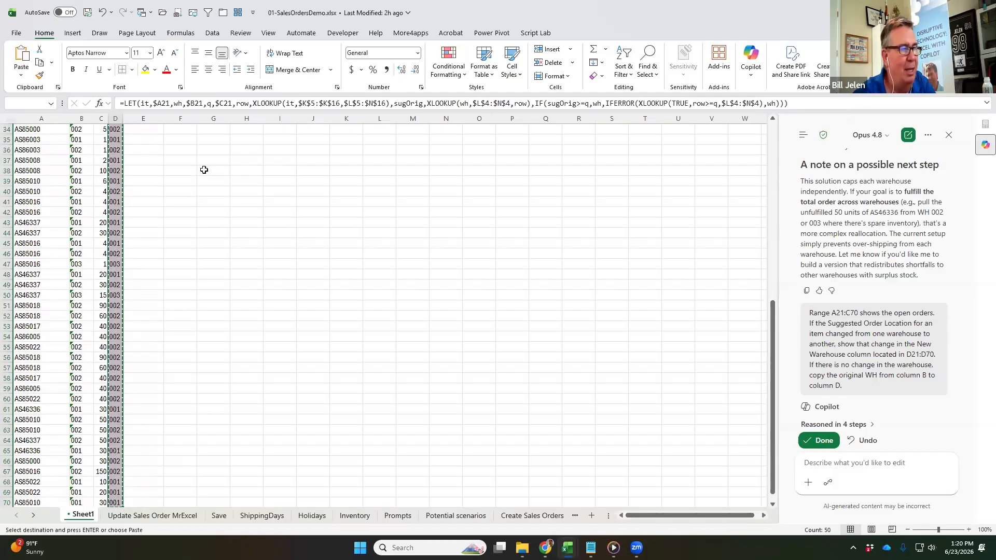
key(ctrl+Page_Down)
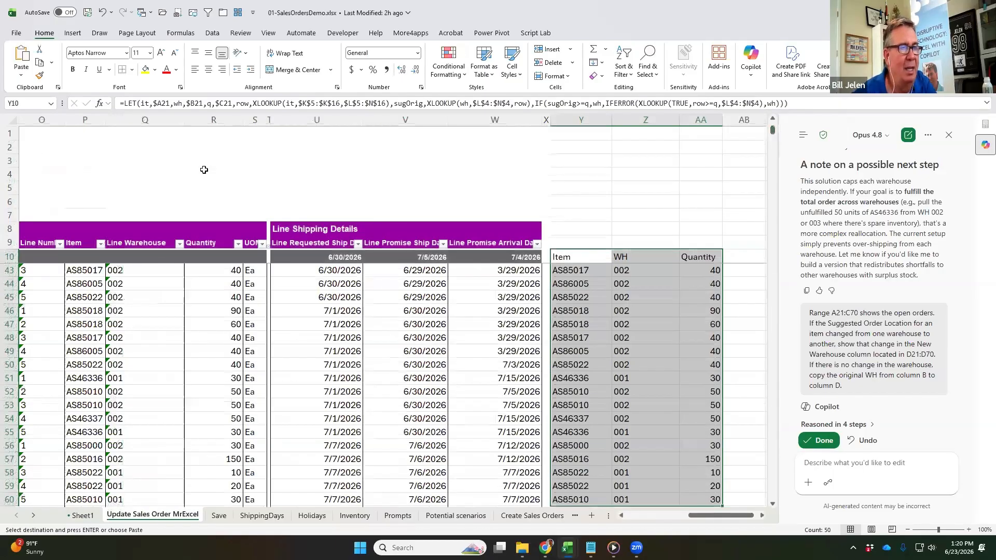
click(128, 272)
key(alt+e)
key(s)
key(v)
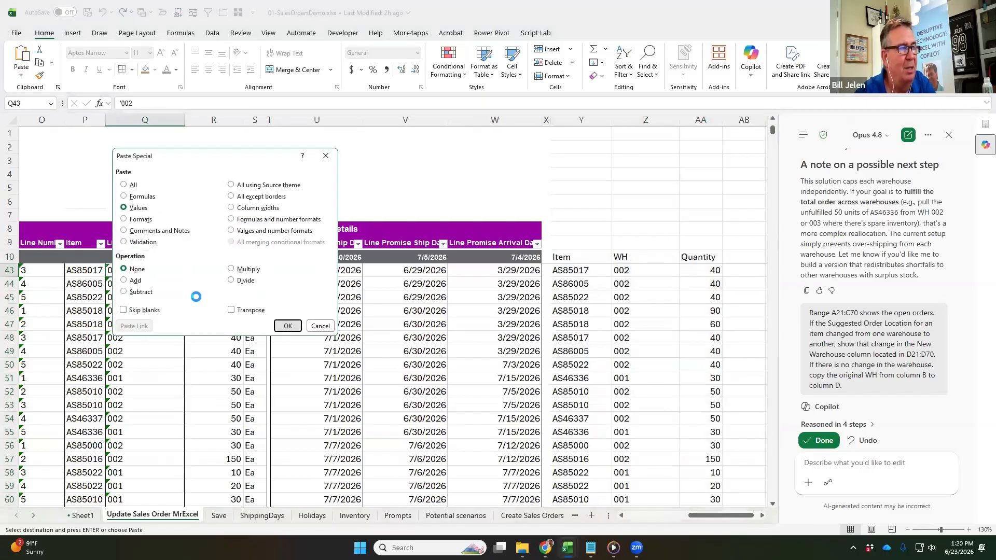
key(Return)
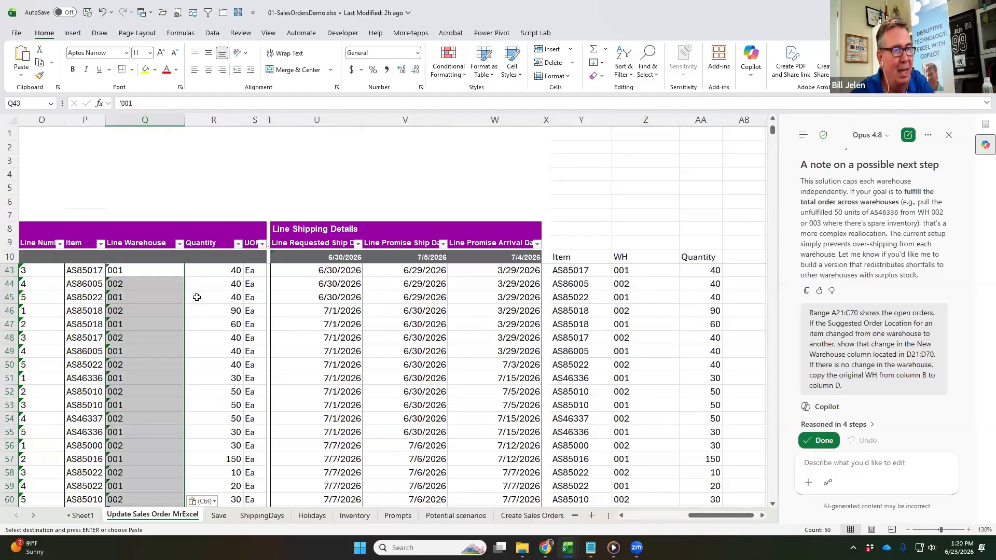
Check the pasted Line Warehouse column against the order lines, beyond the last line and back at the first line
key(Right)
key(Right)
key(Right)
key(Right)
key(Right)
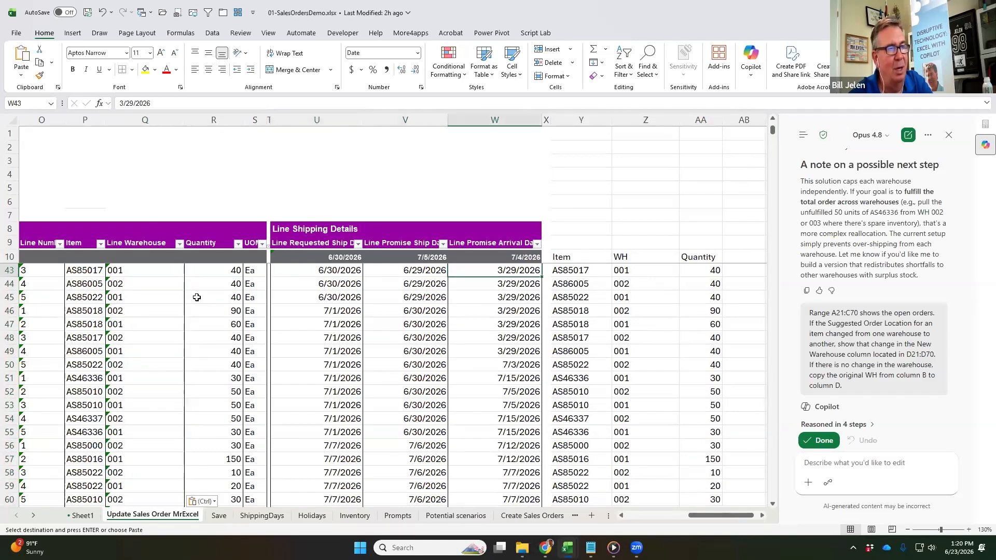
key(Page_Down)
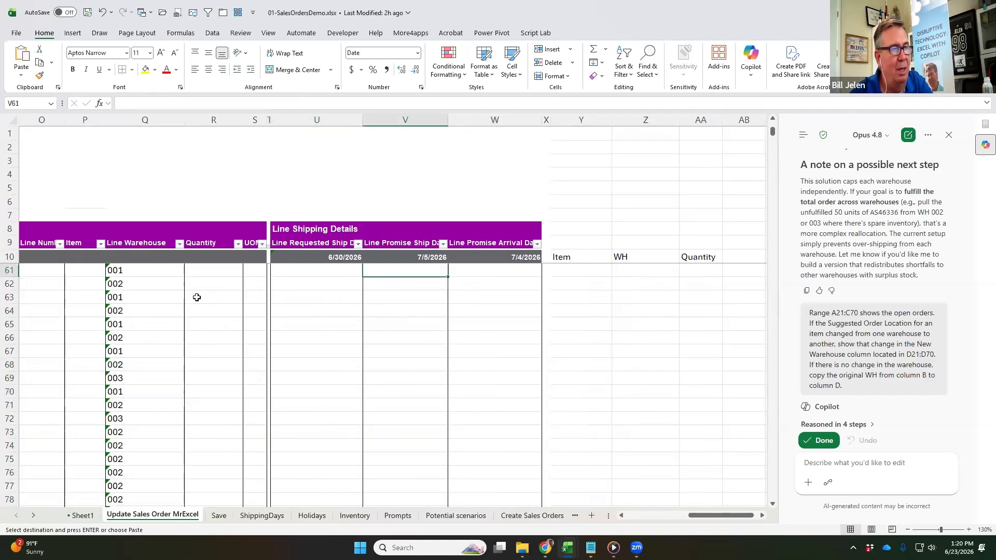
key(Page_Up)
key(Page_Up)
key(Page_Up)
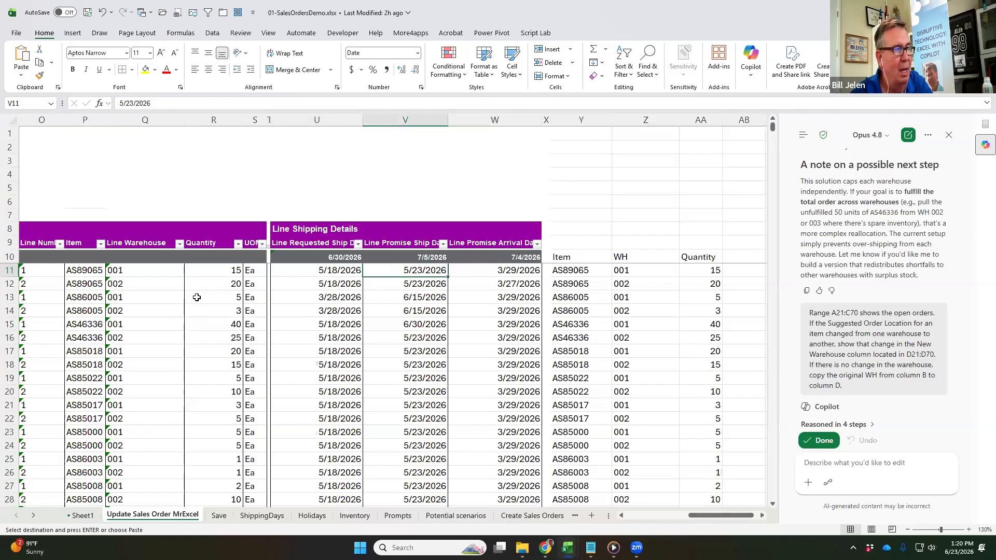
key(Up)
key(Down)
Paste the new warehouse codes from D21:D70 on Sheet1 as values only into the Line Warehouse column from Q11
key(ctrl+Page_Up)
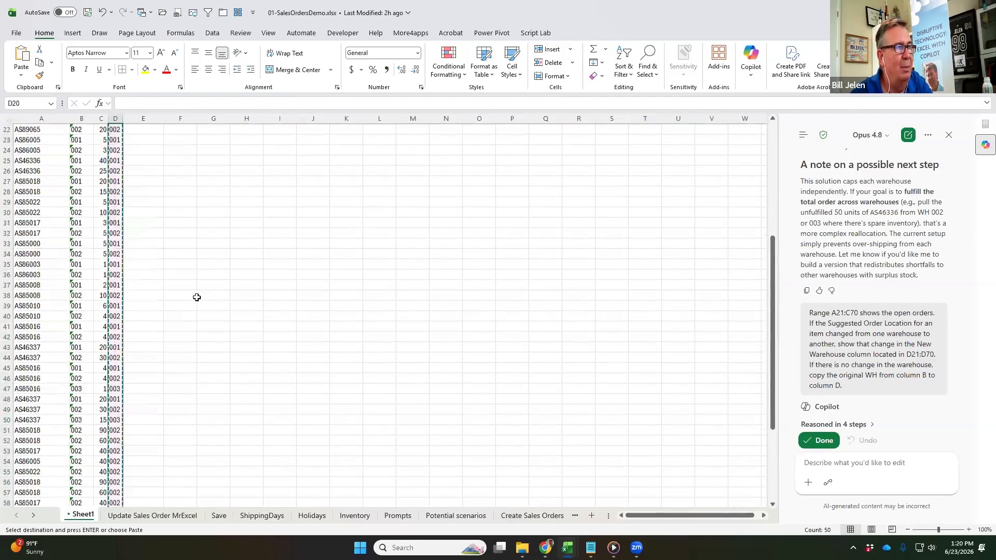
key(ctrl+shift+Down)
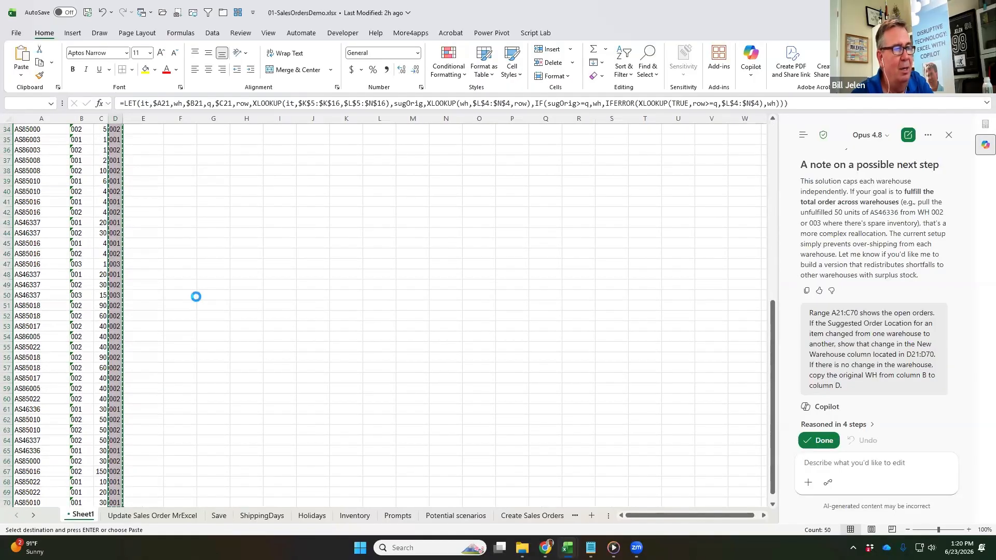
key(ctrl+Page_Down)
key(Left)
key(Left)
key(Left)
key(Left)
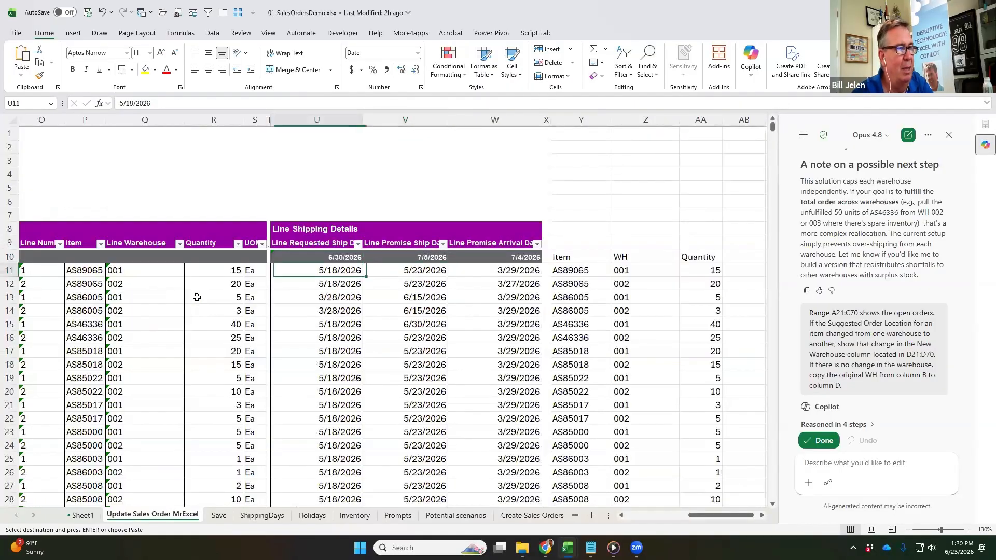
key(Left)
key(alt+e)
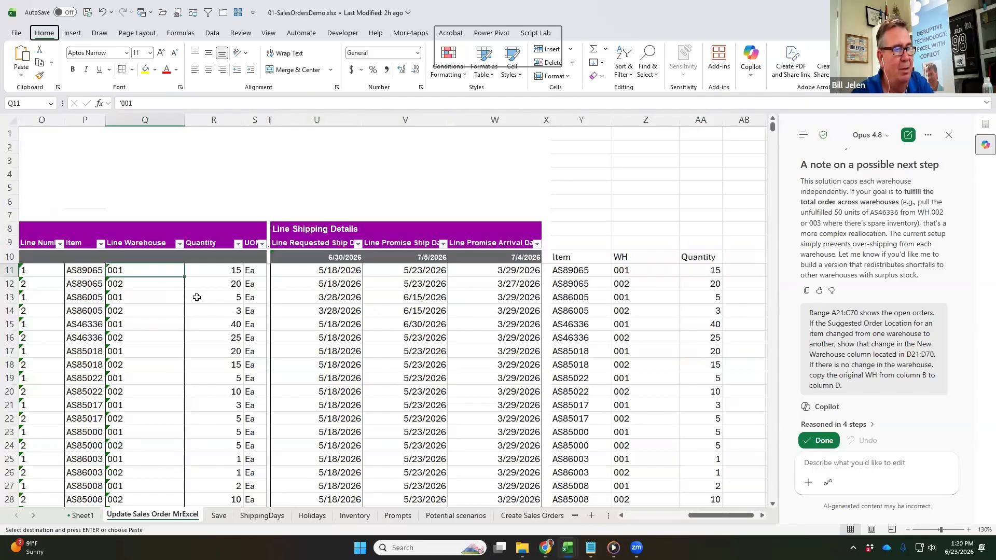
key(s)
key(v)
key(Return)
Delete the surplus Line Warehouse entries in column Q below the last order line in row 60
key(Page_Down)
key(Page_Down)
key(Page_Down)
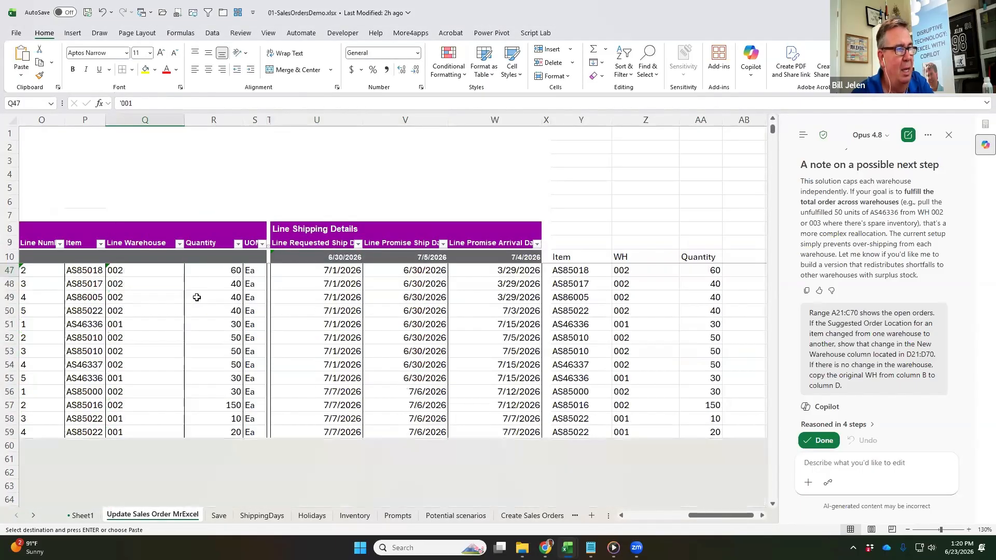
key(Page_Up)
key(Down)
key(Down)
key(Down)
key(Down)
key(Down)
key(Down)
key(Down)
key(Down)
key(Down)
key(Down)
key(Down)
key(Down)
key(Down)
key(Down)
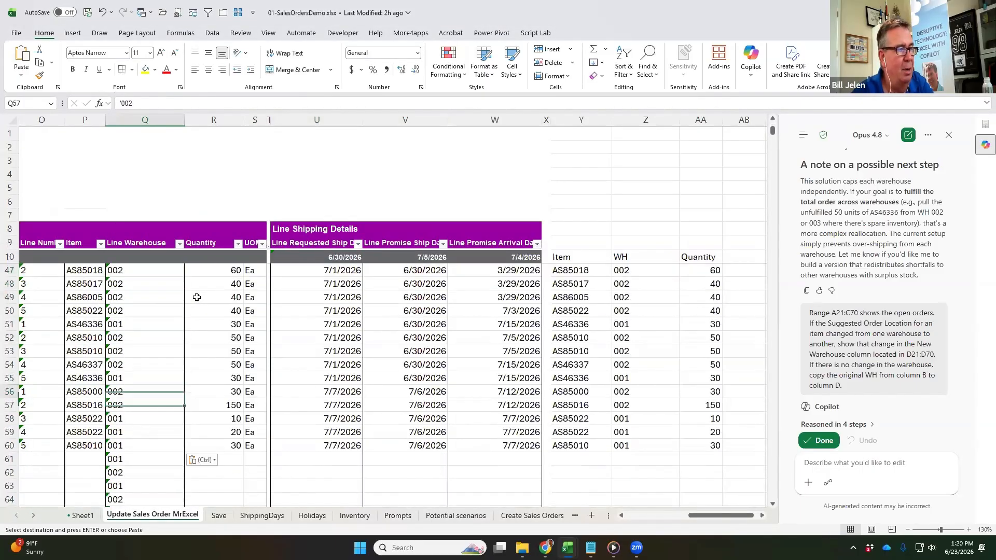
key(ctrl+shift+Down)
key(Delete)
key(ctrl+Up)
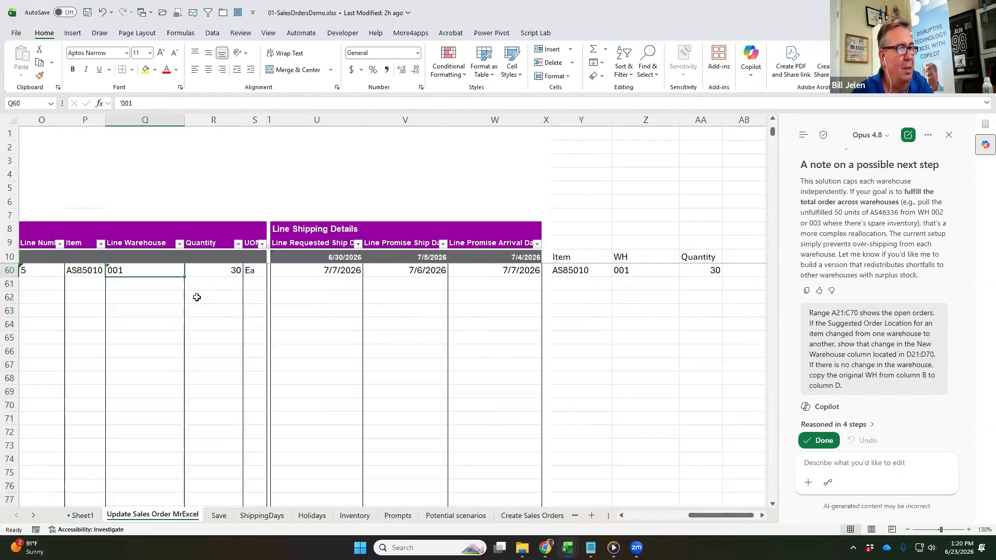
Set the Line Promise Ship Date of the first order line in row 11 to 6/24/2026
key(ctrl+Up)
key(Up)
key(Up)
key(Down)
key(Down)
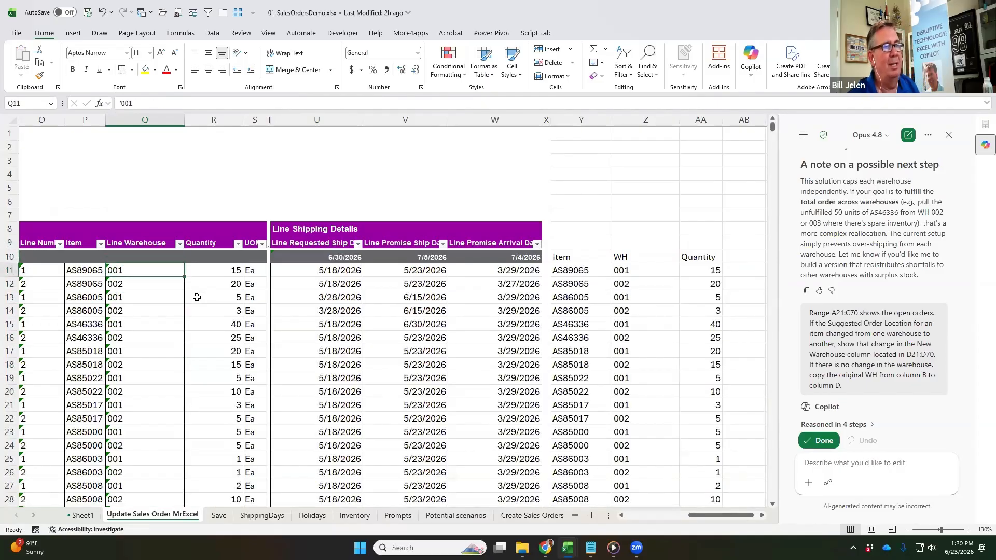
key(Right)
key(Right)
key(Right)
key(Right)
key(Right)
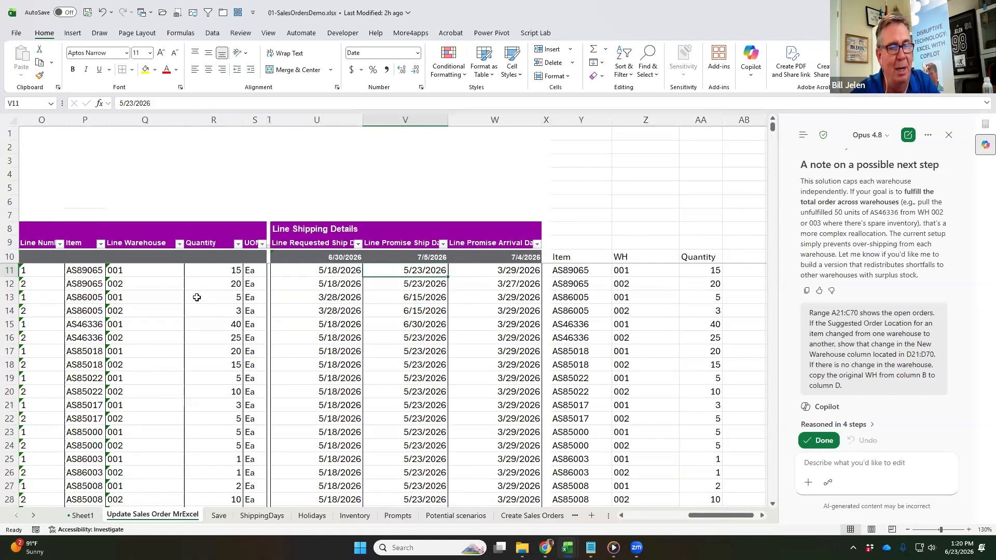
text(6/2)
text(4/2026)
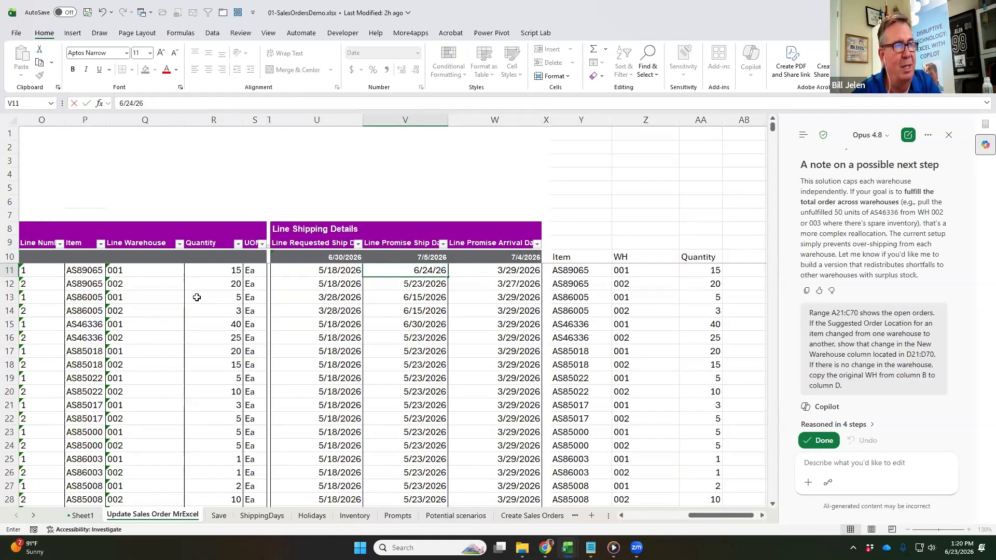
key(Return)
Copy the first line's promise ship date into V12 through V14
key(Up)
key(ctrl+c)
key(Down)
key(ctrl+v)
key(Down)
key(shift+Down)
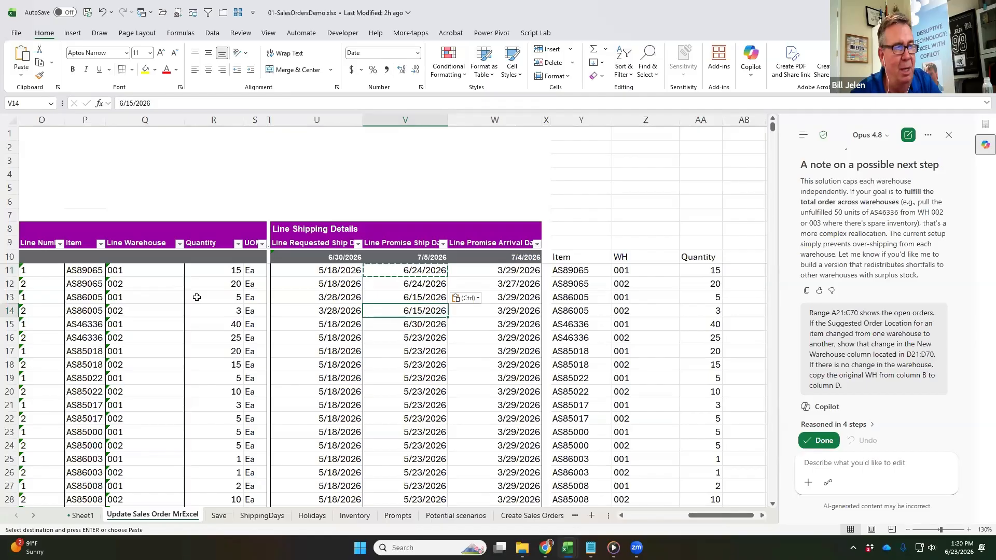
key(ctrl+v)
Paste the copied 6/24/2026 date into Line Promise Ship Date cells V16 through V40, leaving out V15
key(Down)
key(Down)
key(Down)
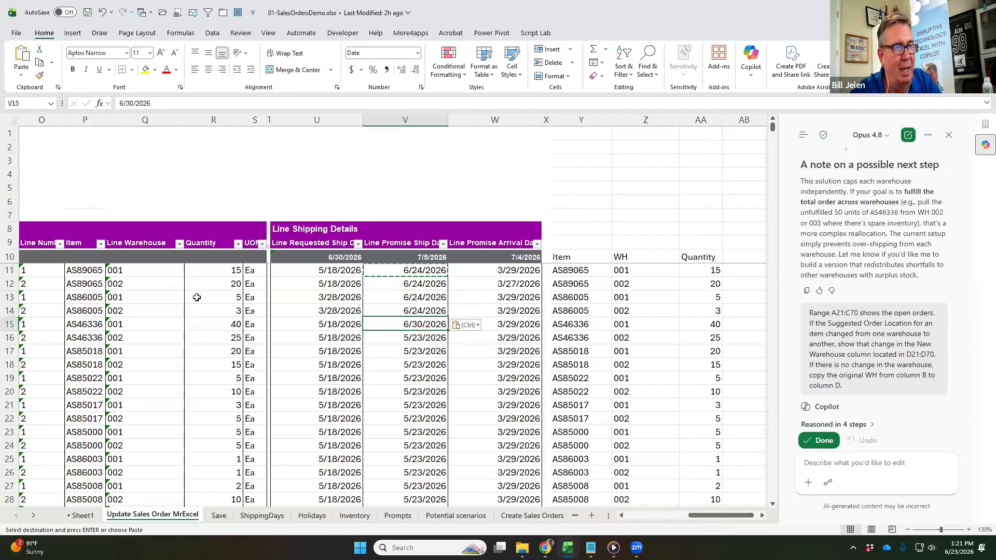
key(shift+Down)
key(shift+Down)
key(shift+Down)
key(shift+Down)
key(shift+Down)
key(shift+Down)
key(shift+Down)
key(shift+Down)
key(shift+Down)
key(shift+Down)
key(shift+Down)
key(shift+Down)
key(shift+Down)
key(shift+Down)
key(shift+Down)
key(shift+Down)
key(shift+Down)
key(shift+Down)
key(shift+Down)
key(shift+Down)
key(shift+Down)
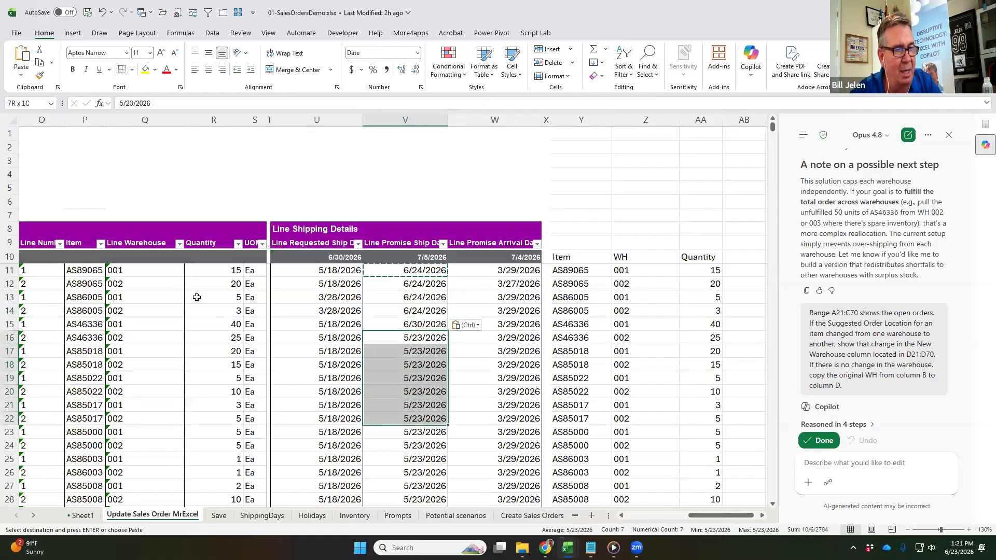
key(shift+Down)
key(shift+Down)
key(shift+Down)
key(shift+Down)
key(shift+Down)
key(shift+Down)
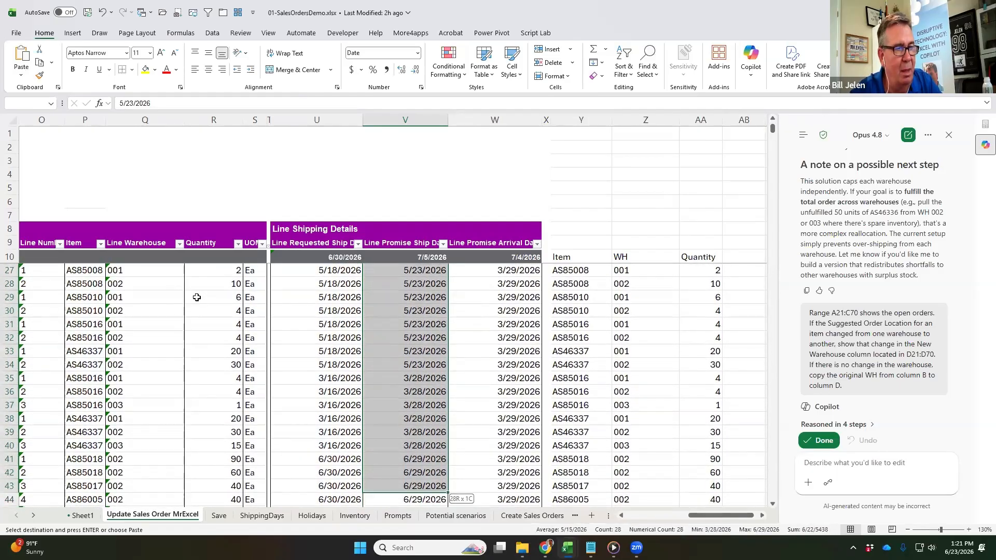
key(shift+Up)
key(shift+Up)
key(shift+Up)
Check the Line Promise Ship Date column down past the last order line and return to the first line's Line Promise Arrival Date
key(Down)
key(Down)
key(Down)
key(Down)
key(Down)
key(Down)
key(Down)
key(Down)
key(Down)
key(Down)
key(Down)
key(Down)
key(Down)
key(Down)
key(Down)
key(Down)
key(Down)
key(Down)
key(Down)
key(Down)
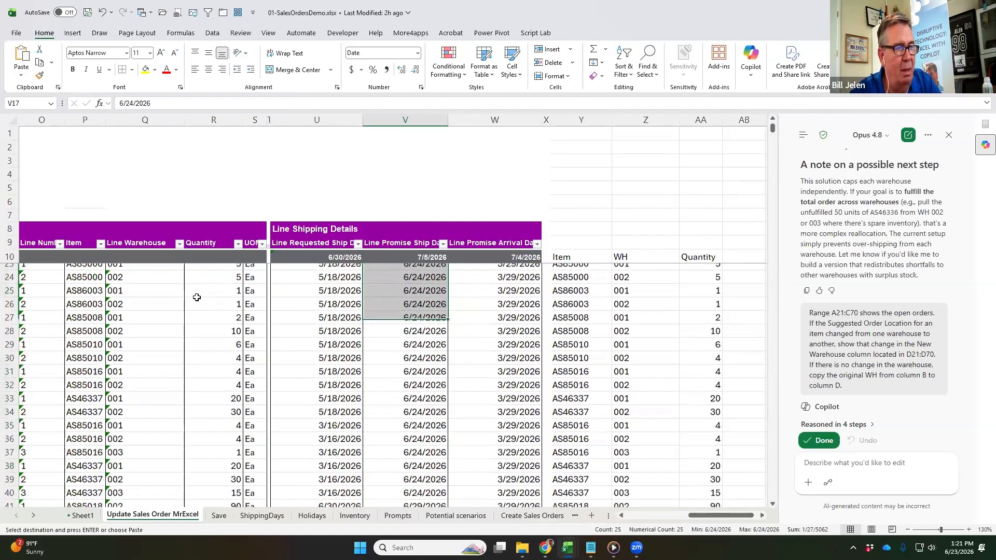
key(Up)
key(Up)
key(Up)
key(Up)
key(Up)
key(Up)
key(Up)
key(Up)
key(Up)
key(Up)
key(Up)
key(Up)
key(Up)
key(Up)
key(Up)
key(Up)
key(Up)
key(Up)
key(Up)
key(Up)
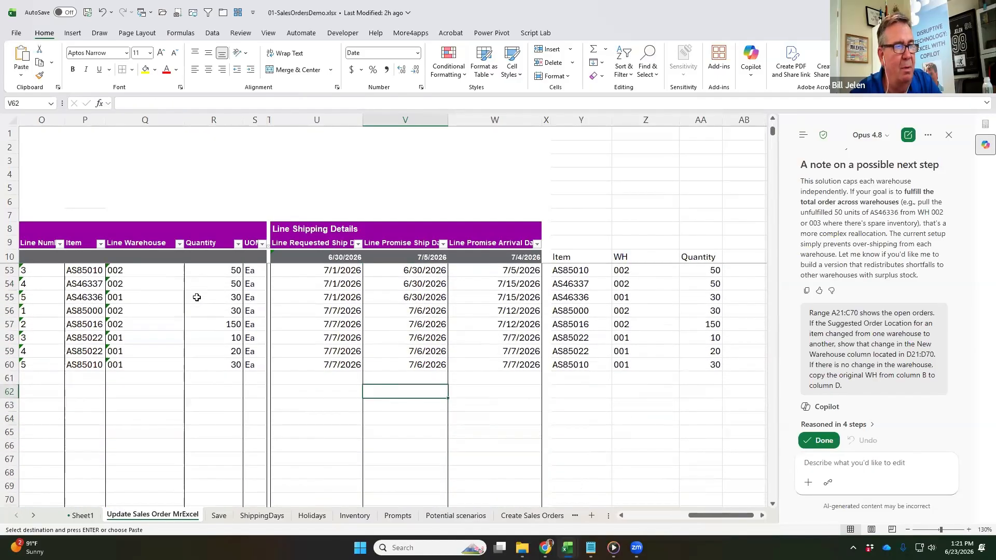
key(ctrl+Up)
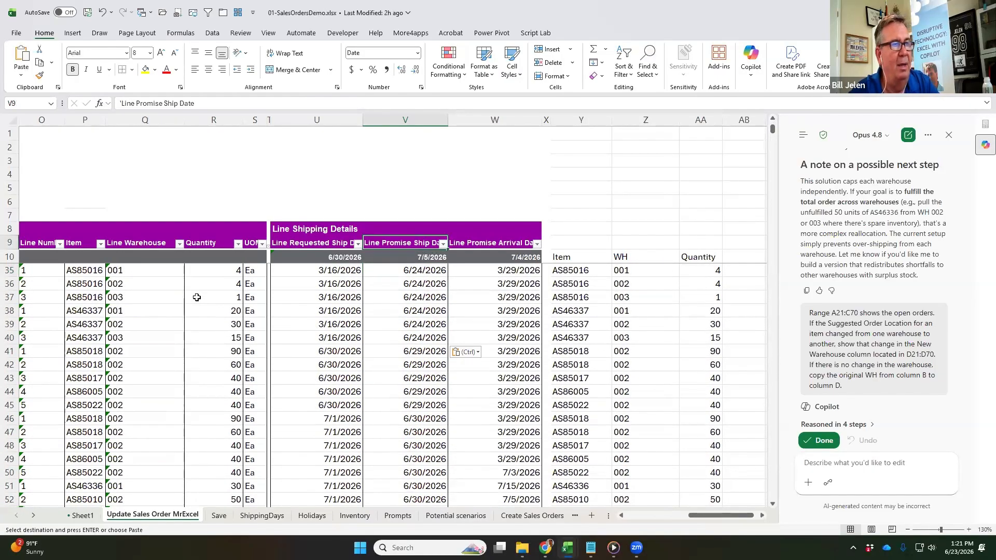
key(Down)
key(Down)
key(Right)
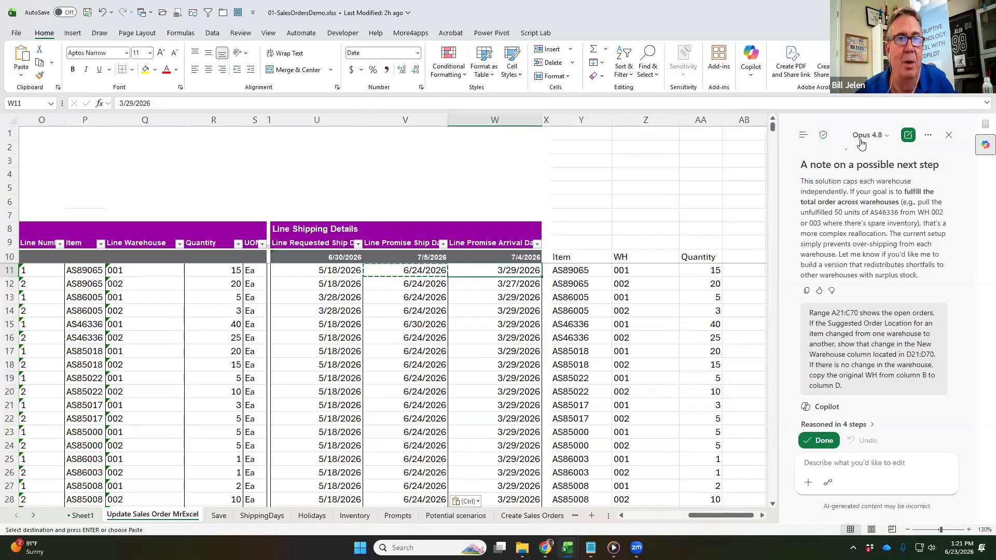
Close the Copilot pane and examine the business days in transit per customer and warehouse on the ShippingDays sheet
click(947, 136)
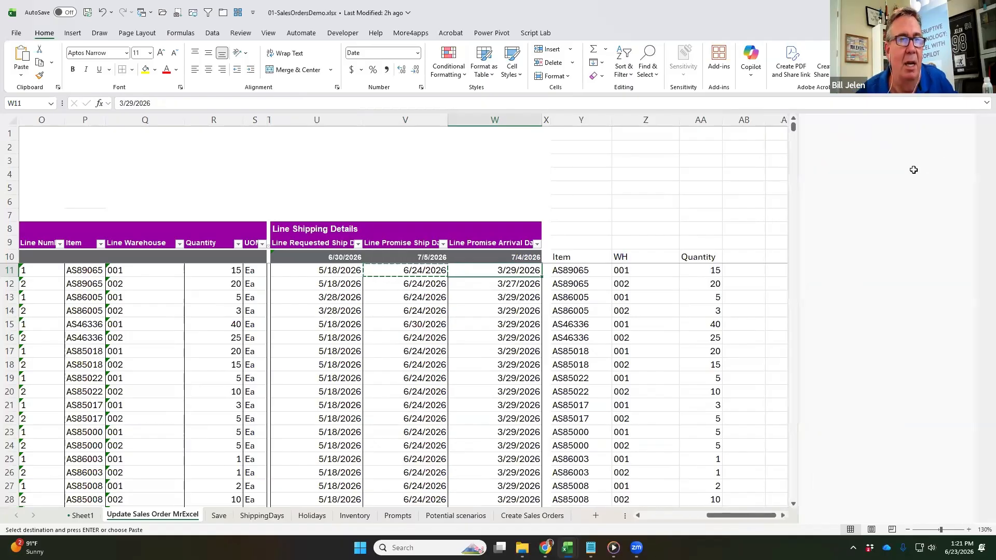
click(766, 257)
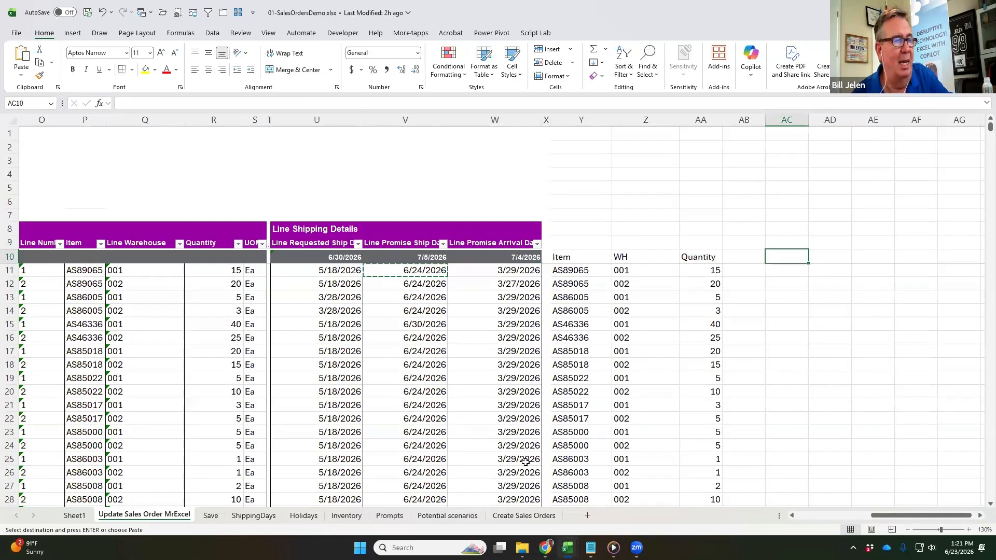
click(249, 515)
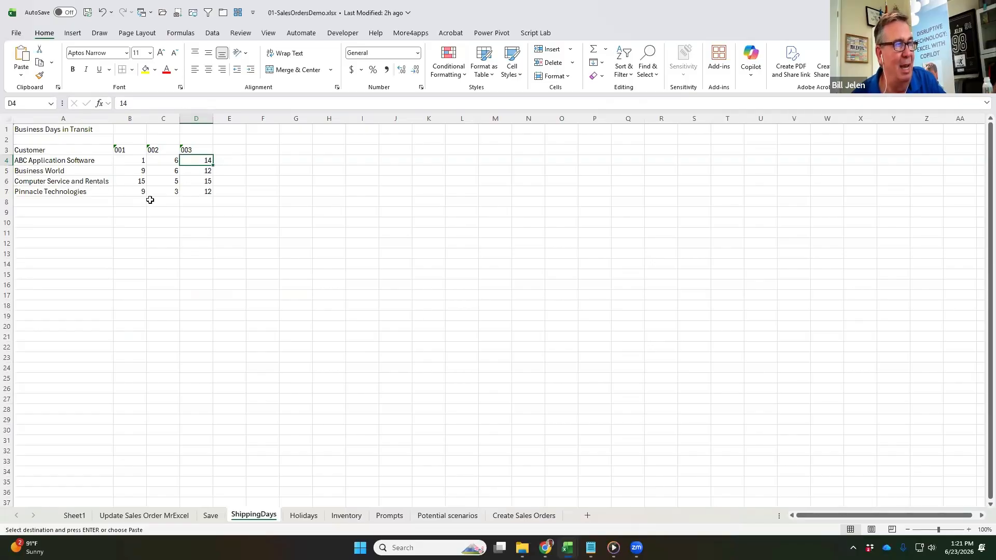
Add a Customer heading in AB10 of Update Sales Order MrExcel, next to the Quantity helper column
click(141, 516)
key(Left)
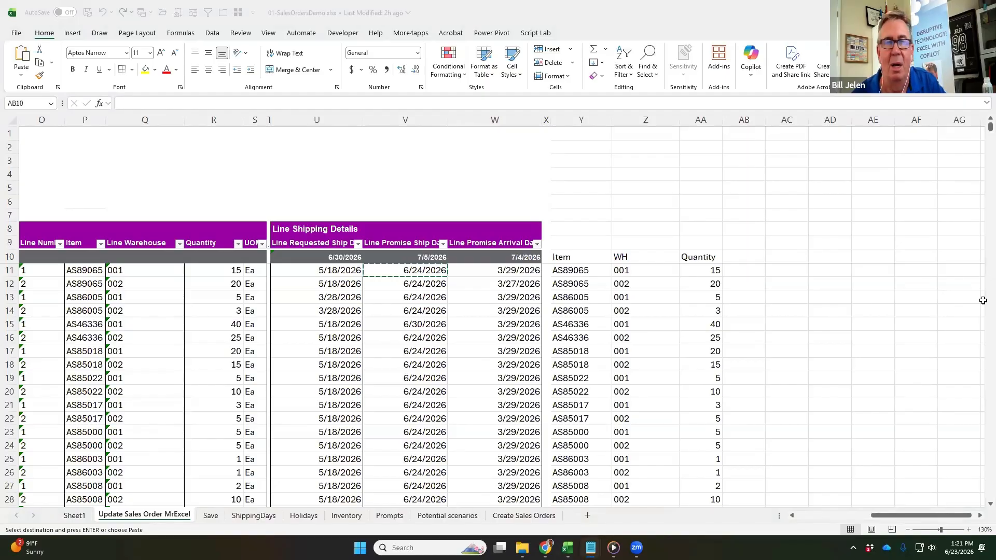
click(753, 260)
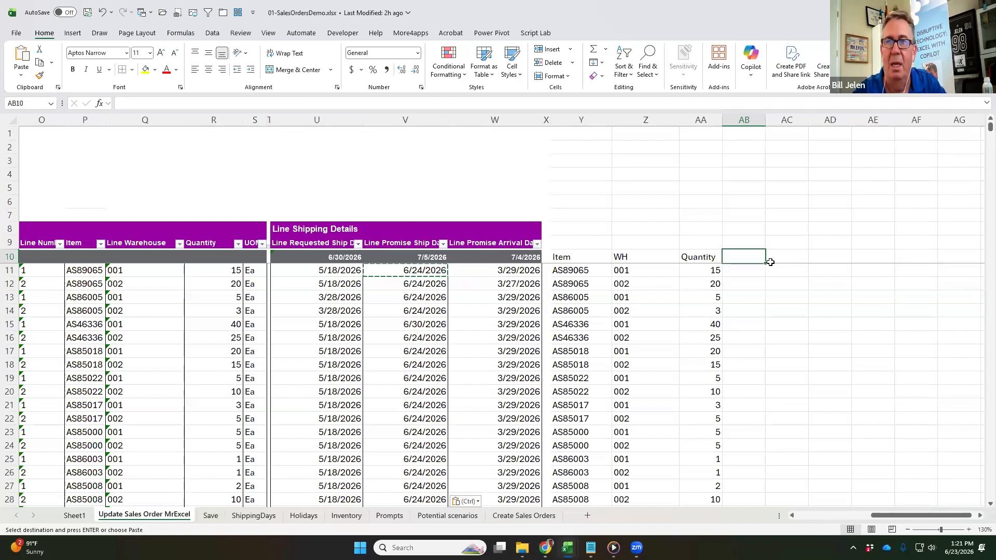
text(Customer)
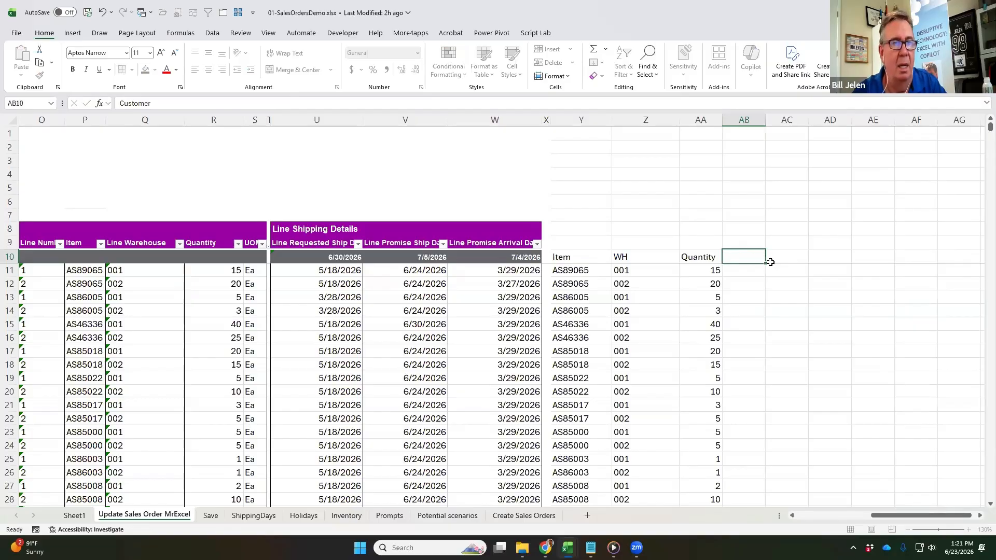
key(Return)
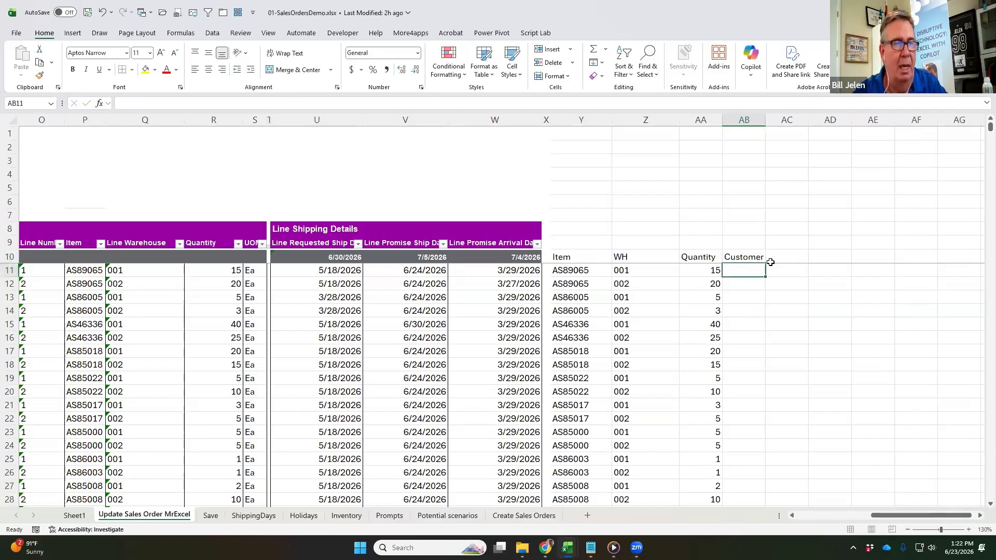
Enter the formula =G11 in AB11 to bring in the first order line's customer name
text(=)
key(Left)
key(Left)
key(Left)
key(Left)
key(Left)
key(Left)
key(Left)
key(Left)
key(Left)
key(Left)
key(Left)
key(Left)
key(Left)
key(Left)
key(Left)
key(Left)
key(Left)
key(Left)
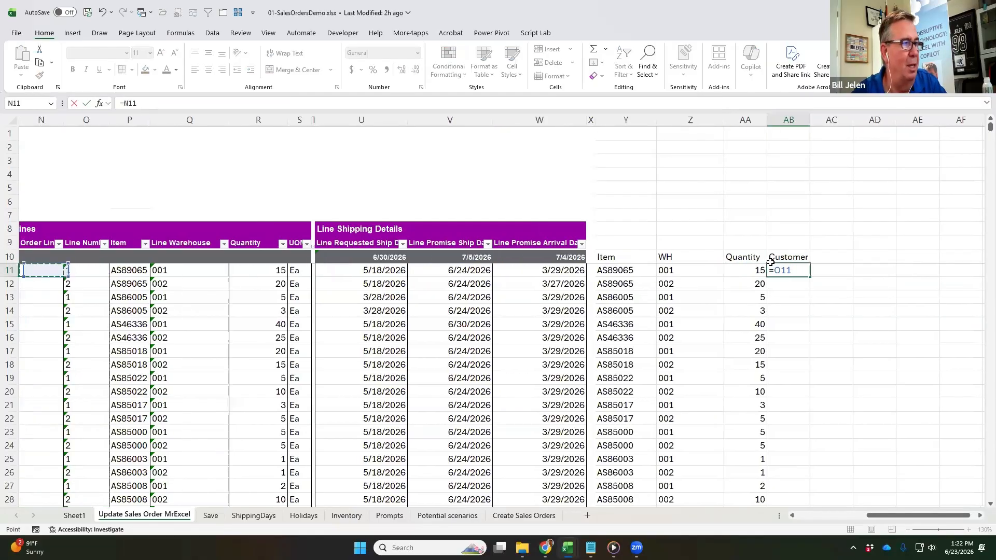
key(Left)
key(Left)
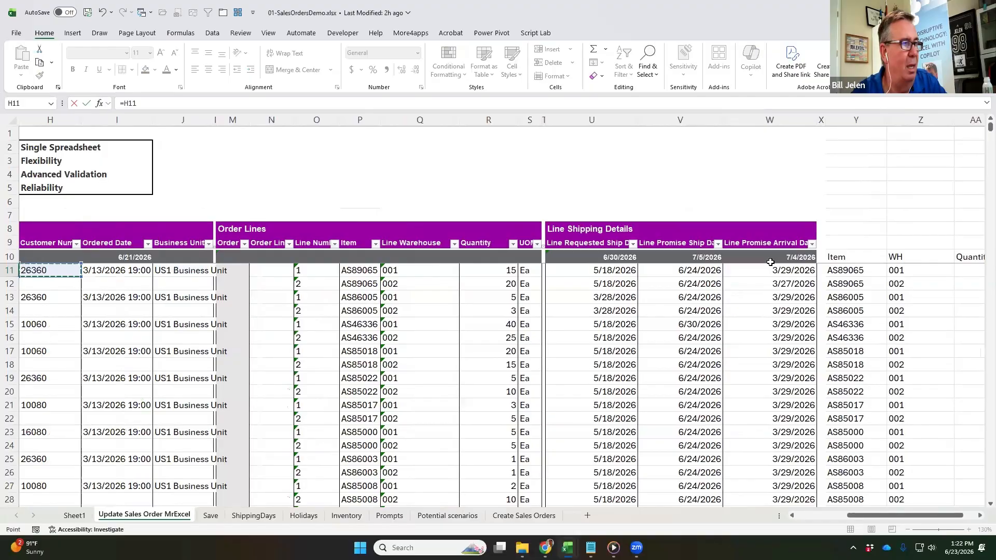
key(Return)
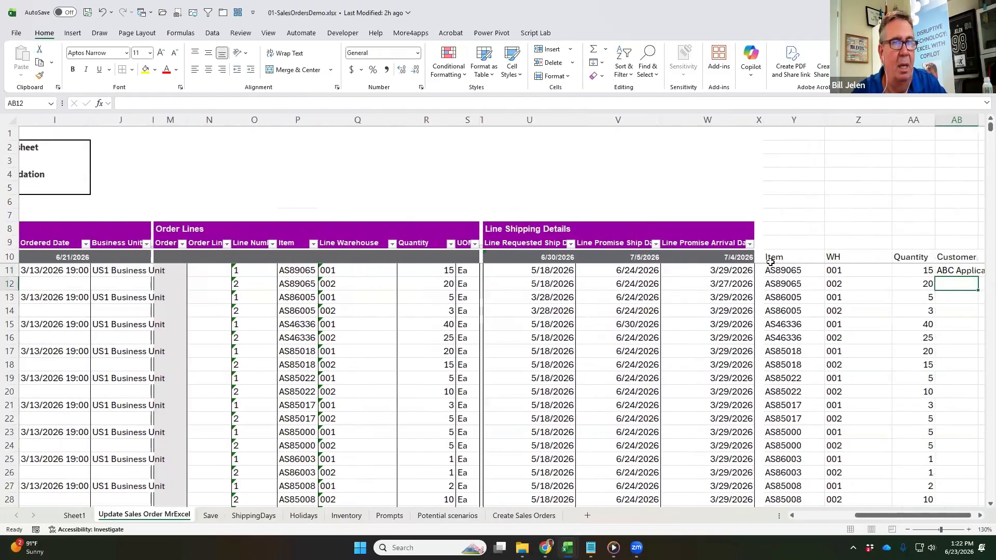
Examine how the Customer Name column is filled across the order lines, starting from G11
key(Up)
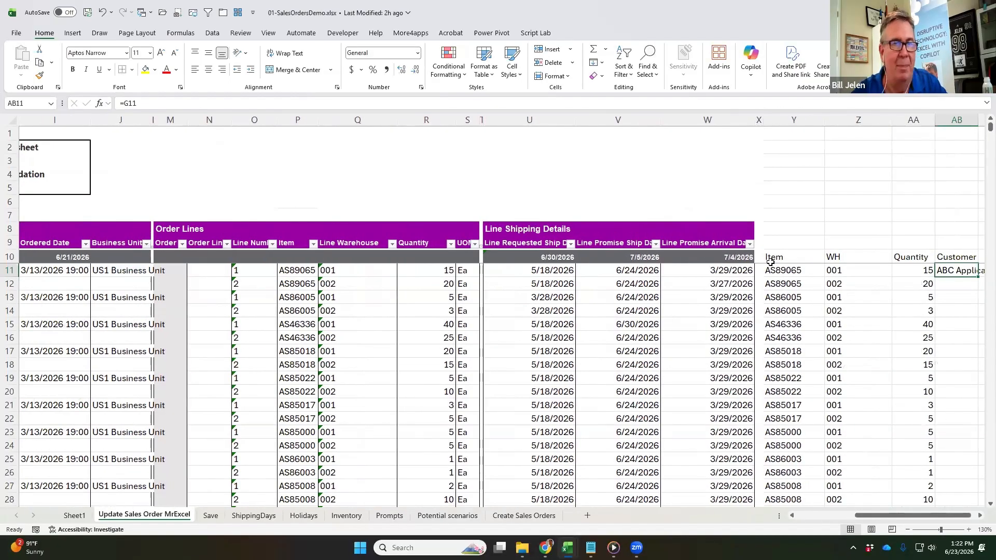
key(Left)
key(Left)
key(Left)
key(Left)
key(Left)
key(Left)
key(Left)
key(Left)
key(Left)
key(Left)
key(Left)
key(Left)
key(Left)
key(Left)
key(Left)
key(Left)
key(Left)
key(Left)
key(Left)
key(Left)
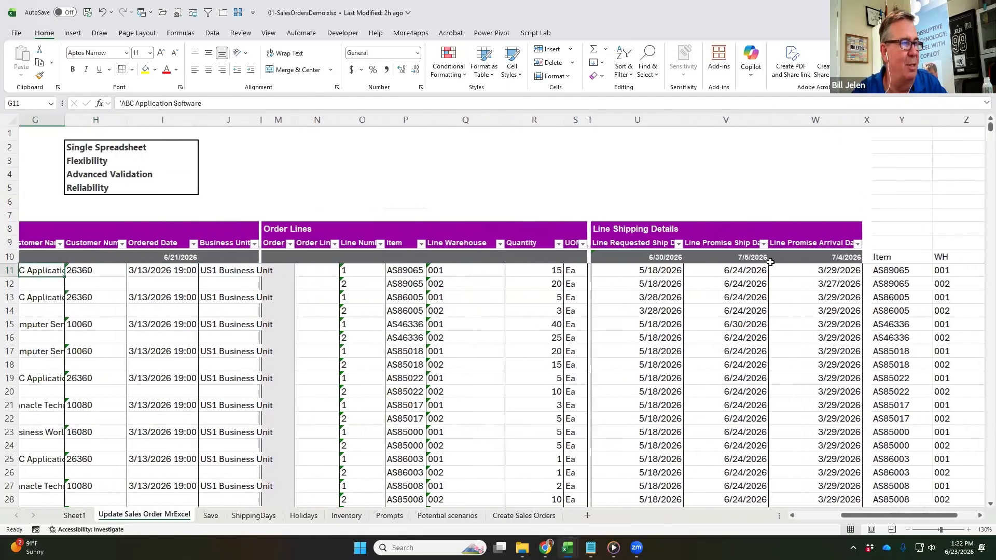
key(Right)
key(Right)
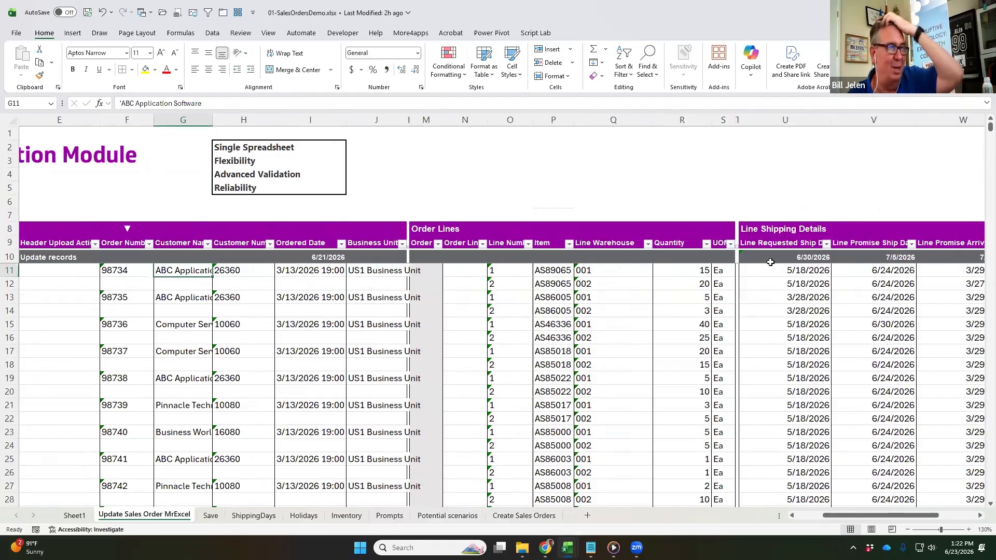
Change the first Customer formula in AB11 to =IF(G11>"",G11,AB10) so blank names take the customer from the row above
key(Right)
key(Right)
key(Right)
key(Right)
key(Right)
key(Right)
key(Right)
key(Right)
key(Right)
key(Right)
key(Right)
key(Right)
key(Right)
key(Right)
key(Right)
key(Right)
key(Right)
key(Right)
key(Right)
key(Right)
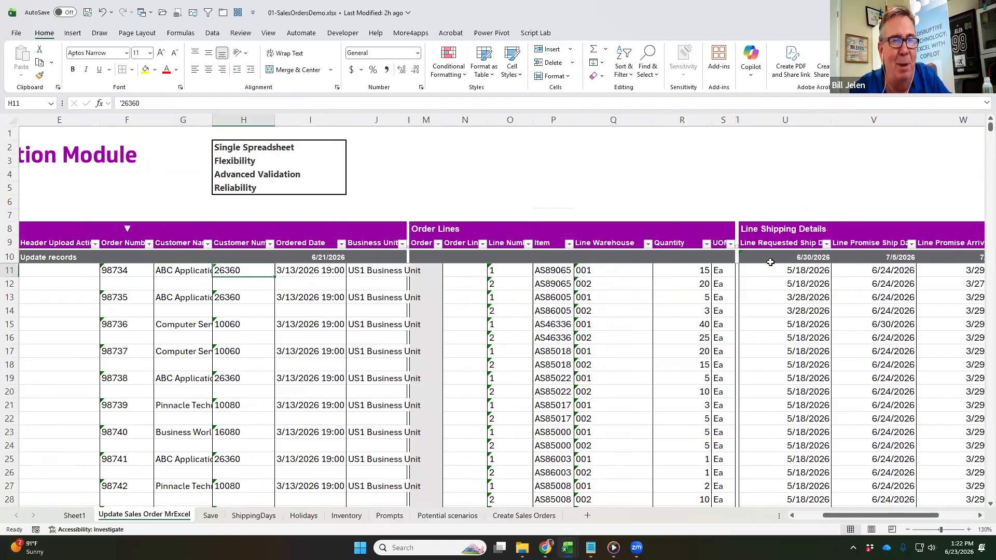
key(Left)
key(Left)
key(Left)
key(Left)
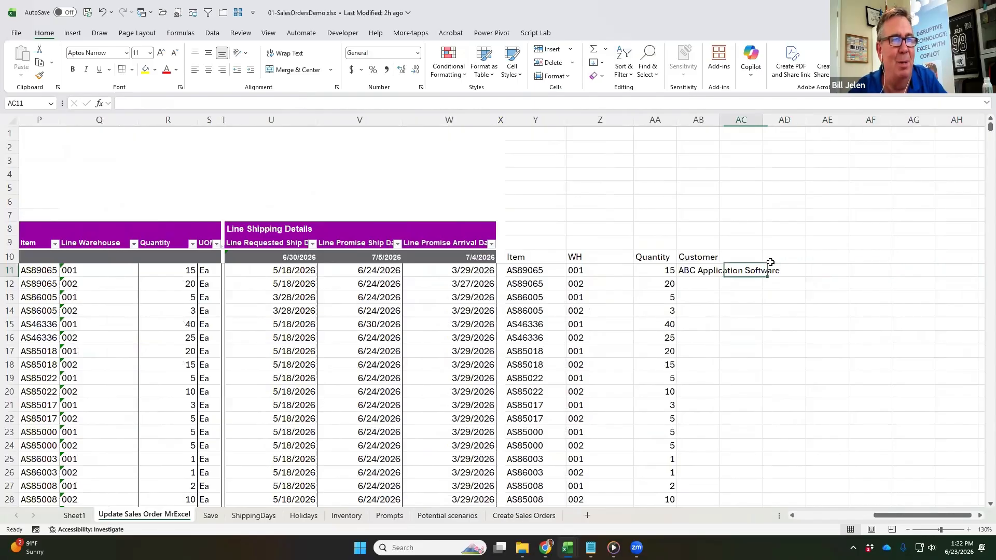
key(F2)
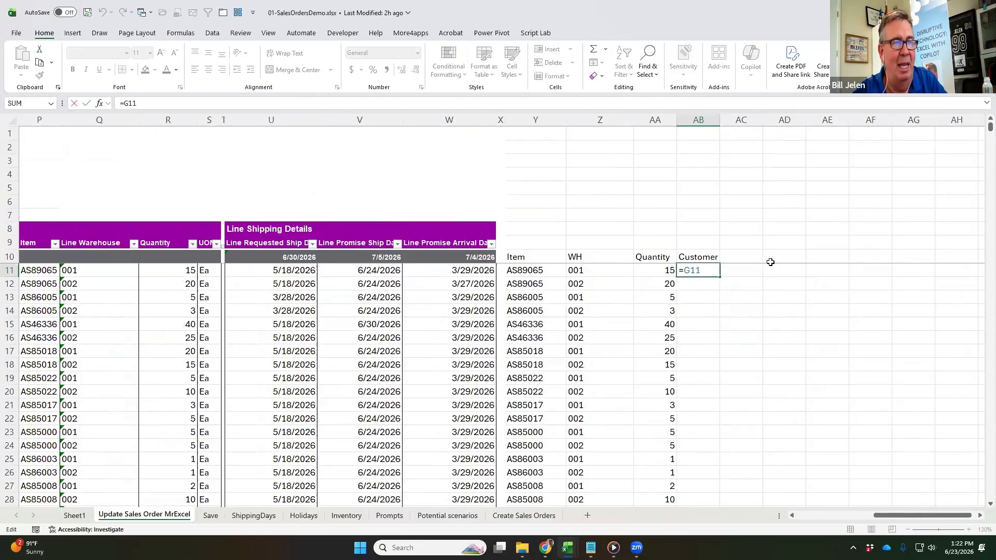
text(IF()
text(G11>")
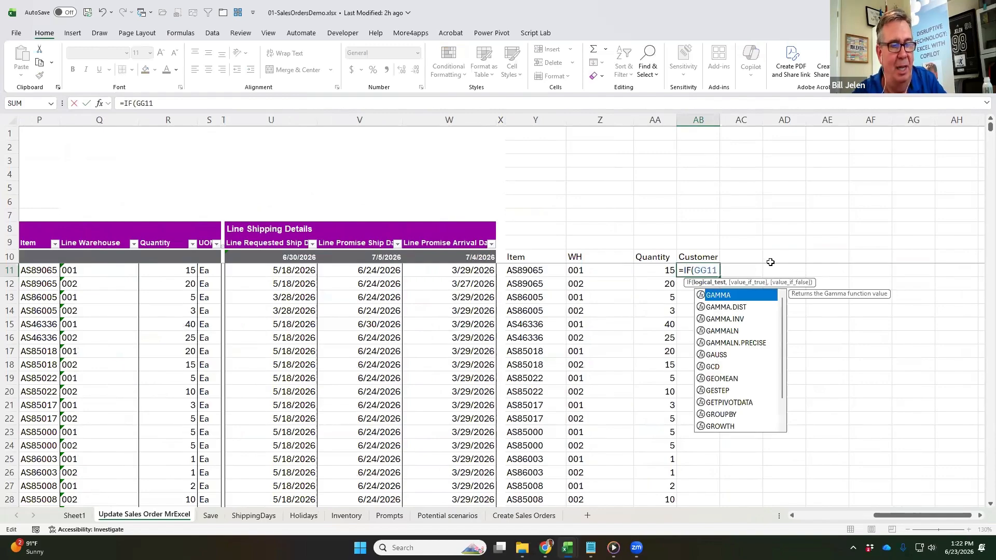
text(",G11)
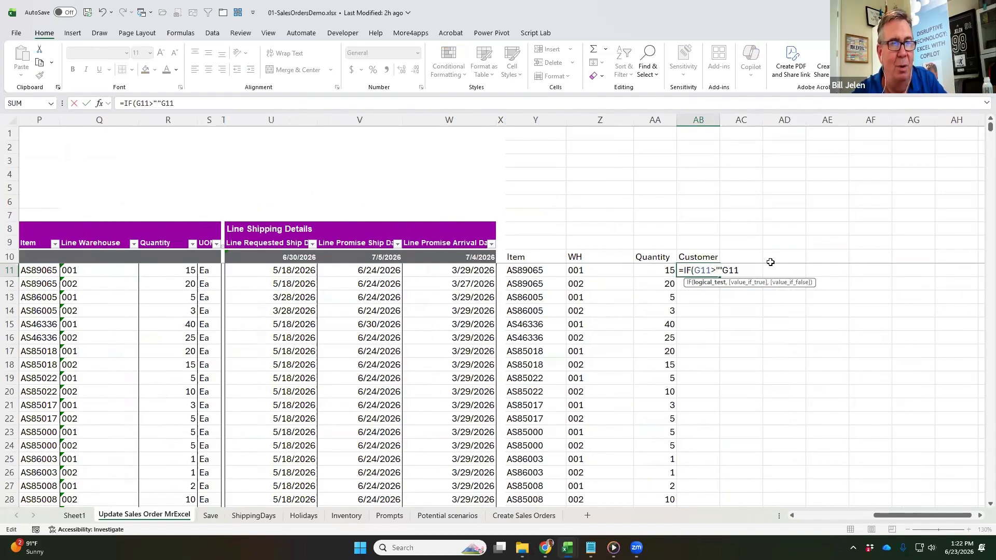
text(,)
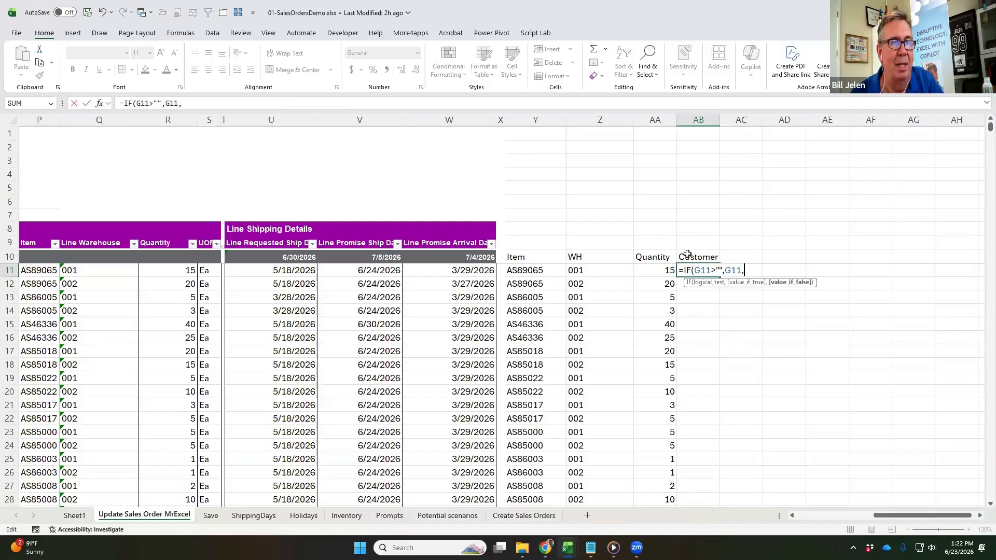
key(Up)
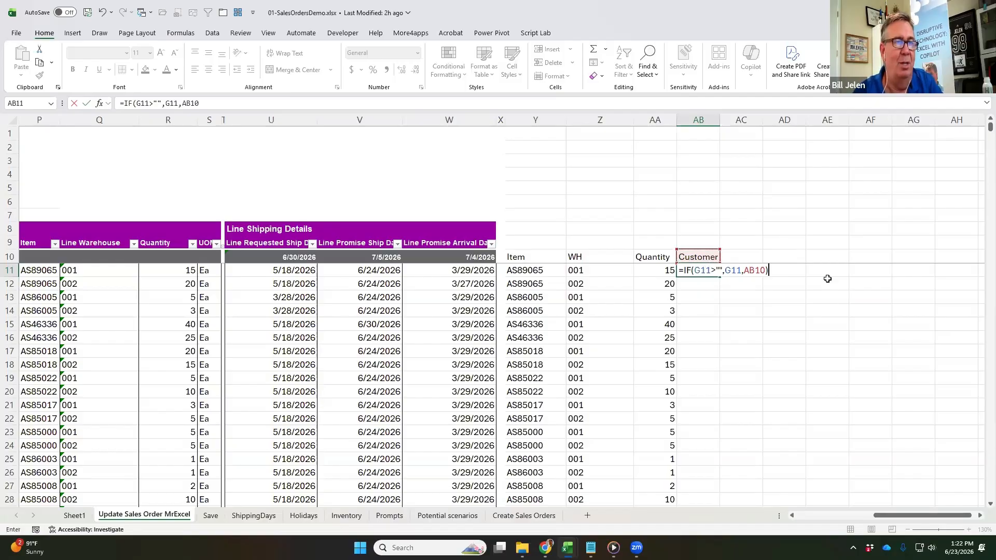
key(Return)
Copy the Customer formula from AB11 down through AB22
key(Up)
key(ctrl+c)
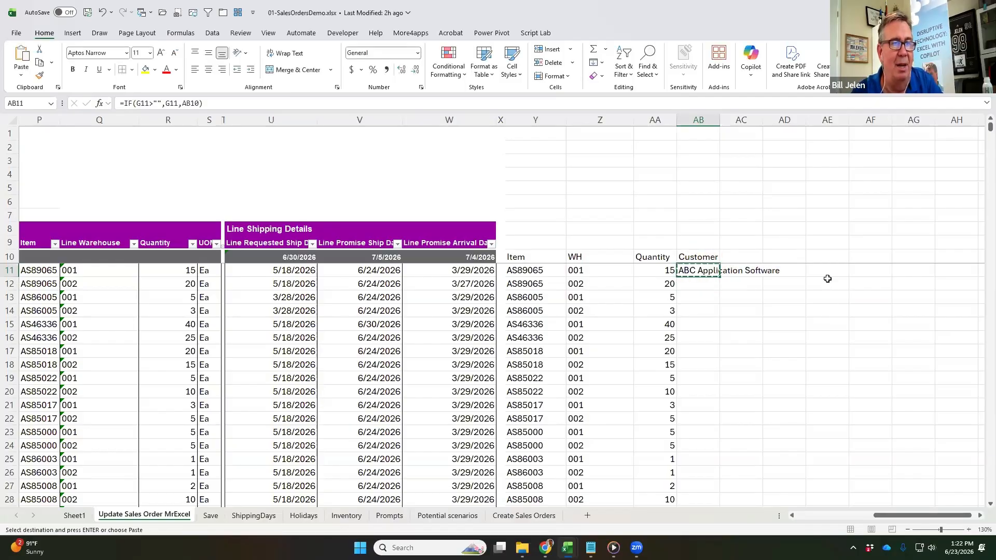
key(shift+Down)
key(shift+Down)
key(shift+Down)
key(shift+Down)
key(shift+Down)
key(shift+Down)
key(shift+Down)
key(shift+Down)
key(shift+Down)
key(shift+Down)
key(shift+Down)
key(ctrl+v)
key(Down)
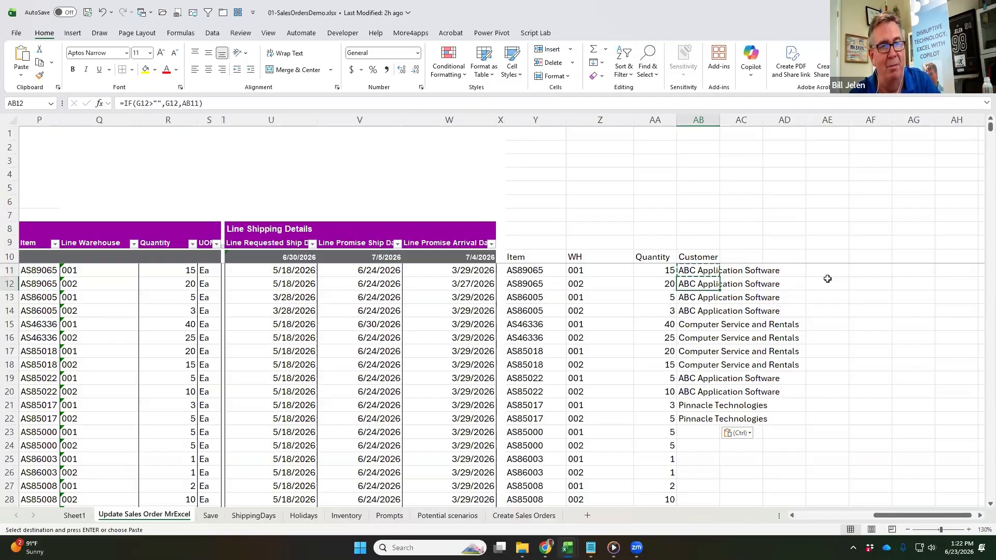
Copy the Customer formula from AB22 down to the last order line in row 60
key(Down)
key(Down)
key(Down)
key(Down)
key(Down)
key(Down)
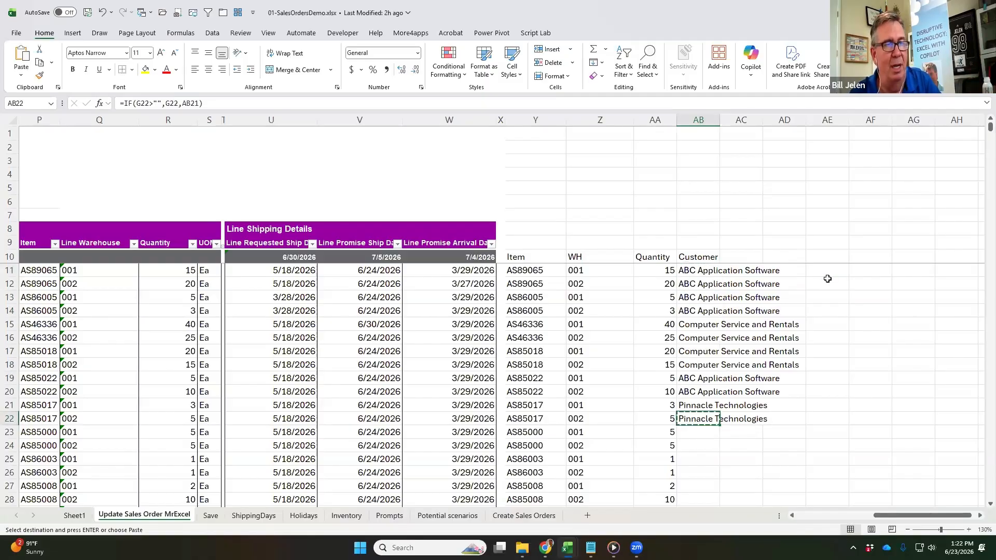
key(shift+Down)
key(shift+Down)
key(shift+Down)
key(shift+Down)
key(shift+Down)
key(shift+Down)
key(shift+Down)
key(shift+Down)
key(shift+Down)
key(shift+Down)
key(shift+Down)
key(shift+Down)
key(shift+Down)
key(shift+Down)
key(shift+Down)
key(shift+Down)
key(shift+Down)
key(shift+Down)
key(shift+Down)
key(shift+Down)
key(shift+Down)
key(shift+Down)
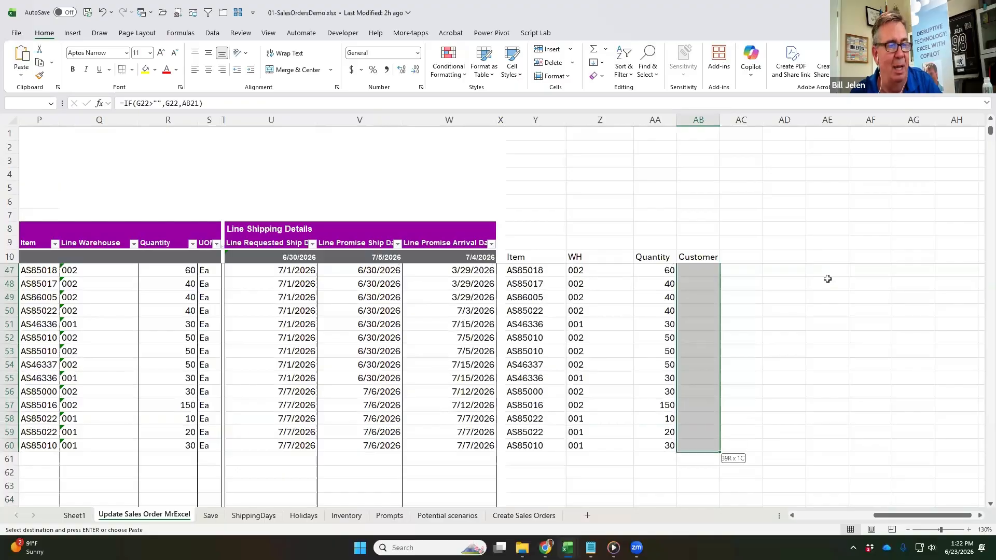
key(ctrl+v)
key(ctrl+Up)
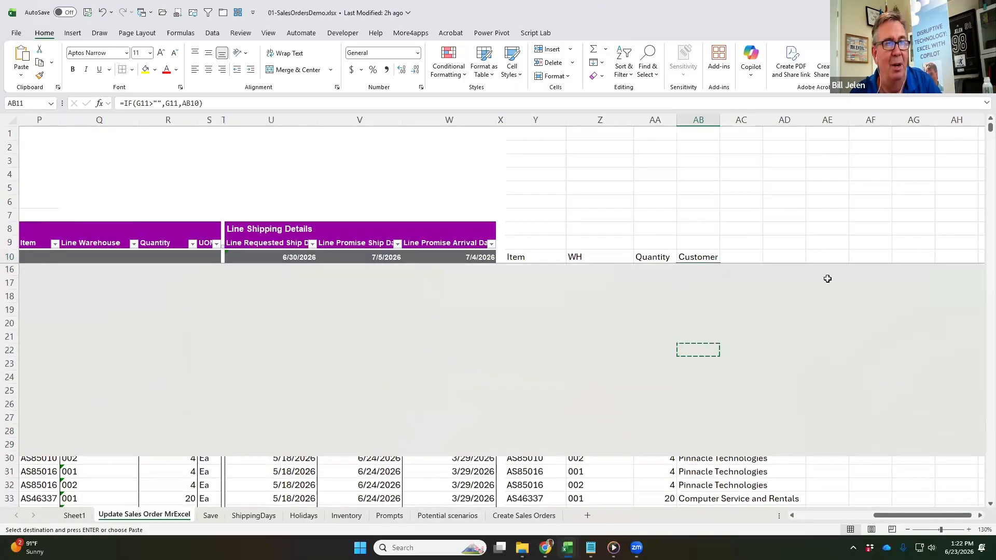
AutoFit the Customer helper column's width to its heading and names
key(Up)
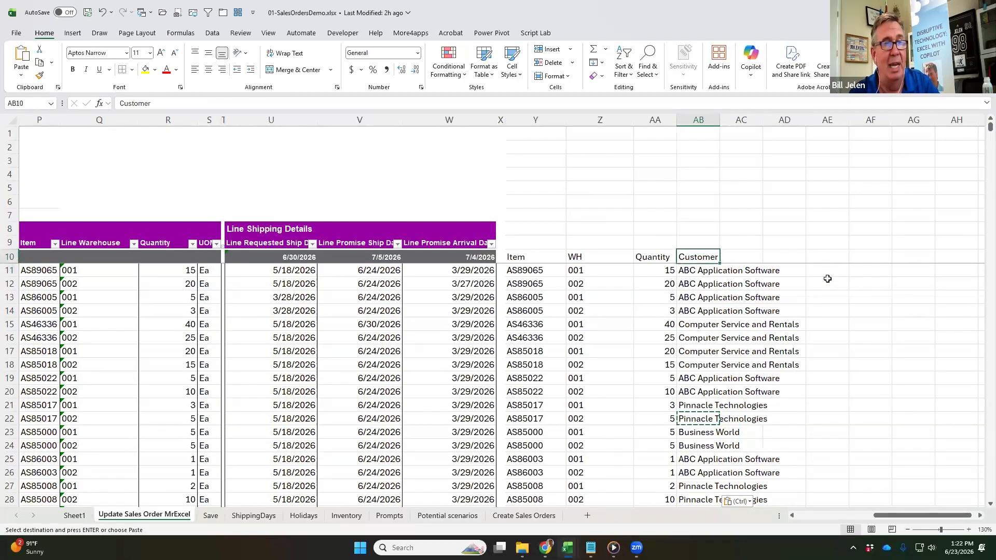
key(ctrl+shift+Down)
key(alt+h)
key(o)
key(i)
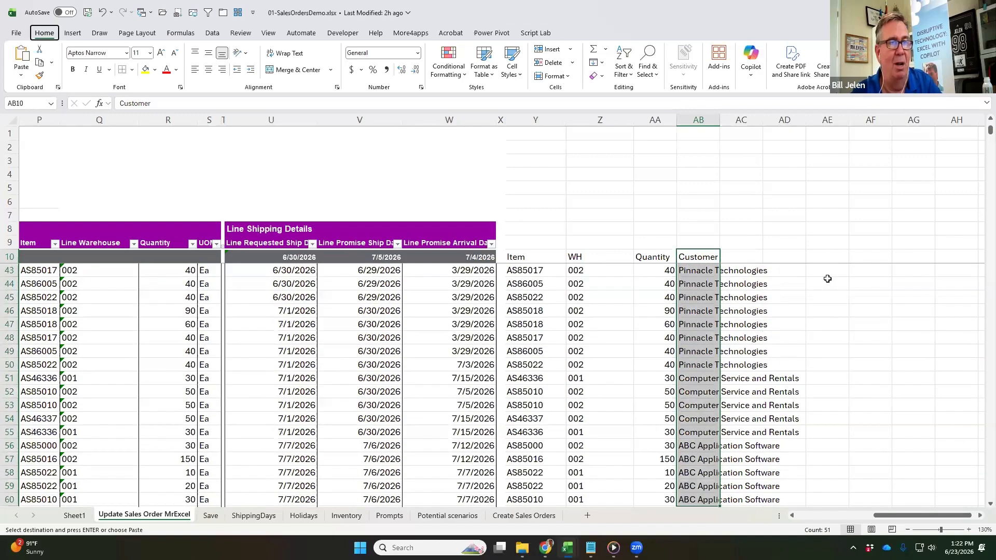
key(Down)
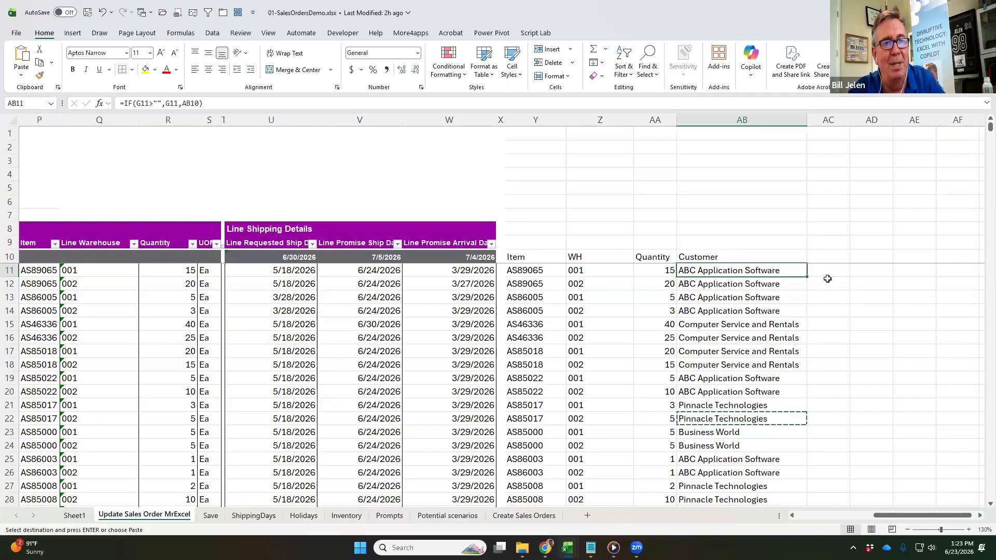
Examine on the ShippingDays sheet which column of the transit table belongs to each warehouse
key(Up)
key(Right)
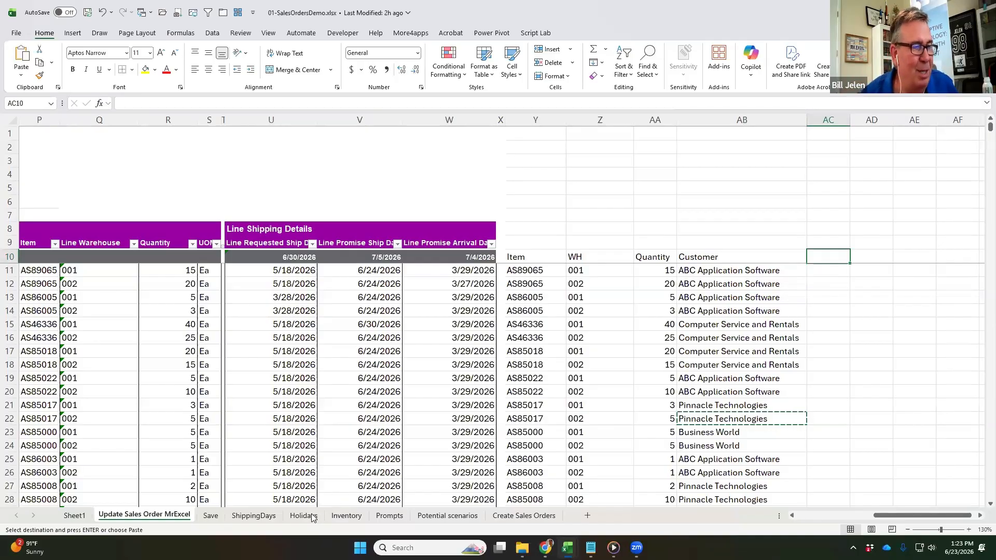
click(254, 516)
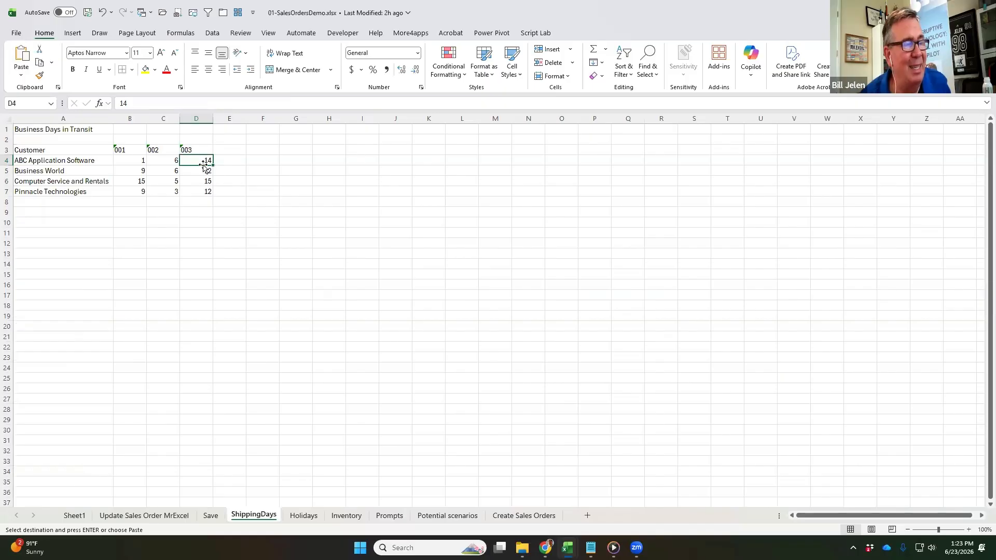
scroll(337, 407, up, 2)
scroll(337, 406, up, 5)
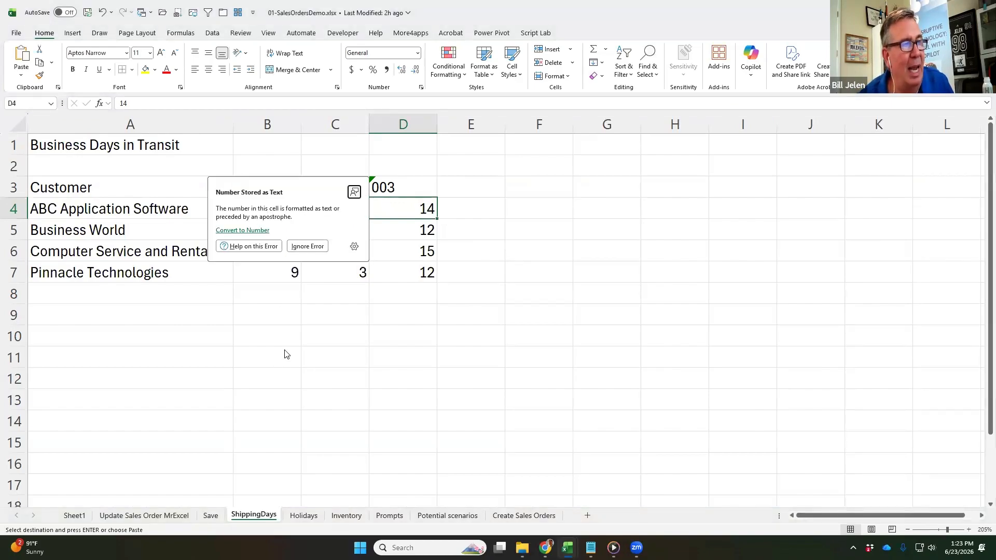
click(278, 337)
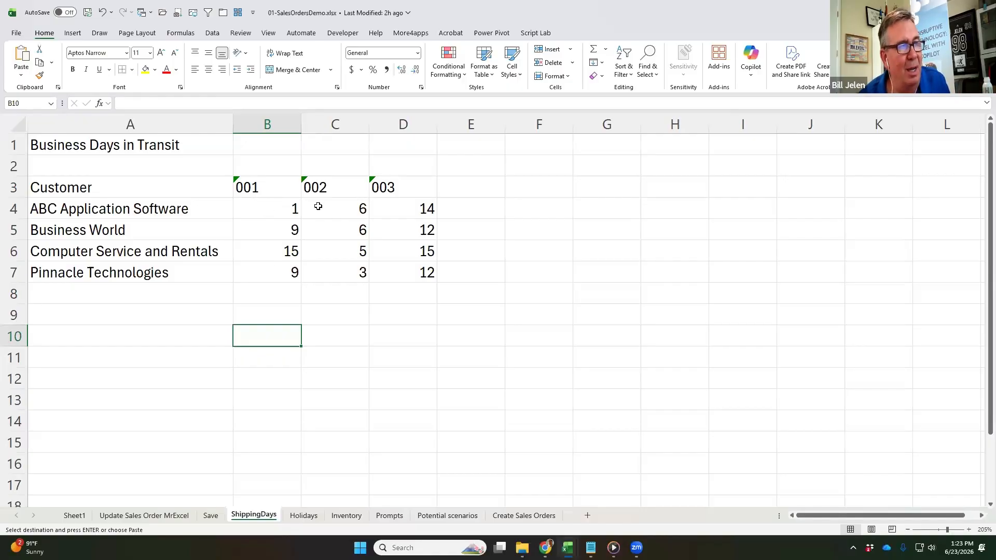
Add the heading Column? in AC10 of Update Sales Order MrExcel, next to the Customer helper column
click(145, 516)
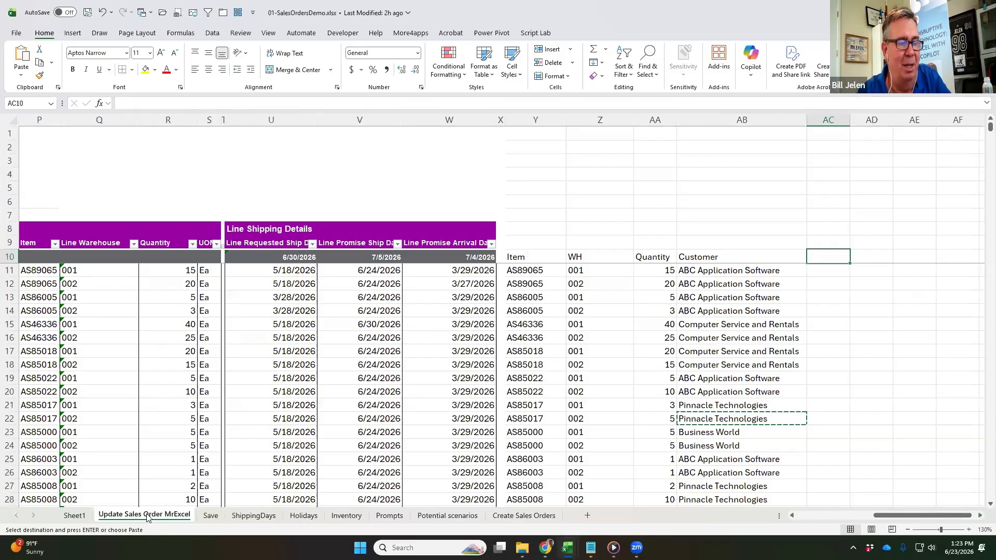
text(Co)
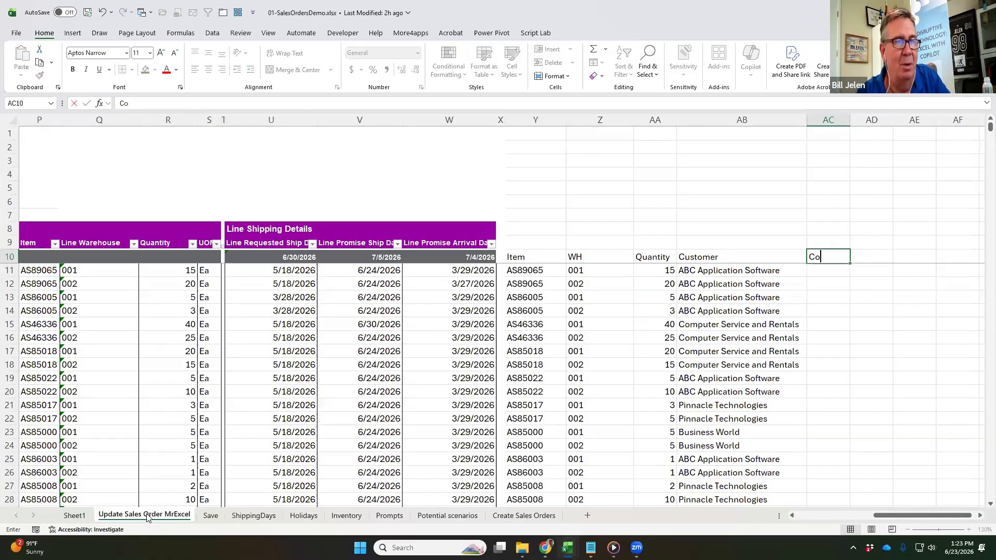
text(lumn?)
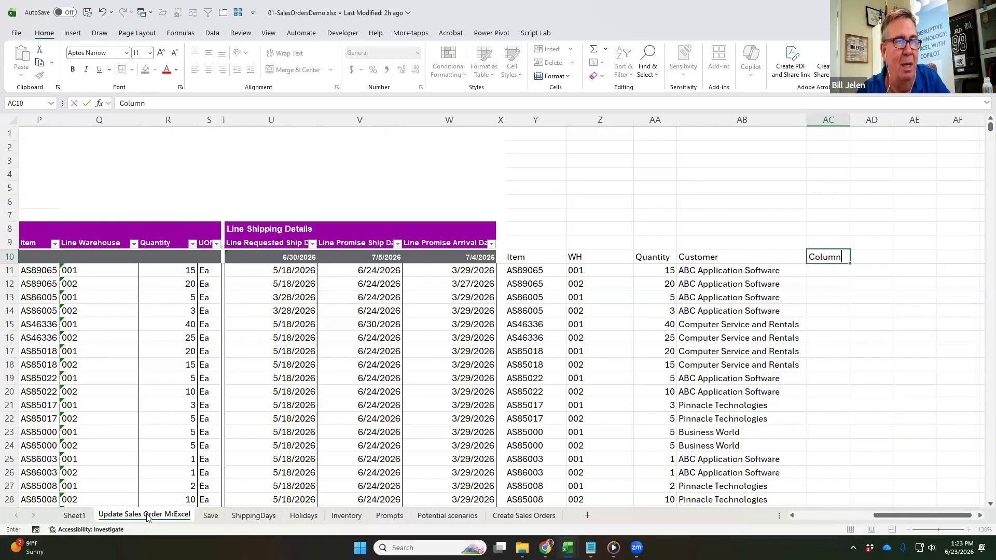
key(ctrl+Return)
key(Return)
Enter =RIGHT(Q11,1) in AC11 to take the last digit of the first order line's warehouse
text(=)
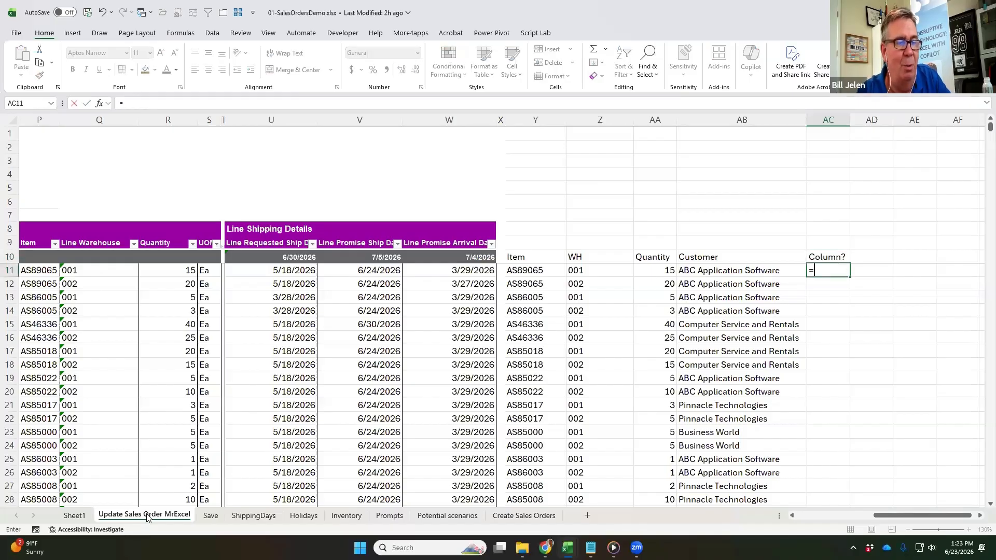
text(RIGHT()
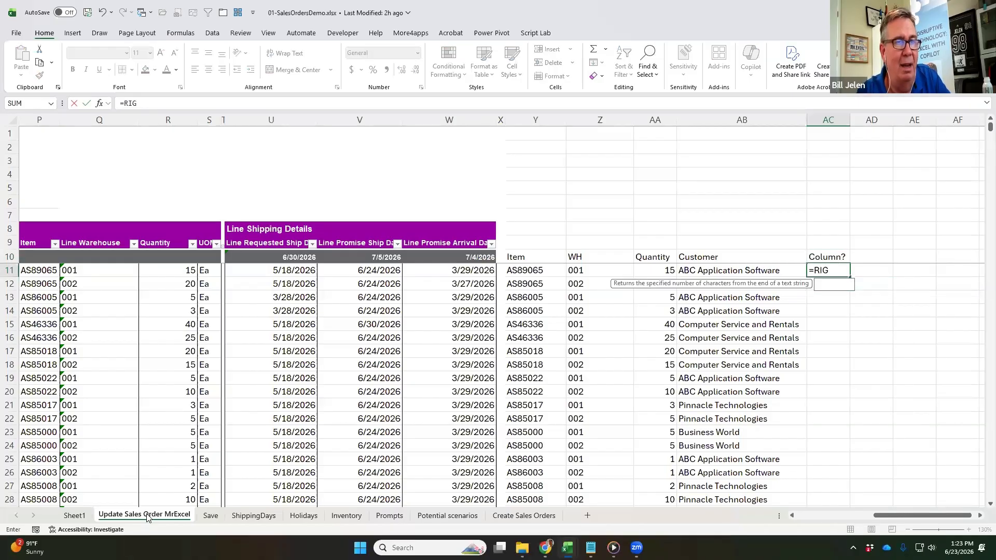
key(Left)
key(Left)
key(Left)
key(Left)
key(Left)
key(Left)
key(Left)
key(Left)
key(Left)
key(Left)
key(Left)
key(Left)
key(Left)
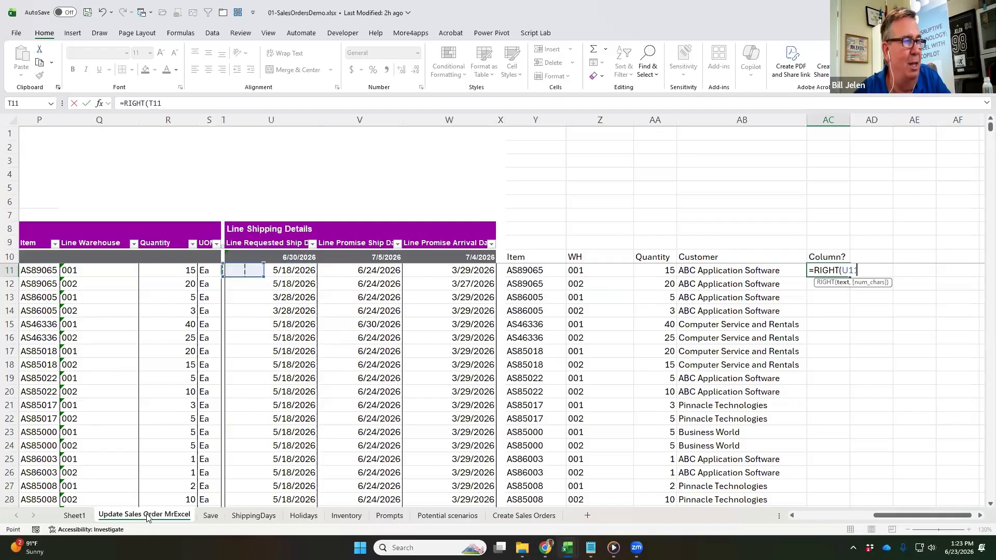
key(Right)
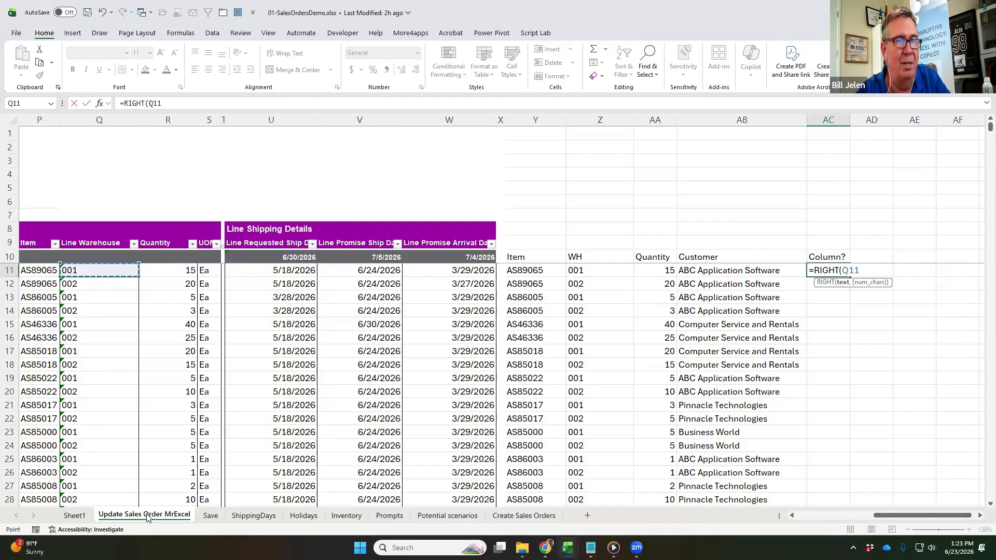
text(,1))
key(Return)
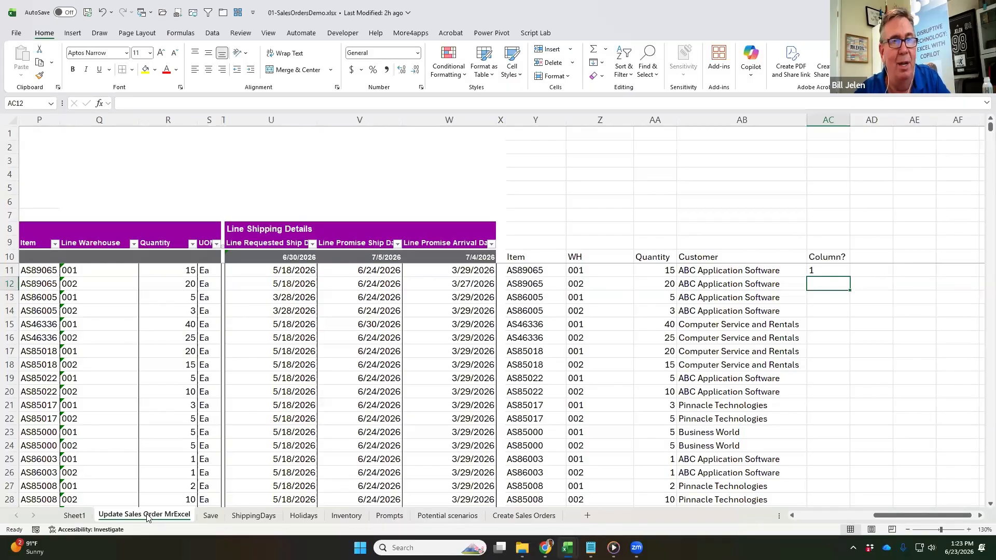
Extend the AC11 formula to =RIGHT(Q11,1)+1 to give the lookup column number
key(Up)
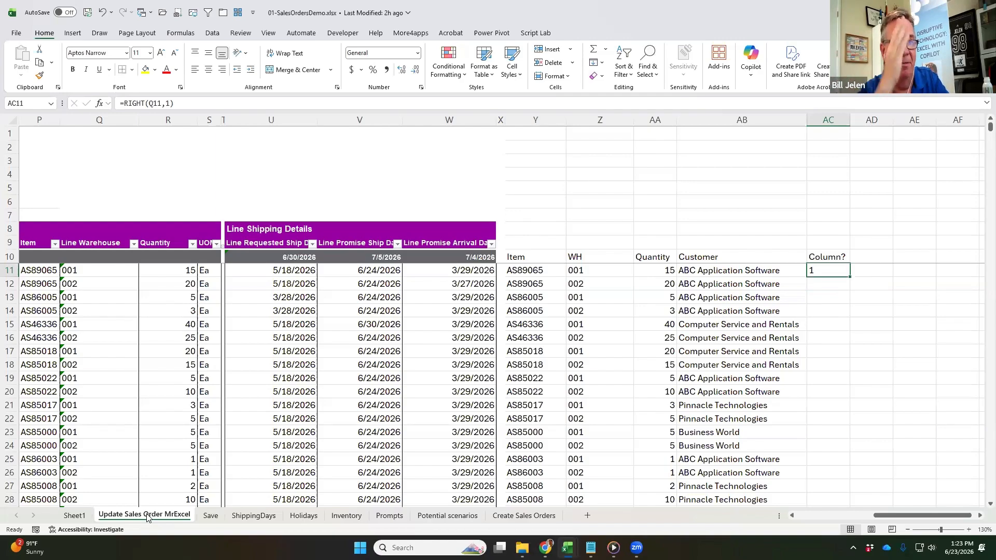
key(F2)
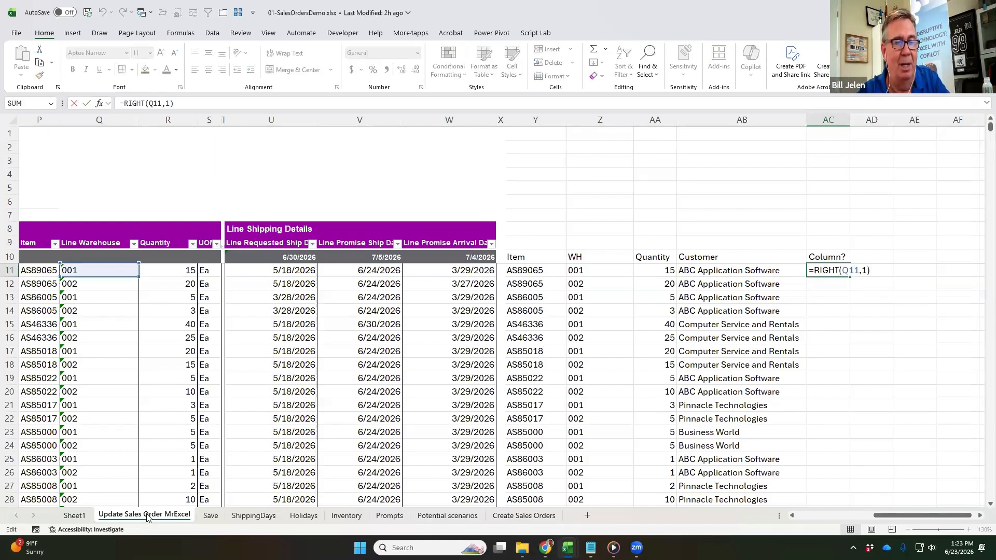
text(+1)
key(ctrl+Return)
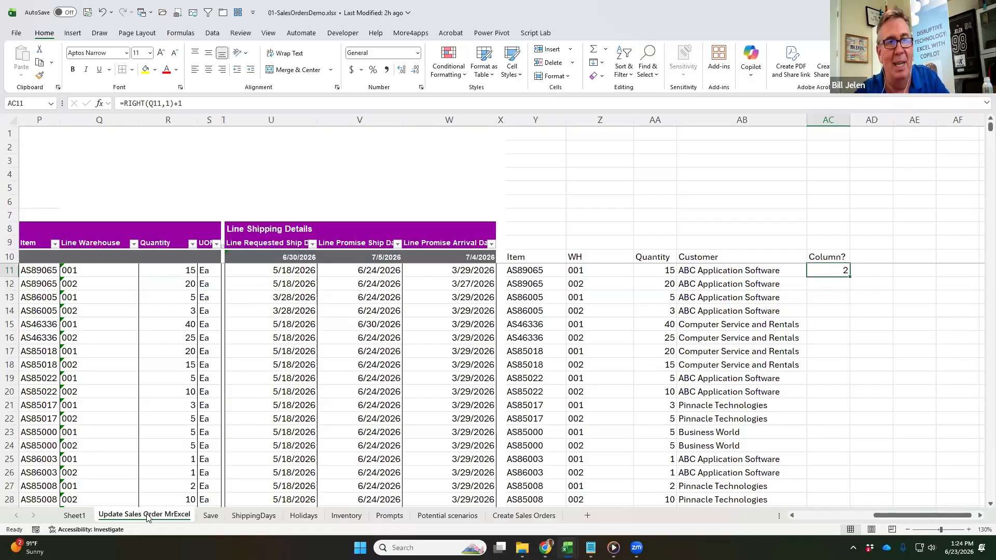
Copy the column-number formula from AC11 down through AC60 for all order lines
key(ctrl+c)
key(shift+Page_Down)
key(shift+Page_Down)
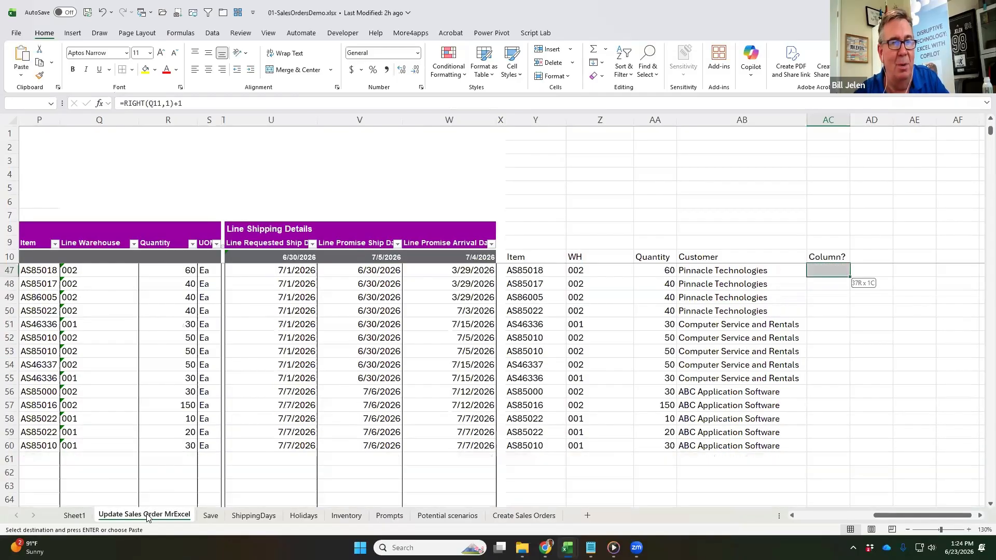
key(shift+Down)
key(shift+Down)
key(shift+Down)
key(shift+Down)
key(shift+Down)
key(shift+Down)
key(shift+Down)
key(shift+Down)
key(shift+Down)
key(shift+Down)
key(shift+Down)
key(shift+Down)
key(shift+Down)
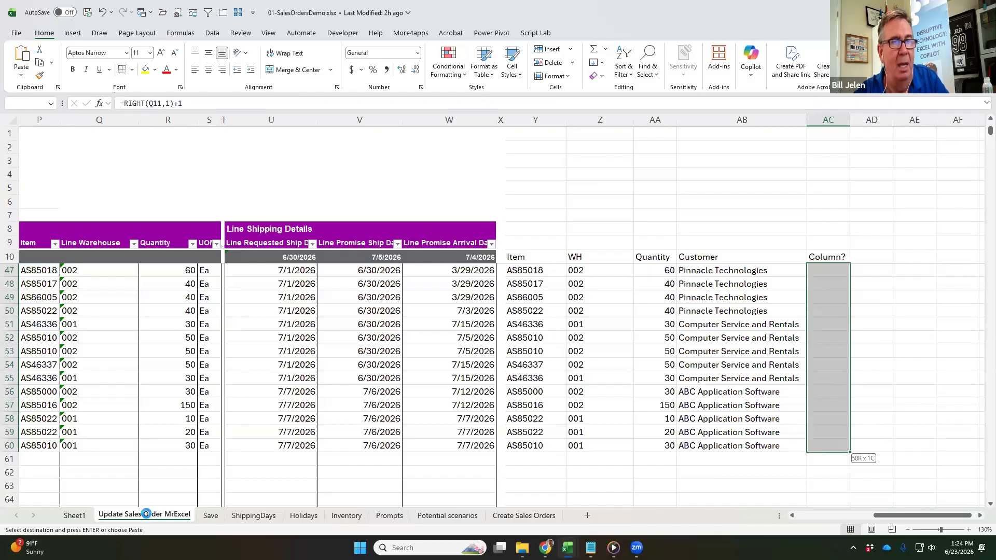
key(ctrl+v)
Add the heading Days in Transit in AD10, next to the Column? helper column
key(Up)
key(Down)
key(Up)
key(Right)
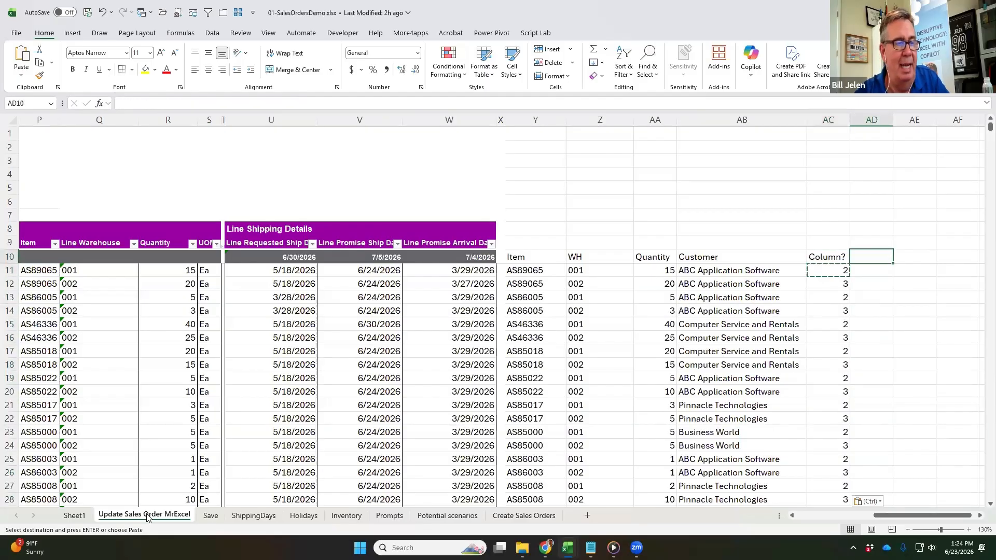
text(Days in Trans)
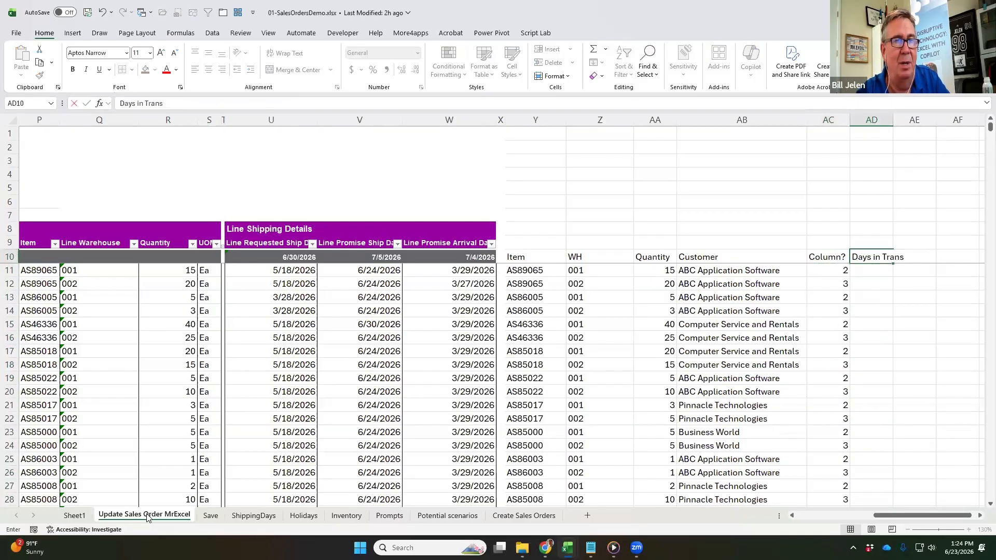
text(it)
key(Return)
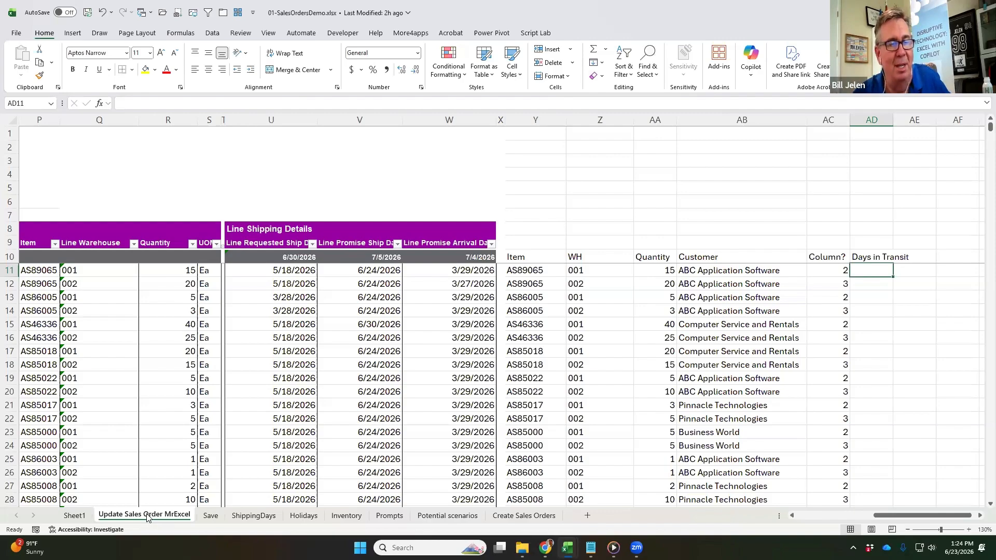
Enter =VLOOKUP(AB11,ShippingDays!$A$3:$D$7,2,FALSE) in AD11 to look up the first order line's days in transit
text(=VLOOKUP()
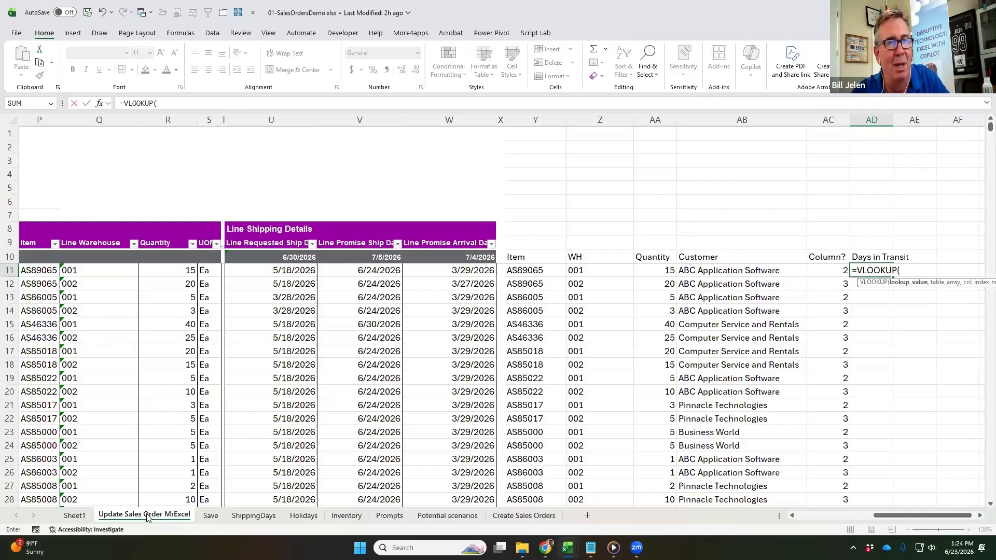
key(Left)
key(Left)
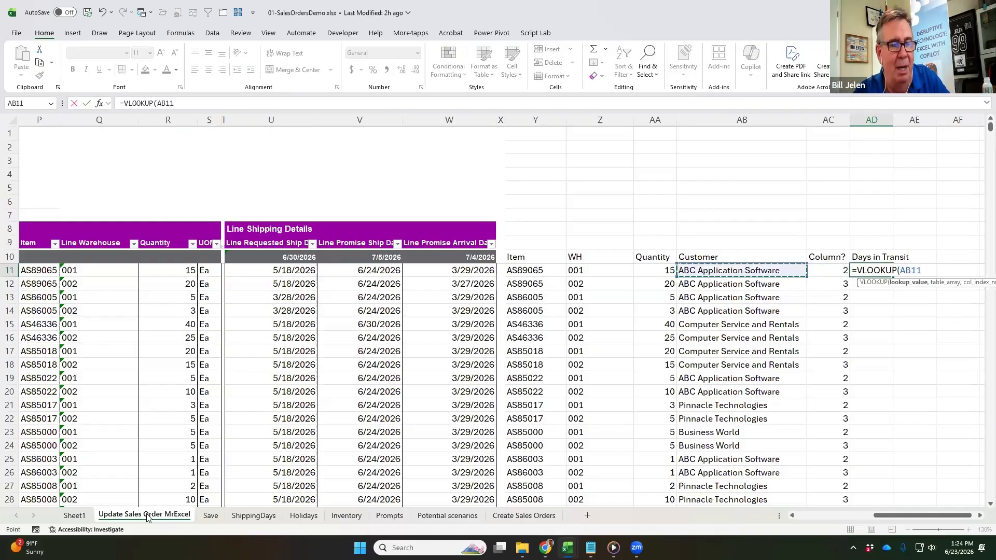
text(,)
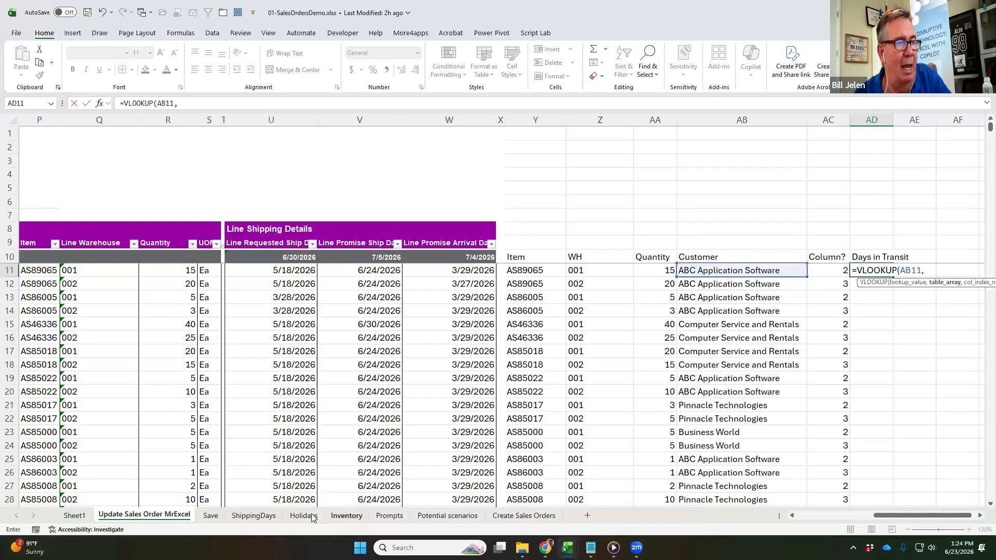
click(259, 521)
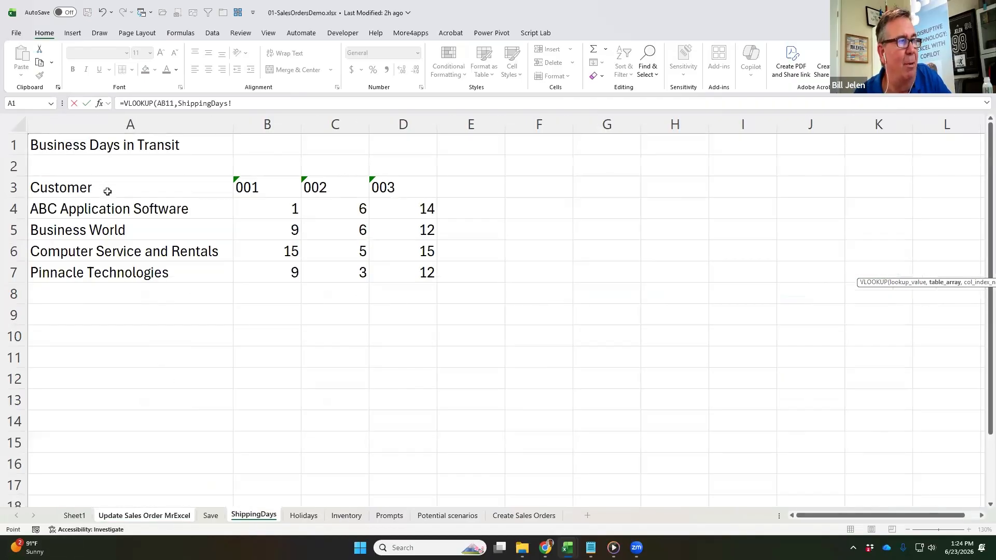
drag(107, 189, 415, 267)
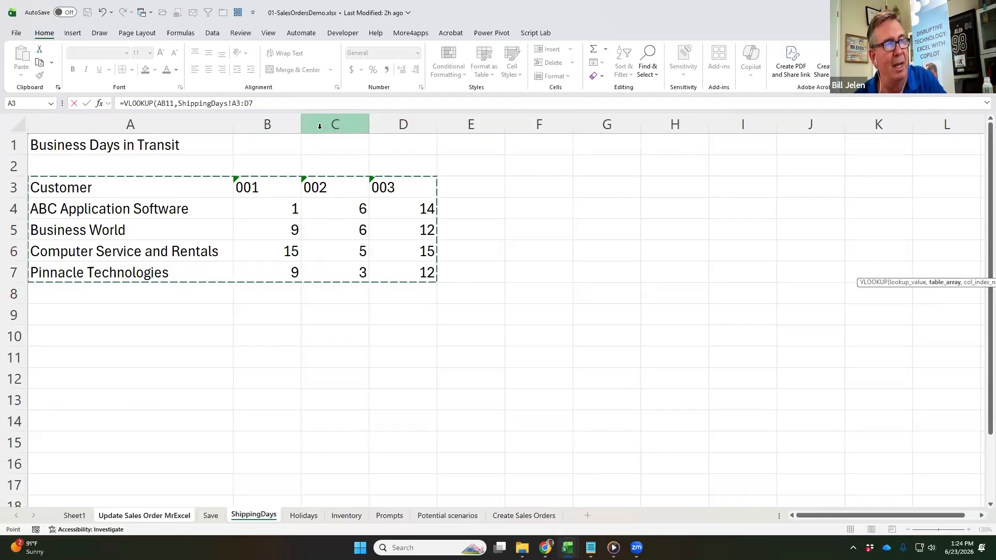
key(F4)
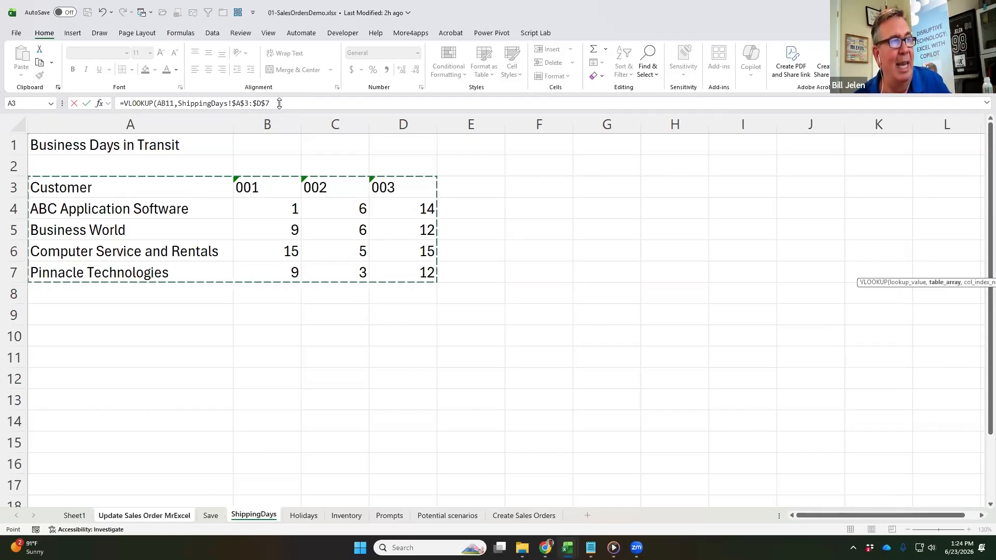
click(279, 103)
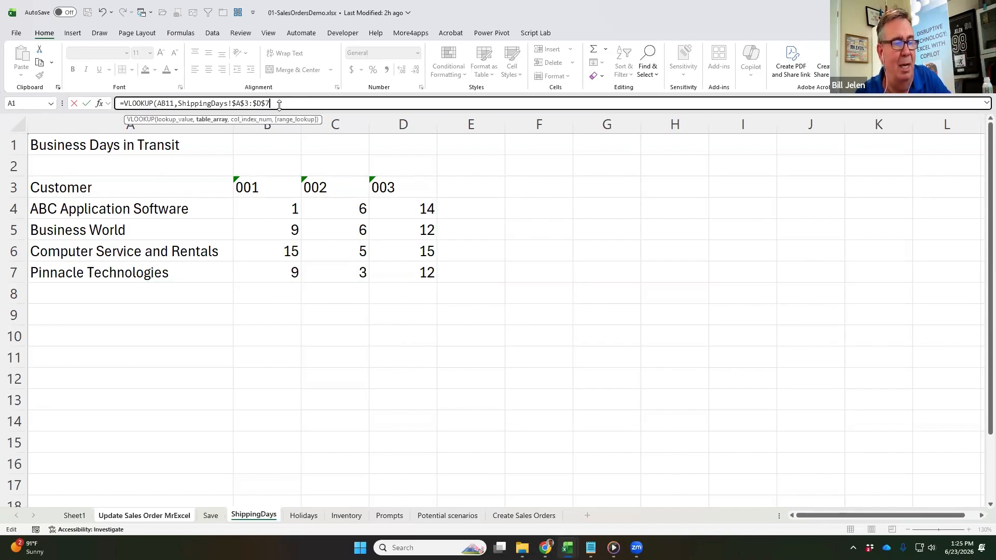
text(,2,False))
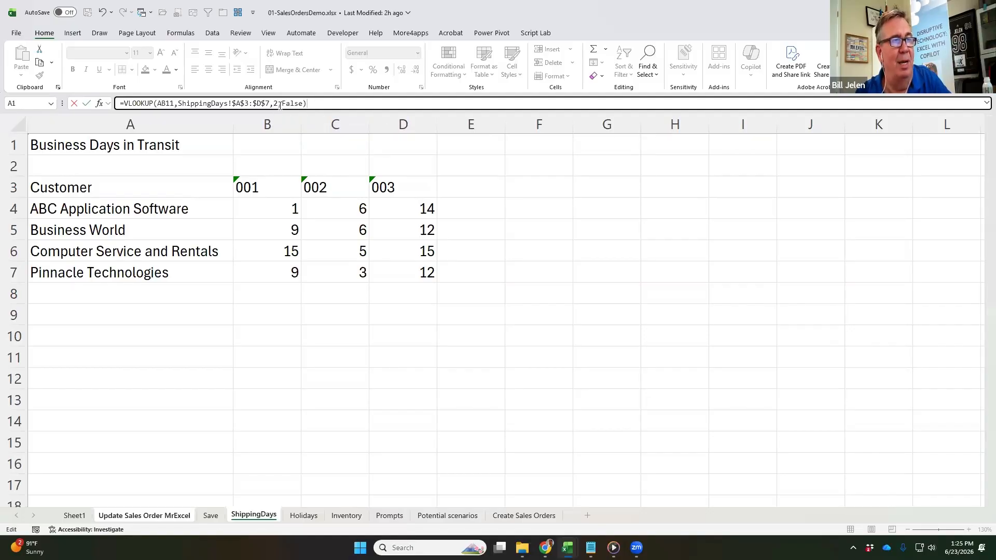
key(Return)
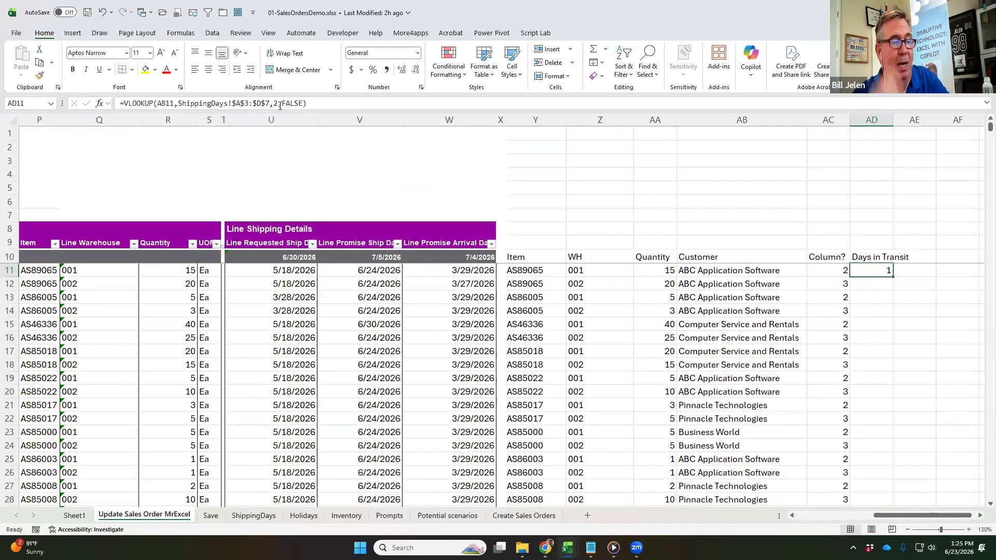
Replace the fixed column number 2 in the AD11 VLOOKUP with a reference to AC11
key(F2)
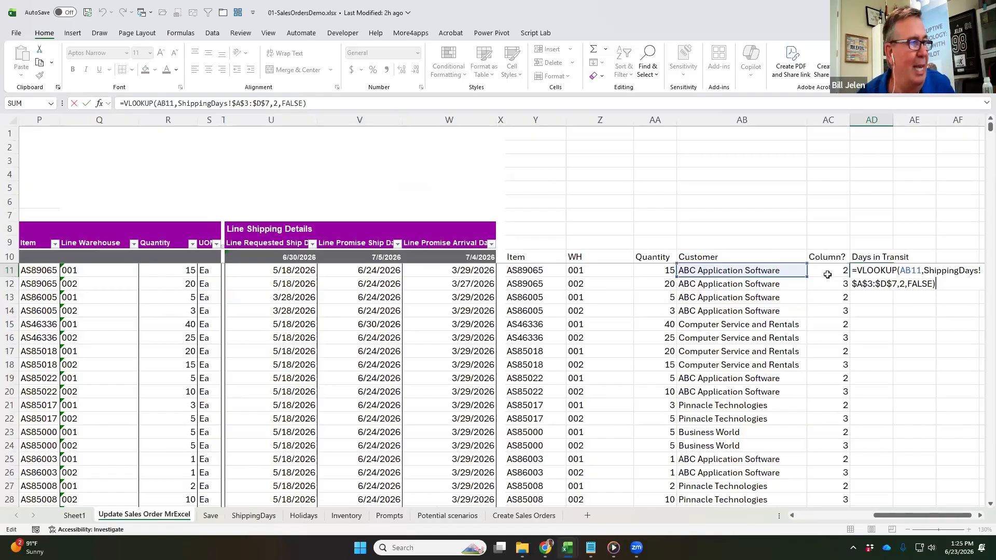
click(901, 283)
text(AC11)
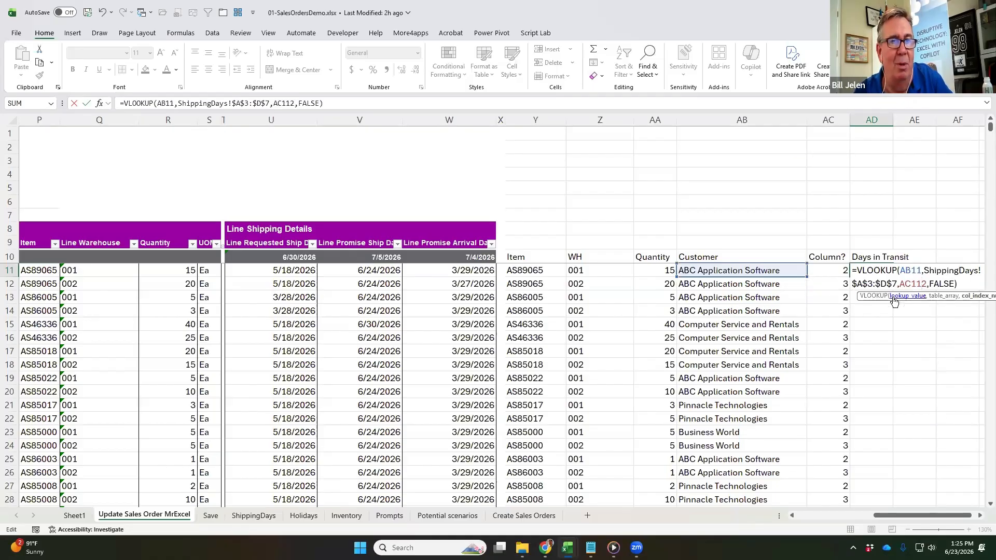
key(Delete)
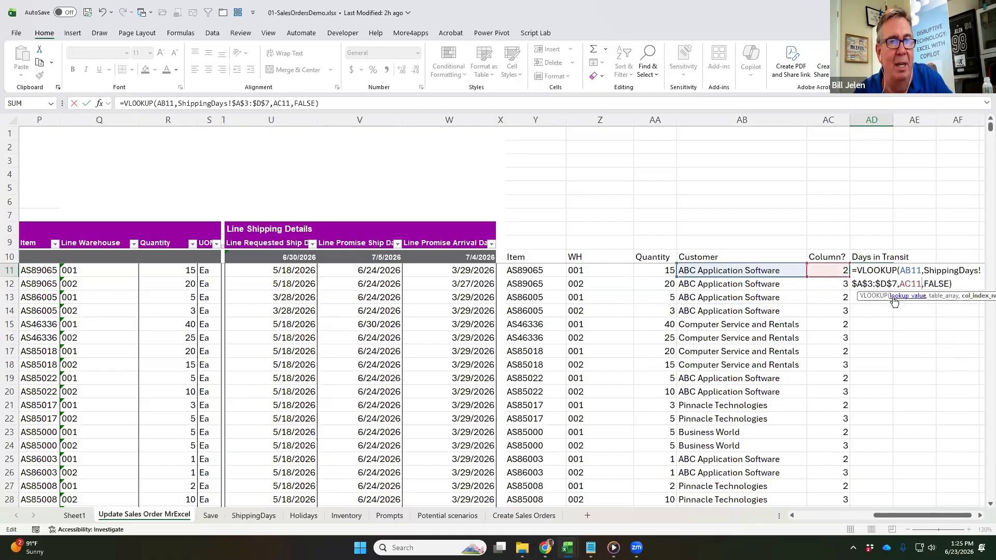
key(Return)
key(Up)
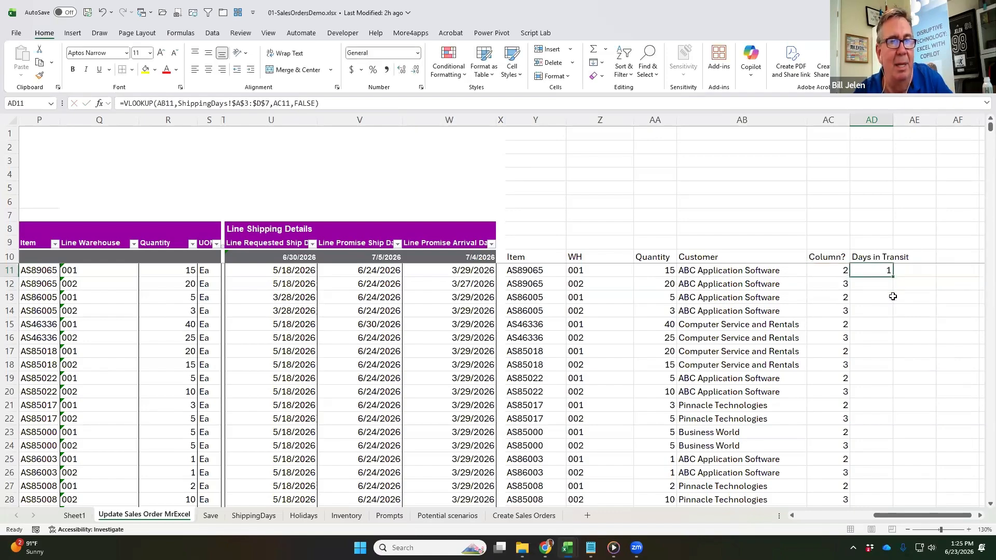
Copy the Days in Transit formula from AD11 down through AD60 and look over the filled rows
key(ctrl+c)
key(shift+Page_Down)
key(shift+Page_Down)
key(shift+Down)
key(shift+Down)
key(shift+Down)
key(shift+Down)
key(shift+Down)
key(shift+Down)
key(shift+Down)
key(shift+Down)
key(shift+Down)
key(shift+Down)
key(shift+Down)
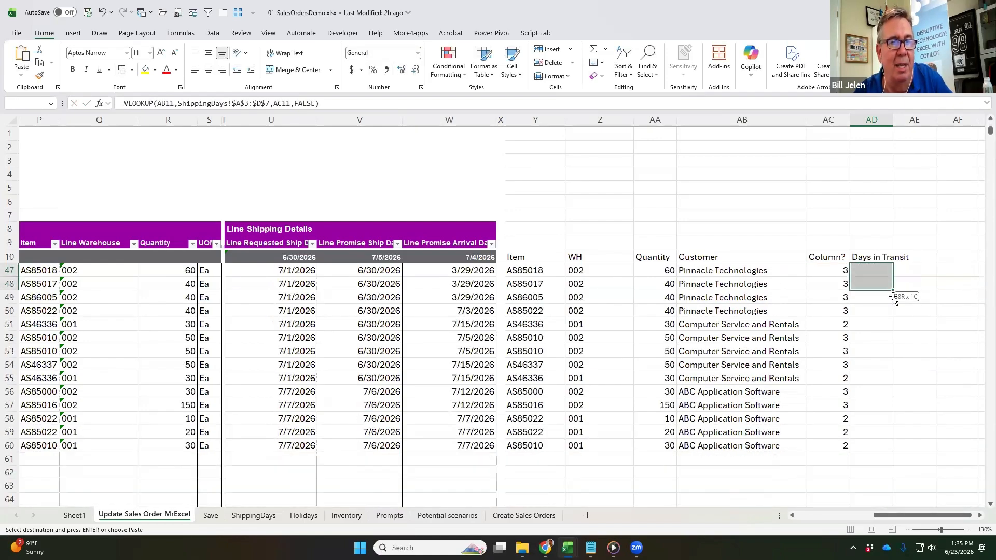
key(ctrl+v)
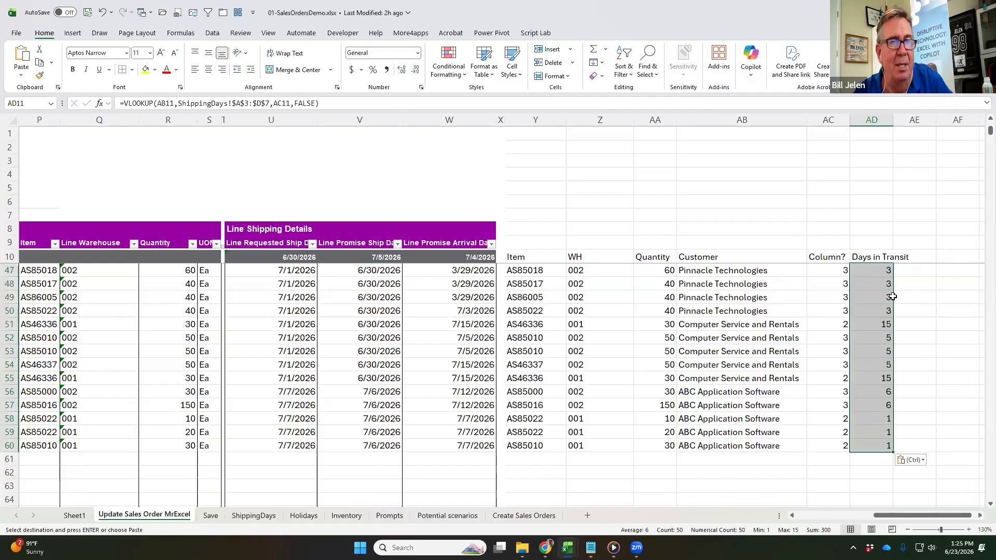
key(Page_Down)
key(Page_Down)
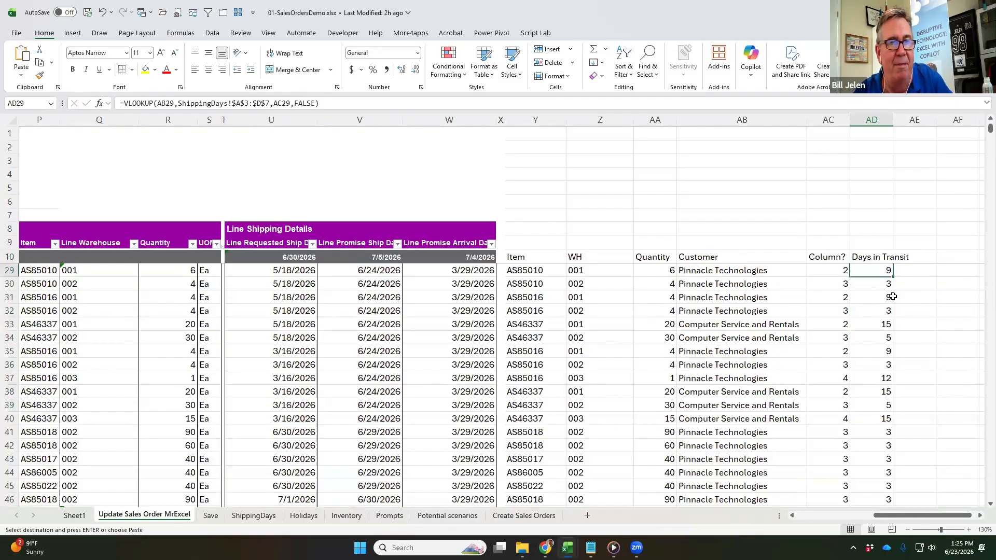
key(Page_Up)
key(Page_Up)
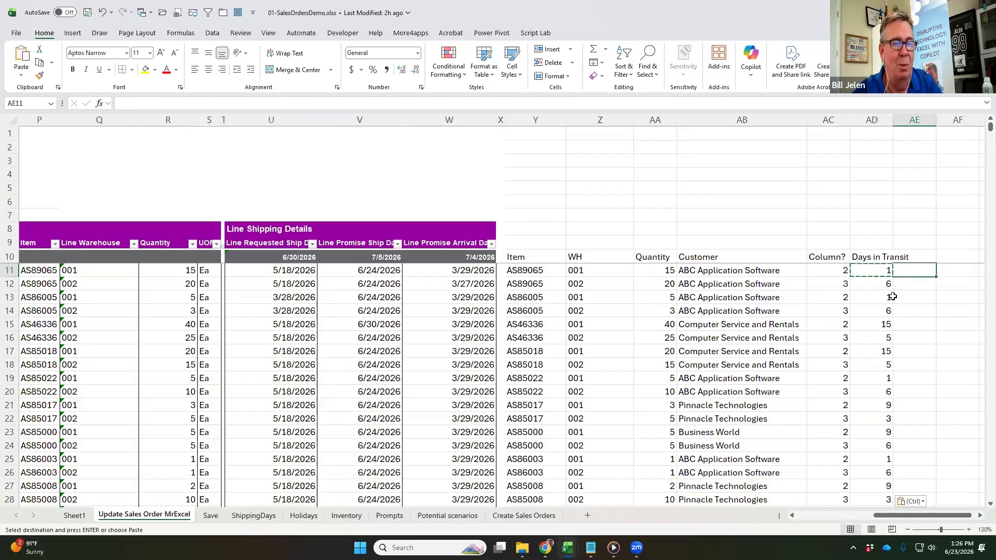
key(Escape)
Start a WORKDAY formula in AE11 with V11 as the start date and AD11 as the number of days
key(Right)
text(=WORKDAY()
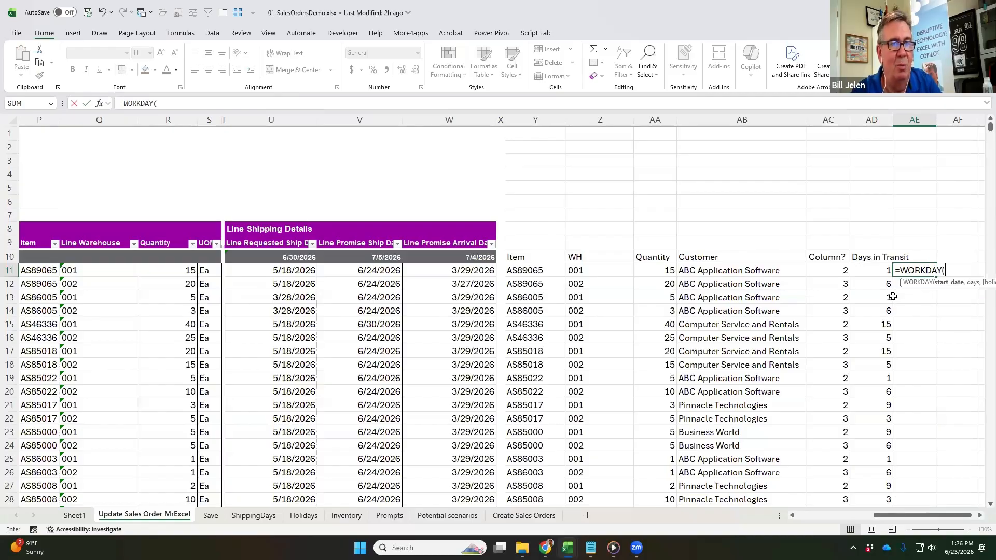
key(Left)
key(Left)
key(Left)
key(Left)
key(Left)
key(Left)
key(Left)
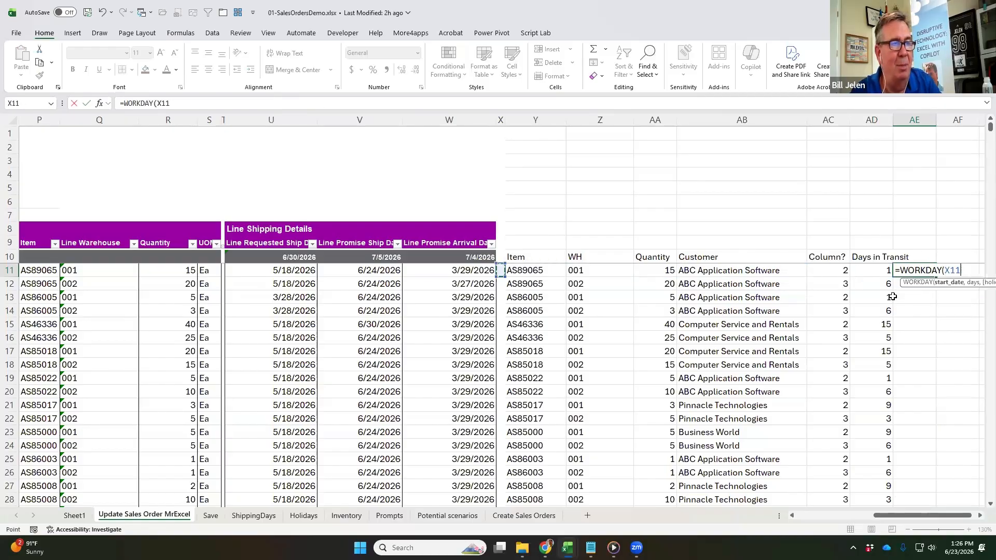
key(Left)
key(Left)
text(,)
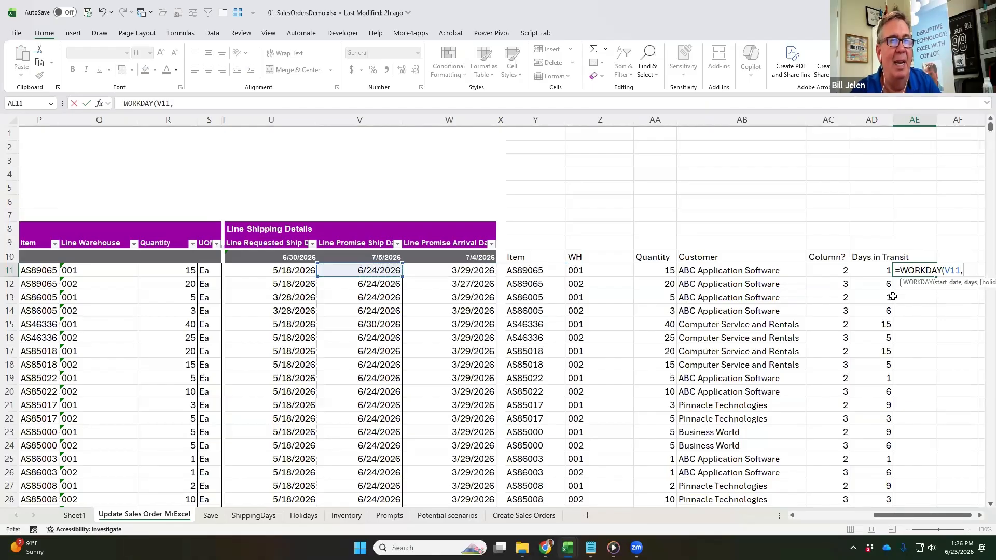
key(Left)
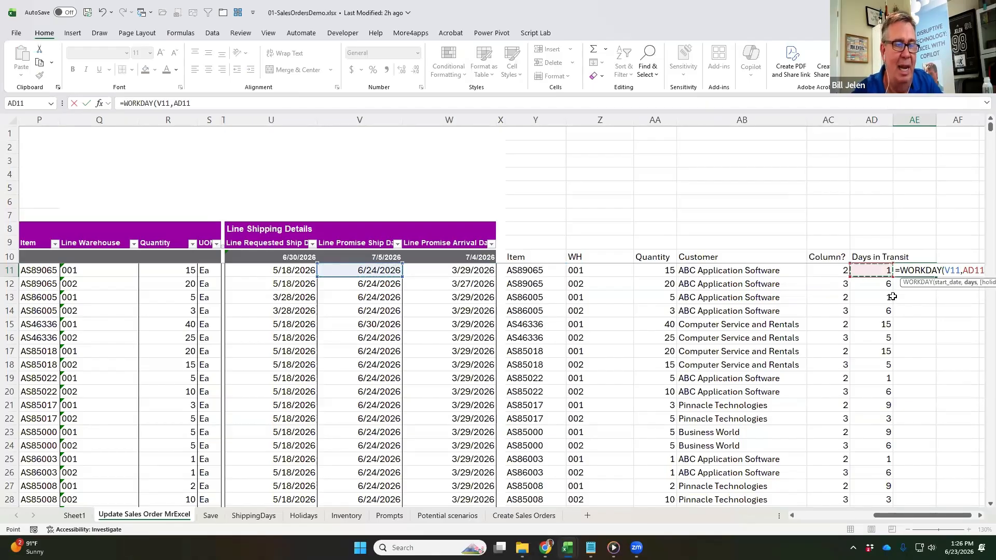
text(,)
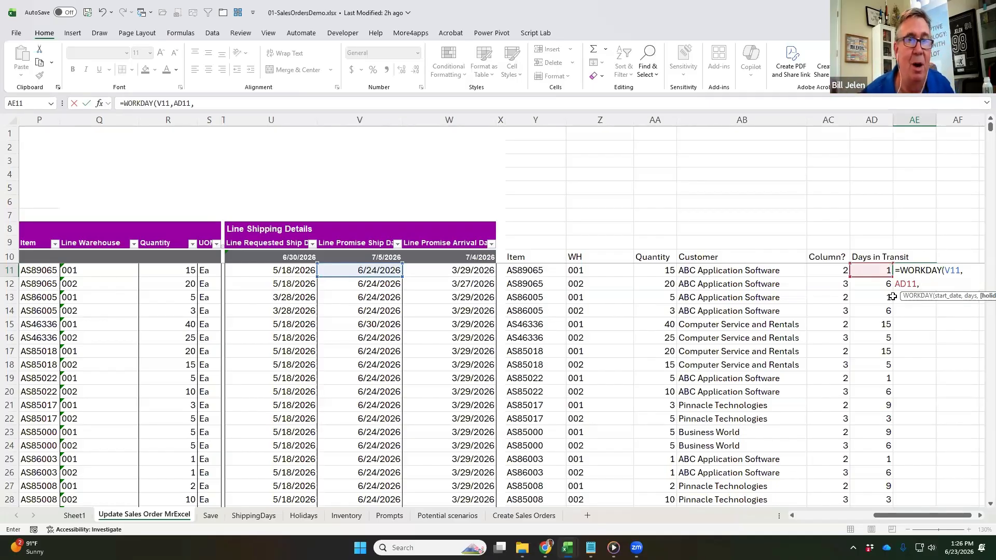
Complete the AE11 WORKDAY formula with Holidays!$A$2:$A$14 as the absolute holiday range
click(304, 515)
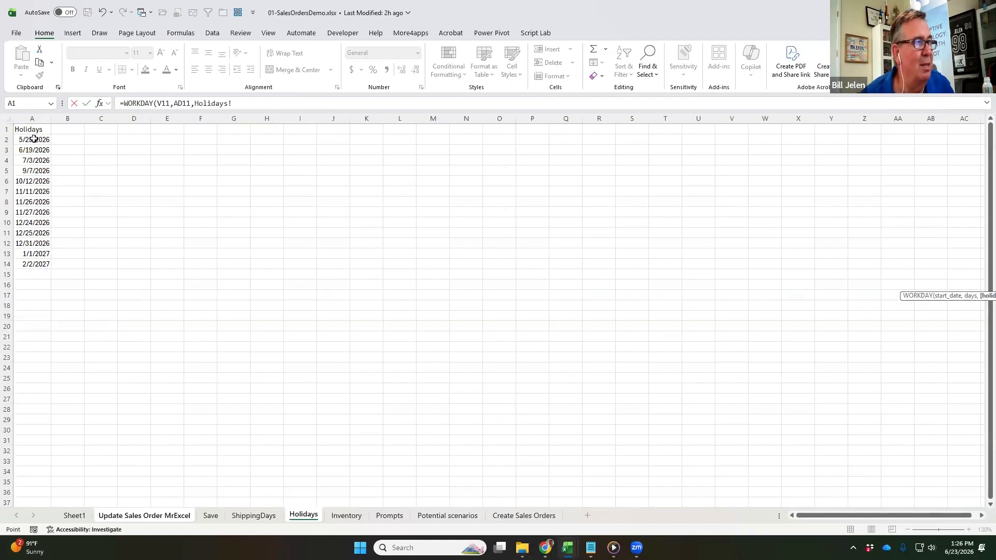
drag(34, 139, 30, 257)
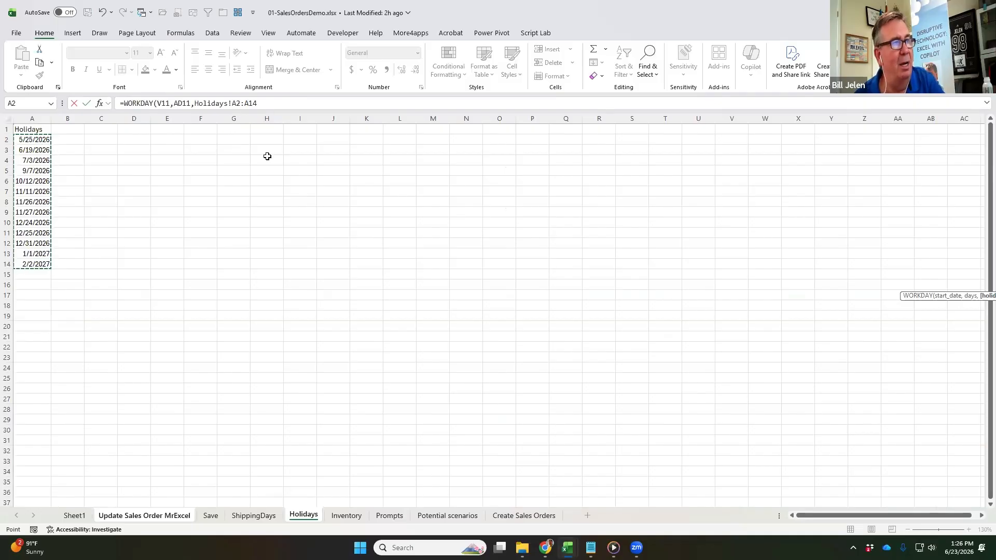
key(F4)
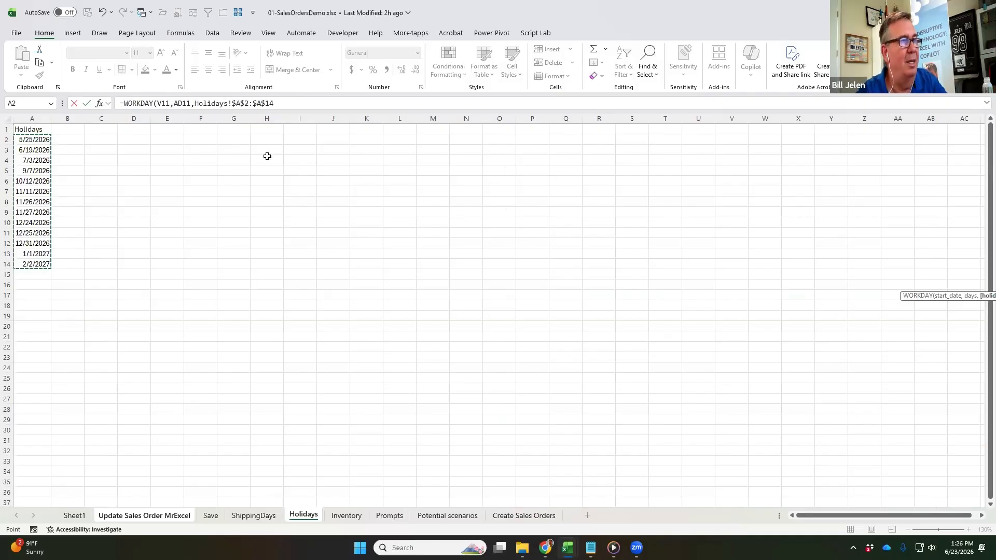
key(ctrl+Return)
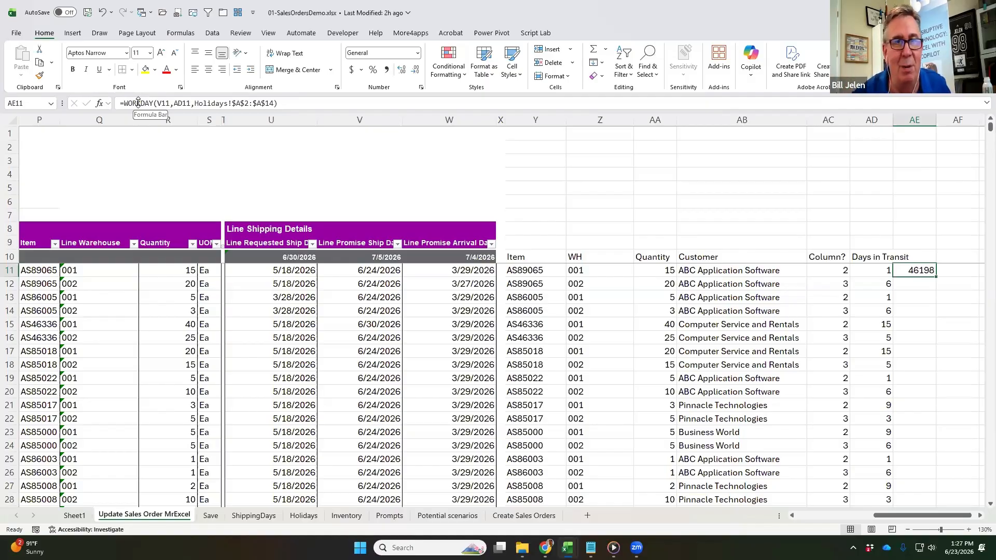
Format AE11 as a date and fill its WORKDAY formula down through AE60
click(418, 53)
click(381, 173)
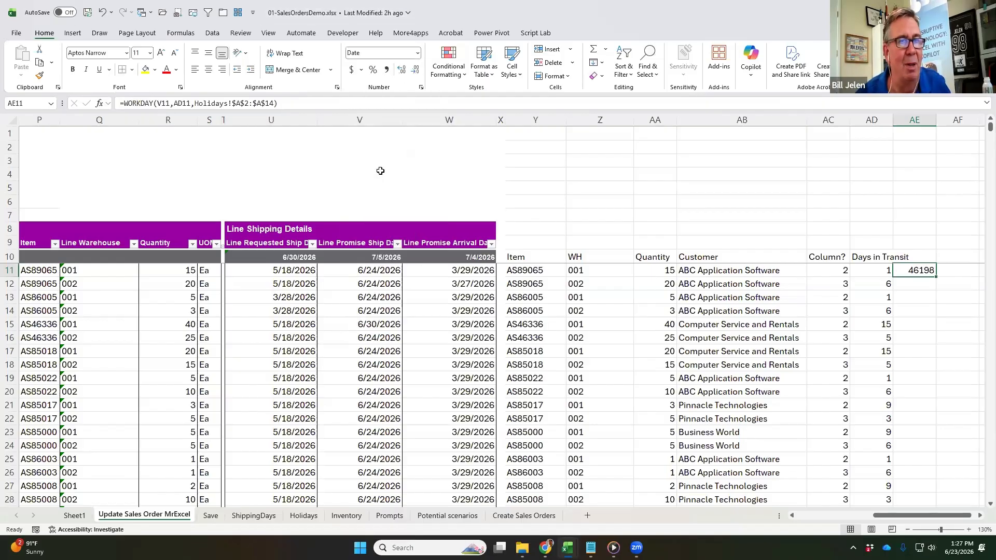
double_click(942, 278)
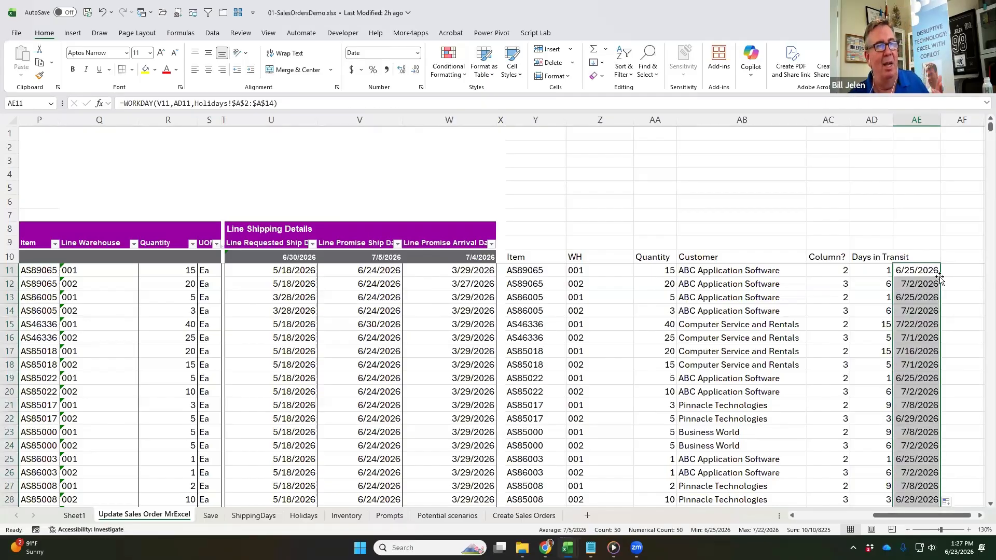
Review the helper formulas in row 11, from the Quantity column across to the arrival date in AE11
key(Left)
key(Left)
key(Left)
key(Left)
key(Left)
key(Left)
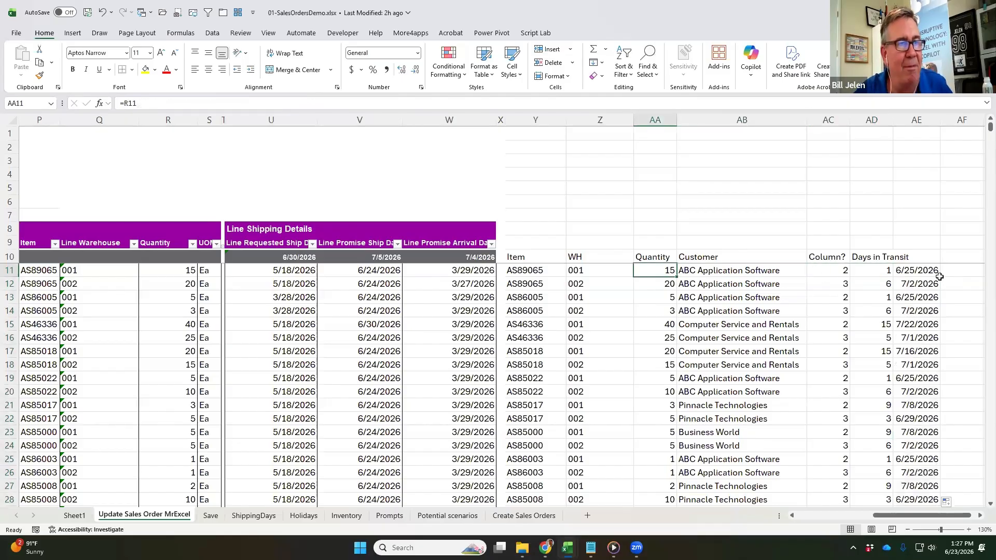
key(Right)
key(Right)
key(Right)
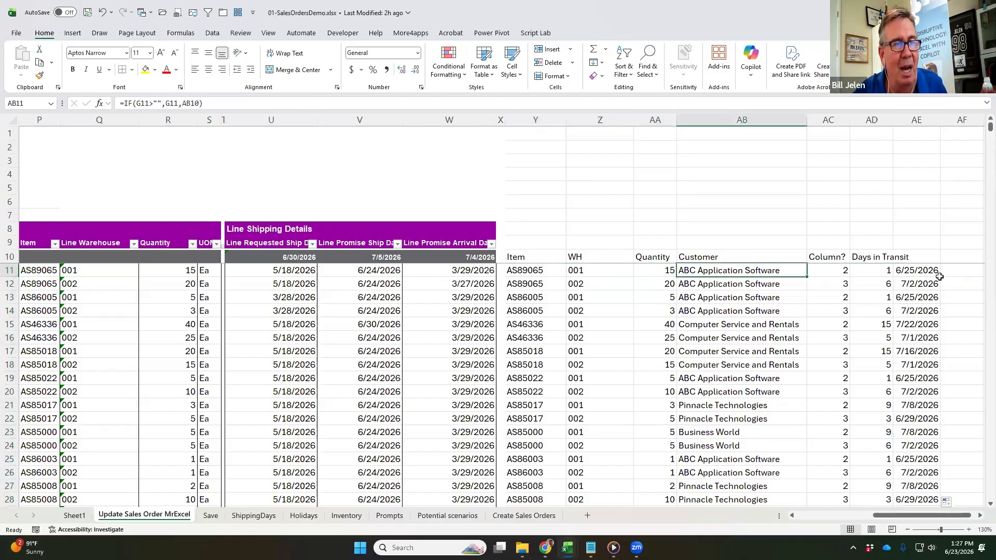
key(Right)
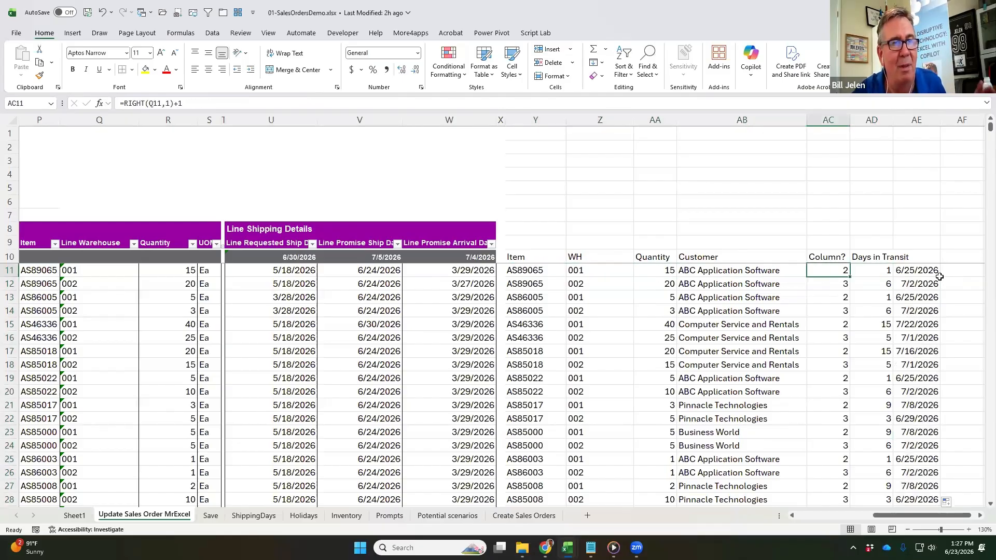
key(F2)
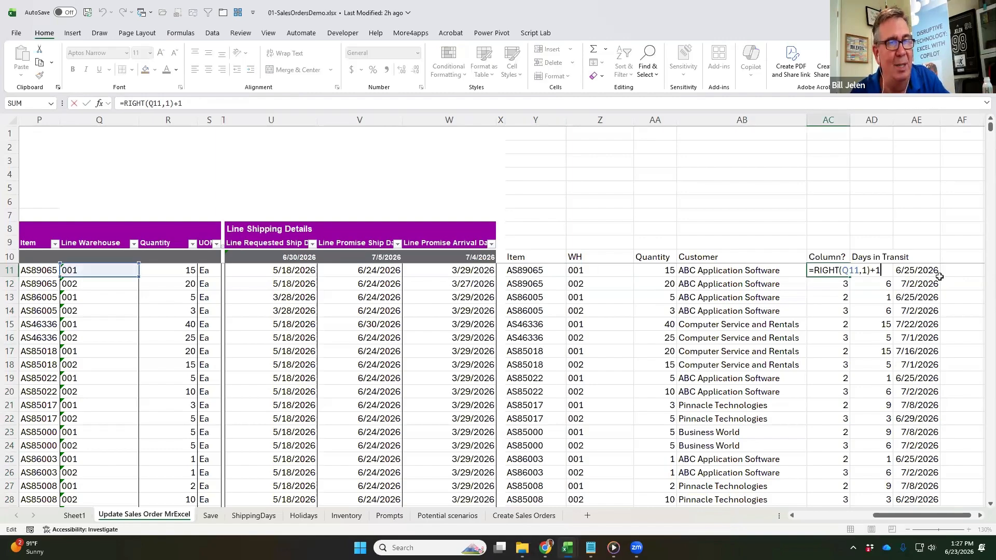
key(Escape)
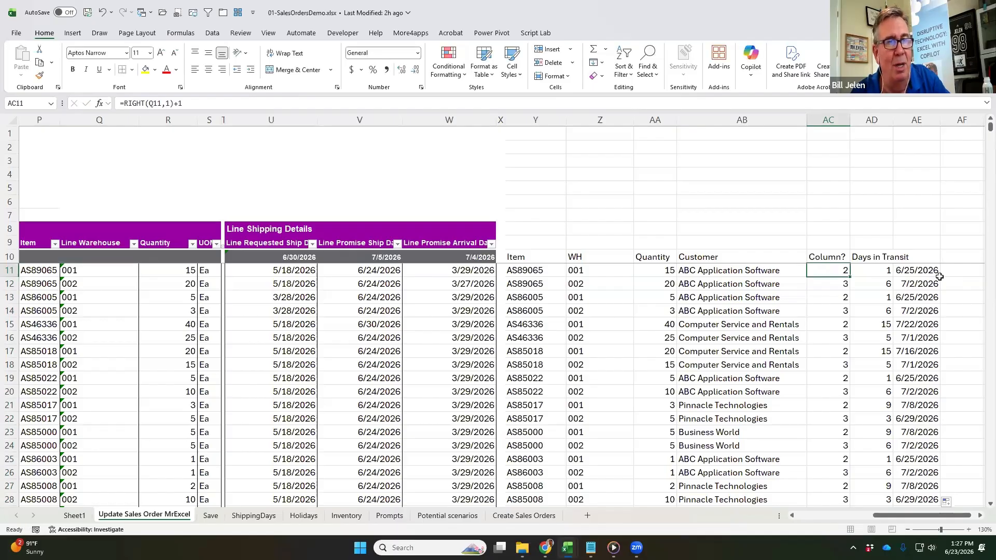
key(Right)
key(Right)
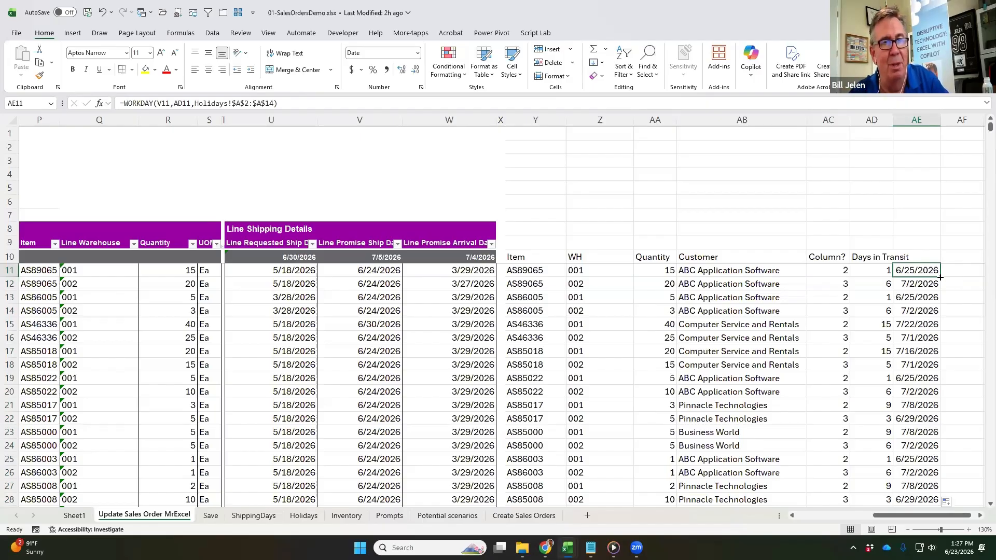
Copy the calculated arrival dates in AE11:AE60 and paste them as values into Line Promise Arrival Date, starting at W11
key(ctrl+shift+Down)
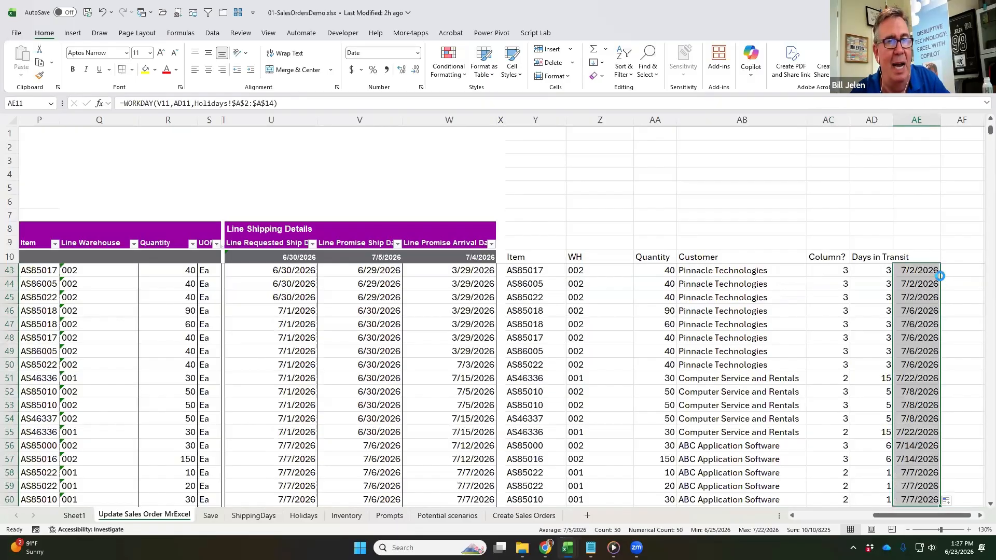
key(ctrl+c)
key(ctrl+BackSpace)
key(Left)
key(Left)
key(Left)
key(Left)
key(Left)
key(Left)
key(Left)
key(Left)
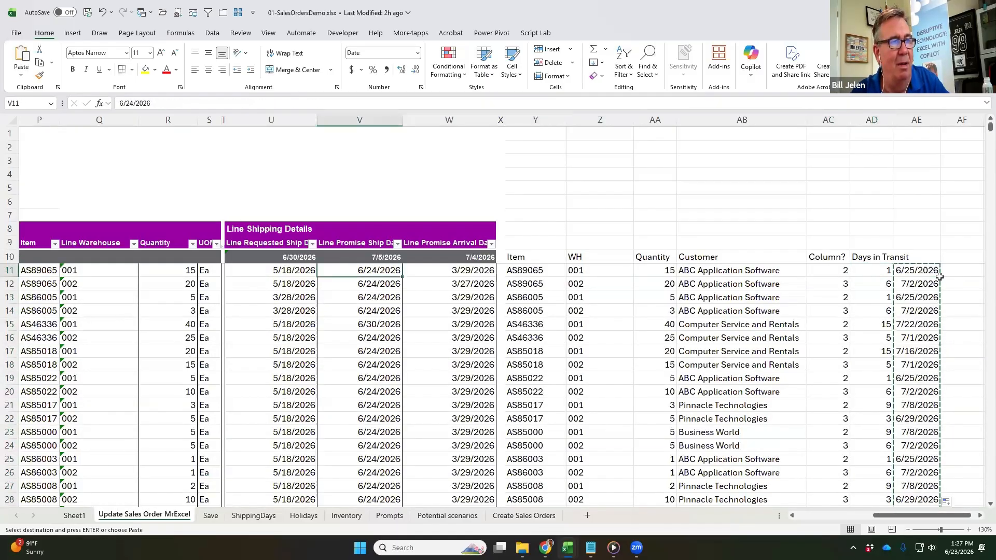
key(alt+e)
key(s)
key(v)
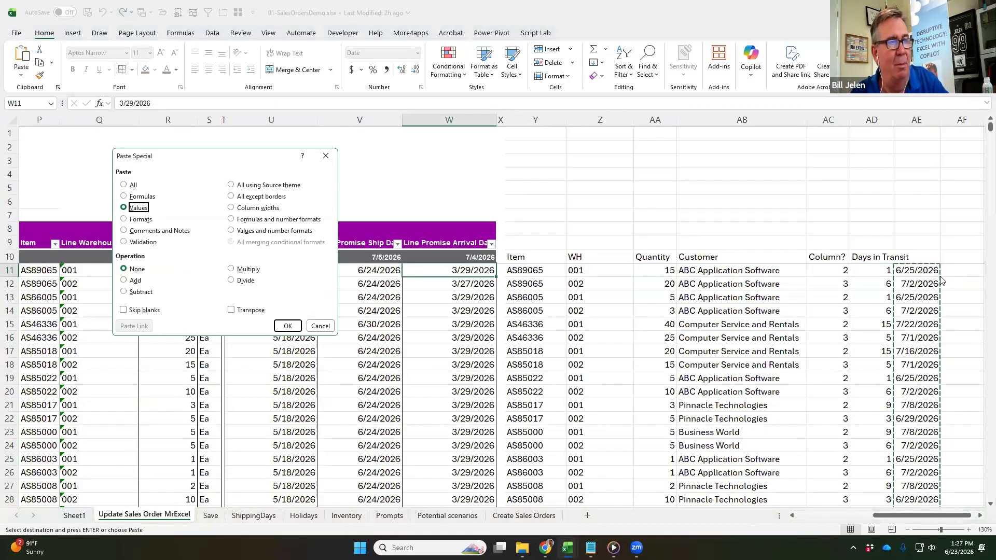
Paste the copied dates as values into the Line Promise Arrival Date column and delete the helper table in columns Y to AE
key(Return)
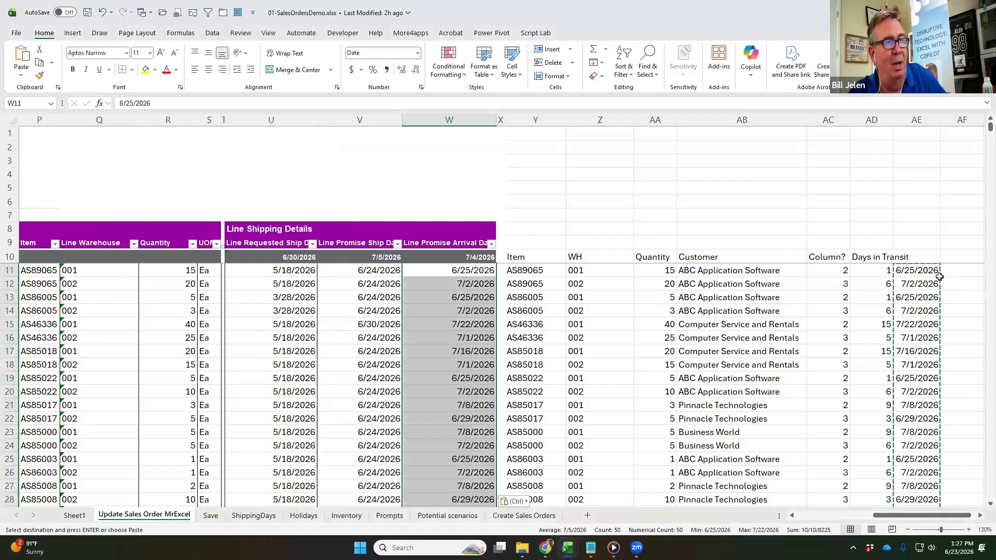
key(Right)
key(Right)
key(Up)
key(shift+Right)
key(shift+Right)
key(shift+Right)
key(shift+Right)
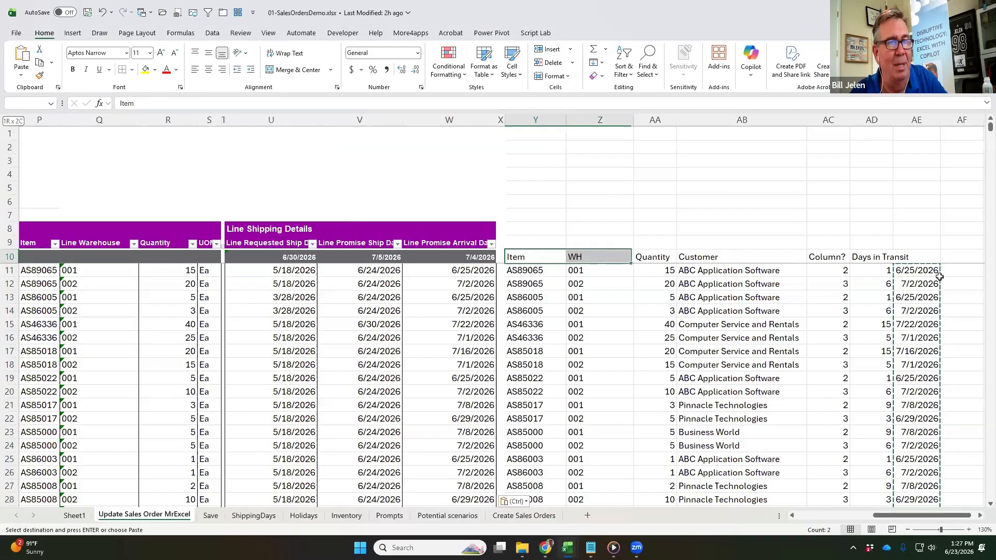
key(shift+Right)
key(shift+Right)
key(ctrl+shift+Down)
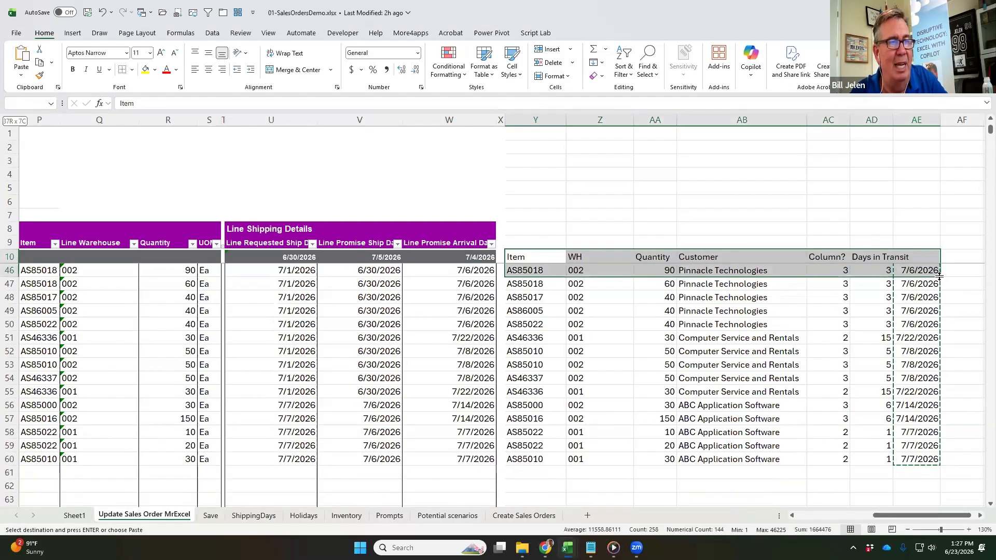
key(Delete)
Run More4apps validation on all sales order records and dismiss the completion notice
key(Up)
key(Down)
key(Left)
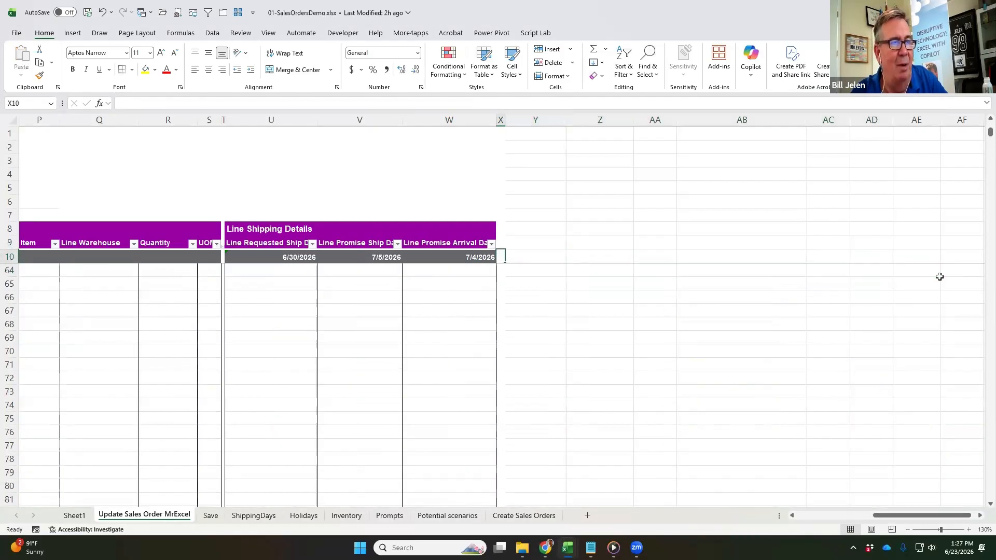
key(Down)
key(Left)
key(Left)
key(Left)
key(Left)
key(Left)
key(Left)
key(Left)
key(Left)
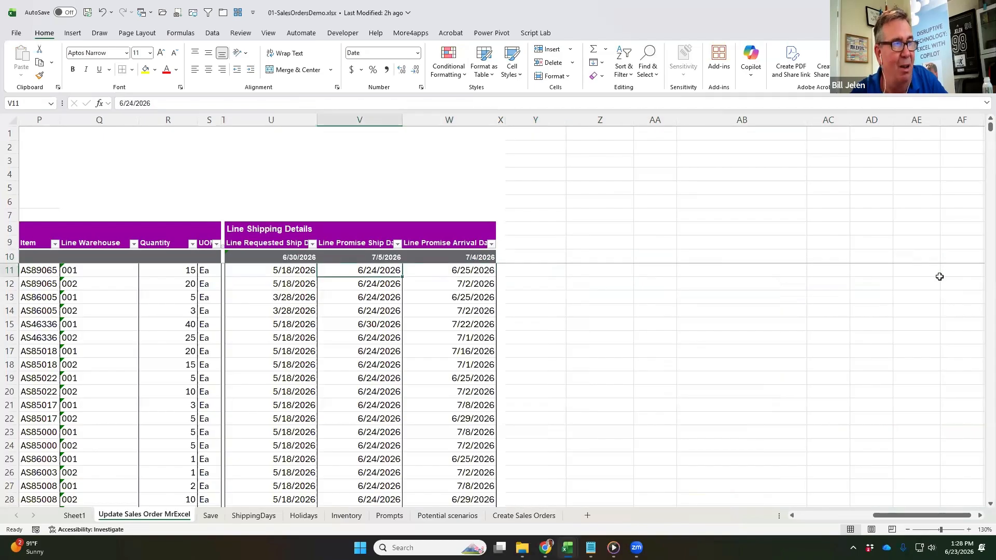
key(Left)
key(Left)
key(Left)
key(Left)
key(Left)
key(Left)
key(Left)
key(Right)
key(Right)
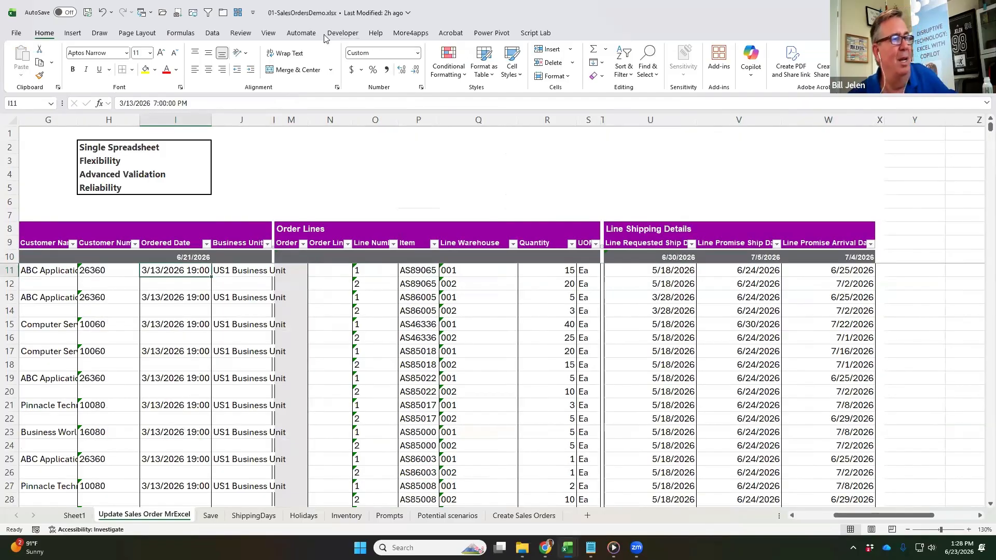
click(412, 34)
click(200, 76)
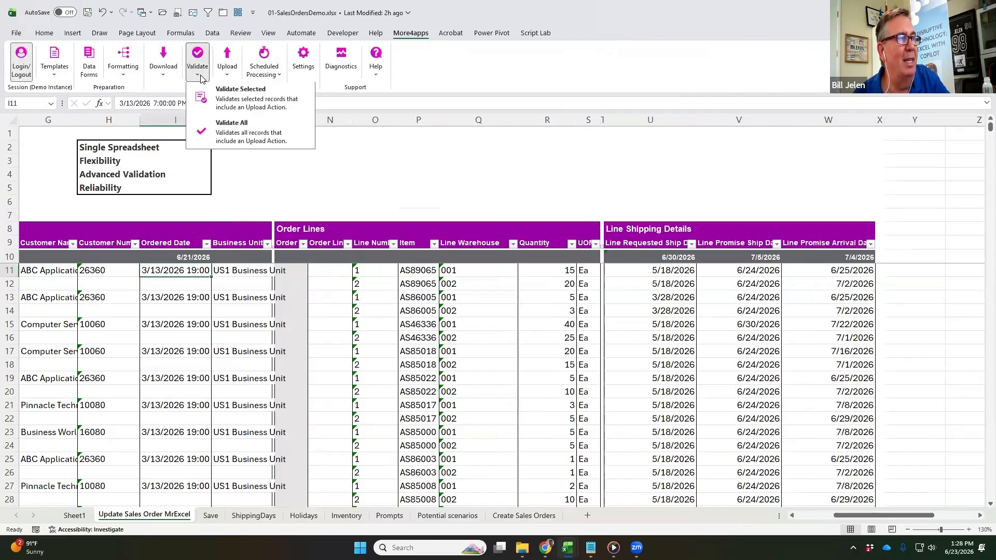
click(229, 137)
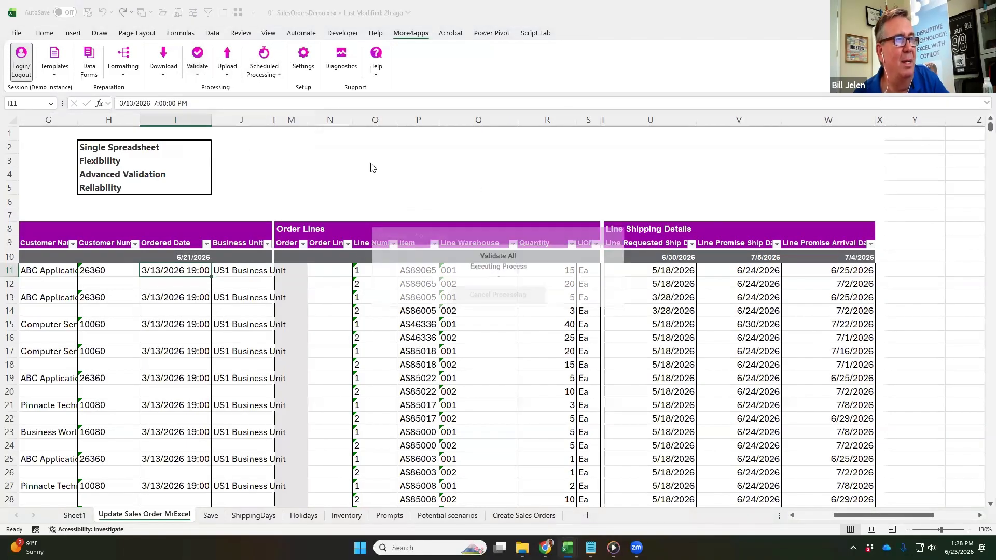
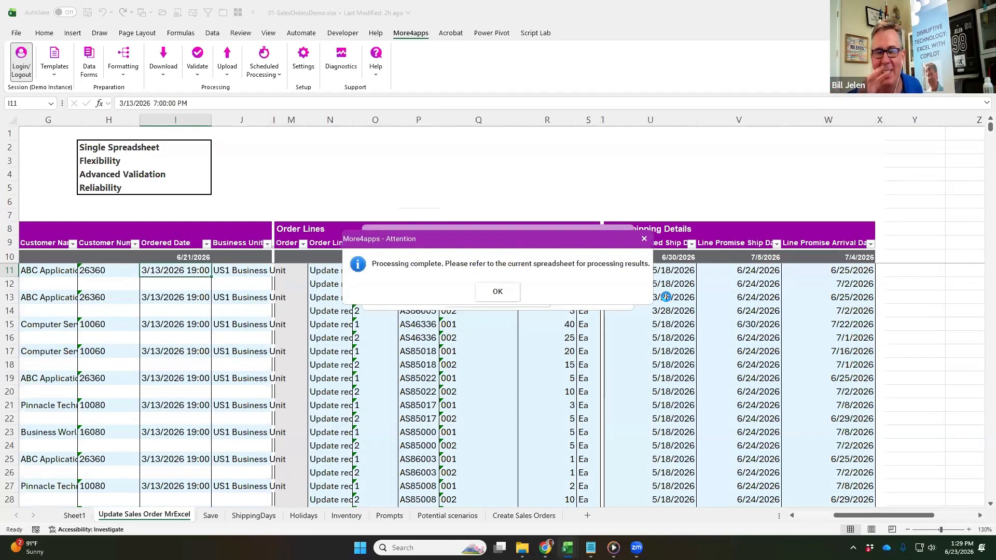
click(501, 291)
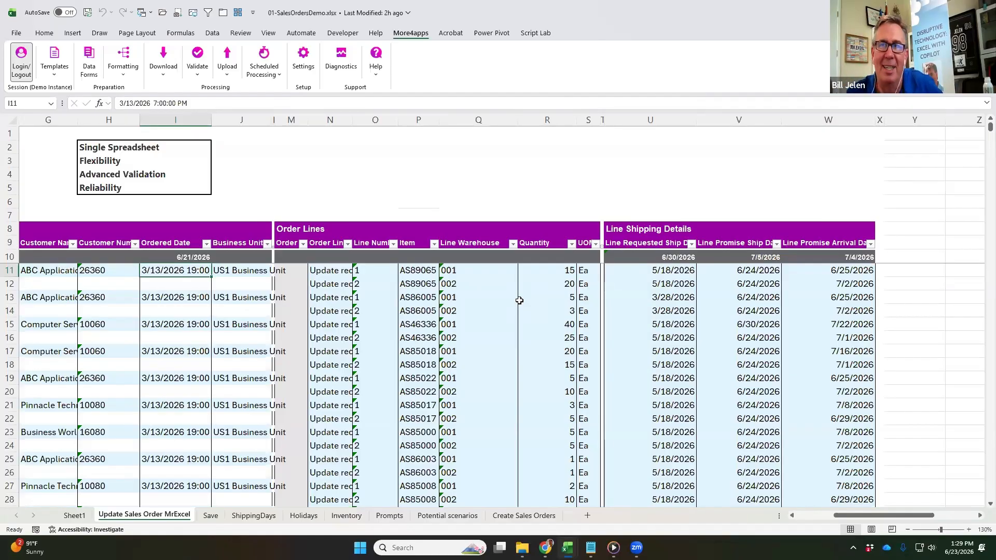
Review the header and order line validation statuses down the whole sales order table
click(338, 290)
scroll(337, 290, down, 15)
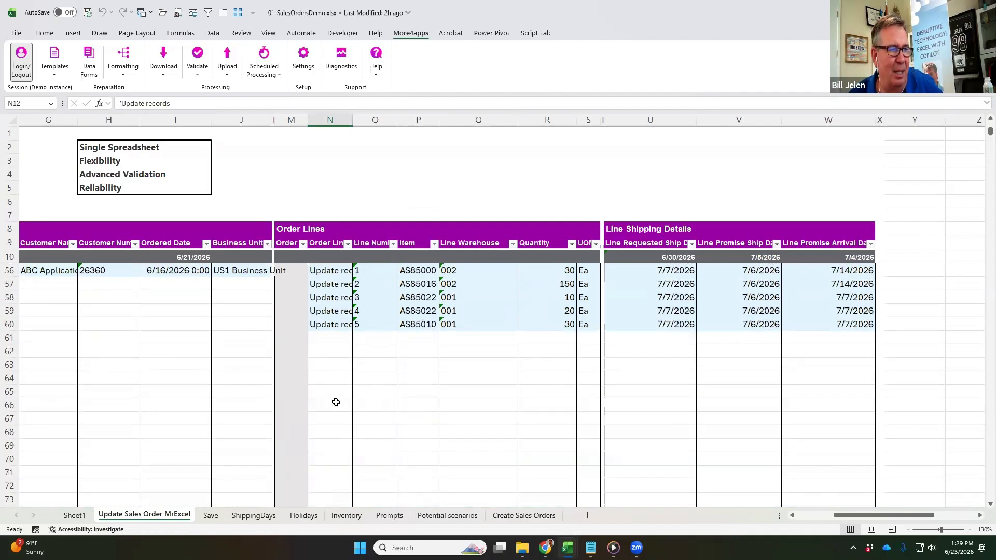
scroll(335, 399, up, 5)
scroll(340, 379, up, 7)
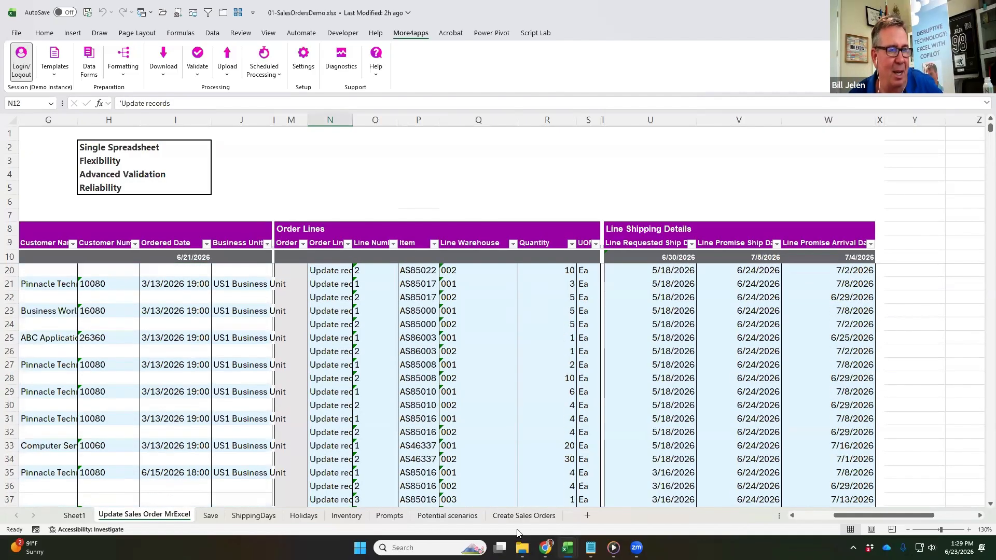
click(798, 514)
scroll(346, 342, up, 1)
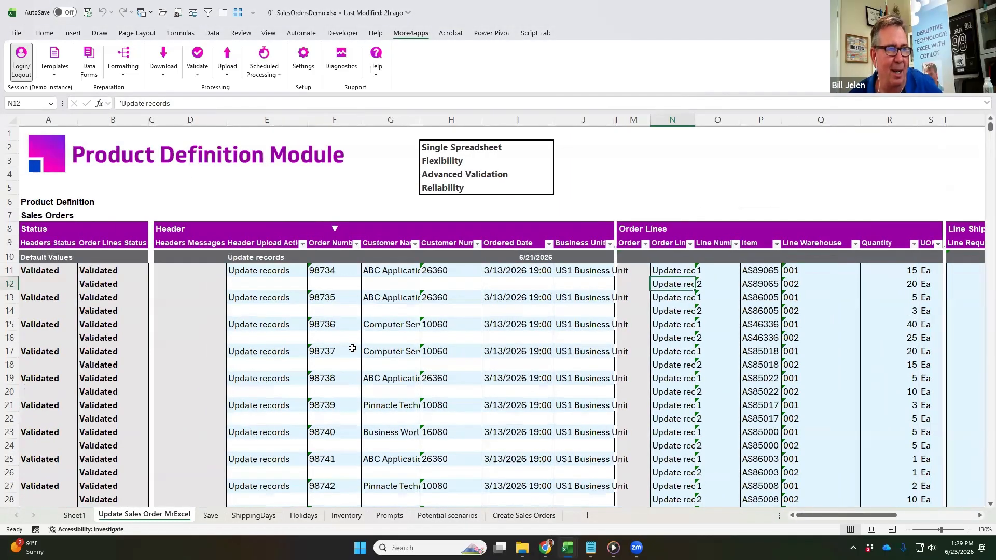
scroll(350, 351, up, 1)
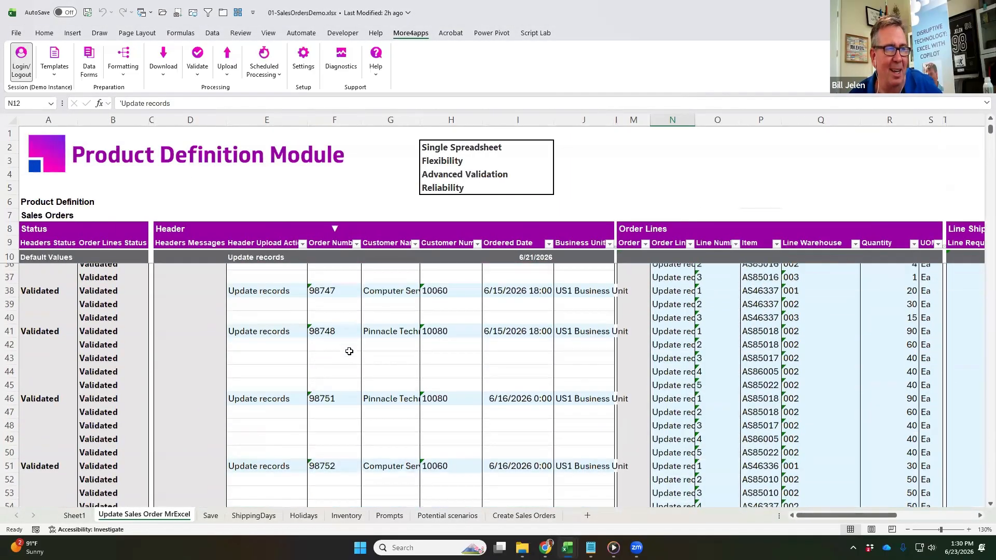
scroll(350, 352, up, 1)
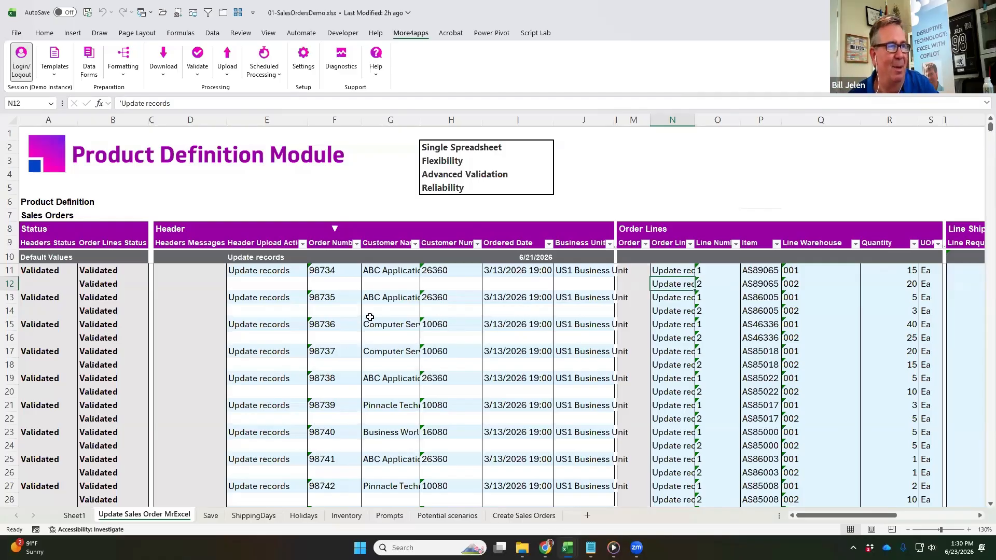
Check the upload options without uploading, and save and close the 01-SalesOrdersDemo.xlsx workbook
click(227, 75)
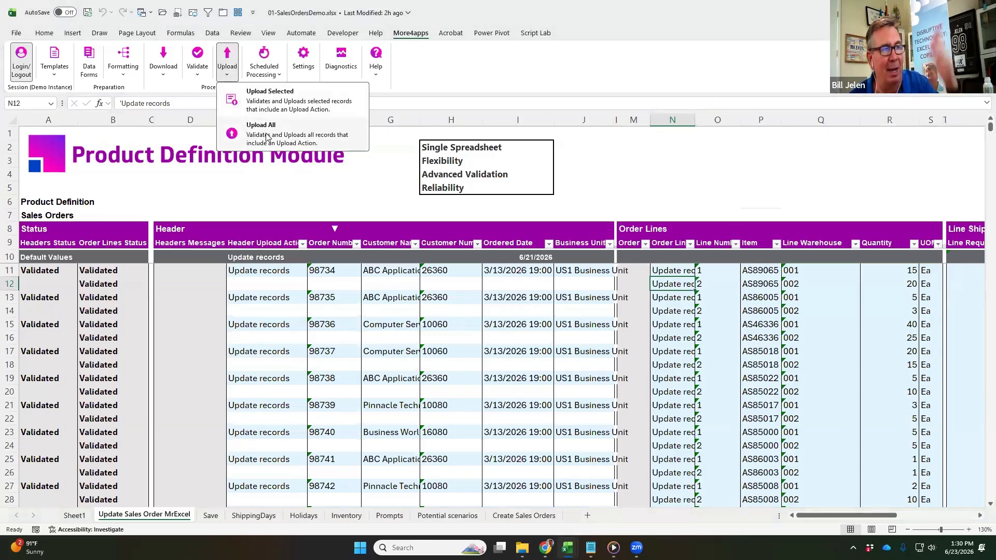
click(662, 20)
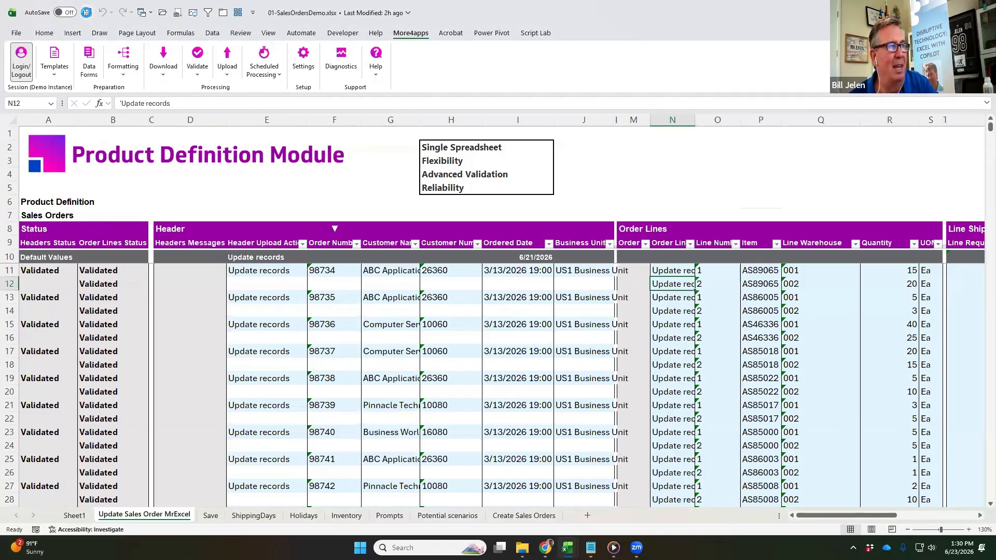
click(17, 34)
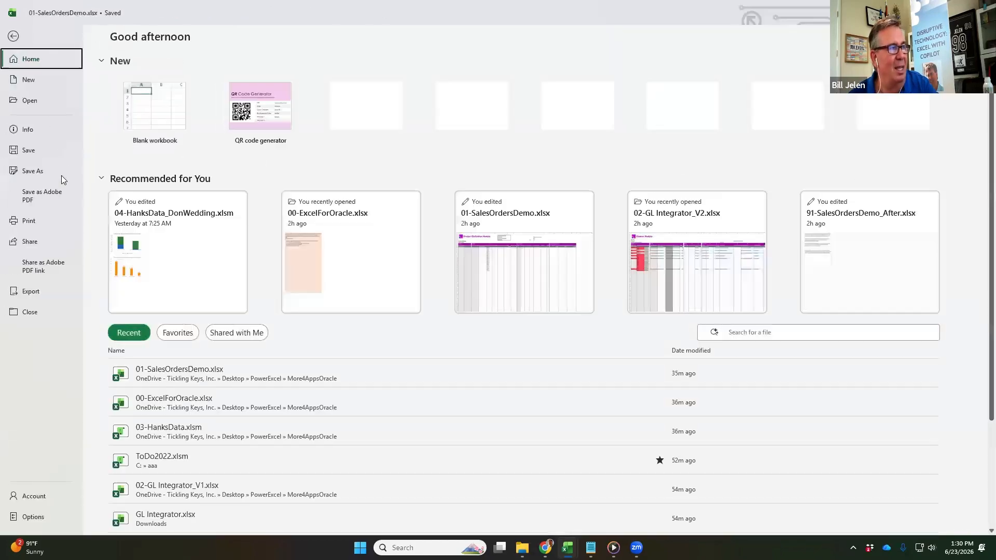
click(30, 312)
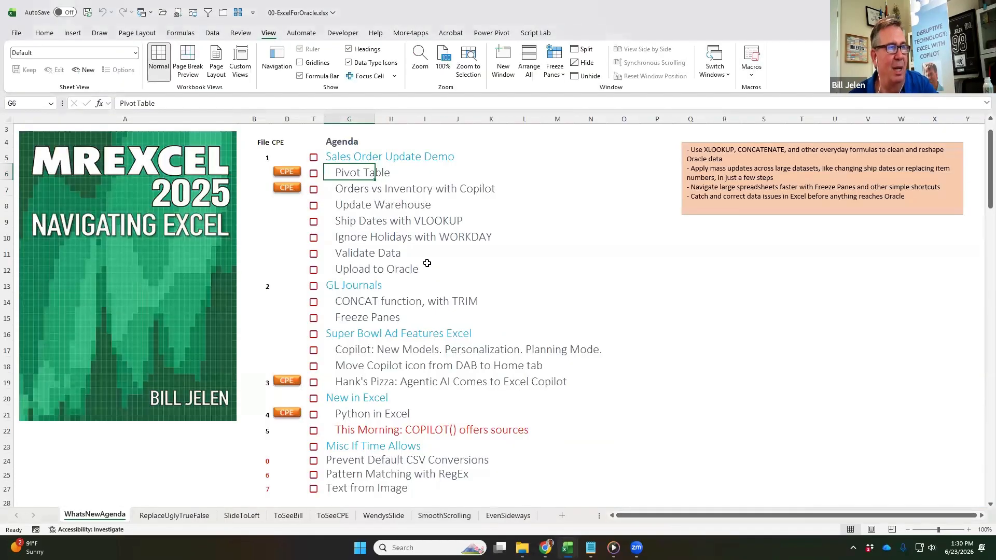
Tick the agenda checkboxes for all seven Sales Order Update Demo items, from Pivot Table through Upload to Oracle
key(Left)
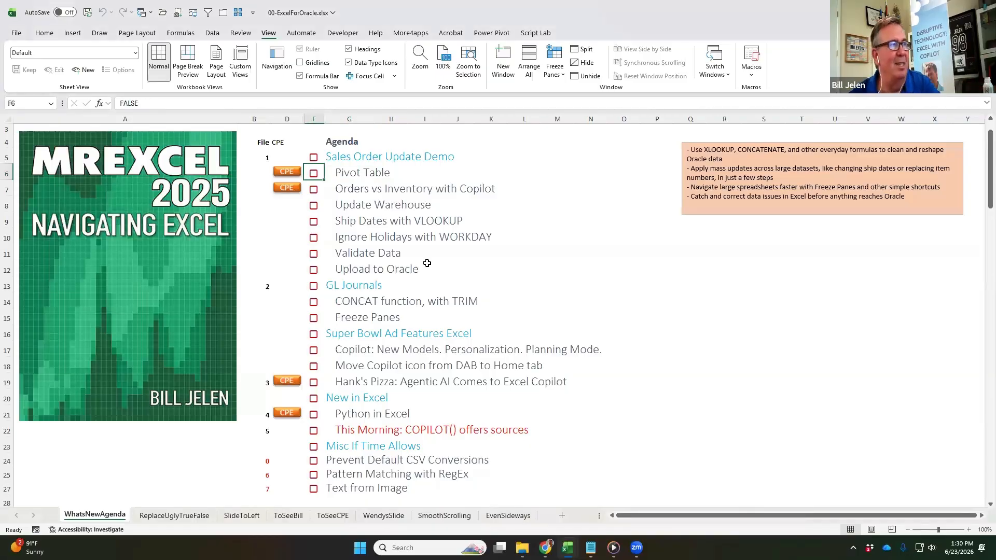
click(73, 33)
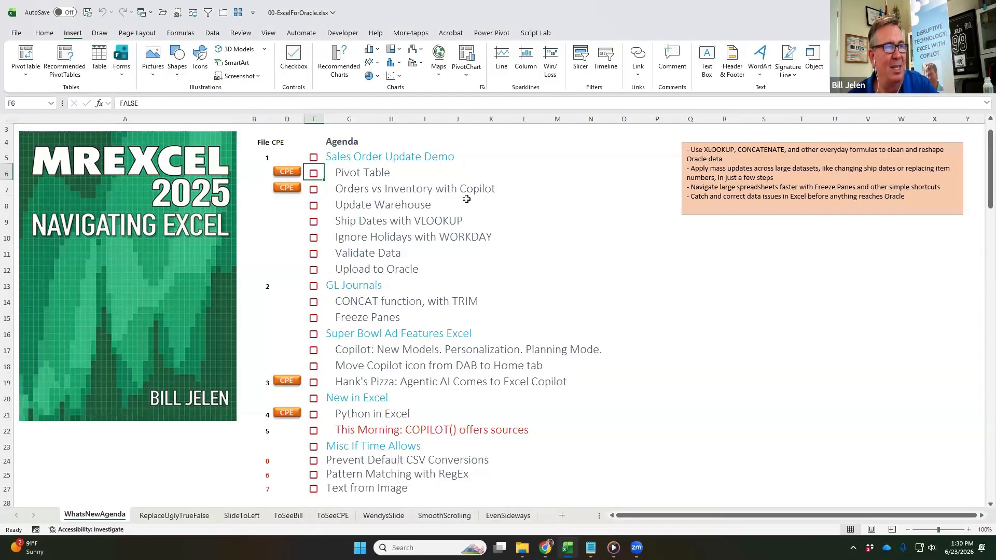
key(space)
key(Down)
key(space)
key(Down)
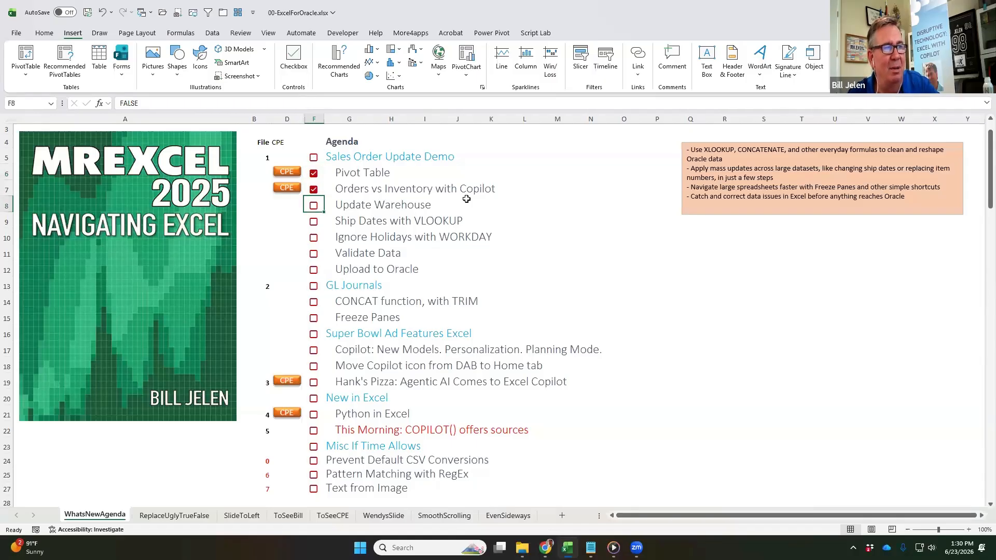
key(space)
key(Down)
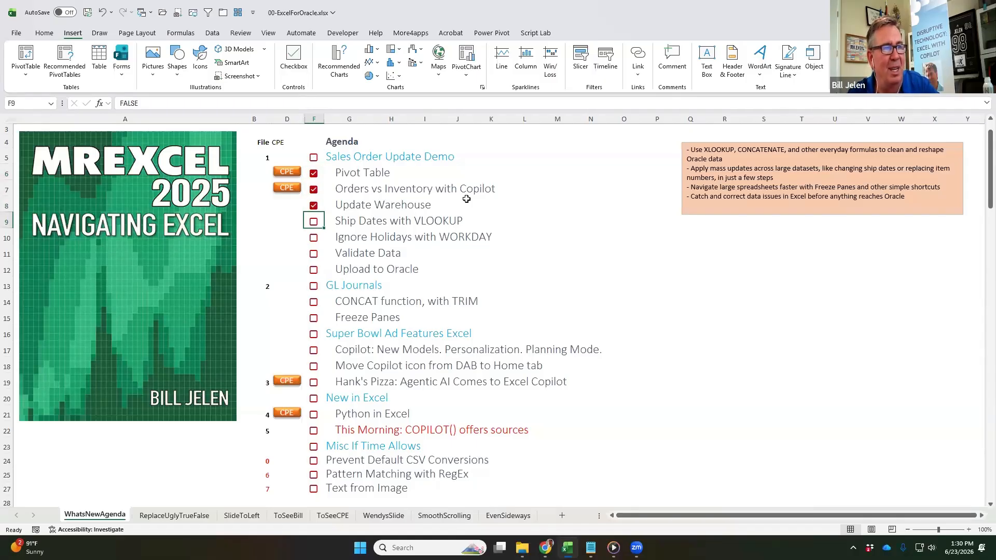
key(space)
key(Down)
key(space)
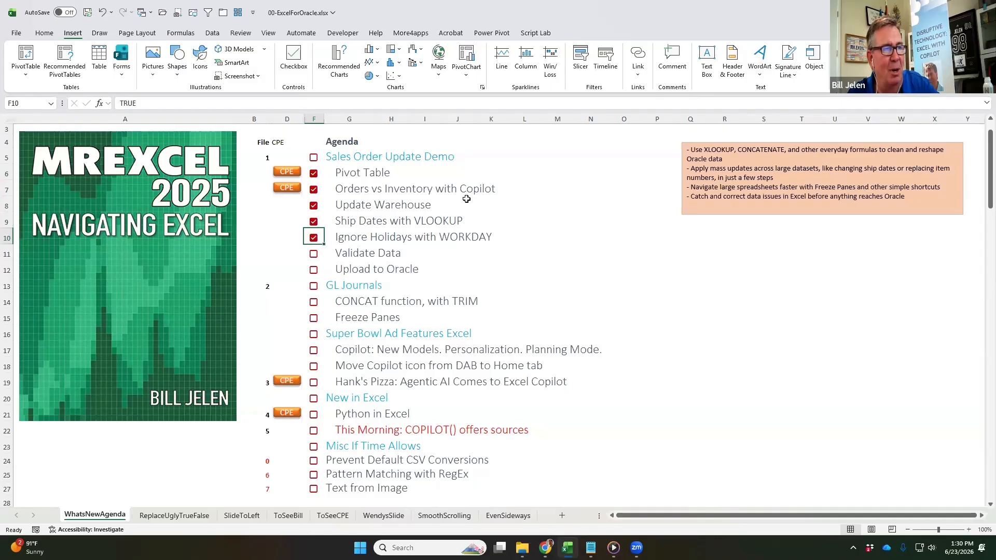
key(Down)
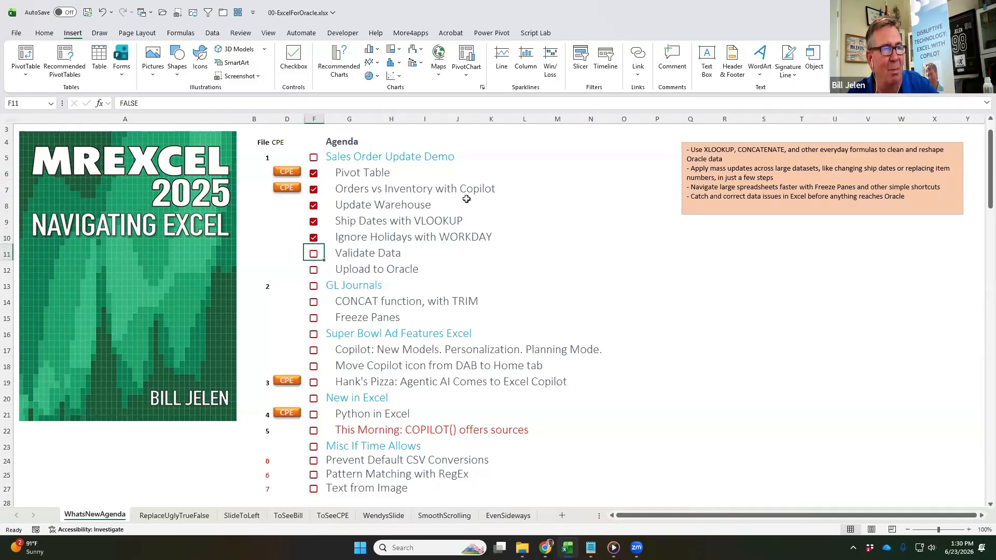
key(space)
key(Down)
key(space)
Examine the formula behind the Sales Order Update Demo heading's checkbox in F5
key(Up)
key(Up)
key(Up)
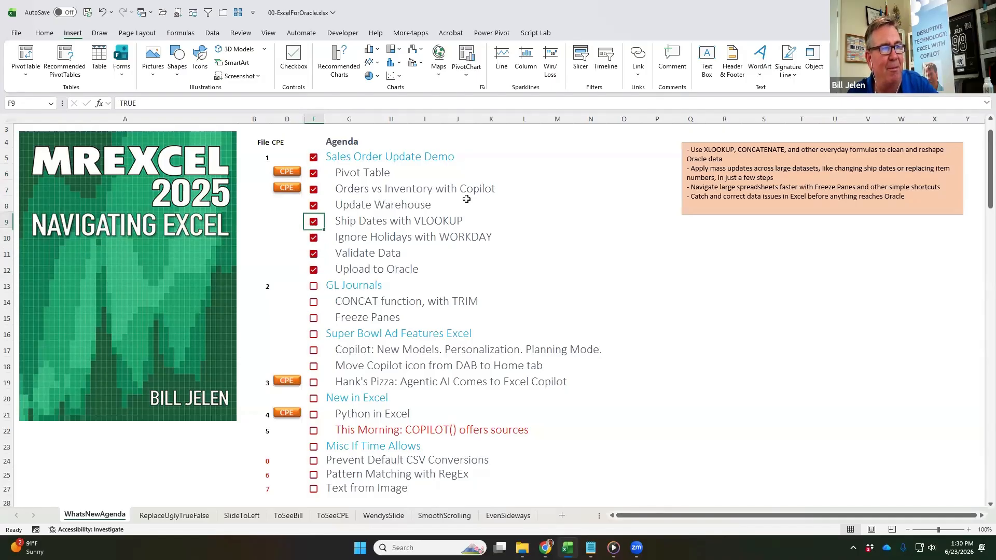
key(Up)
key(Up)
key(Up)
key(Up)
key(Up)
key(Down)
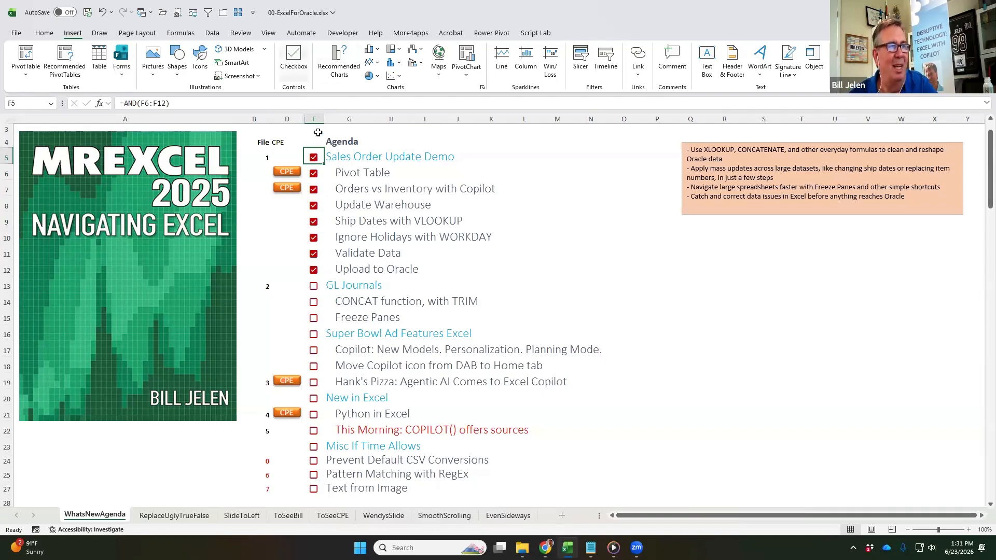
Start a formula-based conditional formatting rule for the agenda items in G5:G27 with the condition =F5
click(354, 159)
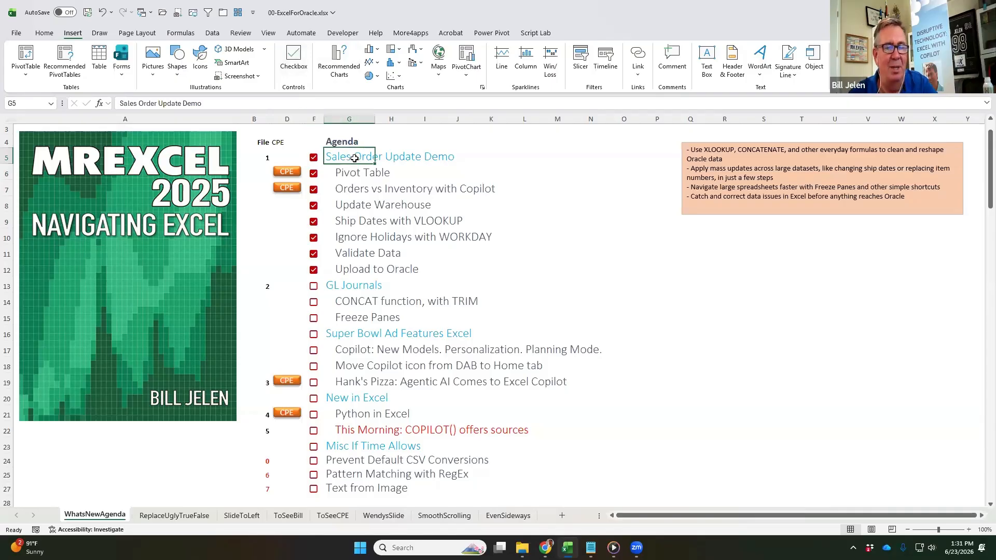
key(ctrl+shift+Down)
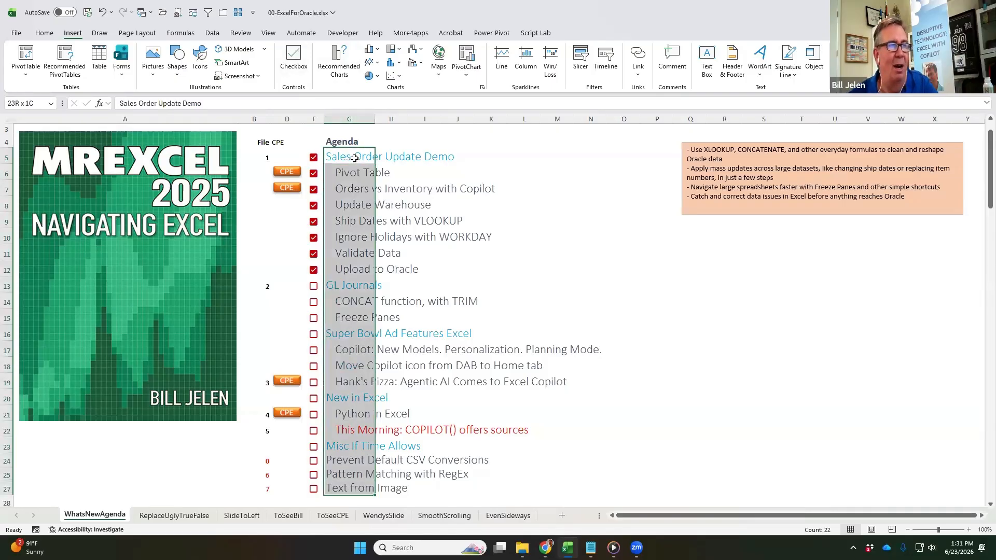
click(45, 33)
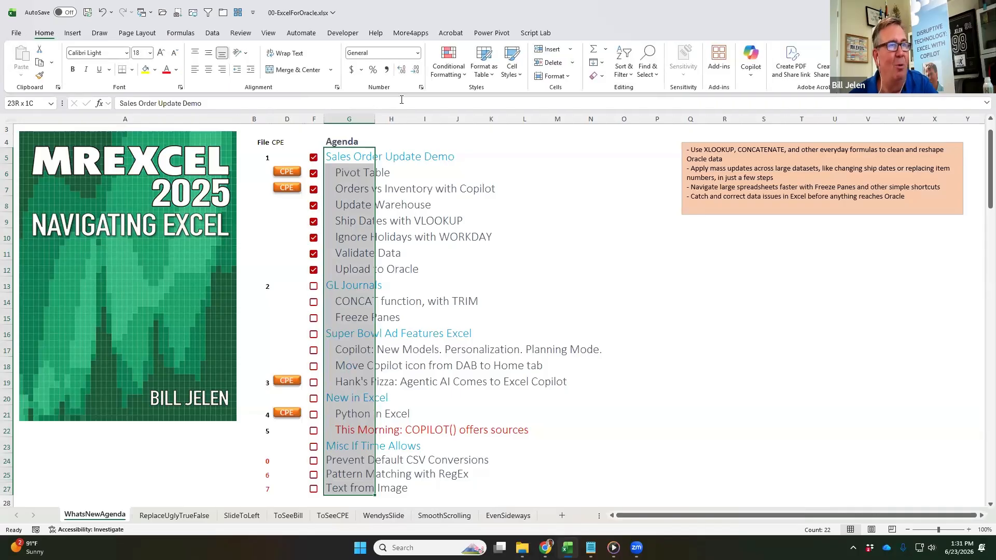
click(448, 64)
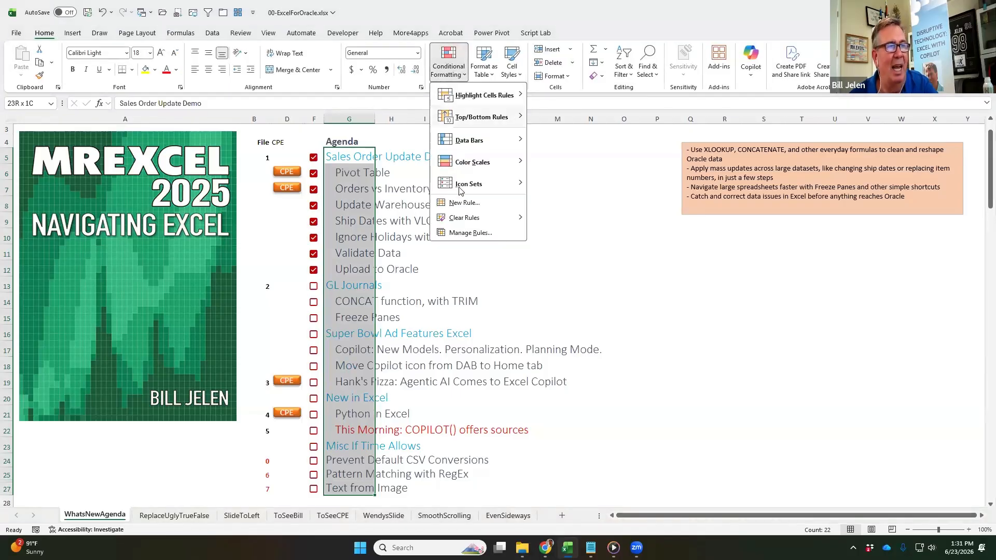
click(462, 203)
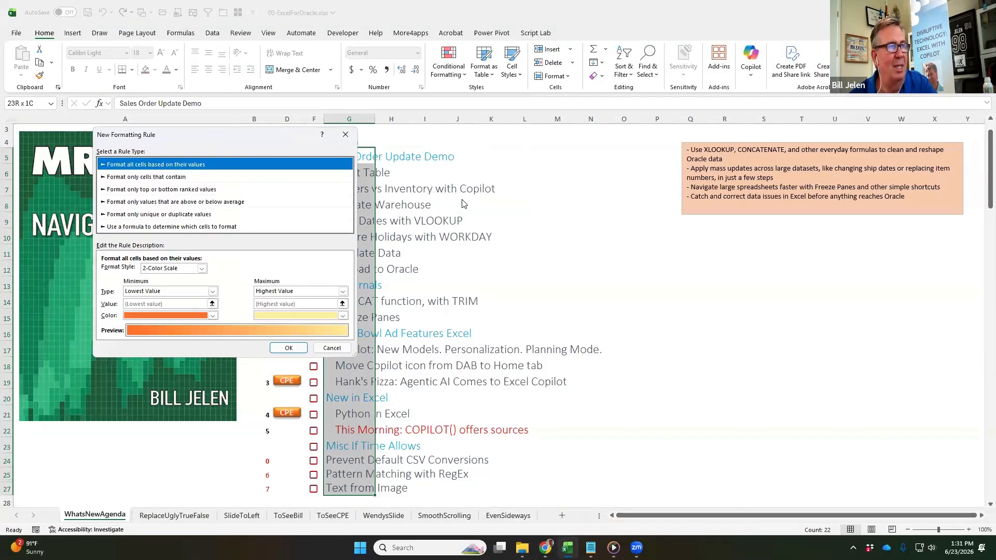
drag(250, 136, 415, 194)
click(352, 283)
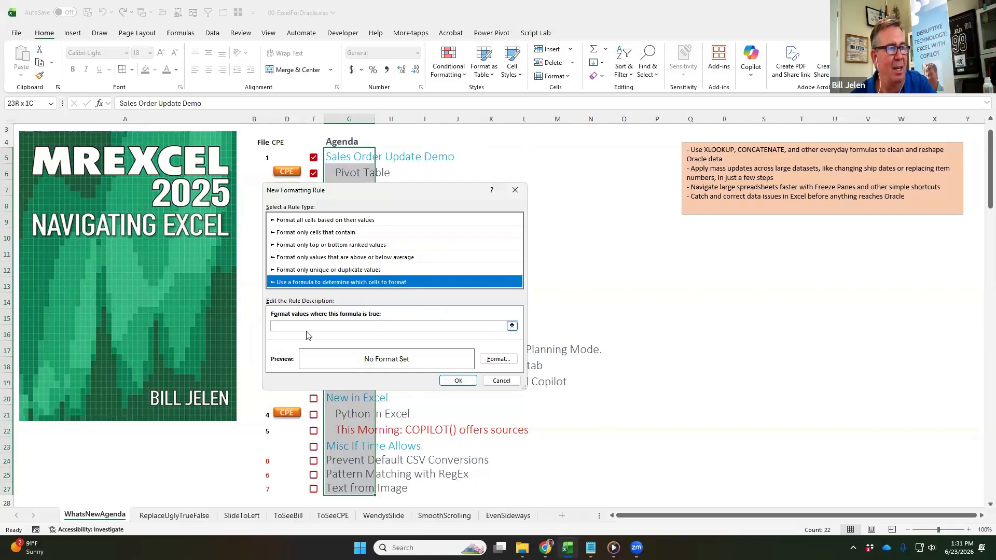
click(306, 326)
text(=F5)
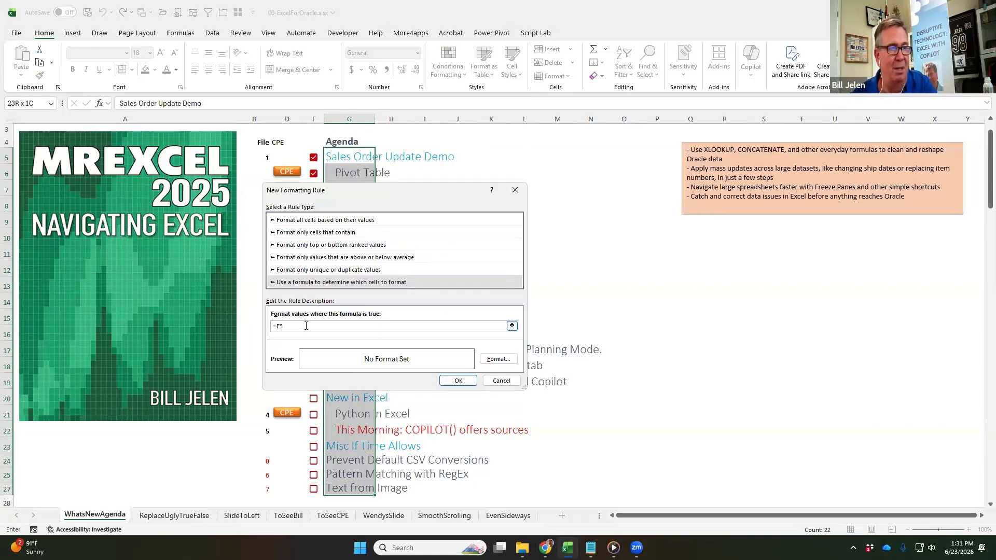
Set the rule's format to strikethrough and apply it to the selected agenda items
click(495, 360)
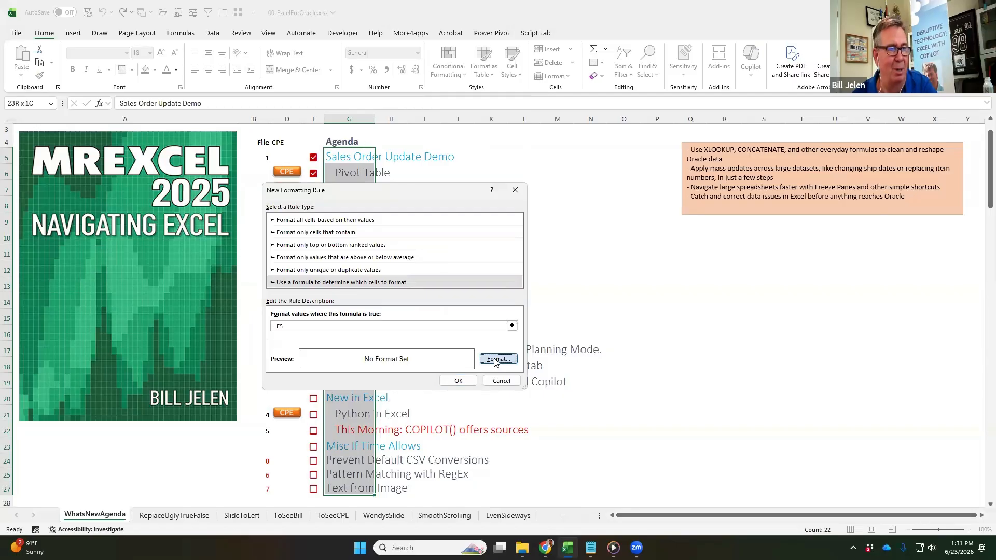
click(105, 225)
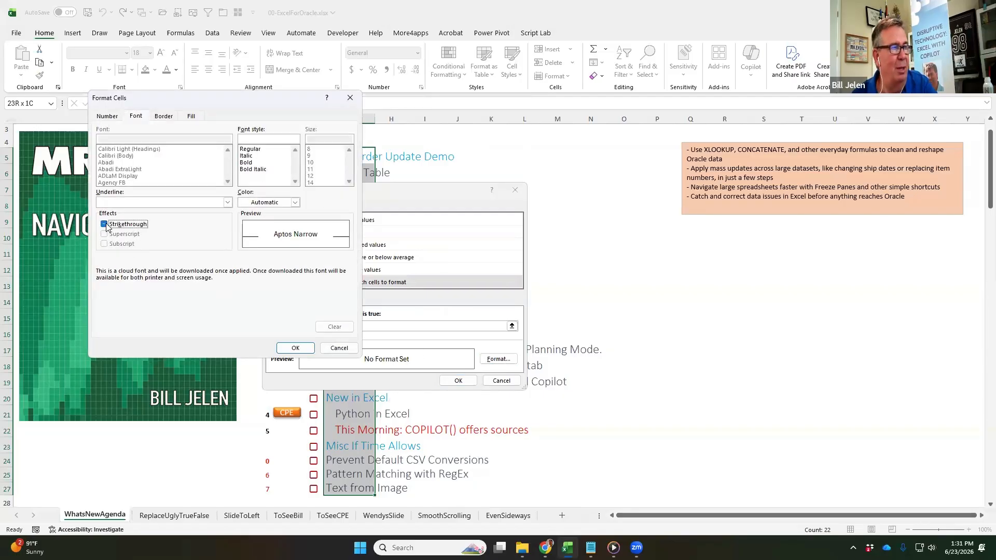
click(295, 347)
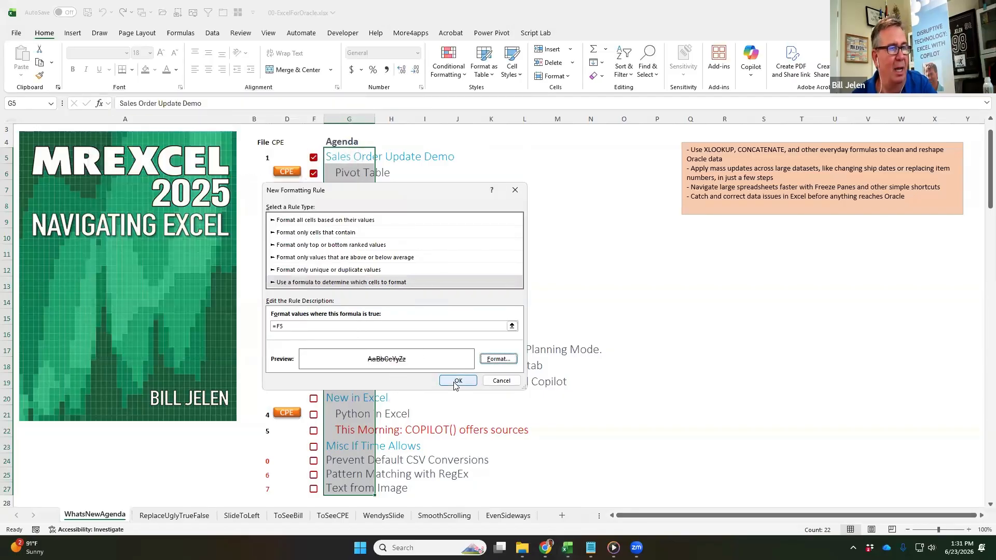
click(457, 382)
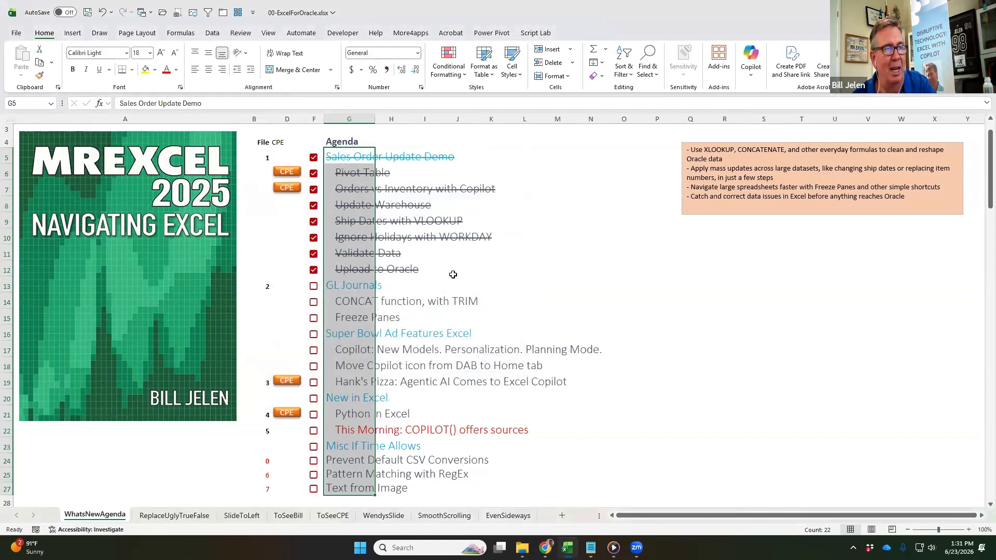
Check the list of open workbooks and open 02-GL Integrator_V1.xlsx from its folder
click(352, 302)
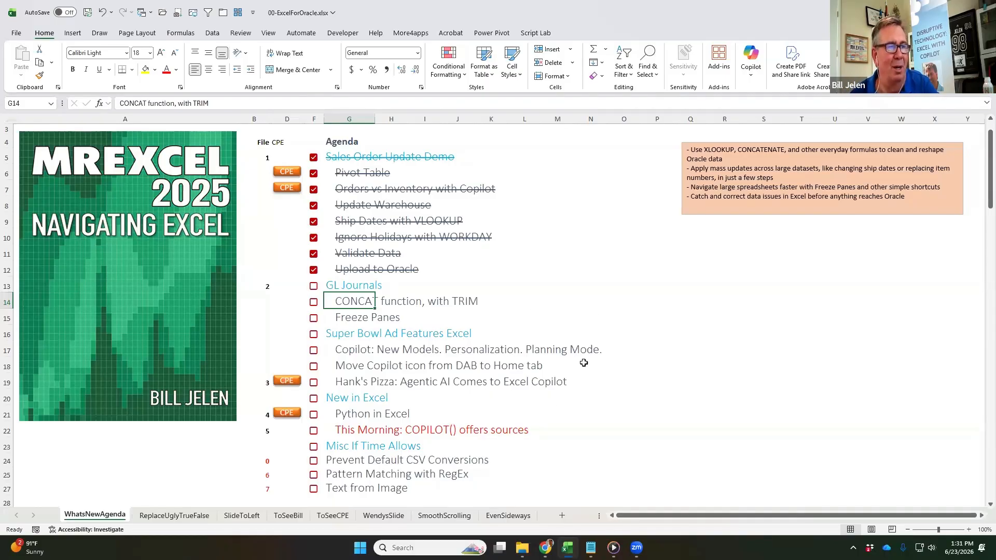
click(269, 33)
click(713, 73)
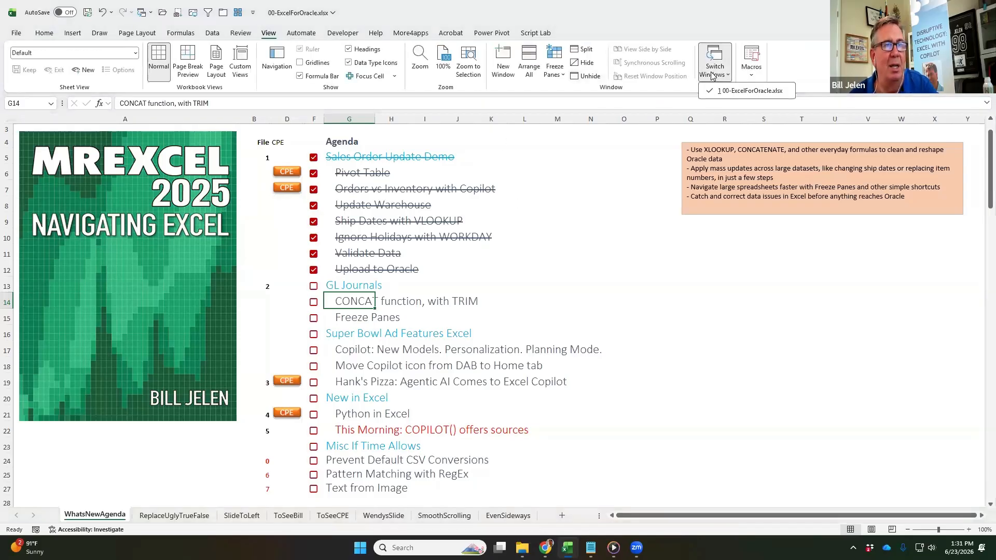
click(713, 77)
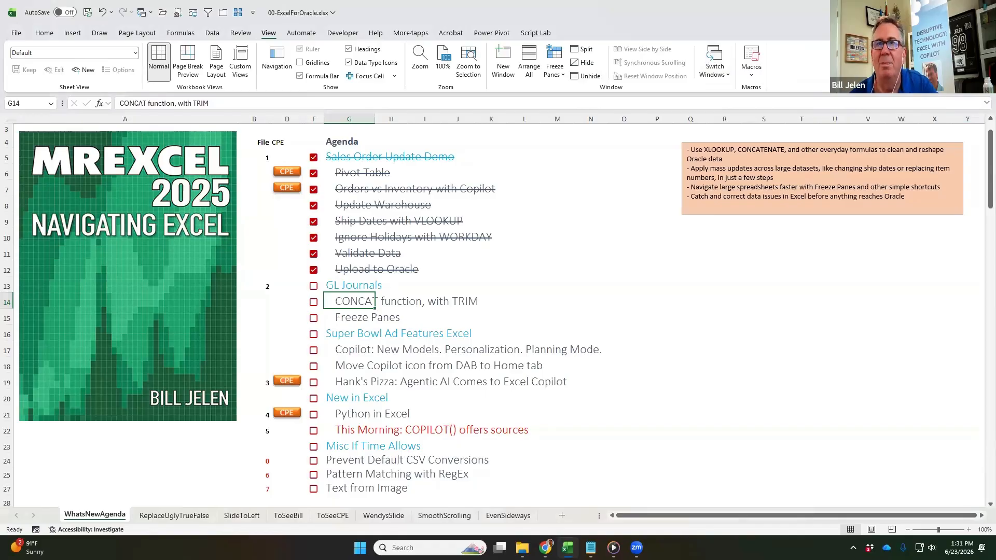
key(alt+Tab)
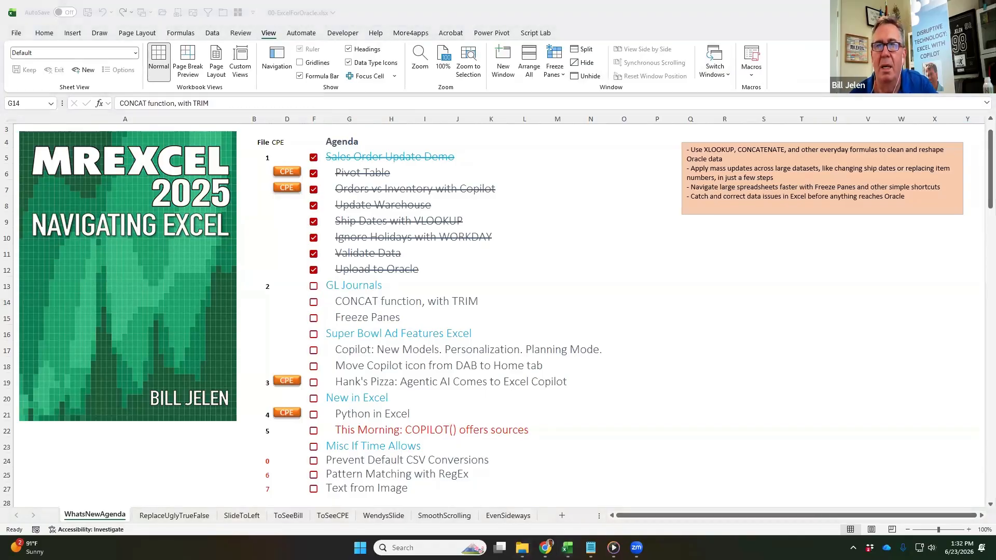
double_click(703, 209)
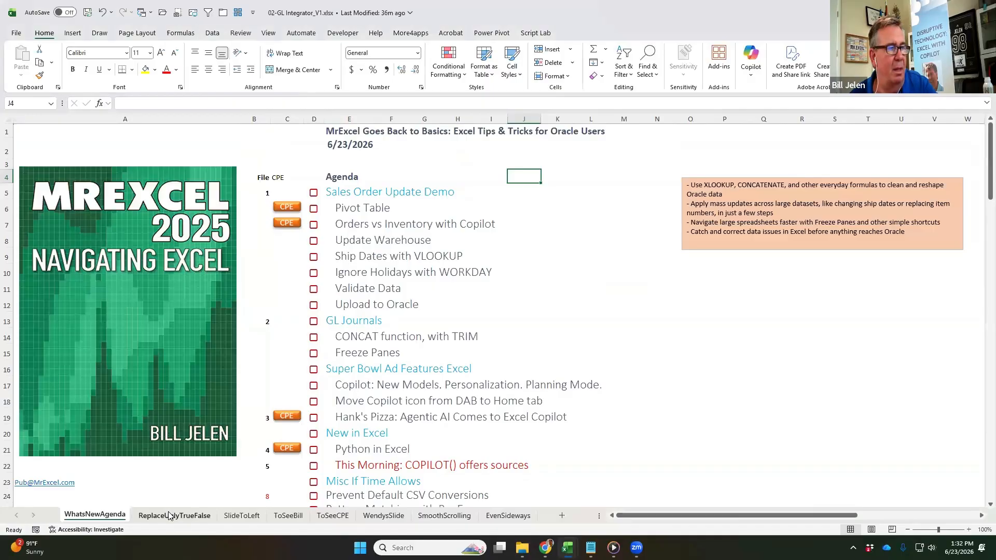
Close the 02-GL Integrator_V1.xlsx workbook
click(546, 298)
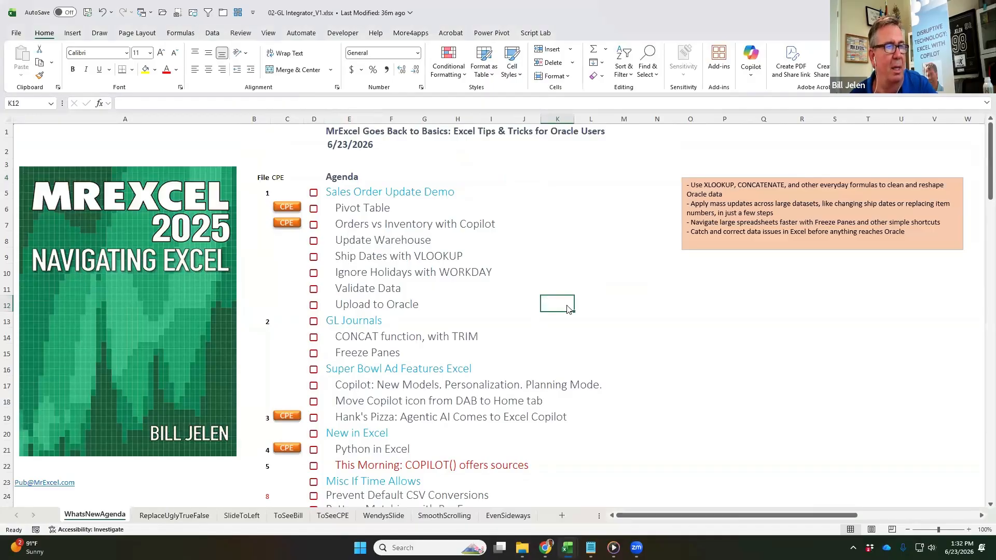
key(alt+f)
key(c)
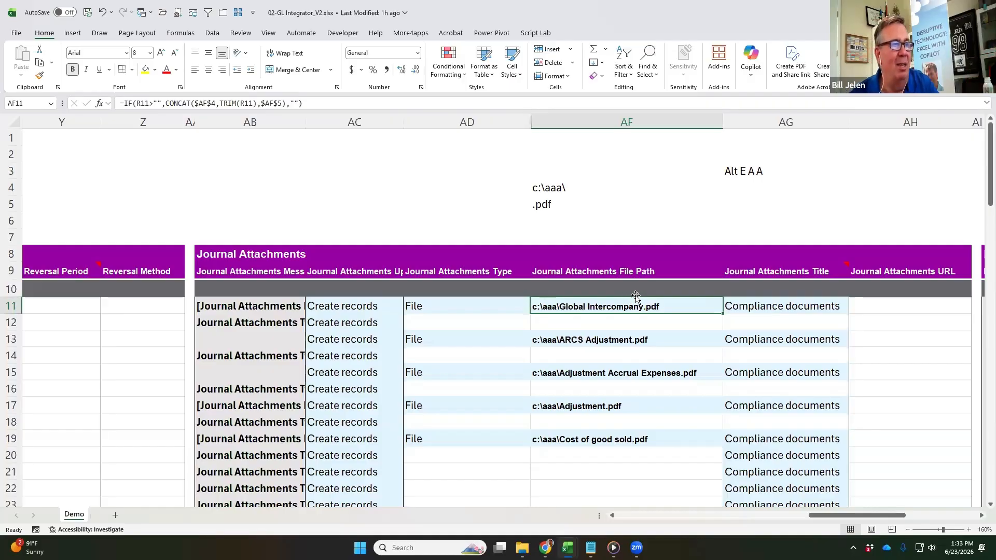
Look over the Journal Attachments rows on the Demo sheet and the More4apps download options without downloading
scroll(441, 334, down, 8)
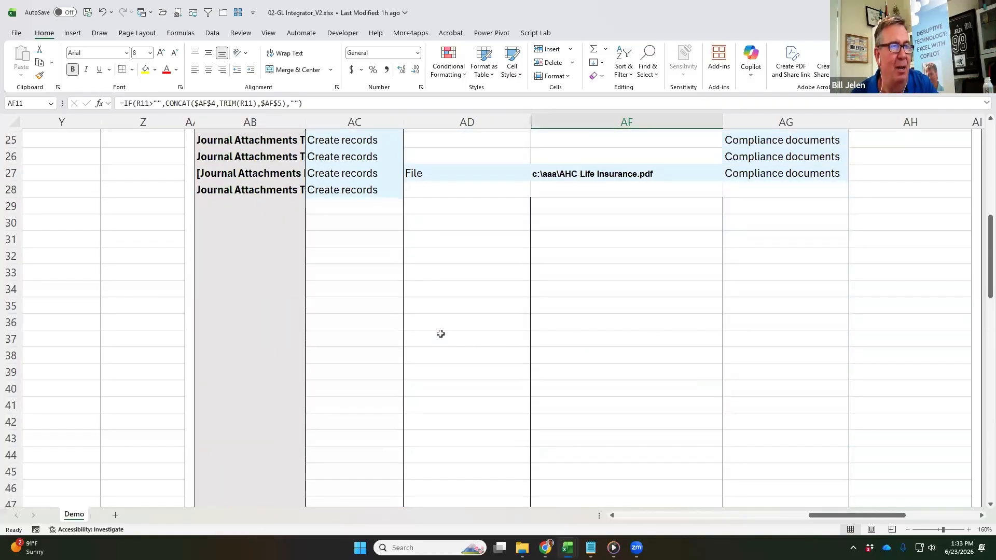
scroll(441, 333, up, 8)
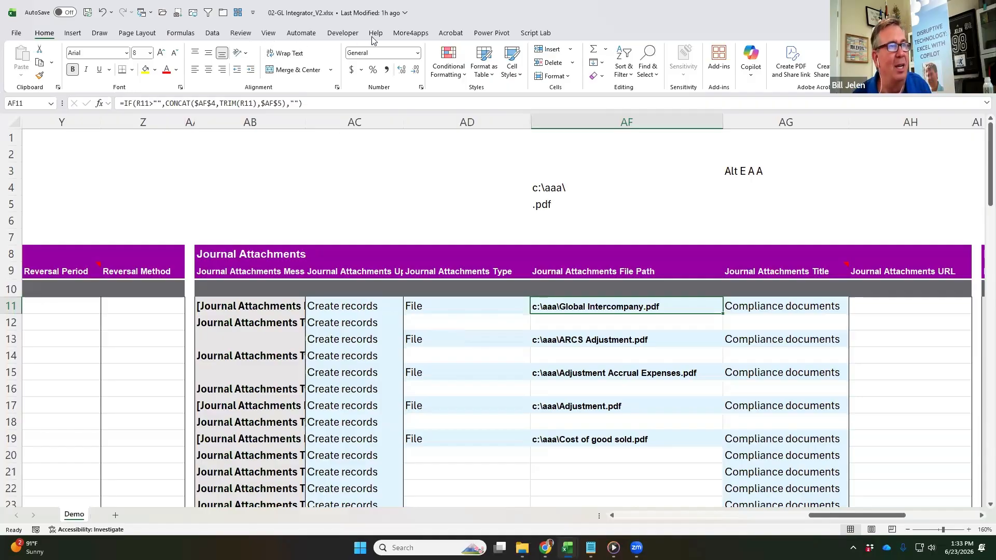
click(411, 33)
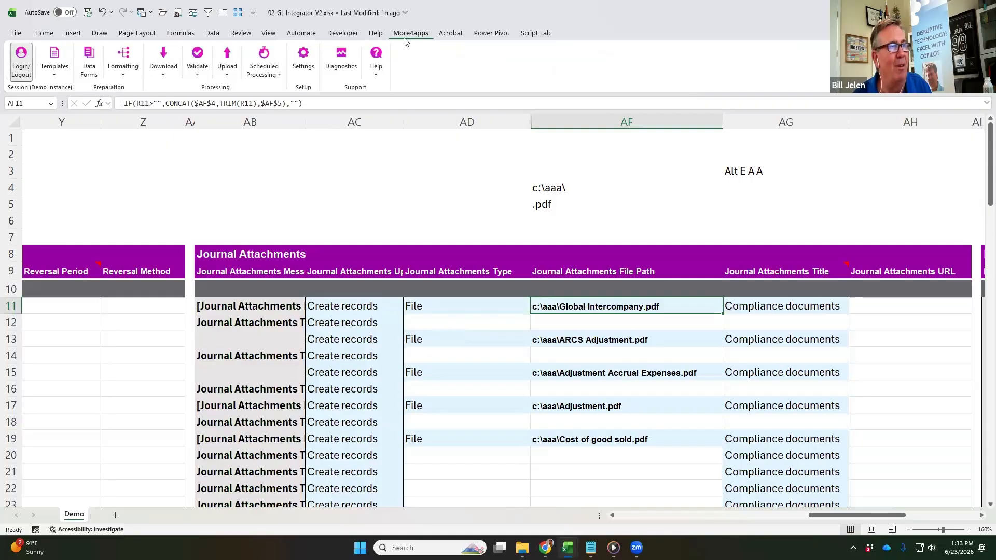
click(164, 75)
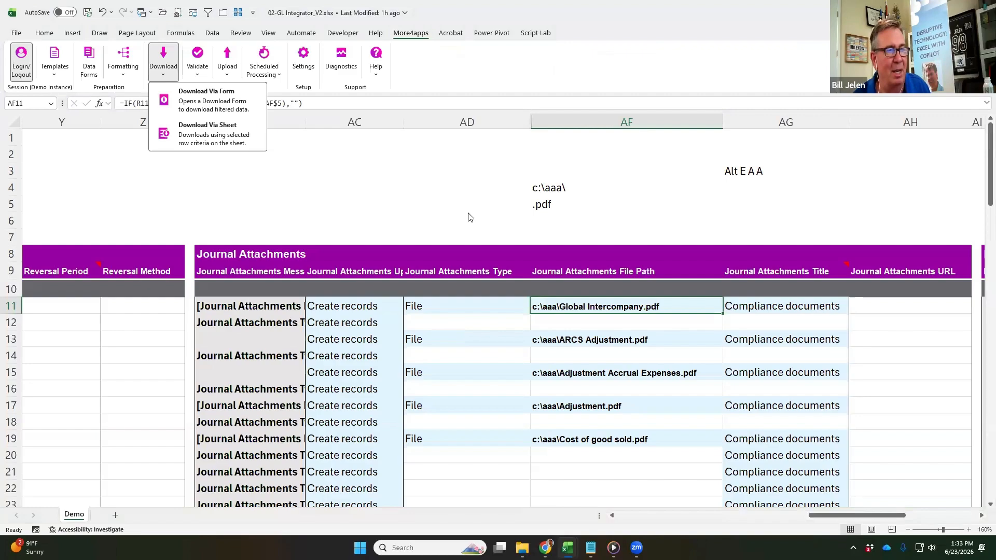
click(451, 208)
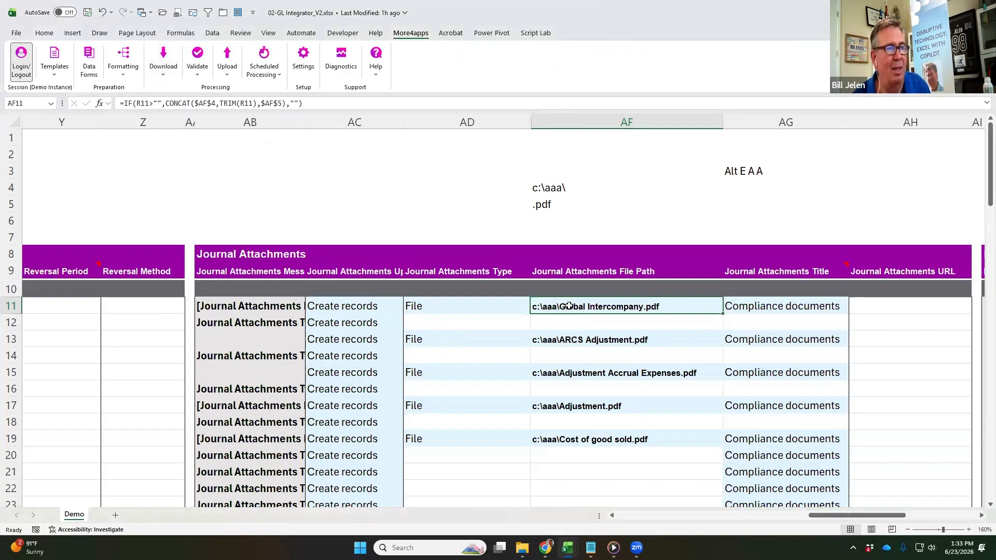
Examine the attachment file path formula in AF11 and trace it back to the journal name in R11
key(F2)
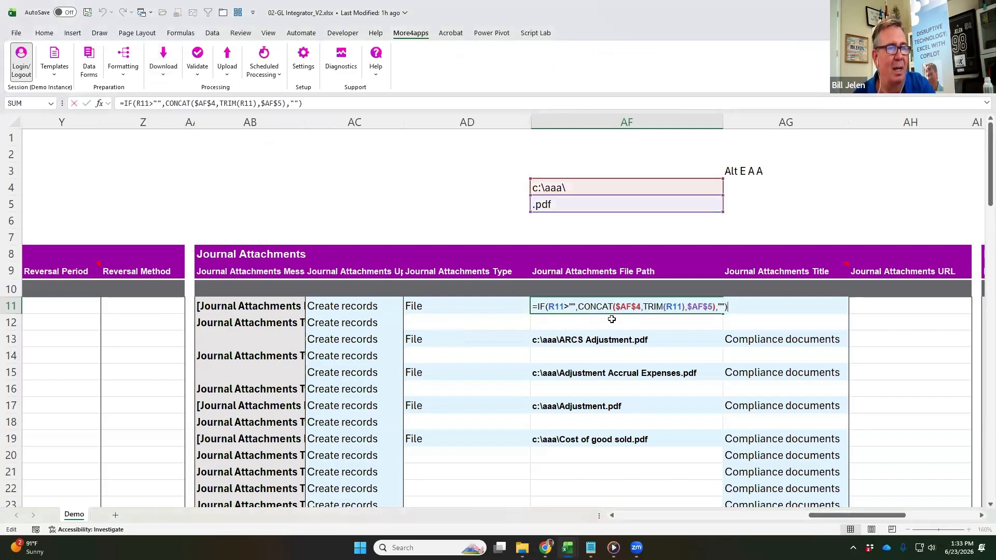
key(Escape)
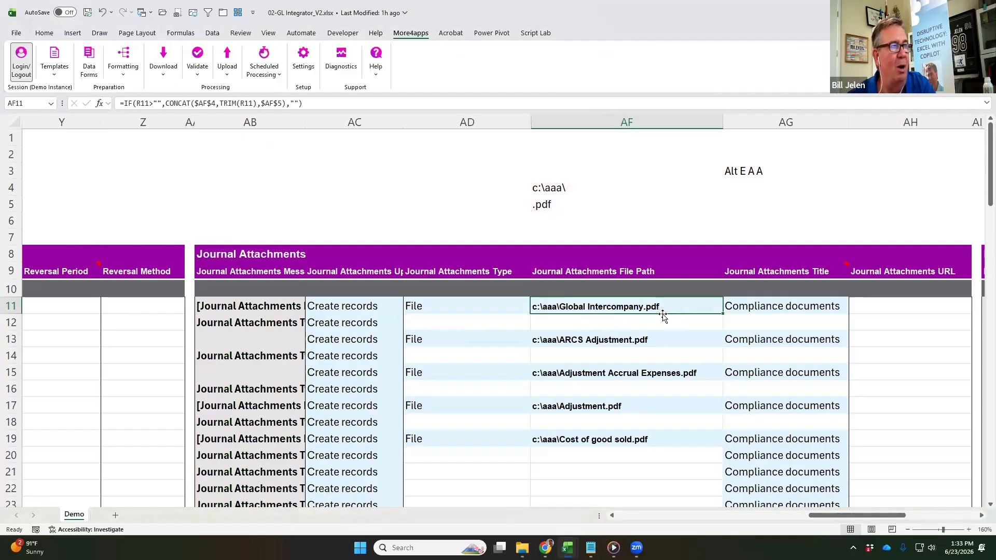
key(Left)
key(Left)
key(Left)
key(Left)
key(Left)
key(Left)
key(Left)
key(Left)
key(Left)
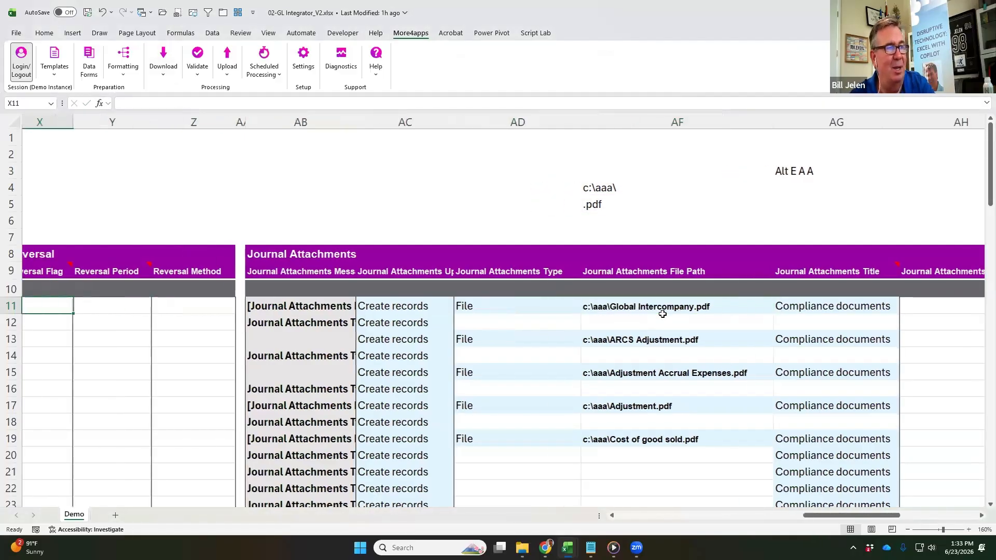
key(Left)
key(Left)
key(Left)
key(Left)
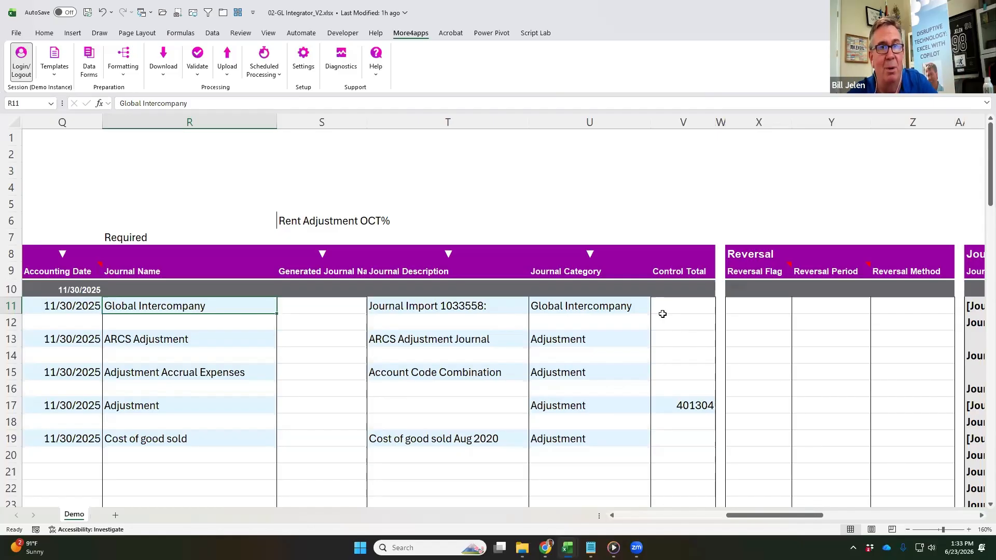
Return from the journal name in R11 to the Journal Attachments File Path formula in AF11
key(Right)
key(Right)
key(Right)
key(Right)
key(Right)
key(Right)
key(Right)
key(Right)
key(Right)
key(Right)
key(Right)
key(Right)
key(Right)
key(Right)
key(Right)
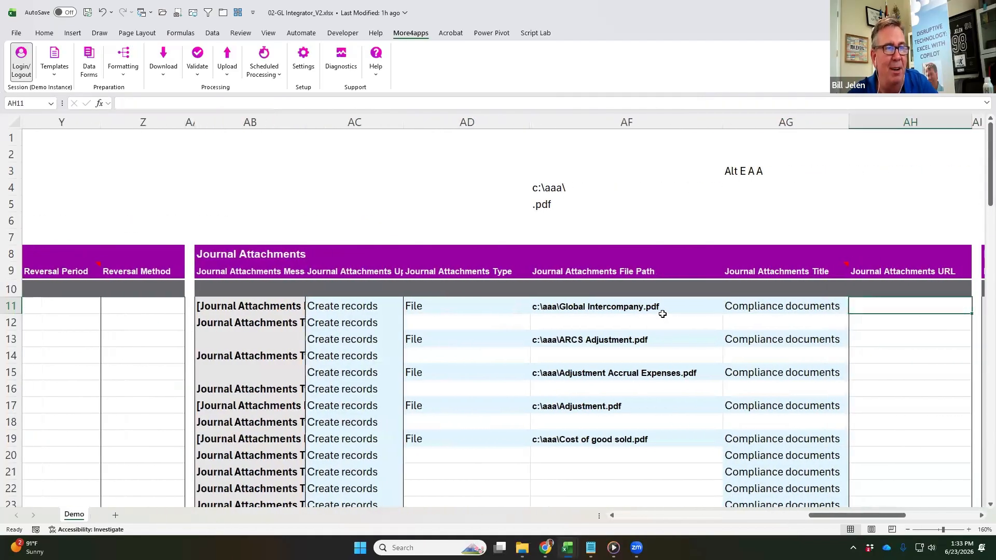
key(Left)
key(Left)
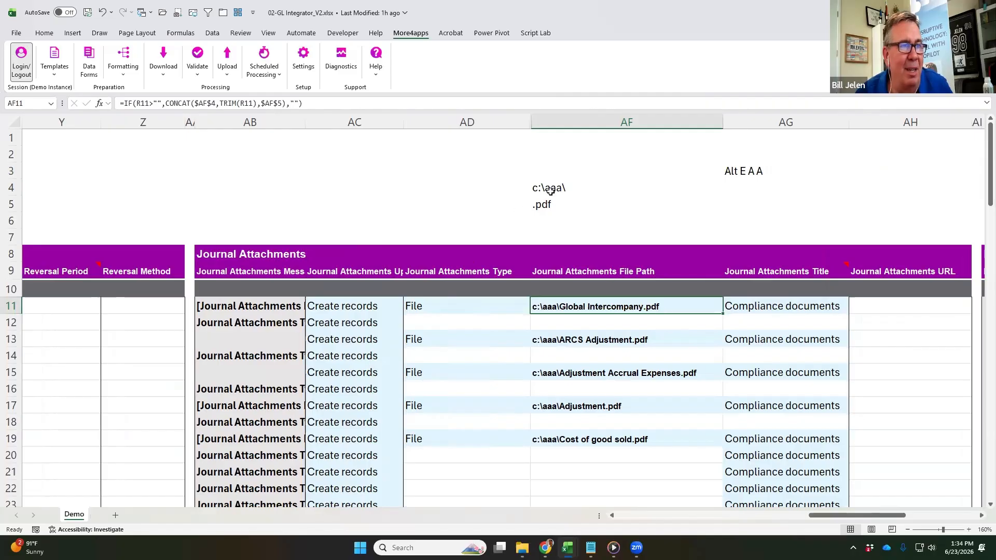
Review the folder path in AF4 and the file extension in AF5, ending on the formula in AF11
click(599, 191)
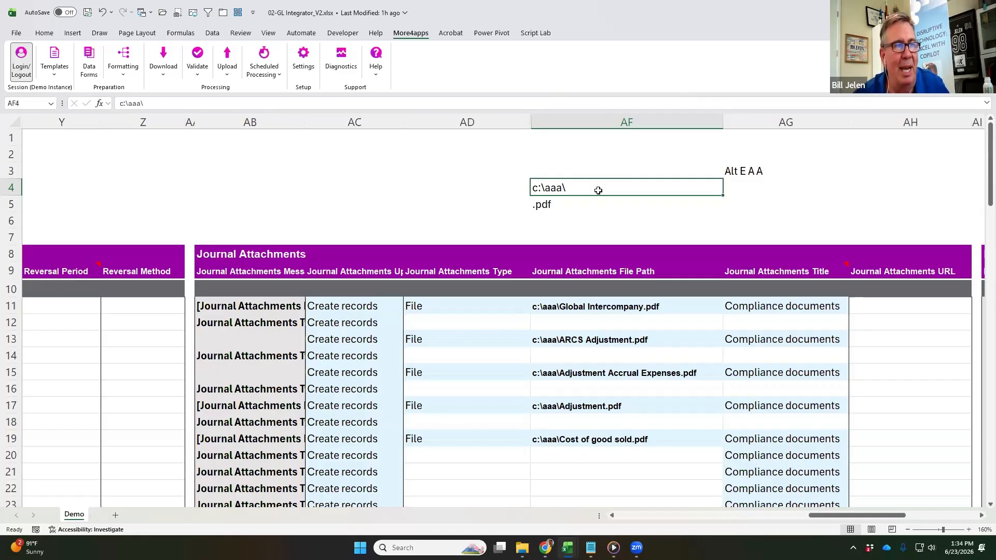
key(Down)
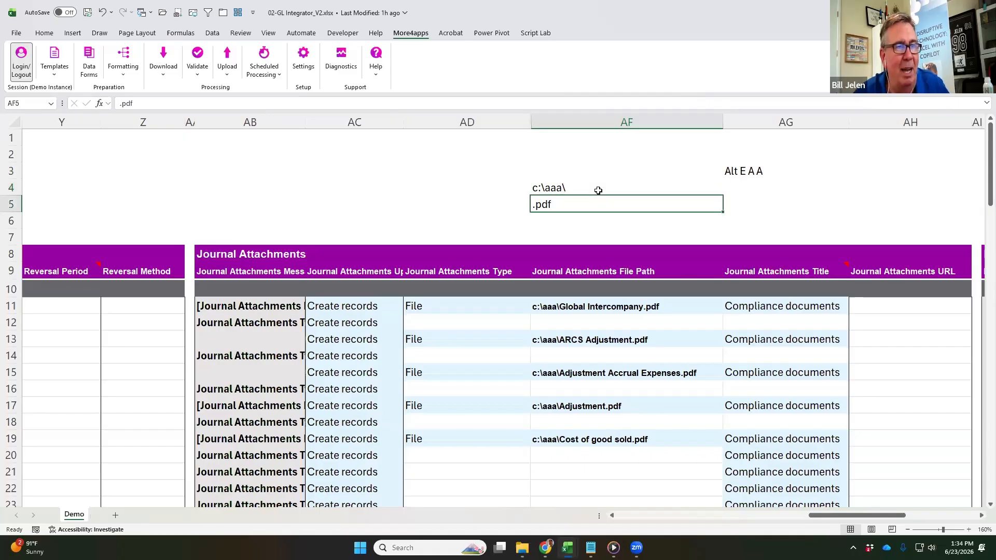
key(Down)
key(Down)
key(Down)
key(Down)
key(Down)
key(Down)
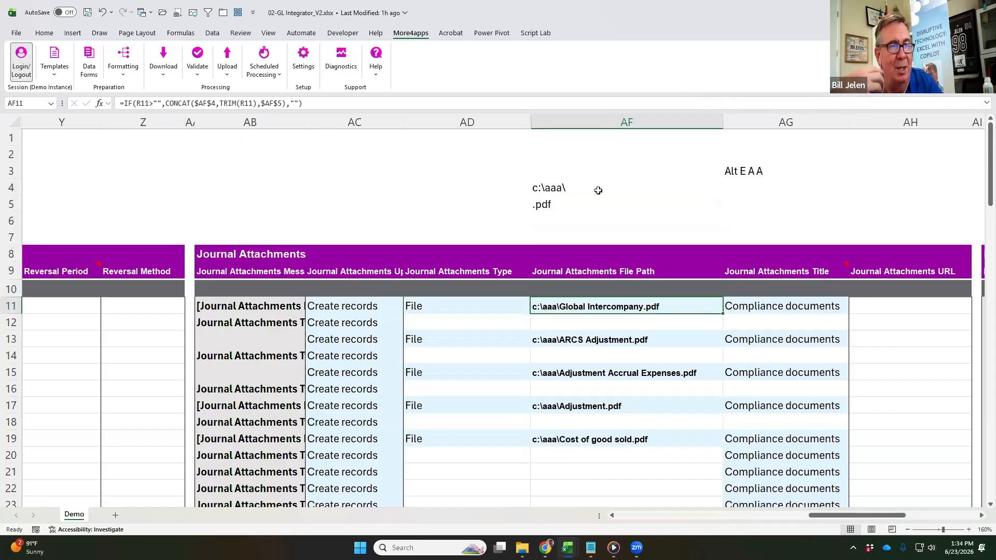
Remove the TRIM function from the AF11 file path formula, making it =IF(R11>"",CONCAT($AF$4,R11,$AF$5),"")
key(F2)
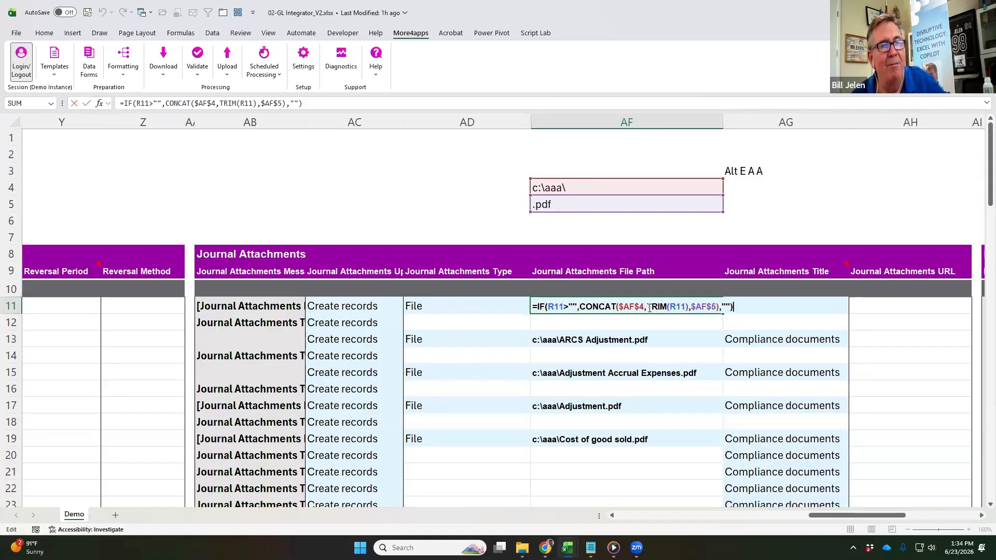
click(674, 312)
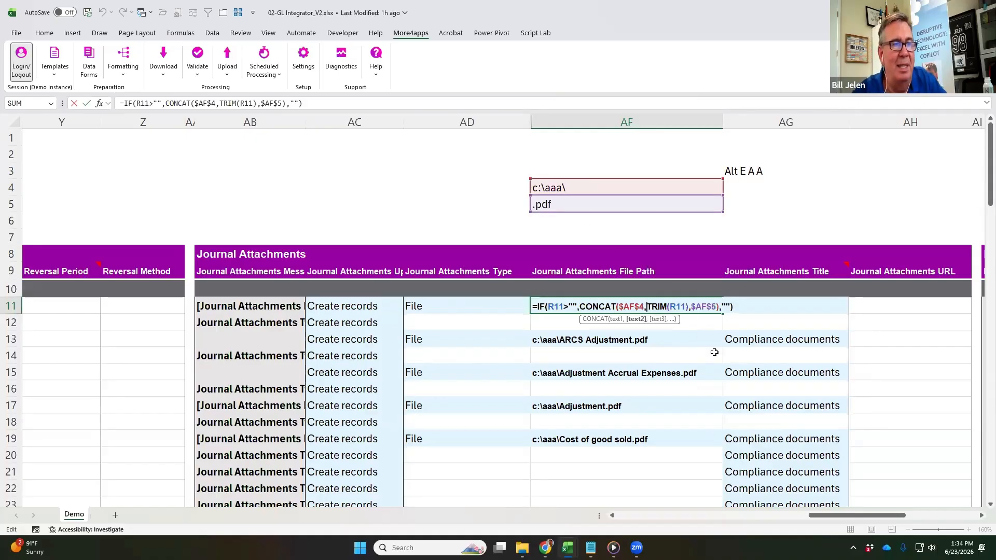
key(Delete)
key(Delete)
key(Delete)
key(Delete)
key(Delete)
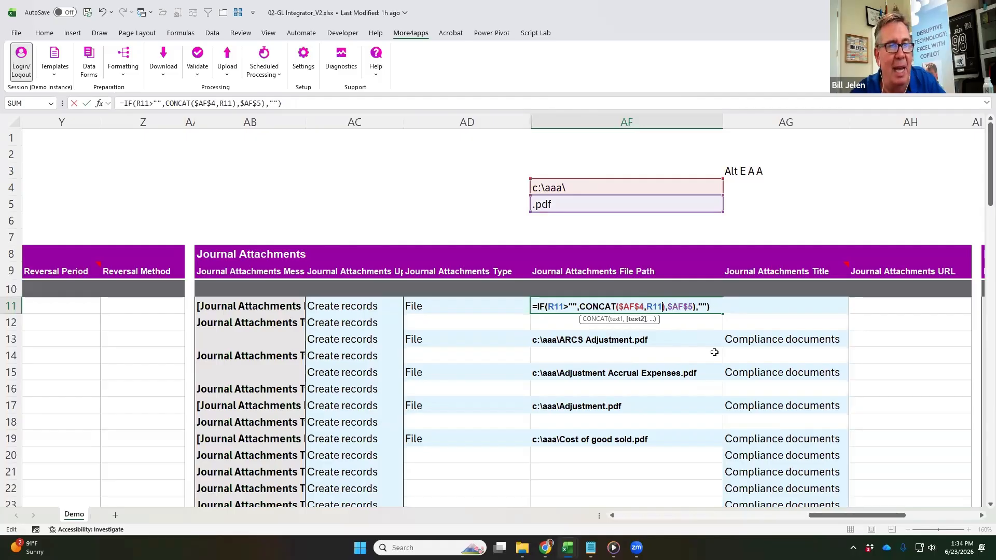
key(Delete)
key(Return)
key(Up)
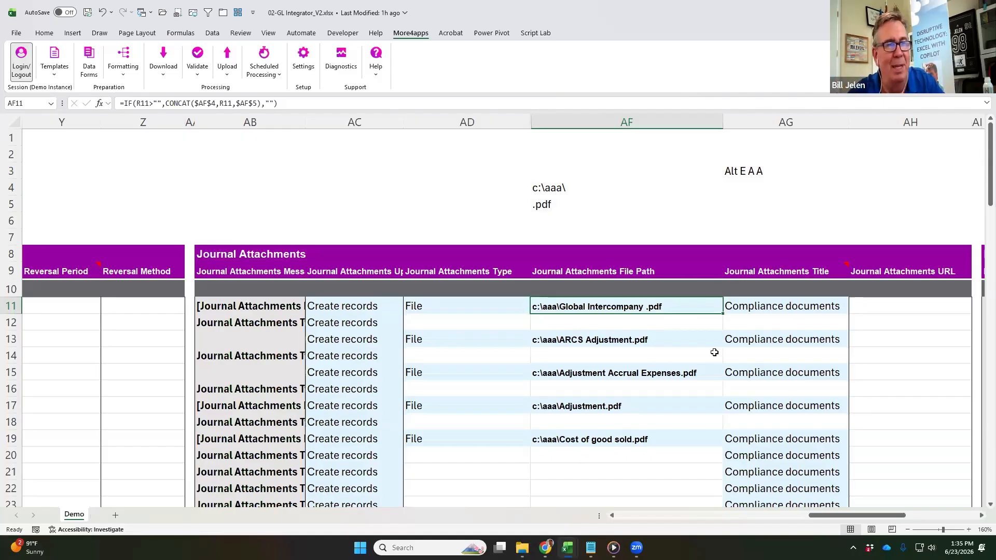
Wrap R11 in TRIM again in AF11, making the formula =IF(R11>"",CONCAT($AF$4,TRIM(R11),$AF$5),"")
key(F2)
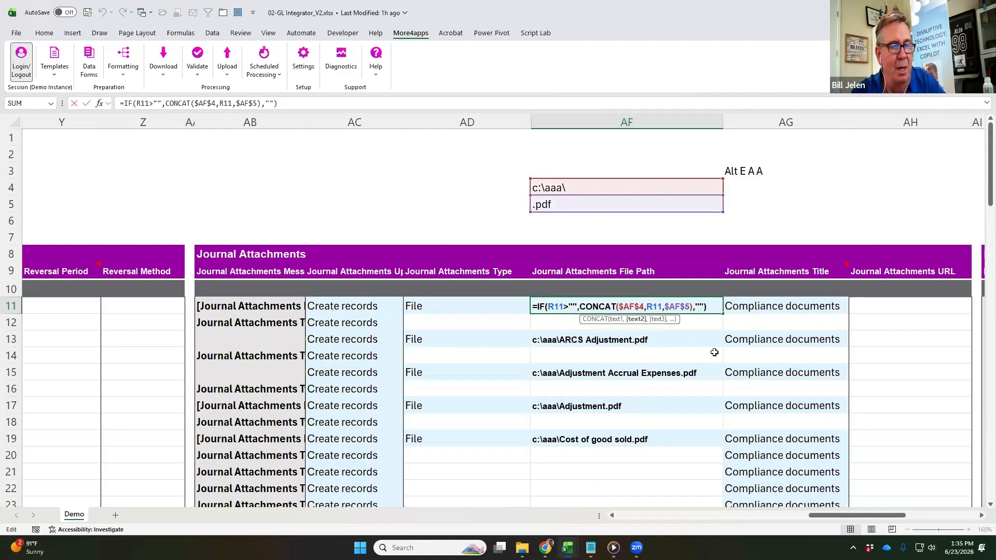
text(TRIM()
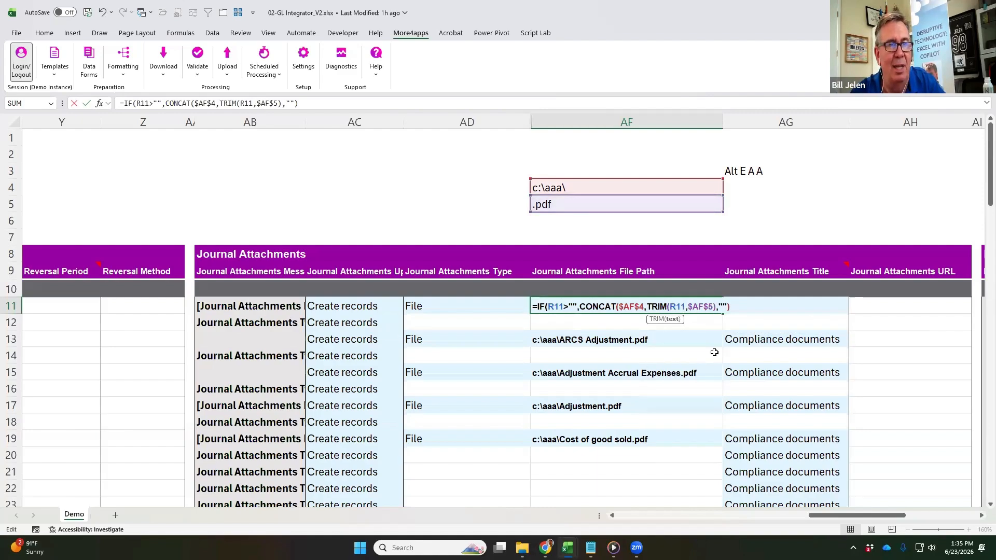
text())
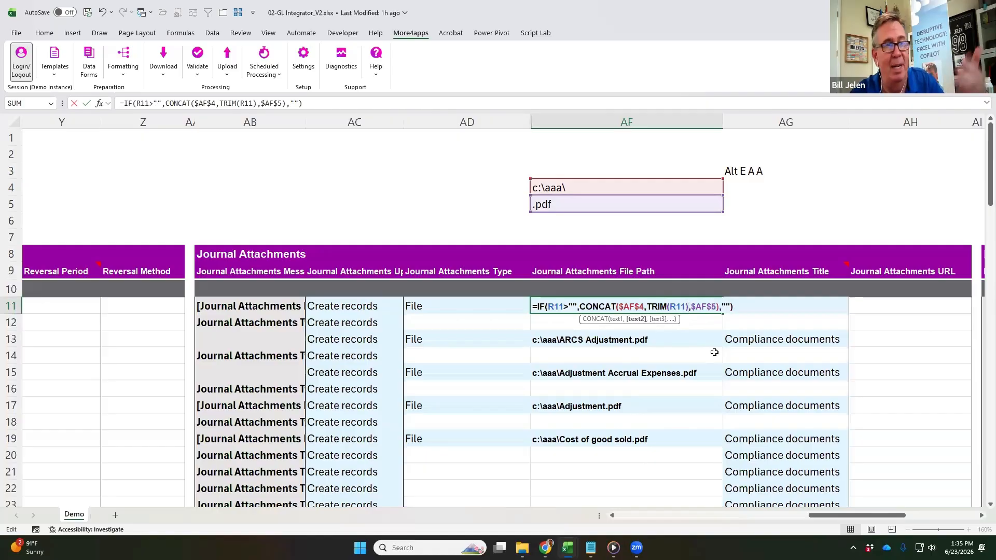
key(Return)
key(Up)
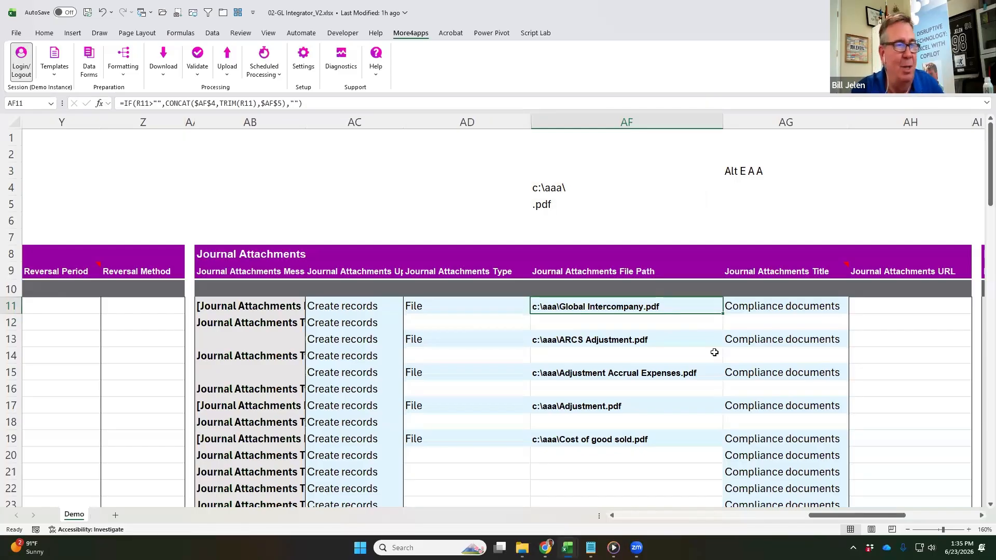
Look over the Lines section in row 11, ending on the Lines Messages cell AJ11
key(Right)
key(Right)
key(Right)
key(Right)
key(Right)
key(Right)
key(Right)
key(Right)
key(Right)
key(Right)
key(Right)
key(Right)
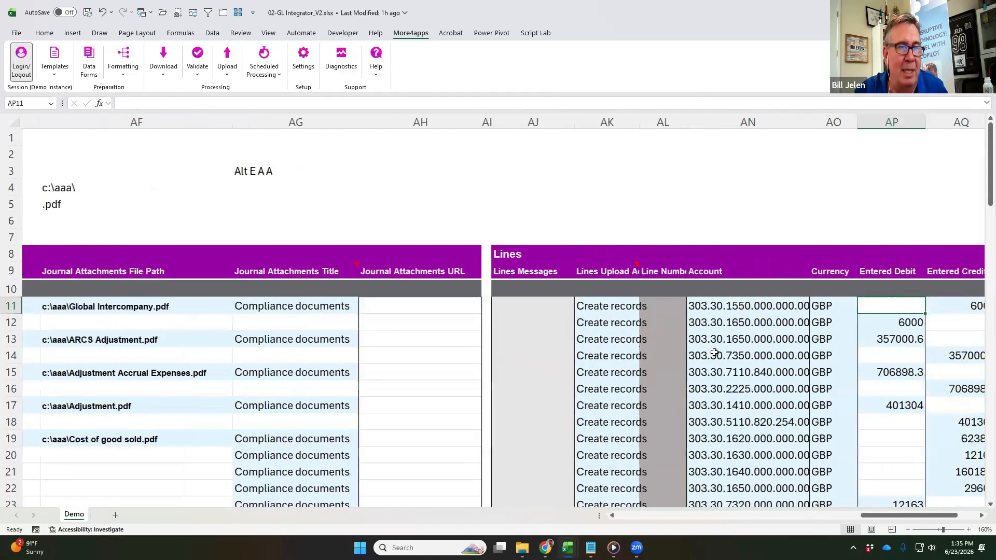
key(Left)
key(Left)
key(Left)
key(Left)
key(Left)
key(Left)
key(Left)
key(Left)
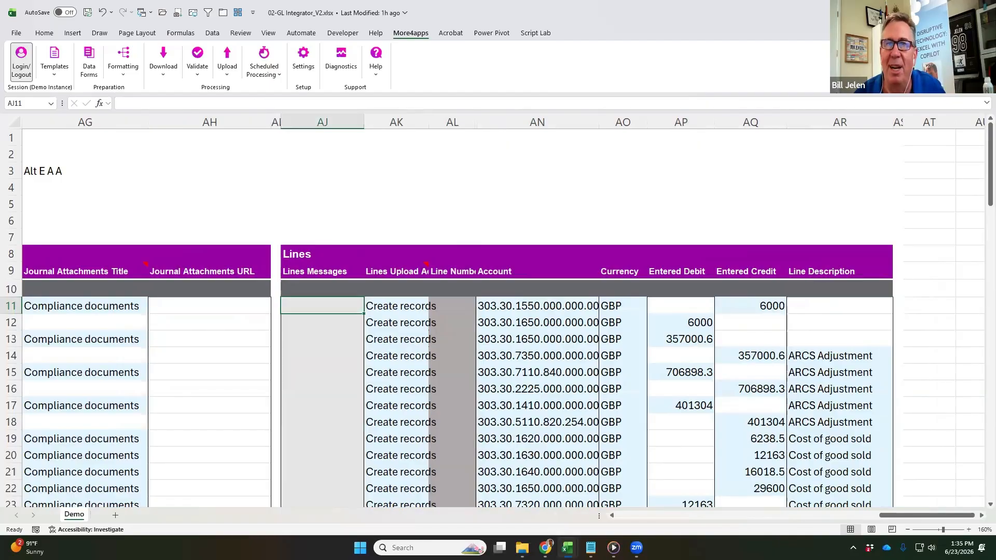
Review the Header, Batch and Journal columns along row 11, ending on the ledger in O11
key(alt+Tab)
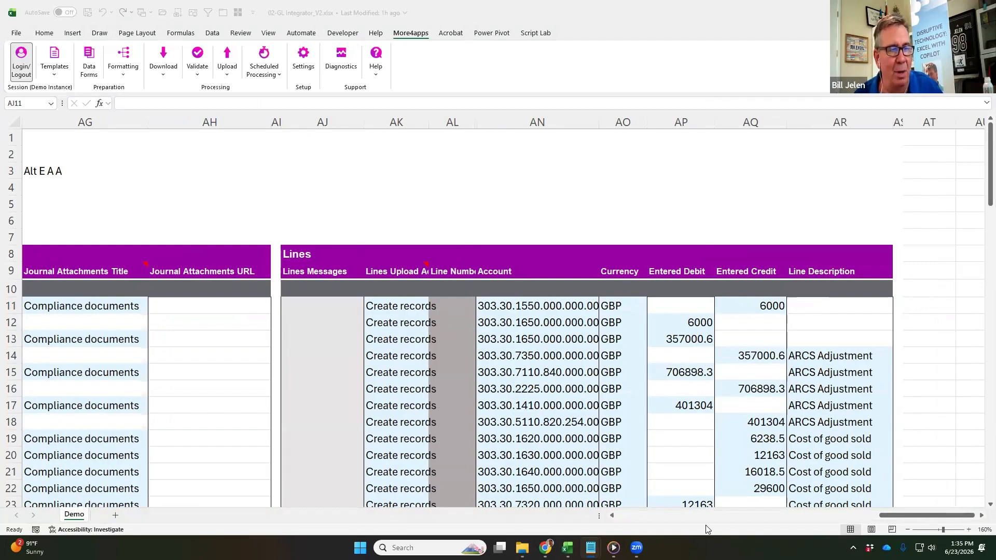
click(638, 516)
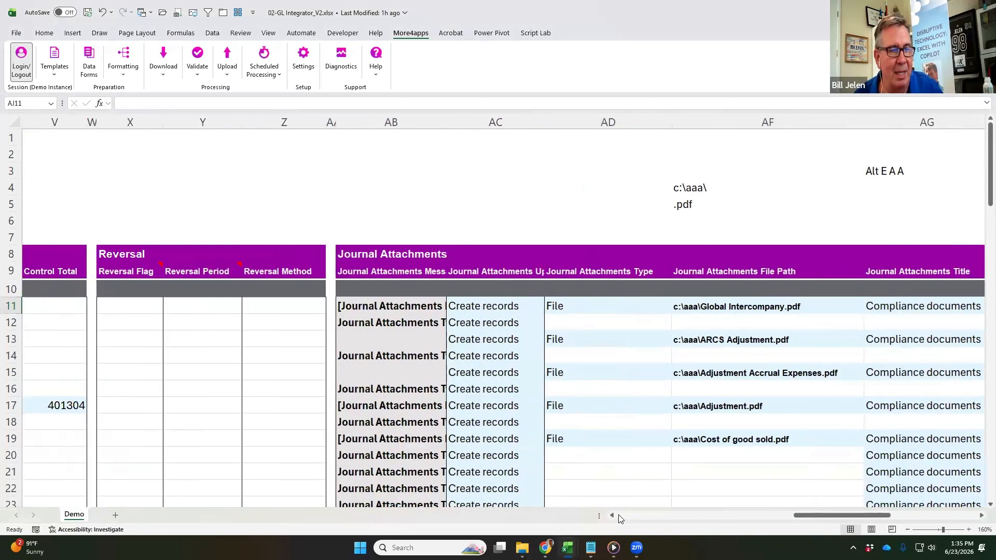
click(620, 516)
click(620, 516)
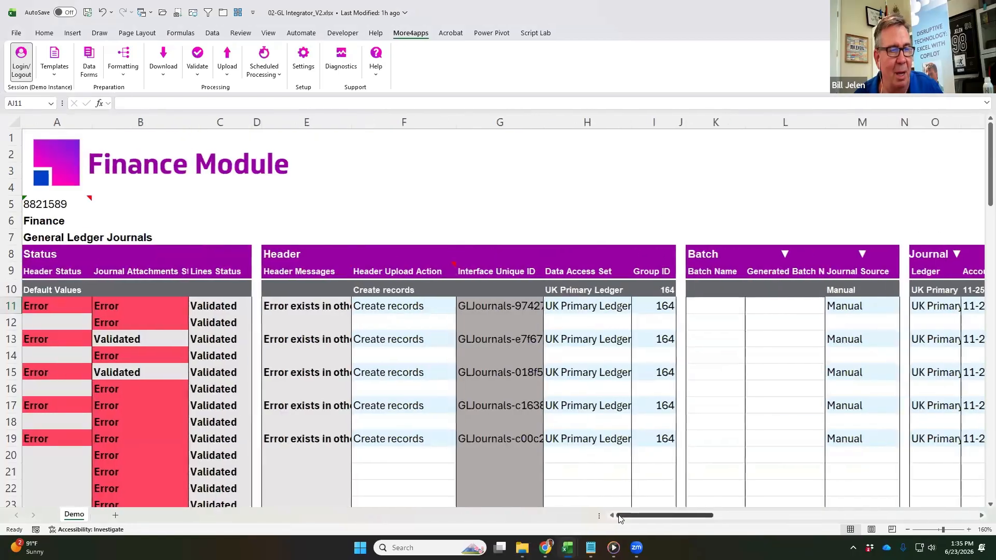
click(384, 304)
key(Right)
key(Right)
key(Right)
key(Right)
key(Right)
key(Right)
key(Right)
key(Right)
key(Right)
key(Right)
key(Right)
key(Right)
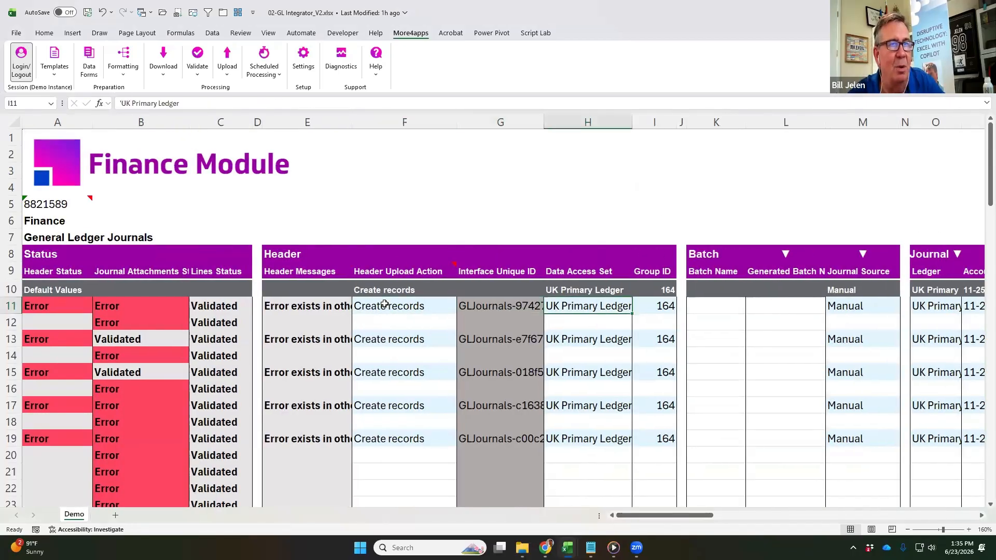
key(Right)
key(Right)
key(Right)
key(Right)
key(Right)
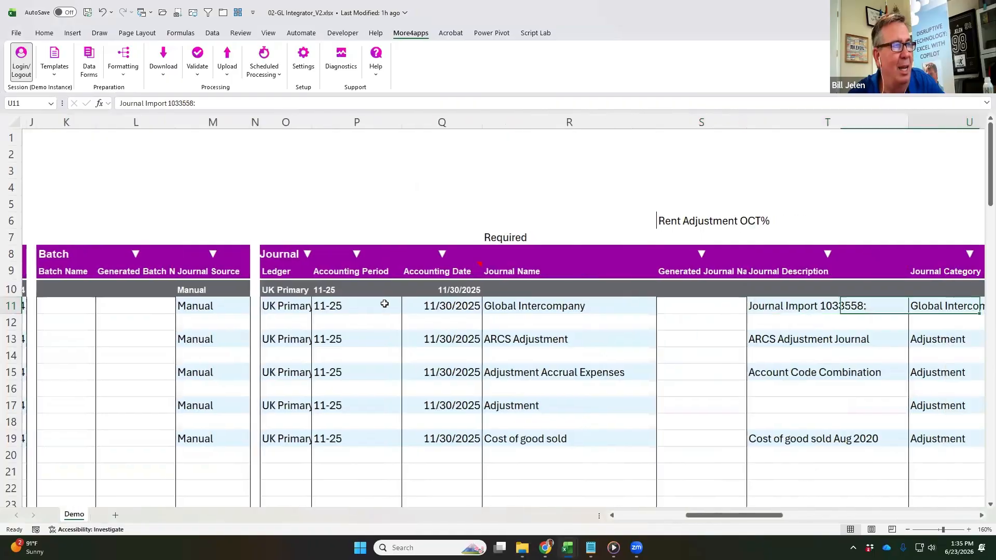
key(Right)
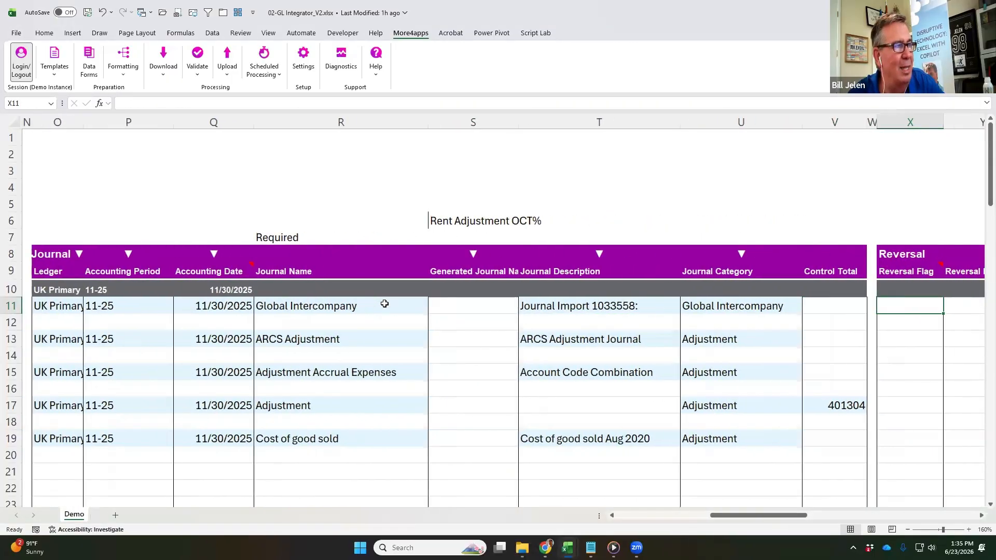
key(Left)
key(Left)
key(Left)
key(Left)
key(Left)
key(Left)
key(Left)
key(Left)
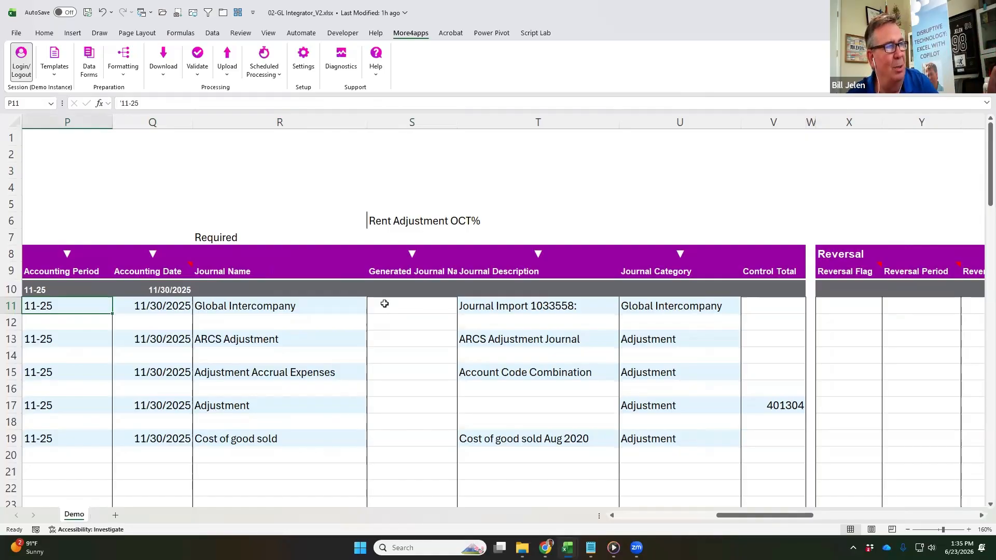
key(Left)
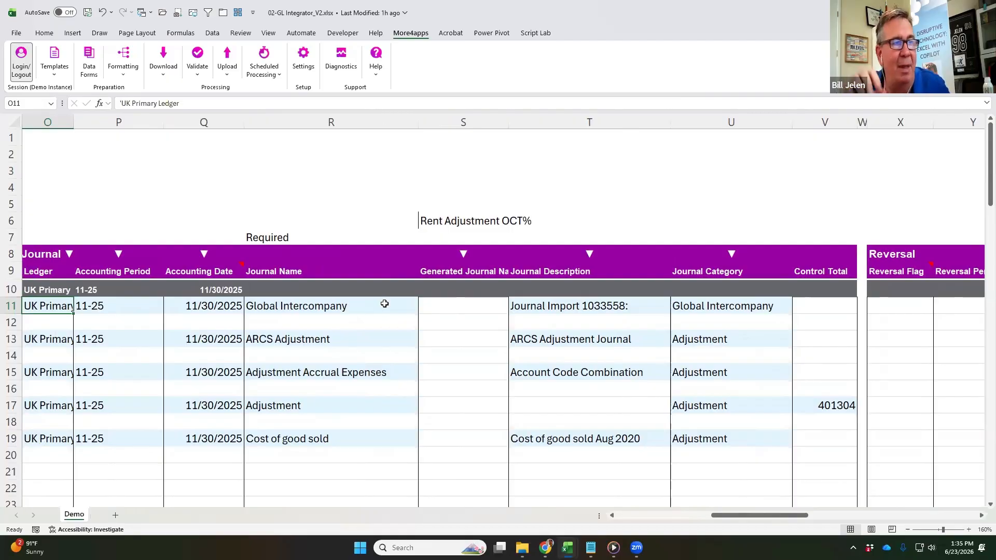
Freeze panes at S11 to lock the header rows and the columns from Ledger to Journal Name
click(452, 305)
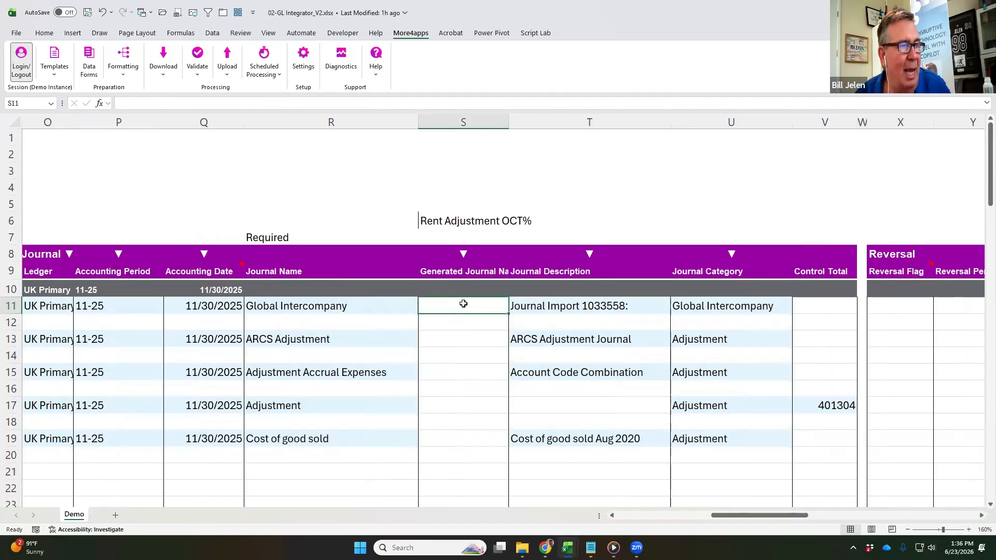
click(269, 32)
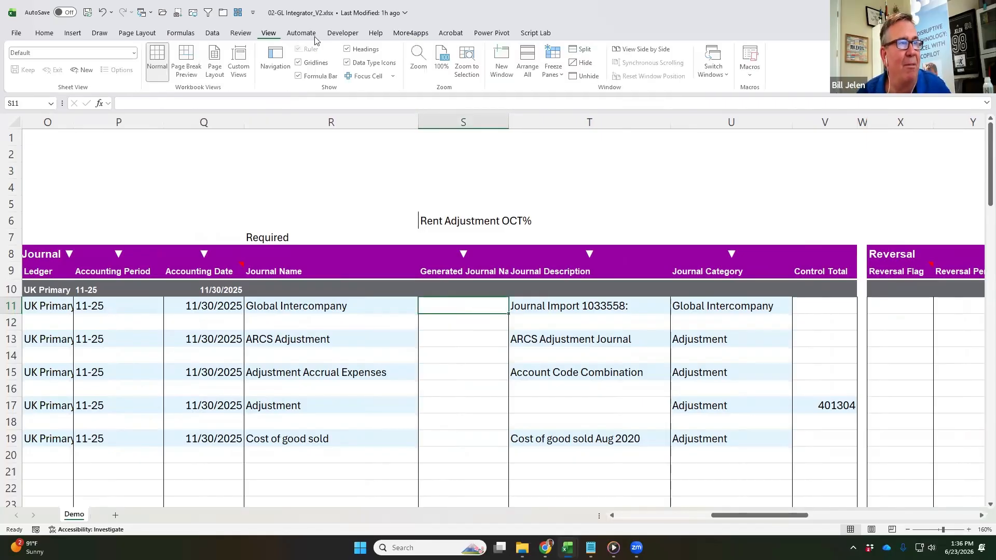
click(552, 75)
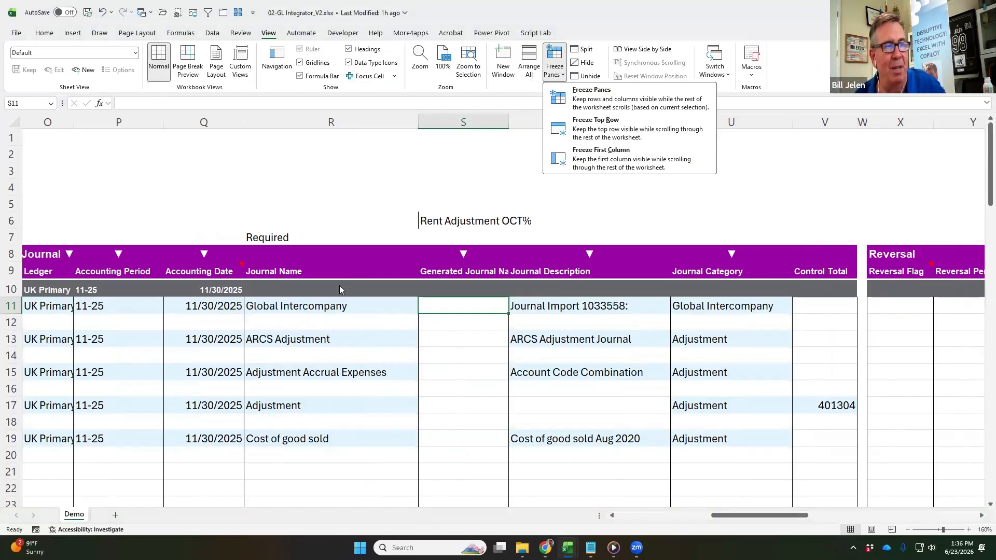
click(591, 99)
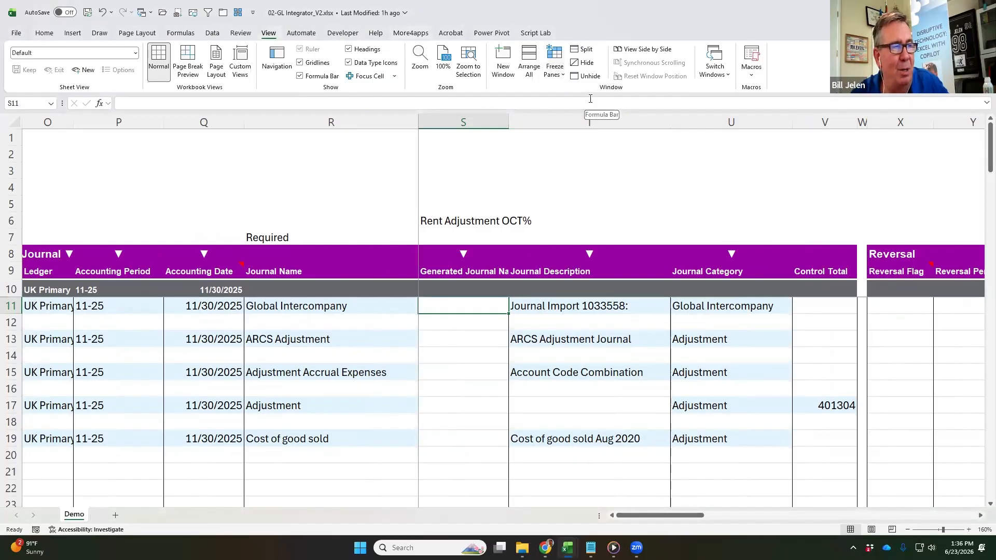
Compare the Journal Attachments file paths and titles with the frozen journal name columns
key(Right)
key(Right)
key(Right)
key(Right)
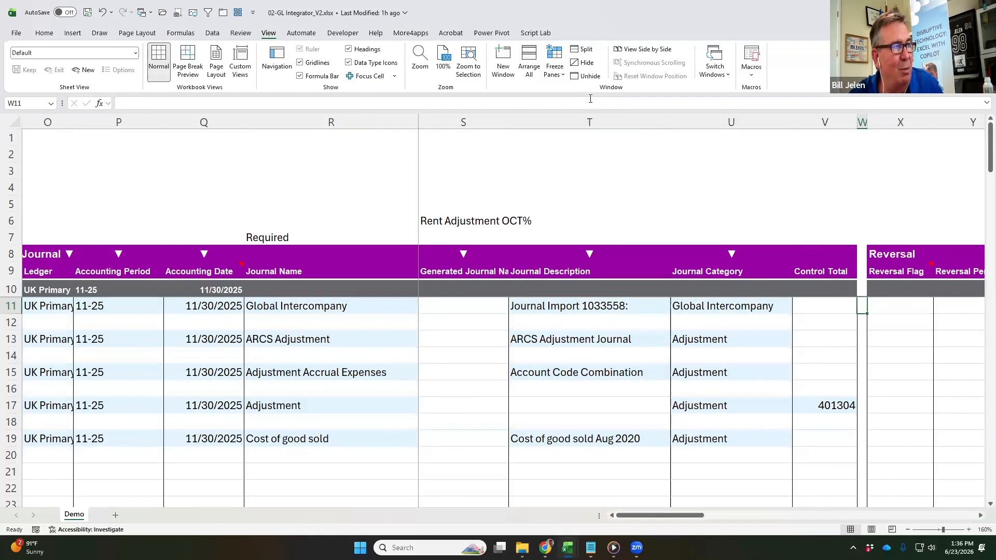
key(Right)
key(Right)
key(Right)
key(Right)
key(Right)
key(Right)
key(Right)
key(Right)
key(Right)
key(Right)
key(Right)
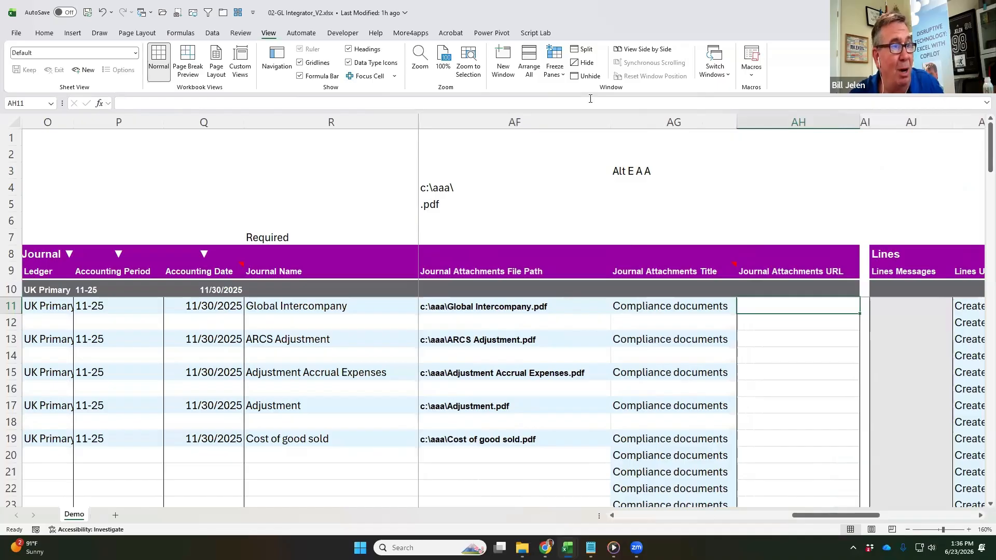
Examine the Lines accounts, debits, credits and descriptions beside the frozen journal columns
key(Right)
key(Right)
key(Right)
key(Right)
key(Right)
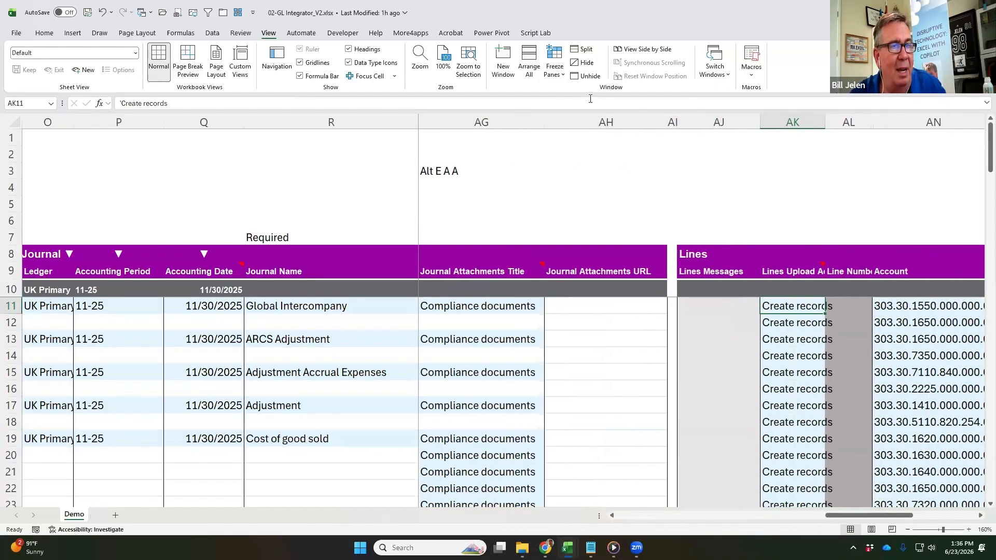
key(Right)
key(Right)
key(Right)
key(Right)
key(Right)
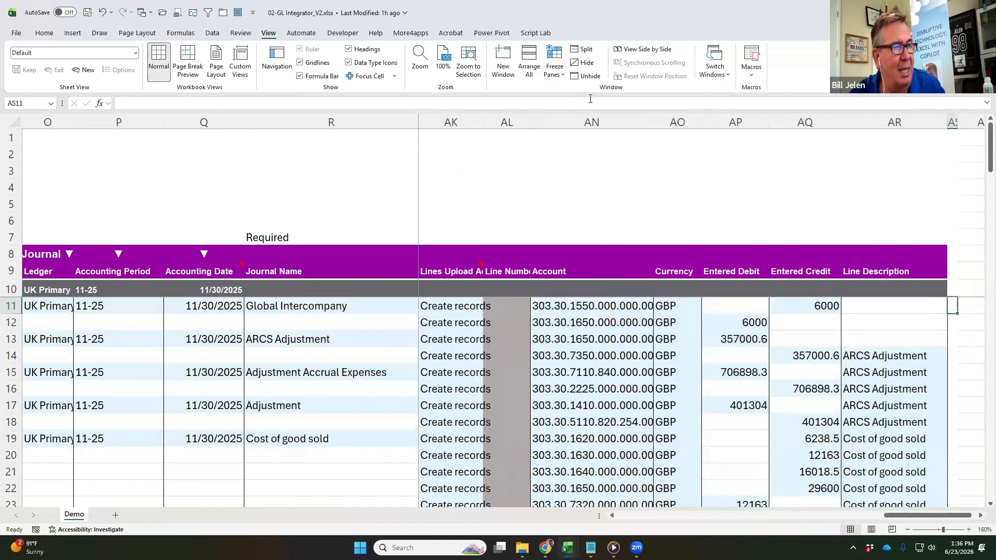
key(Left)
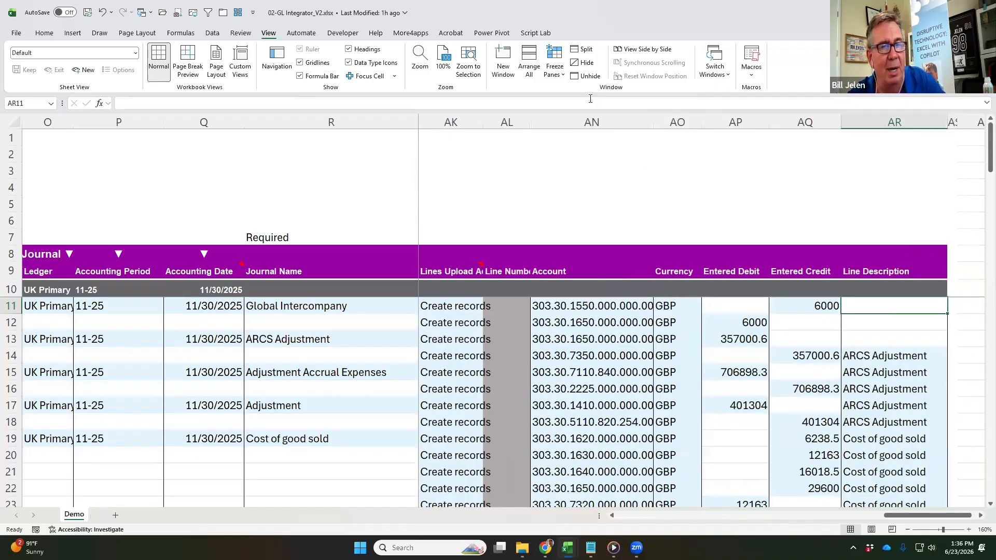
key(Page_Down)
key(Page_Up)
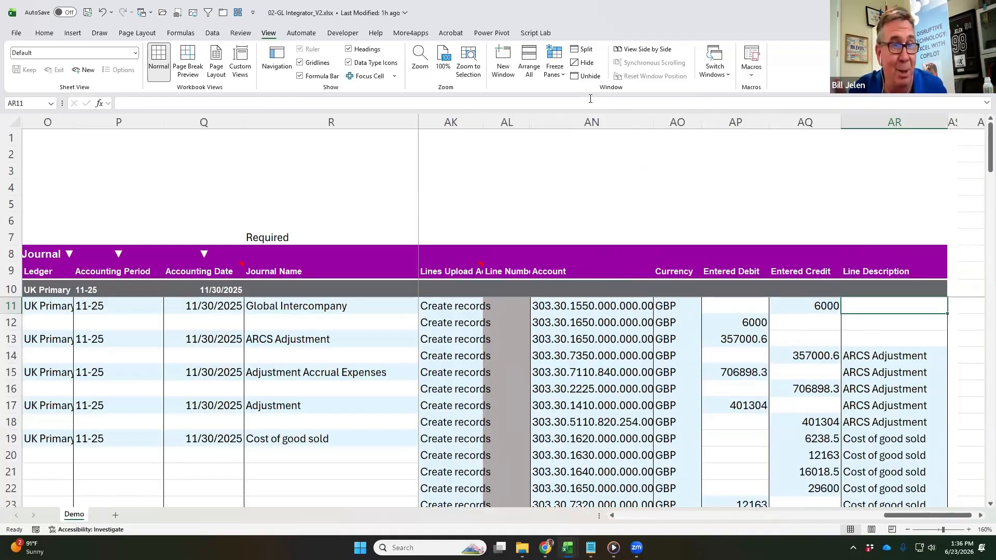
Trace row 11 back past the frozen columns to the out-of-view Journal Attachments Status cell B11
key(Left)
key(Left)
key(Left)
key(Left)
key(Left)
key(Left)
key(Left)
key(Left)
key(Left)
key(Left)
key(Left)
key(Left)
key(Left)
key(Left)
key(Left)
key(Left)
key(Left)
key(Left)
key(Left)
key(Left)
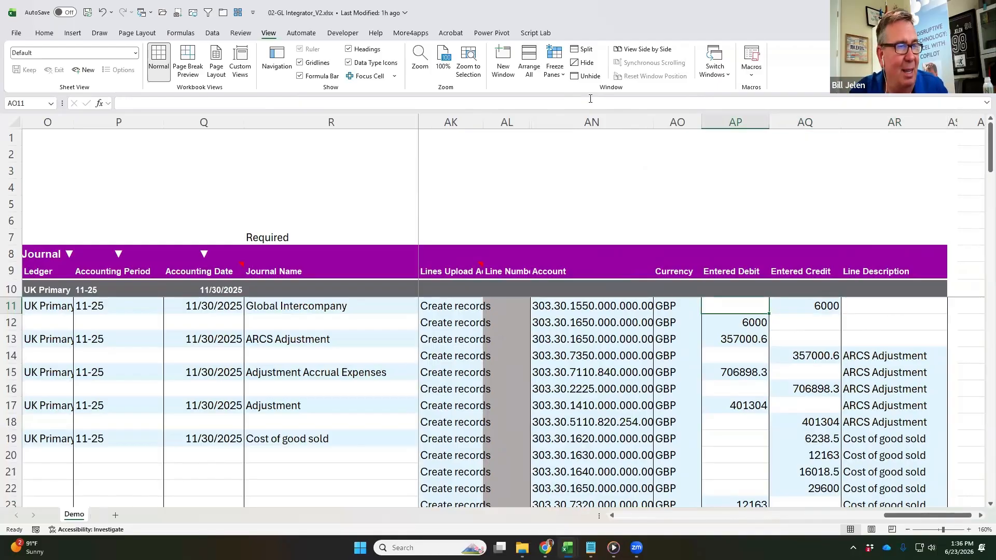
key(Left)
key(Left)
key(Left)
key(Left)
key(Left)
key(Left)
key(Left)
key(Left)
key(Left)
key(Left)
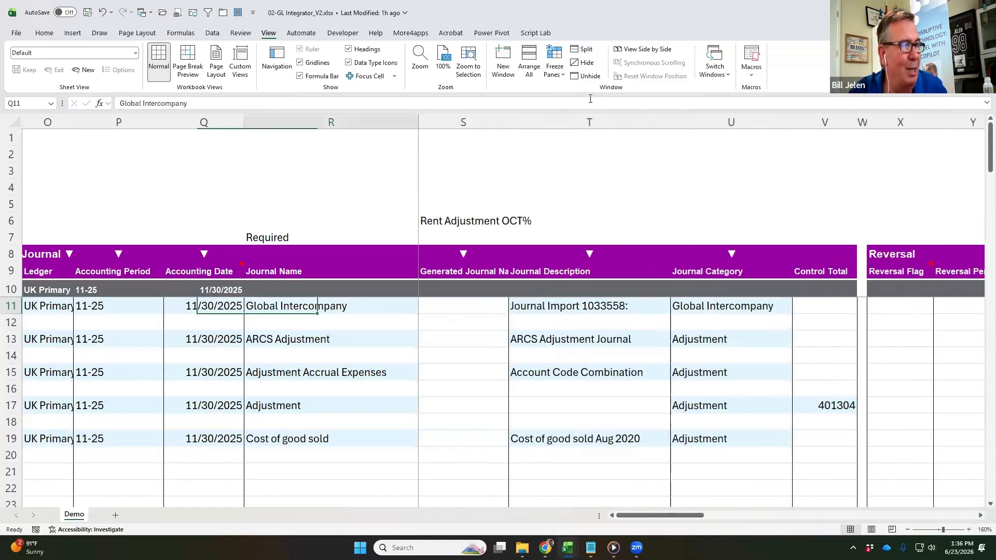
key(Left)
key(Left)
key(Left)
key(Left)
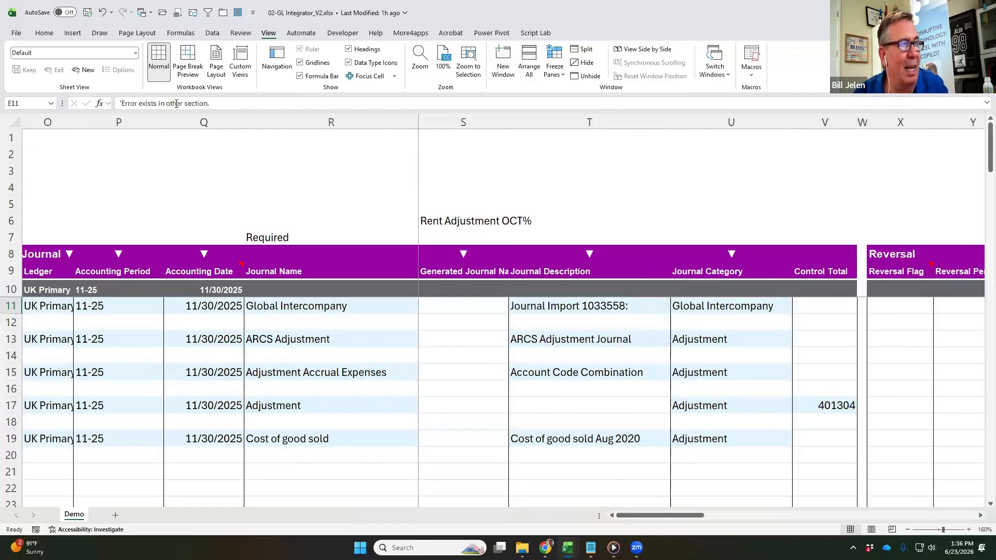
key(Left)
key(Left)
key(Left)
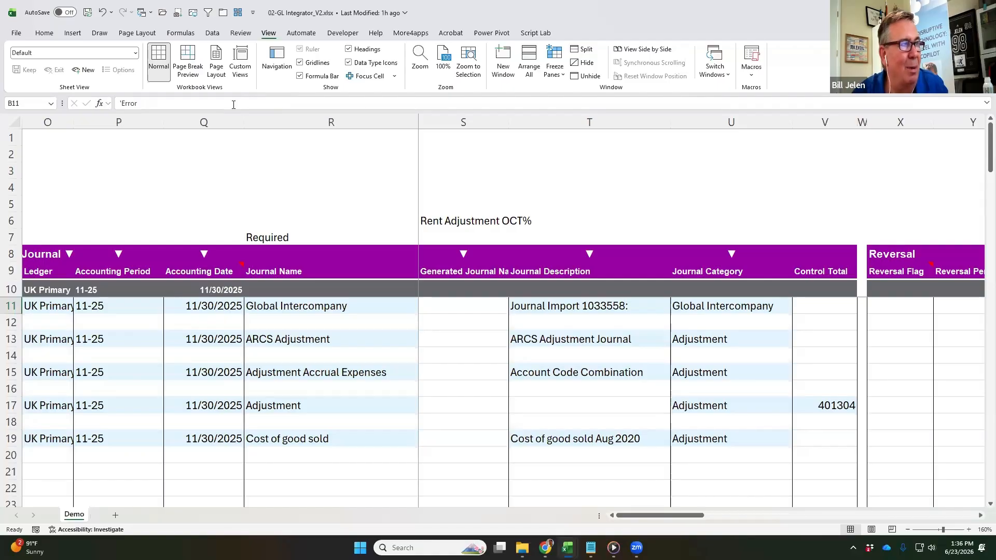
Return along row 11 from B11 to the Journal Description in T11
key(Right)
key(Right)
key(Right)
key(Right)
key(Right)
key(Right)
key(Right)
key(Right)
key(Right)
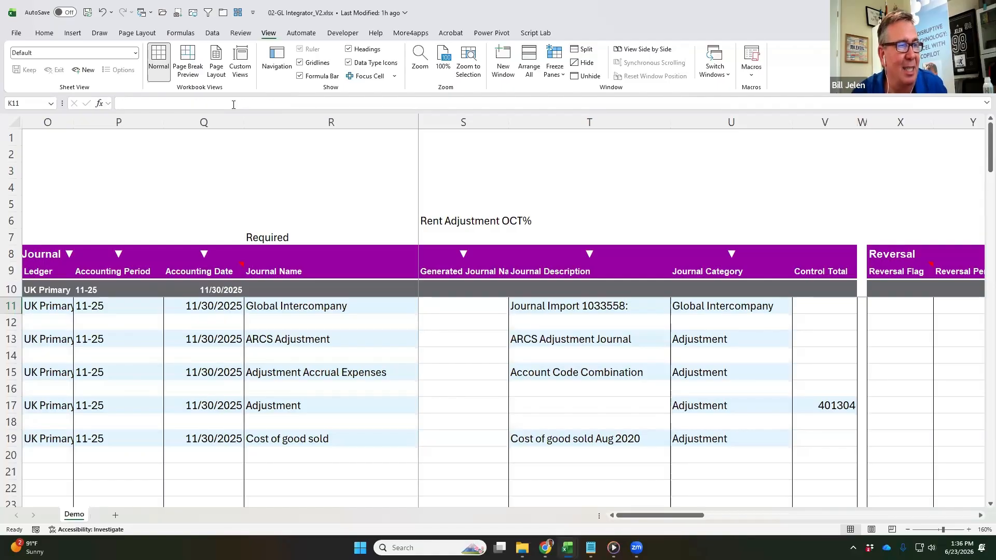
key(Right)
key(Right)
key(Right)
key(Right)
key(Right)
key(Right)
key(Right)
key(Right)
key(Right)
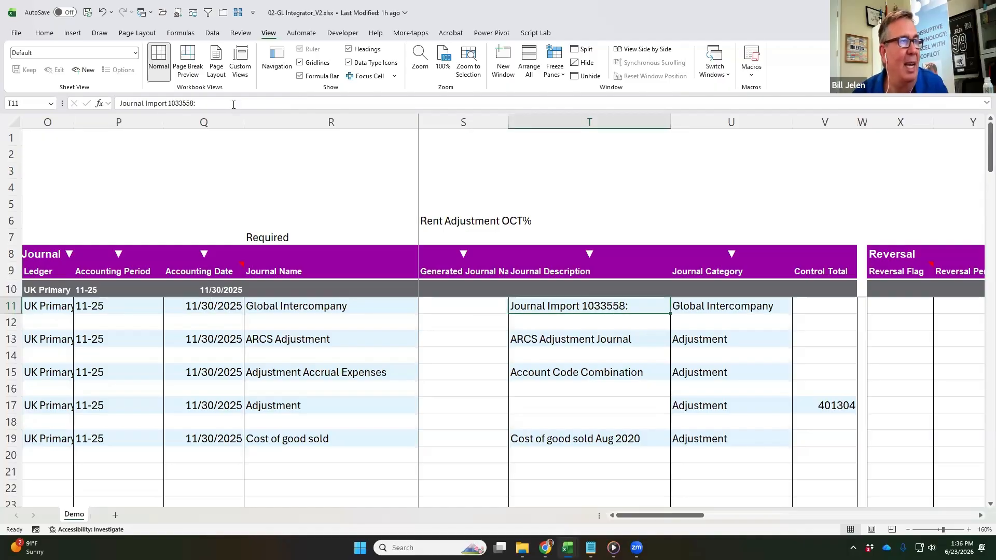
Show the More4apps validation options available for the GL journals without running a validation
click(418, 35)
click(202, 77)
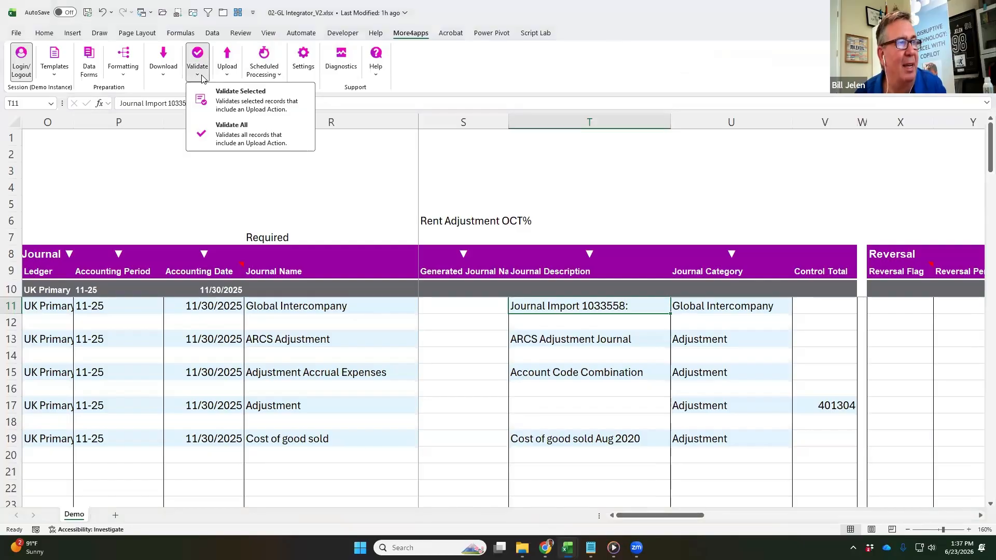
click(473, 8)
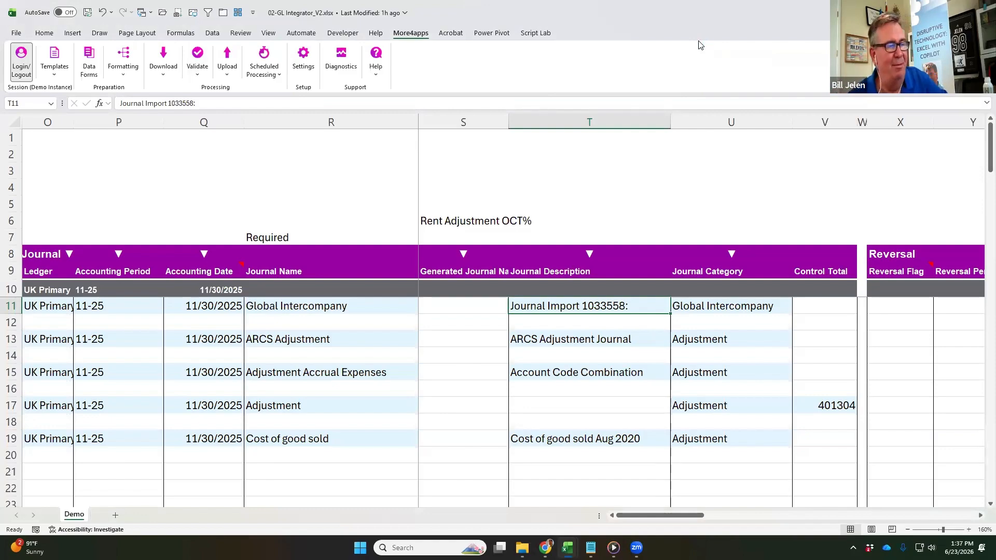
Switch to the 00-ExcelForOracle.xlsx agenda and check off "CONCAT function, with TRIM" and "Freeze Panes"
key(alt+Tab)
key(alt+Tab)
key(alt+Tab)
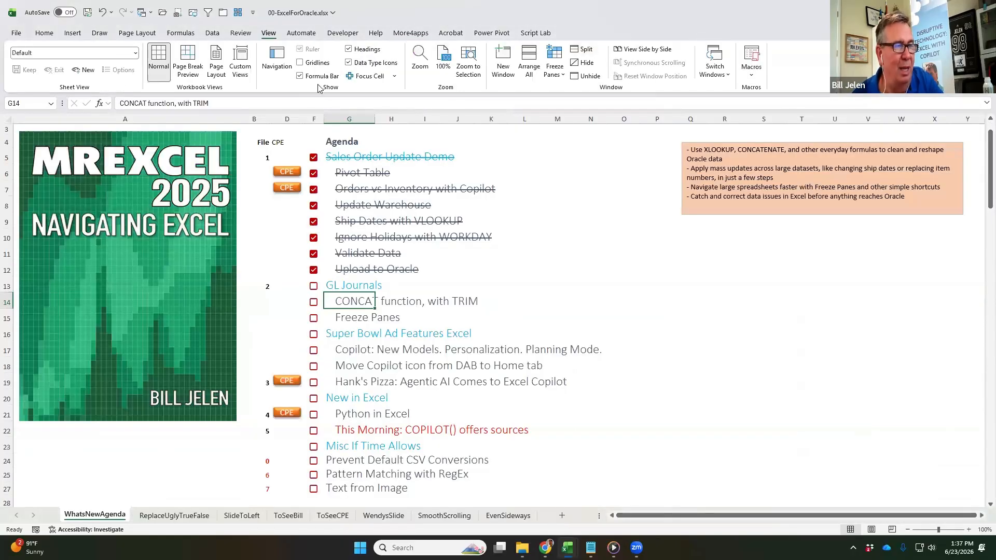
key(Left)
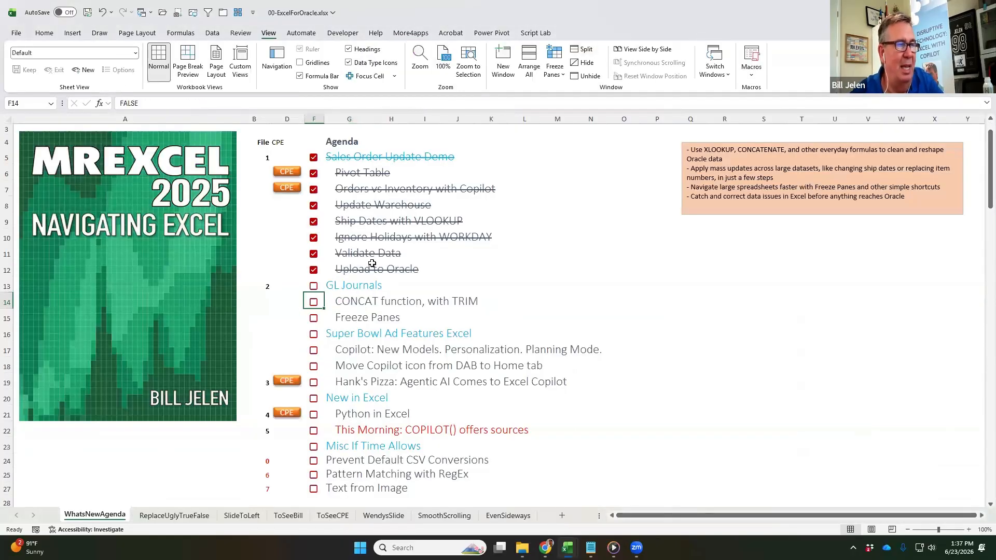
key(space)
key(Down)
key(space)
Check off the "GL Journals" heading and select the checkbox cell F17 for the Copilot new models topic
key(Up)
key(Up)
key(space)
key(Down)
key(Down)
key(Down)
key(Down)
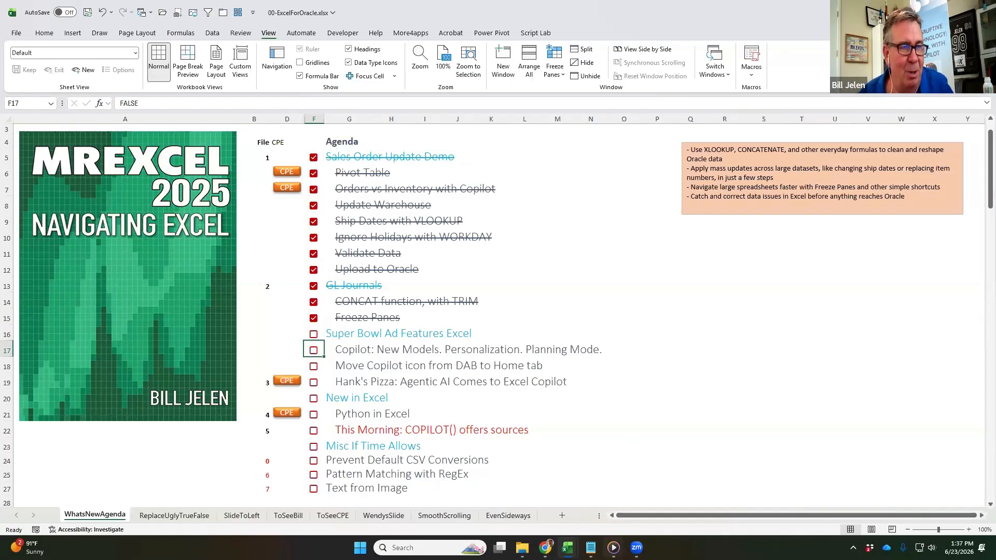
Switch to Media Player and play the HanksPizzaCC video from its start, pausing at the laptop spreadsheet scene
click(614, 548)
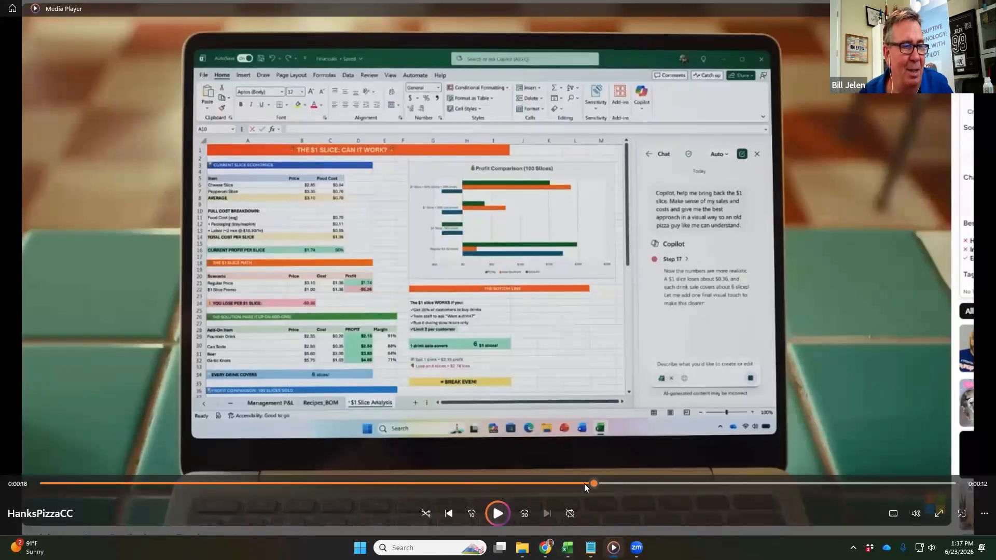
drag(584, 483, 67, 479)
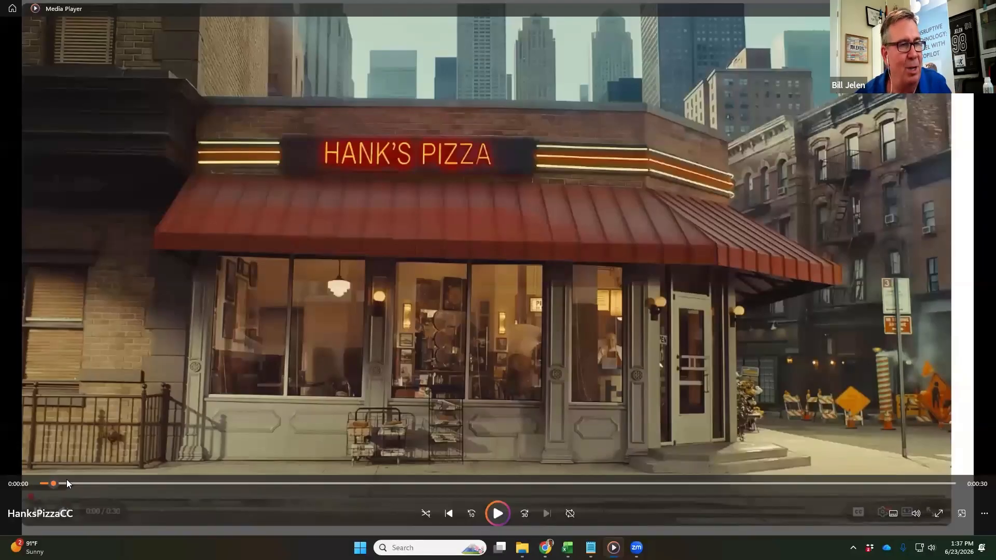
click(497, 514)
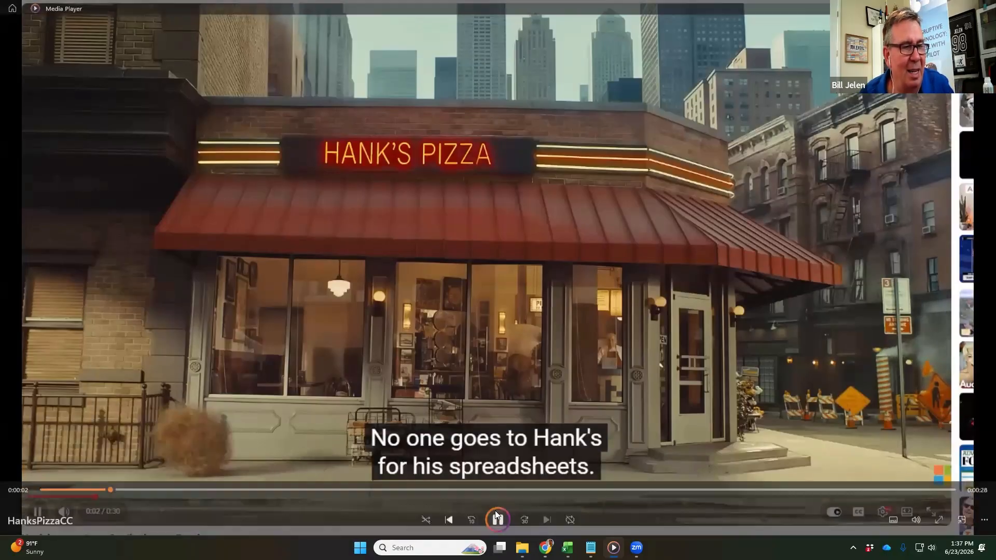
click(495, 511)
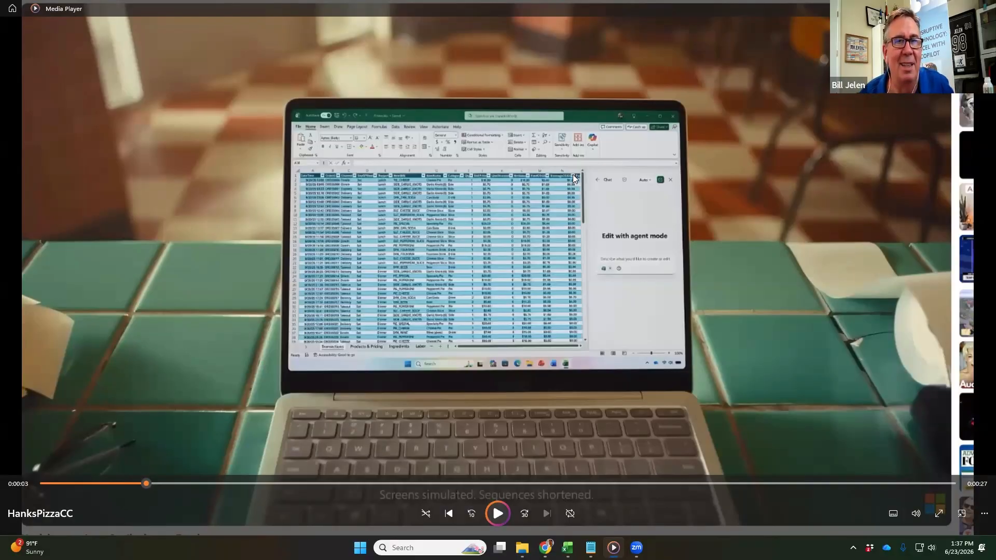
Continue the HanksPizzaCC video in stages, pausing at about 0:17 and at the aerial street scene at about 0:20
click(499, 507)
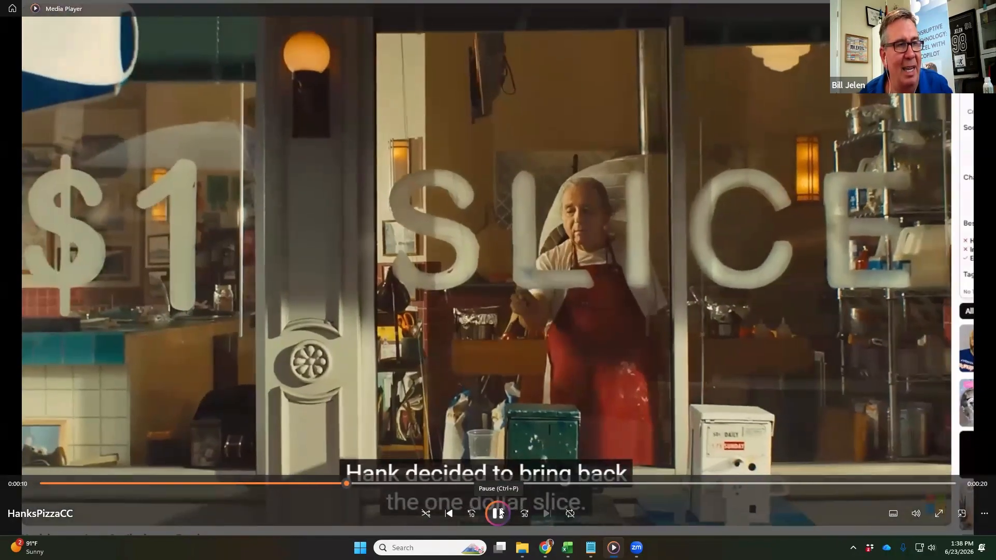
click(499, 512)
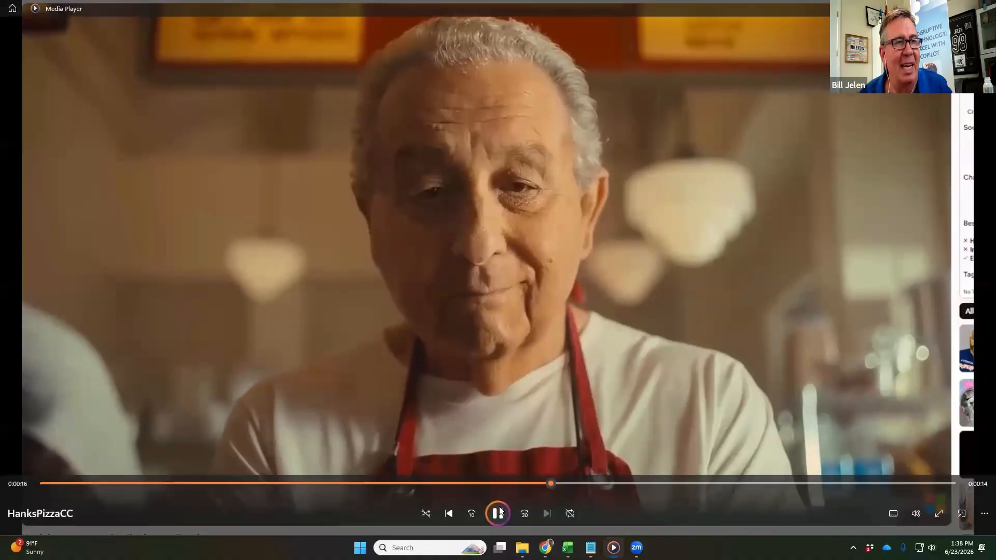
click(499, 507)
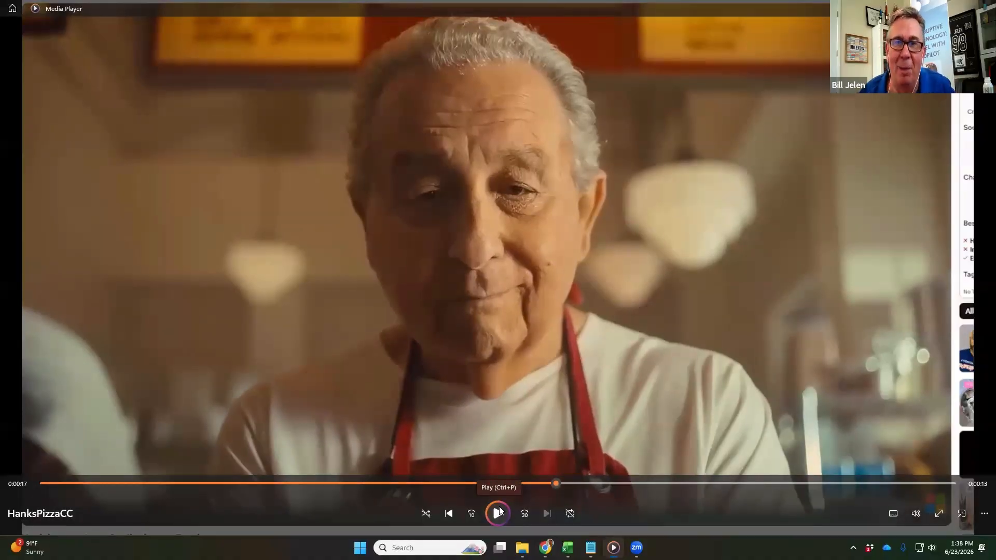
click(499, 510)
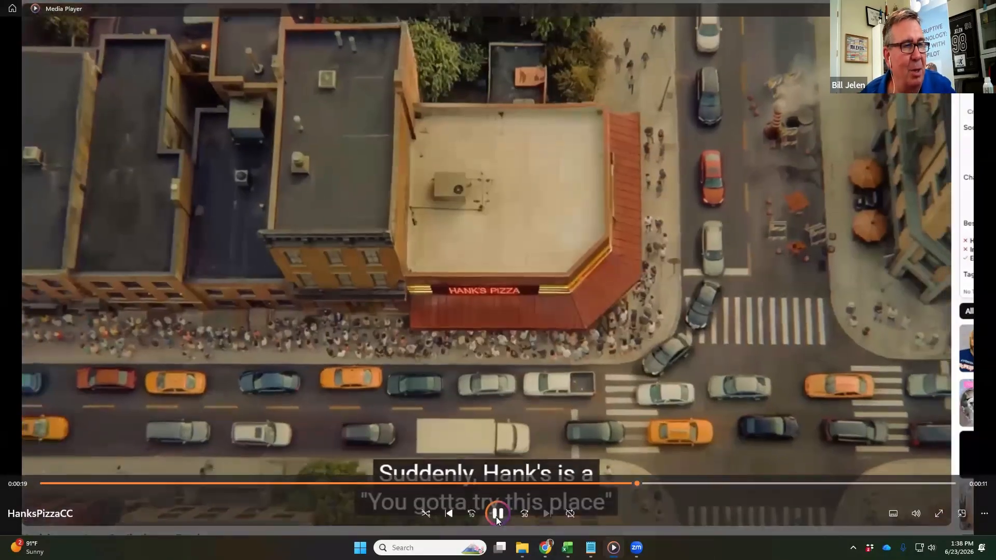
click(497, 515)
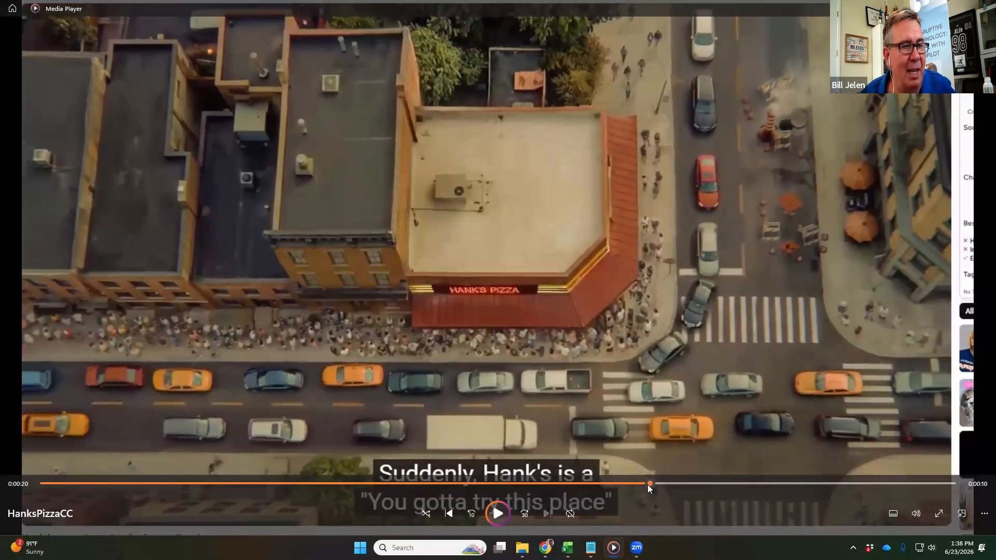
Replay HanksPizzaCC from the $1 Slice Analysis scene at about 0:18, and return to the agenda workbook in Excel
drag(649, 484, 598, 487)
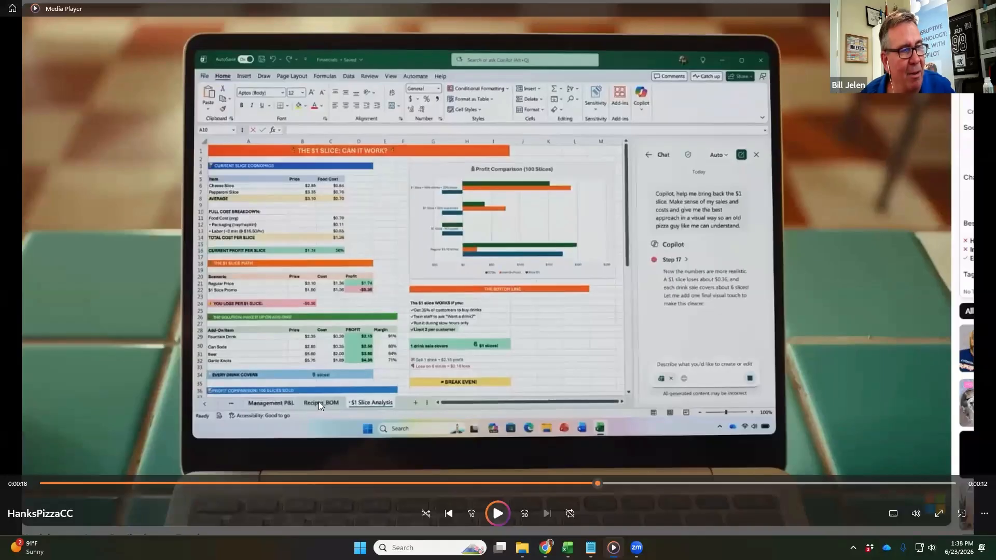
click(498, 512)
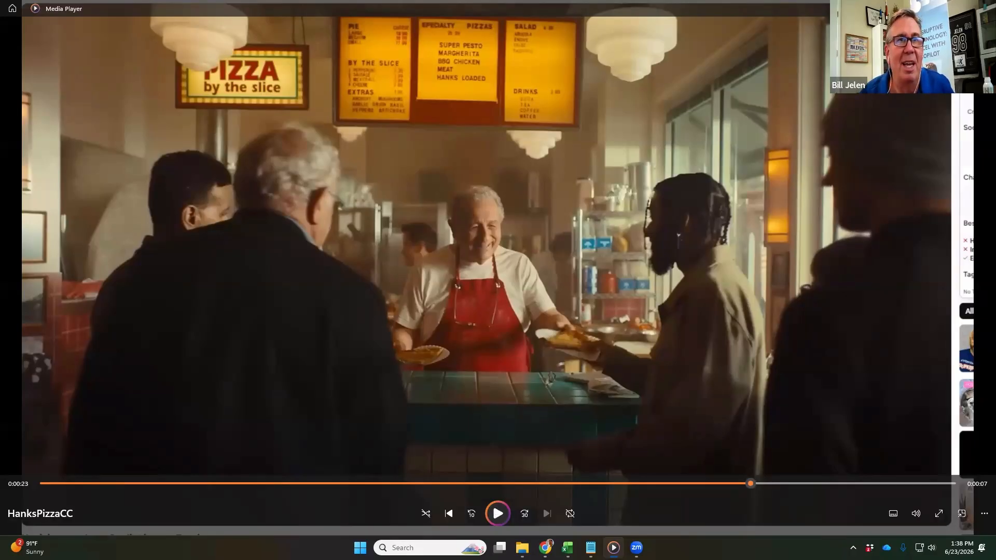
key(alt+Tab)
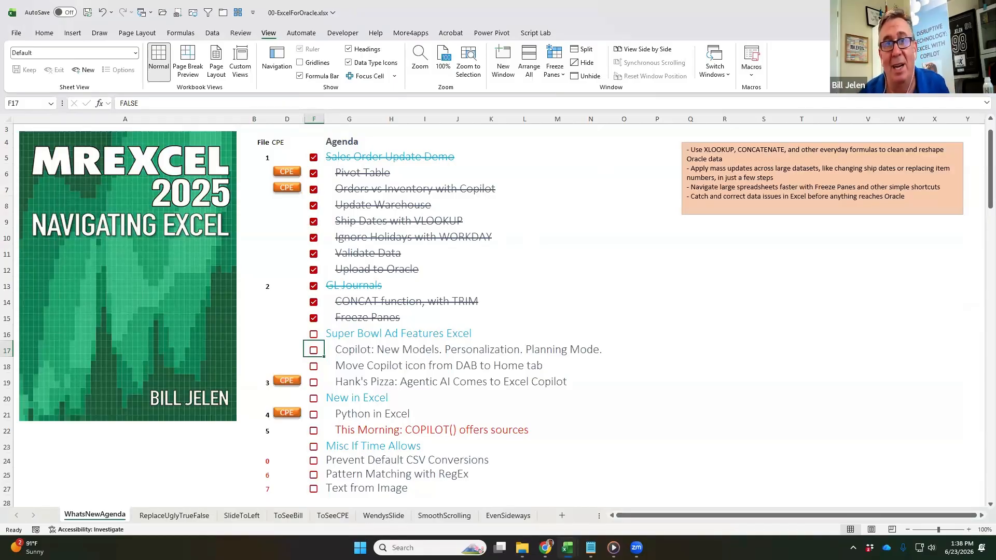
Open the 03-HanksData.xlsm workbook and bring it to the front
key(alt+Tab)
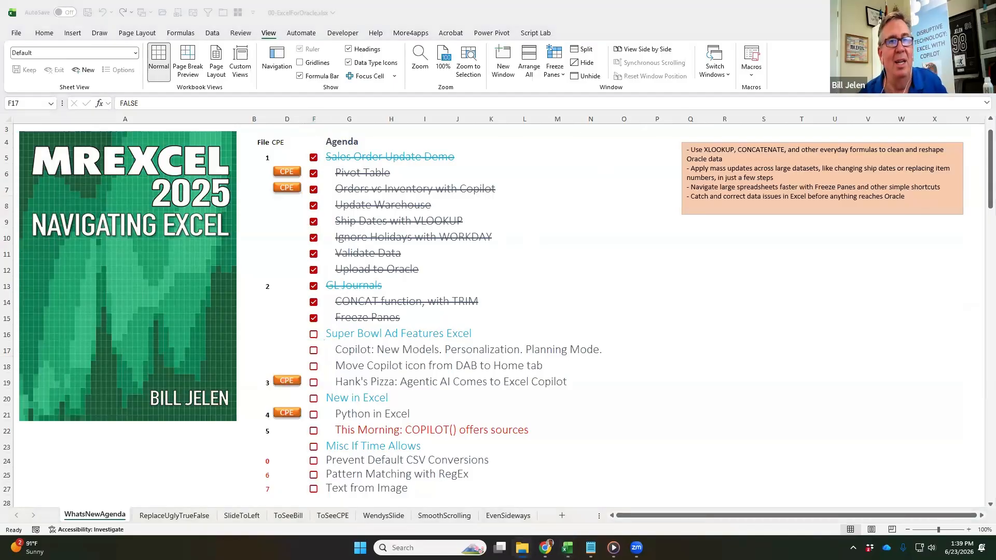
key(alt+Tab)
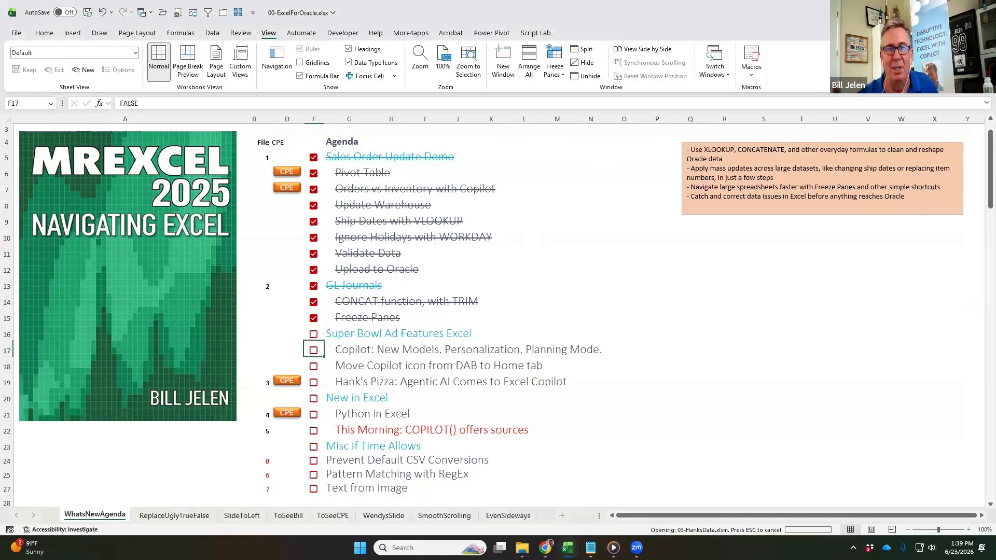
key(alt+Tab)
key(alt+Tab)
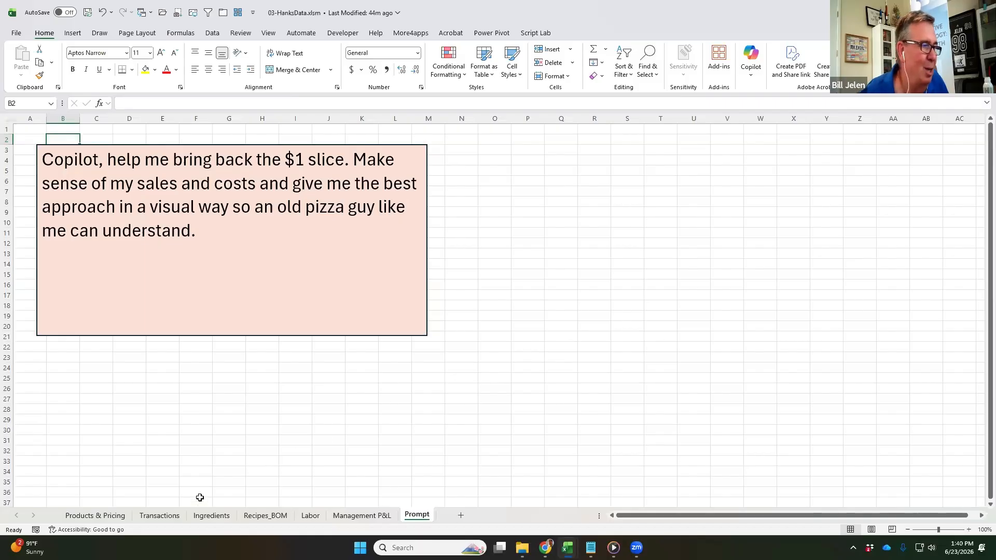
Review Hank's data sheets from Products & Pricing through Management P&L, ending on the Prompt sheet
click(113, 517)
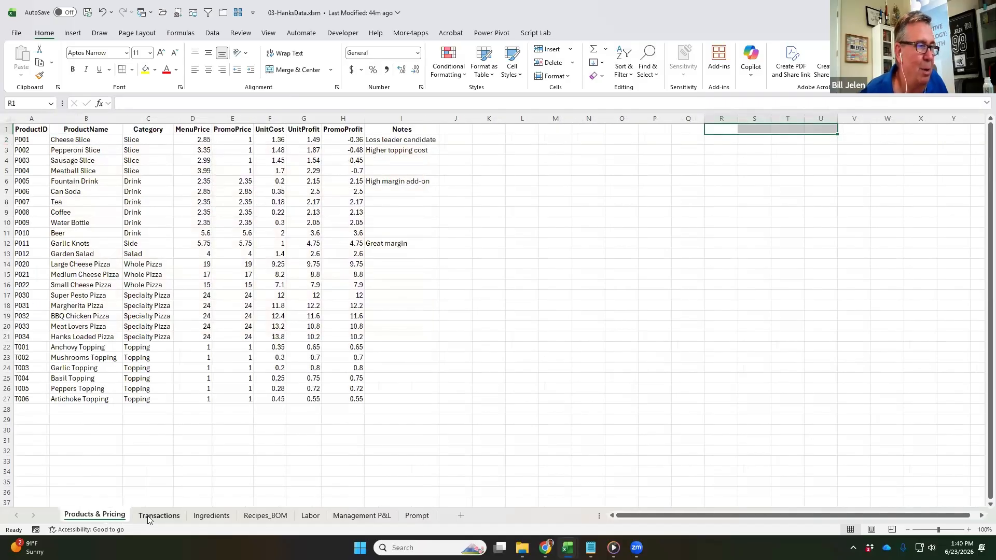
click(158, 516)
click(210, 516)
click(265, 516)
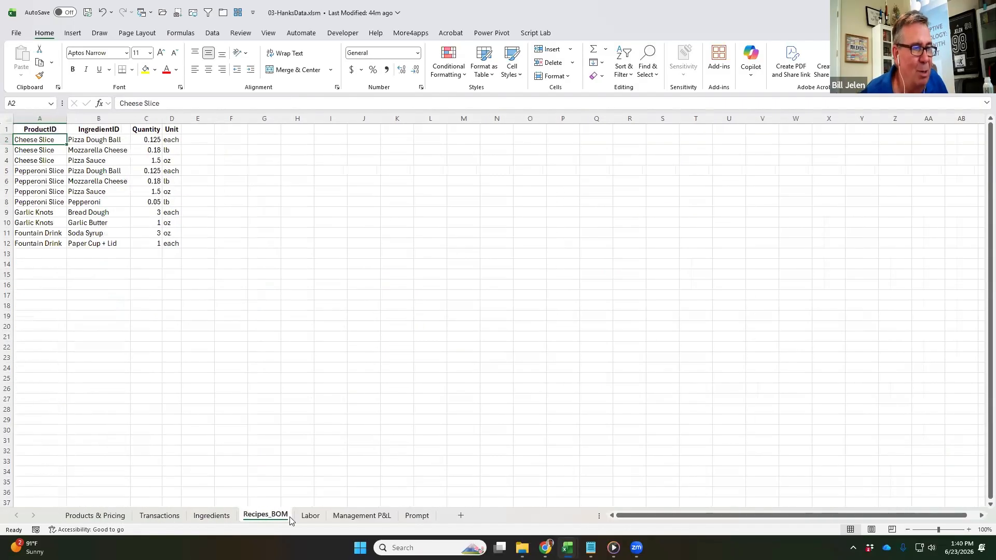
click(310, 516)
click(346, 516)
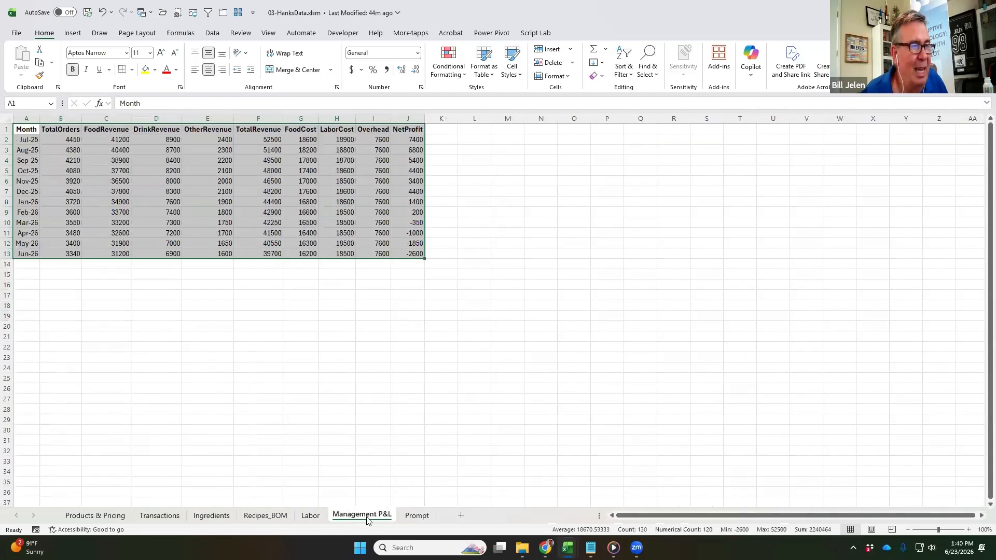
click(417, 516)
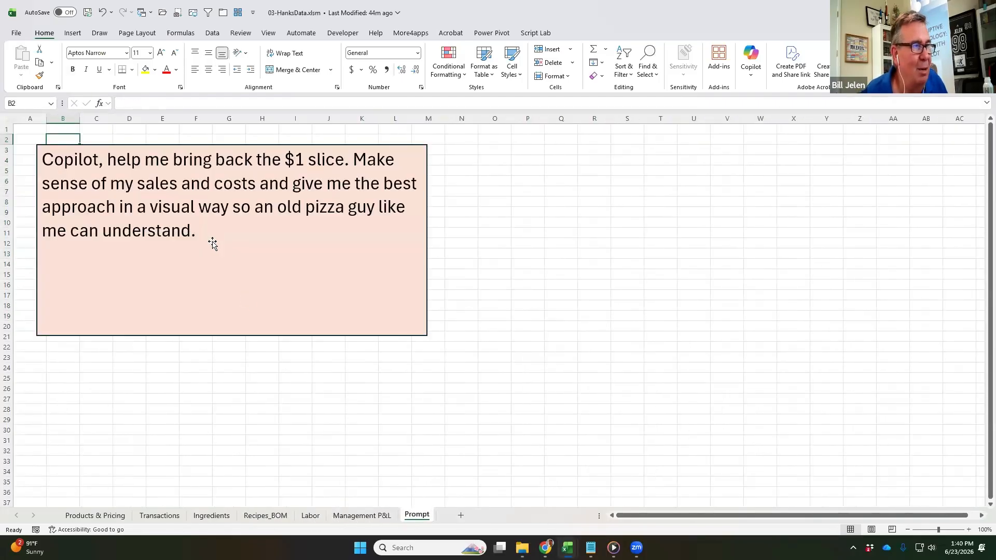
Copy the full $1 slice prompt text from the text box on the Prompt sheet
click(200, 233)
drag(141, 226, 93, 186)
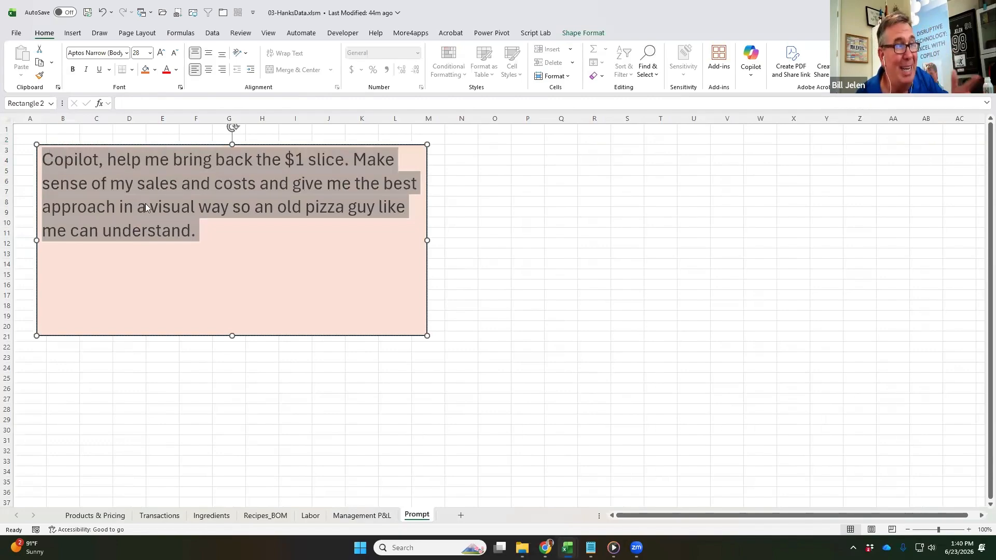
key(ctrl+c)
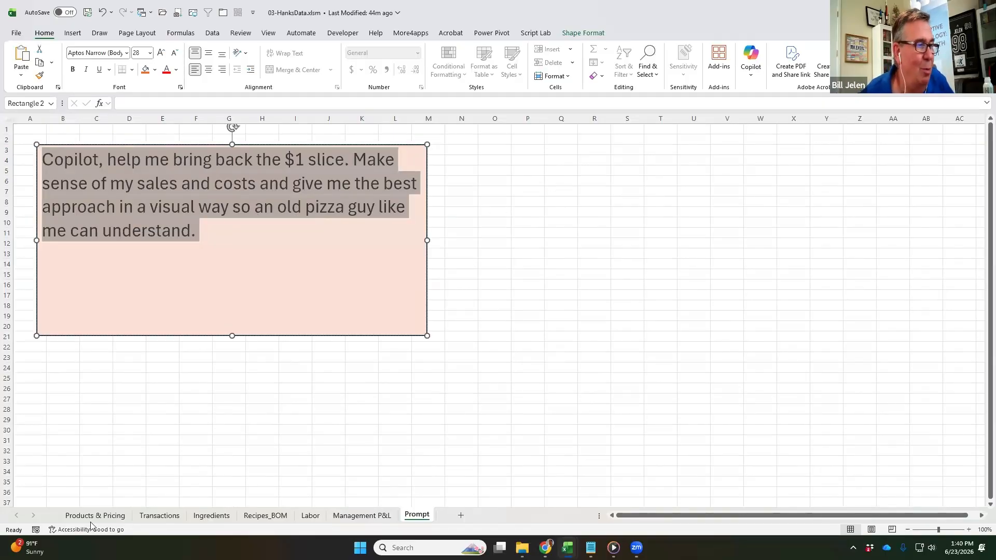
Submit the copied $1 slice prompt to Copilot from the Transactions sheet, and stop its response
click(156, 515)
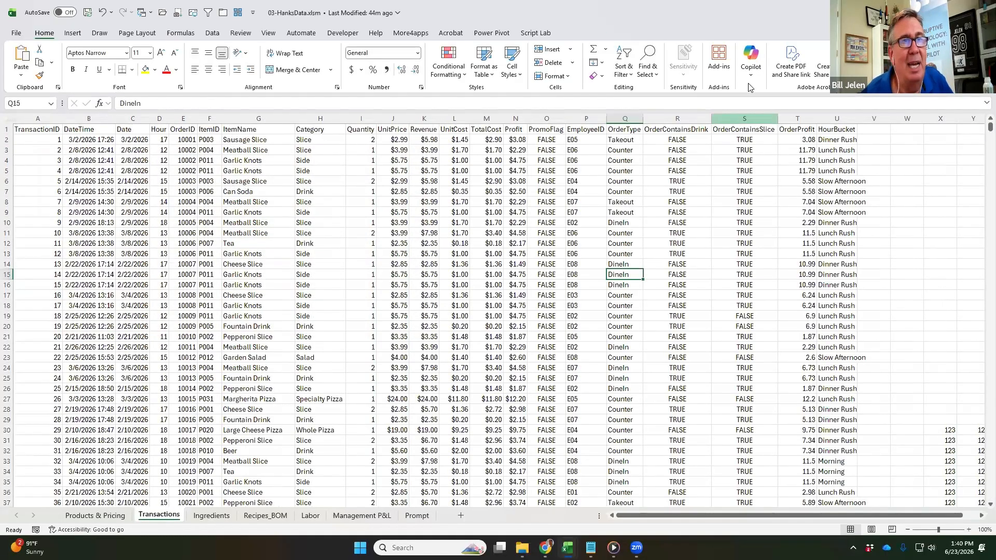
click(751, 57)
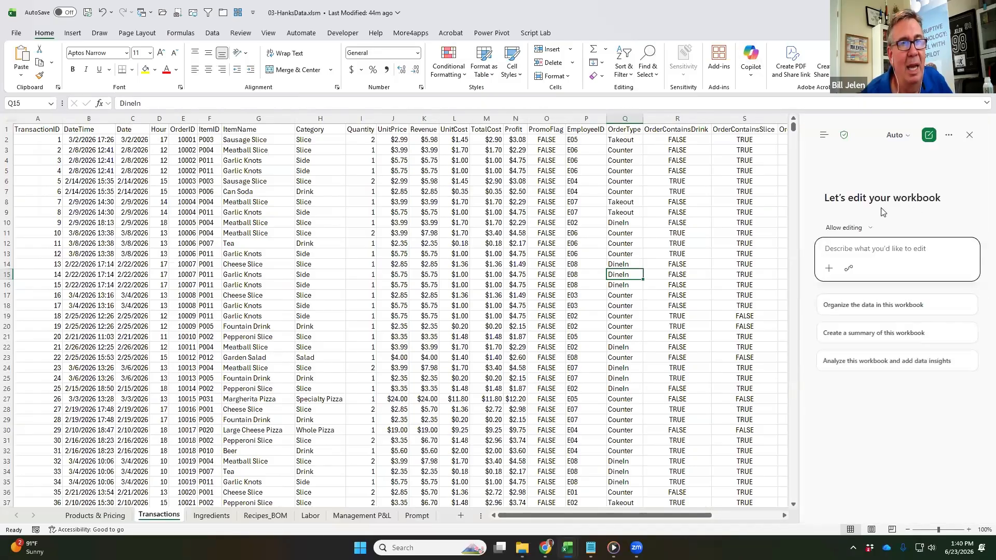
click(871, 249)
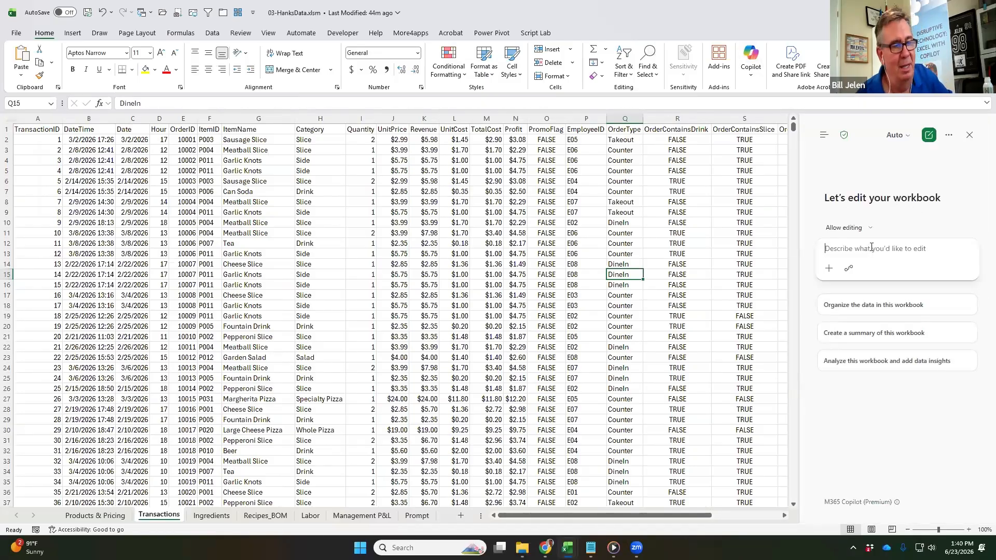
key(ctrl+v)
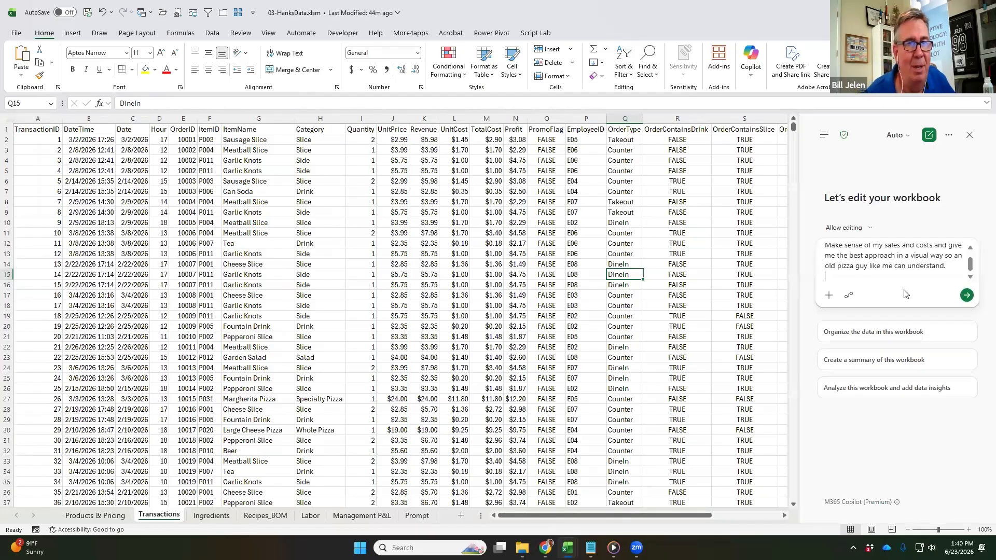
click(967, 295)
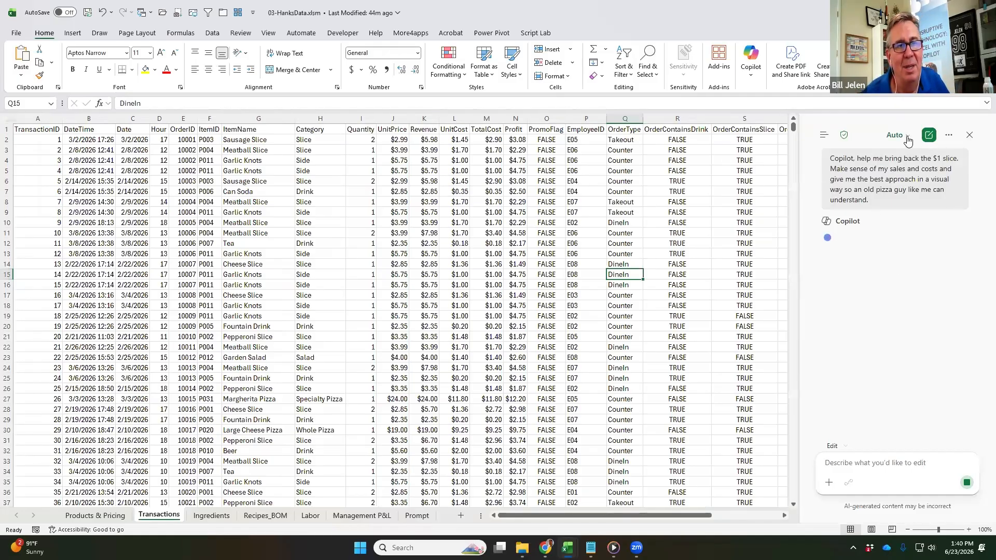
click(967, 484)
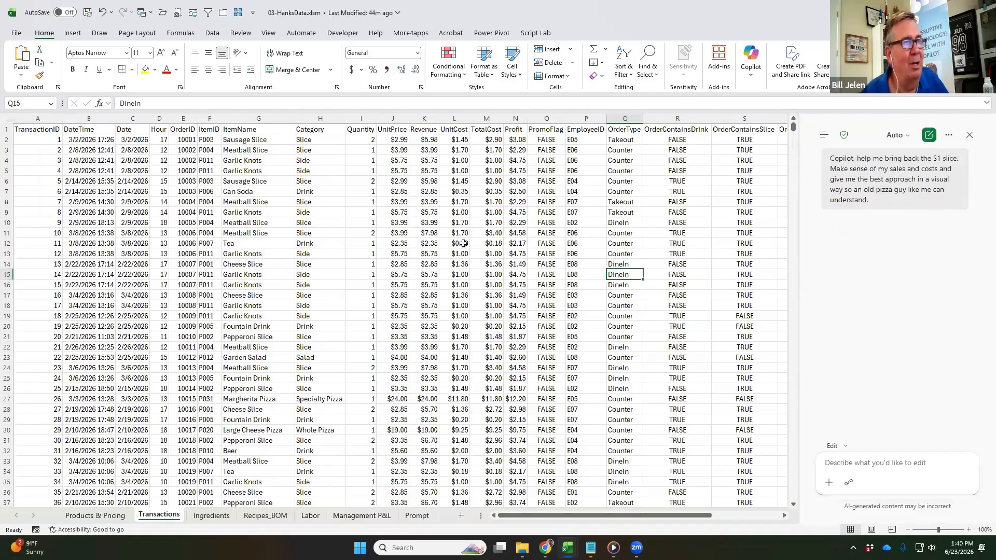
Close the 03-HanksData.xlsm workbook and reopen it from the recent files list
click(465, 243)
key(alt+f)
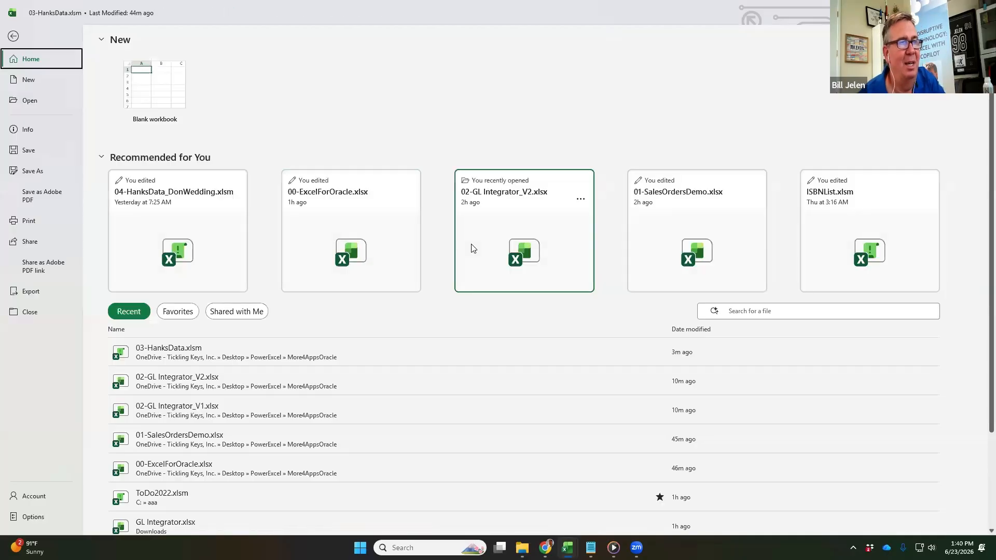
key(c)
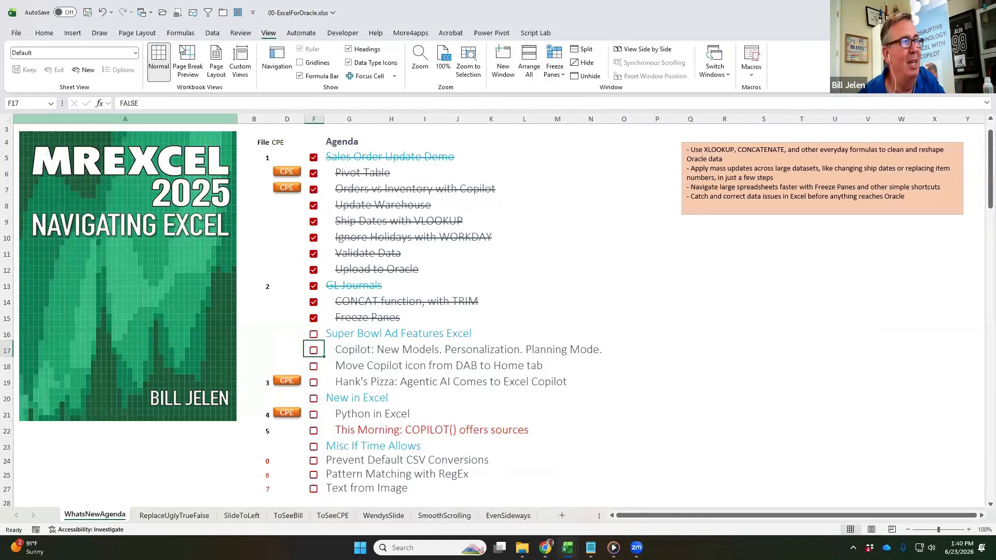
click(163, 11)
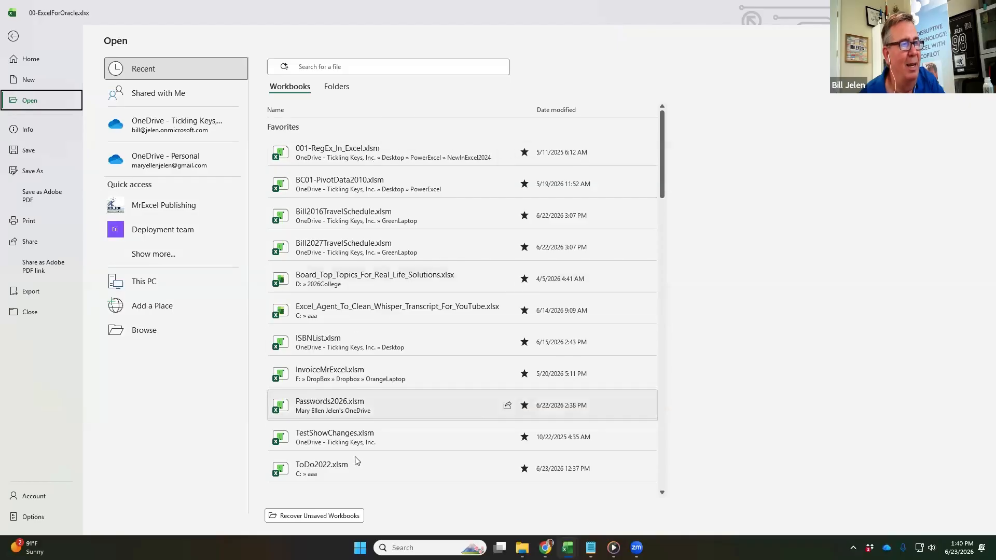
scroll(356, 457, down, 3)
scroll(353, 455, down, 1)
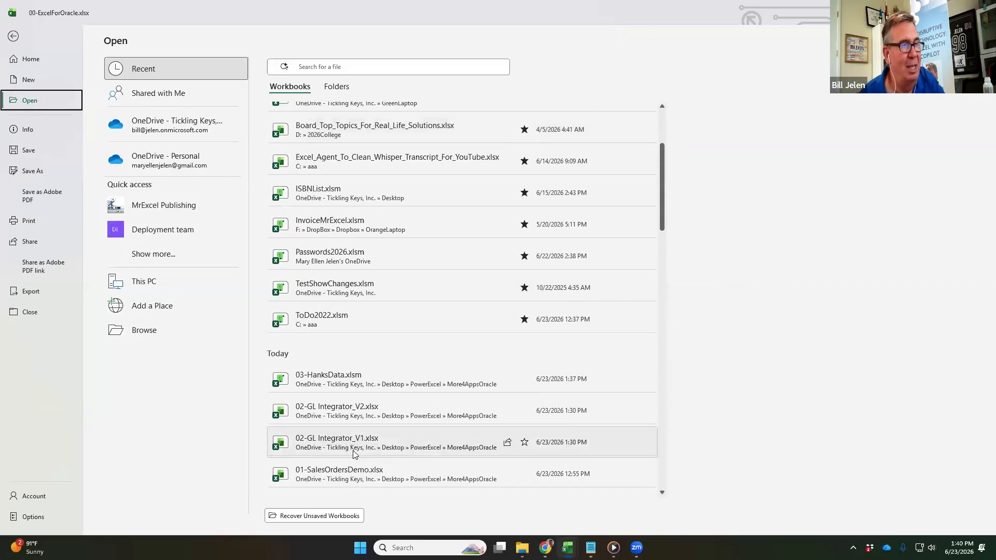
click(343, 384)
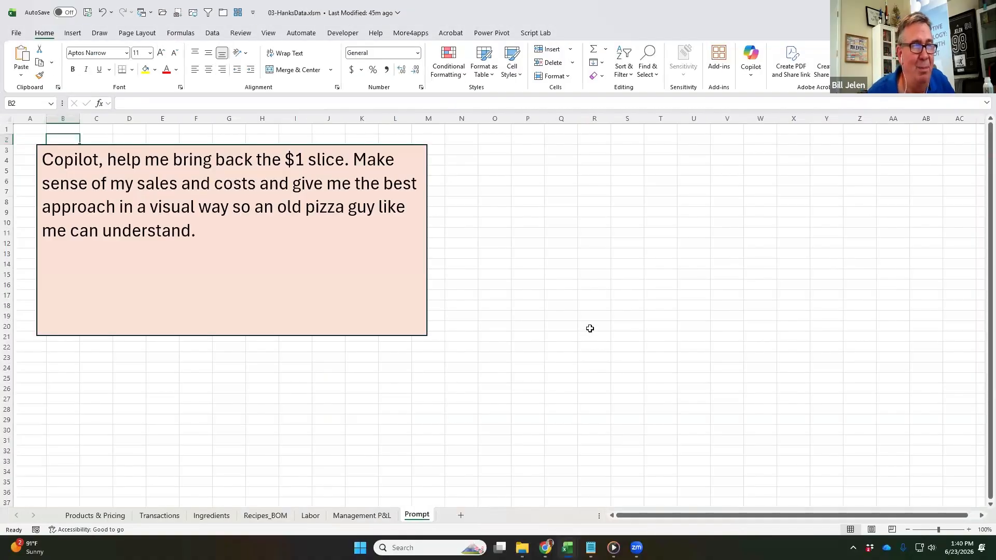
From the Transactions sheet, switch Copilot's model to Claude Opus 4.8 and submit the copied $1 slice prompt
click(146, 516)
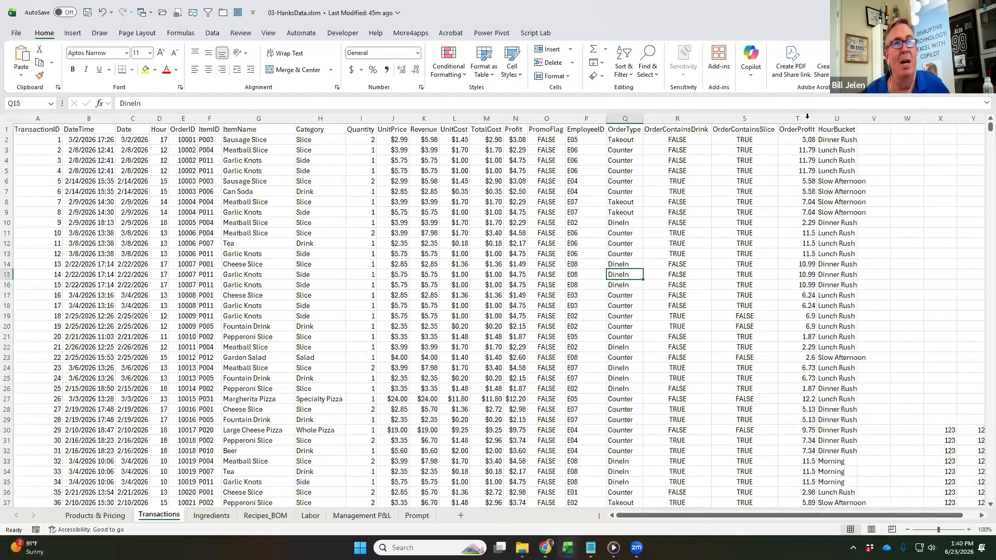
click(752, 56)
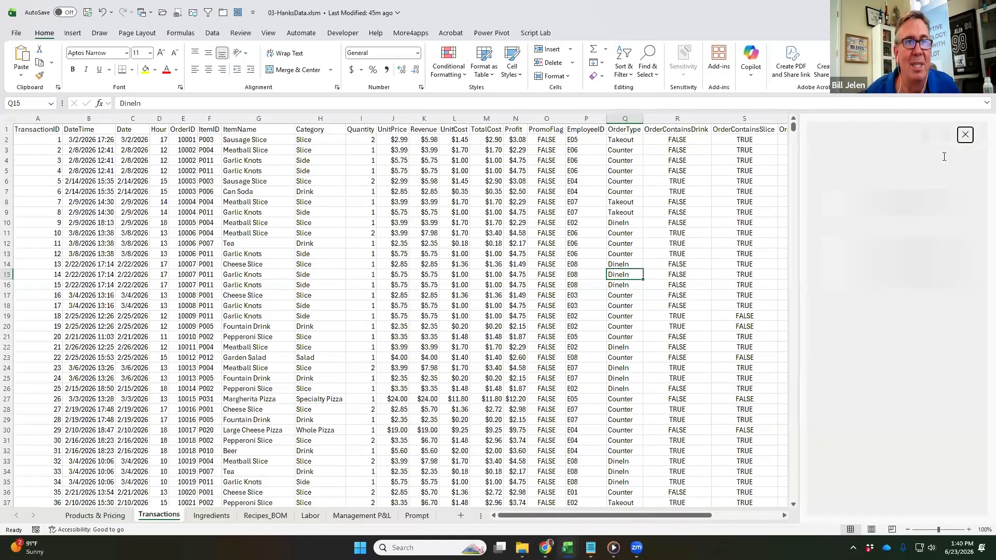
click(909, 138)
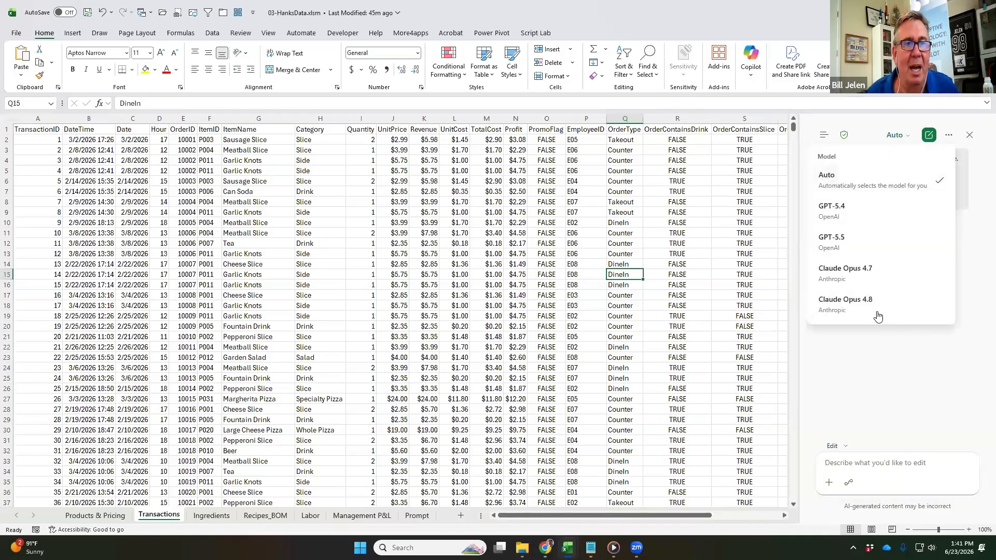
click(841, 305)
click(873, 248)
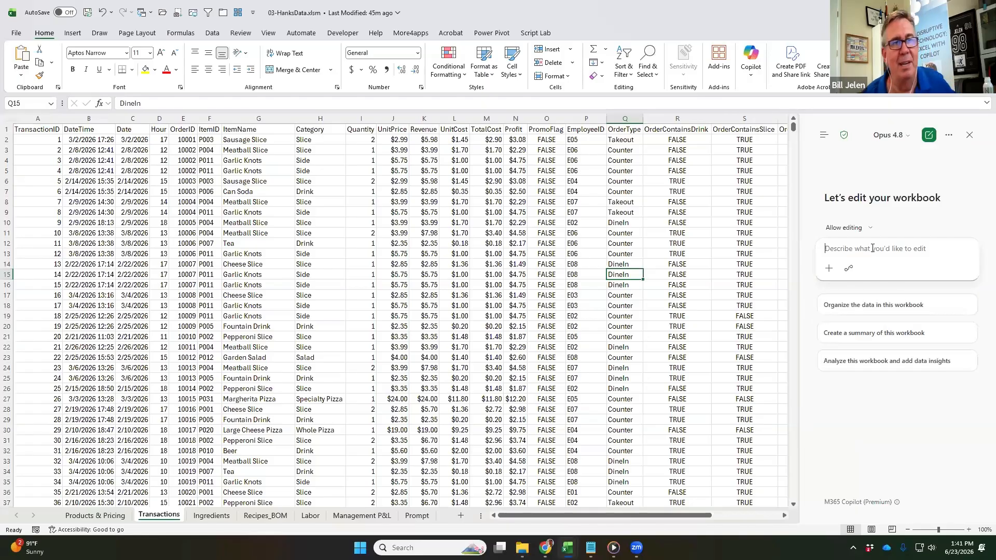
key(ctrl+v)
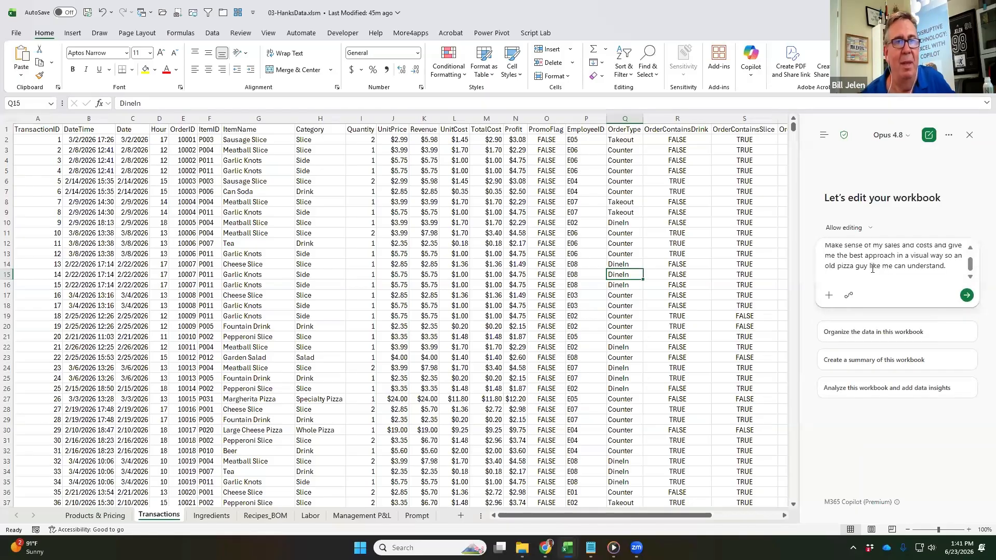
click(966, 296)
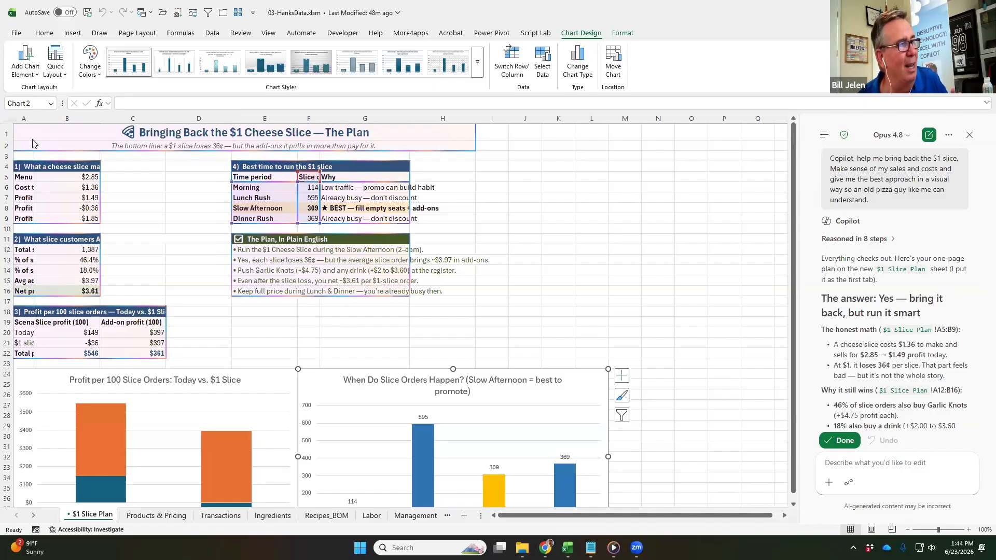
Widen column A on the $1 Slice Plan sheet, and review the plan's tables and charts
drag(34, 118, 78, 115)
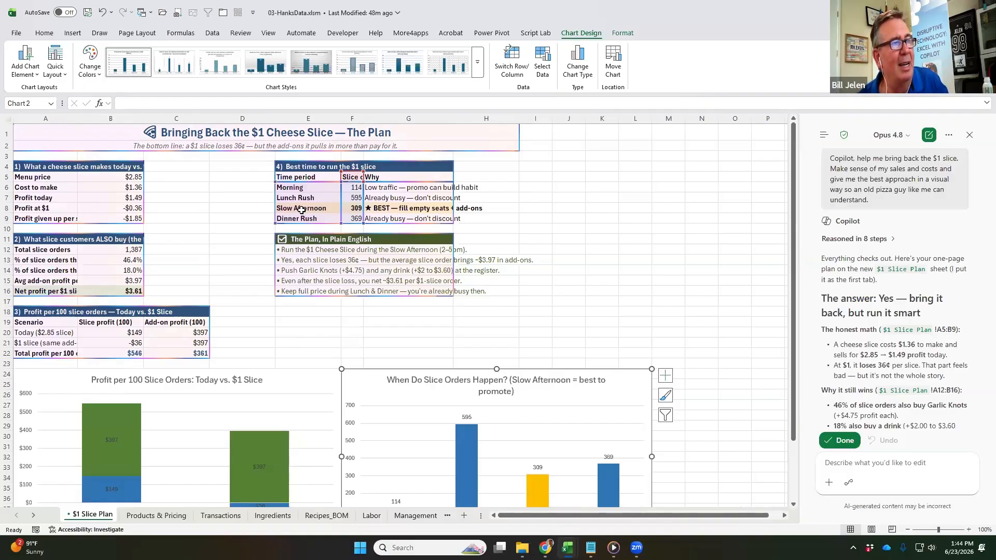
click(316, 210)
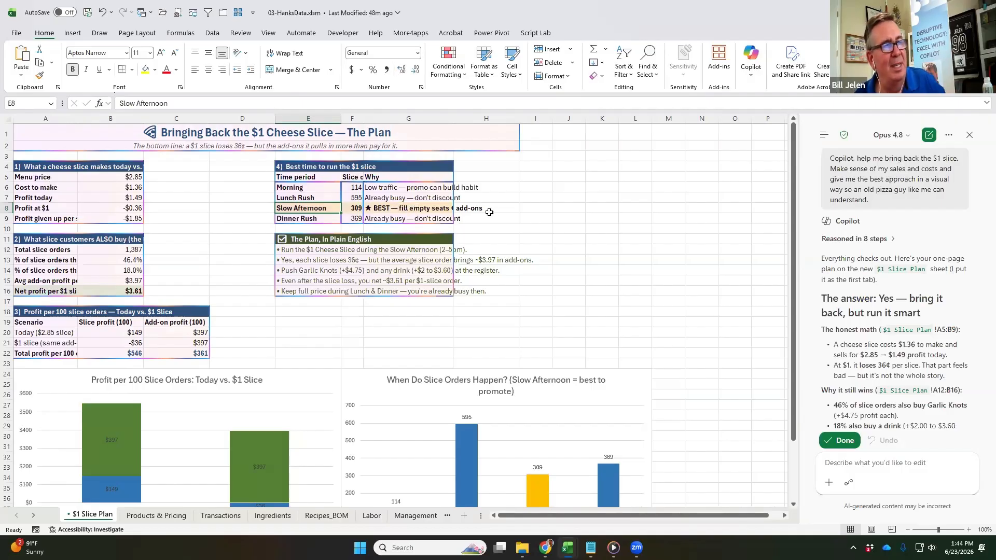
scroll(561, 278, down, 4)
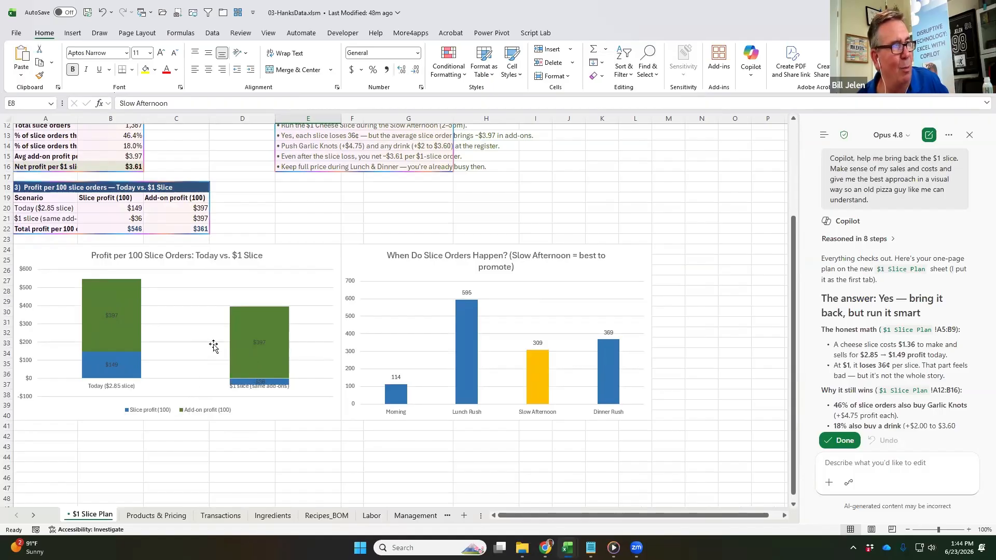
scroll(214, 341, up, 4)
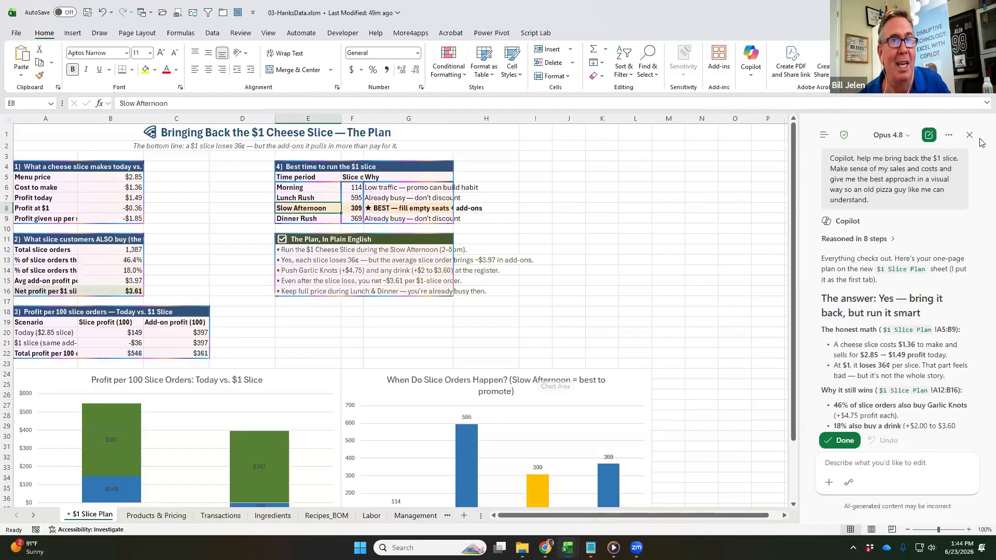
View Copilot's personalization instructions without changing them, and accept its edits to the workbook as done
click(951, 138)
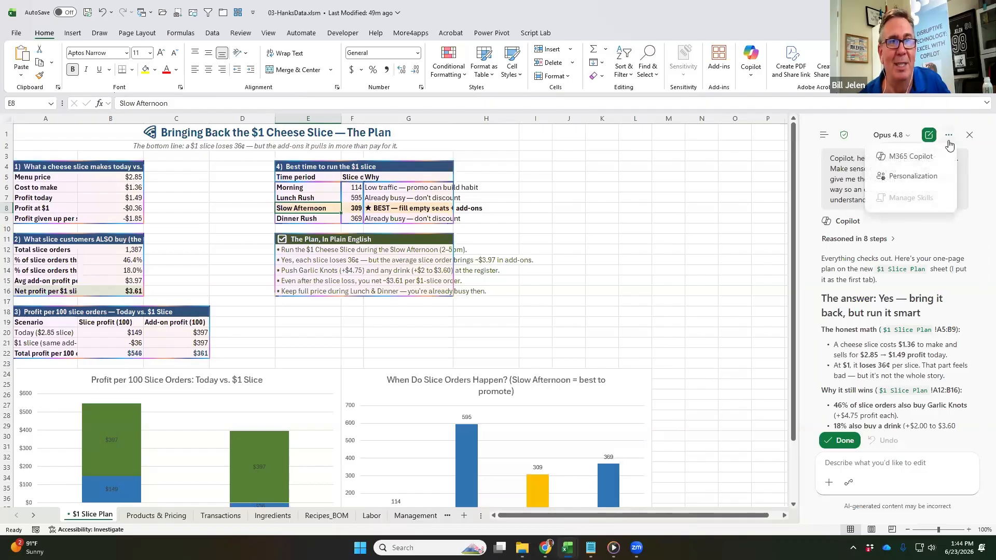
click(928, 174)
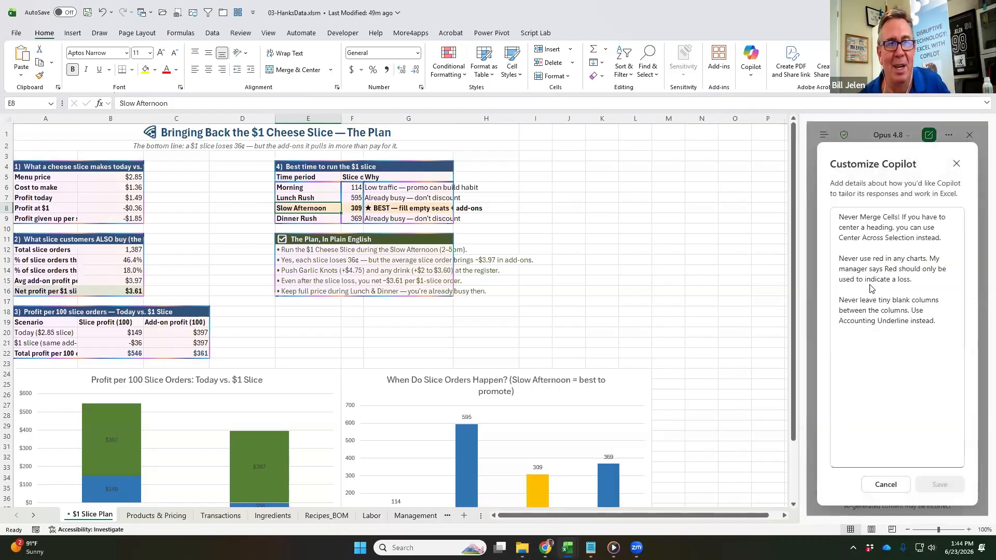
click(956, 165)
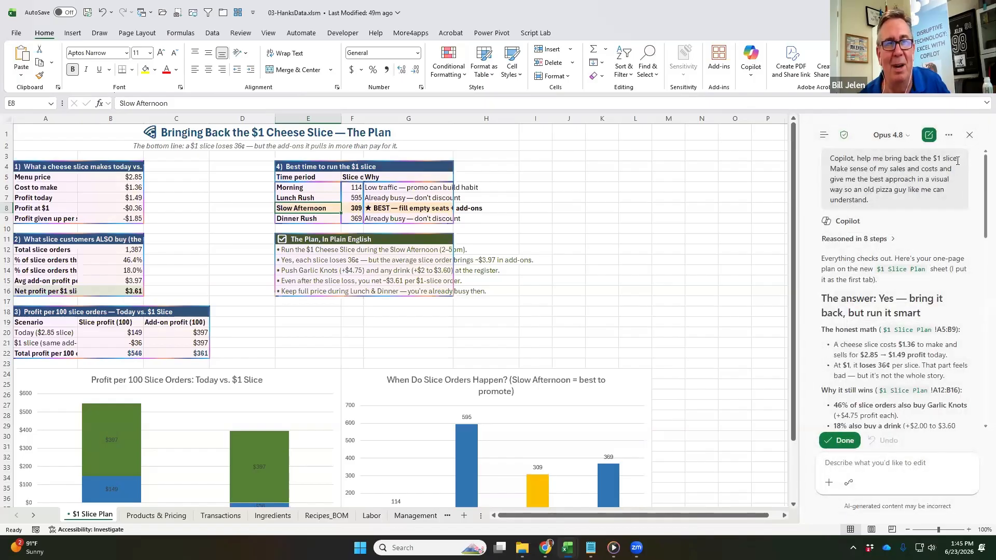
click(842, 441)
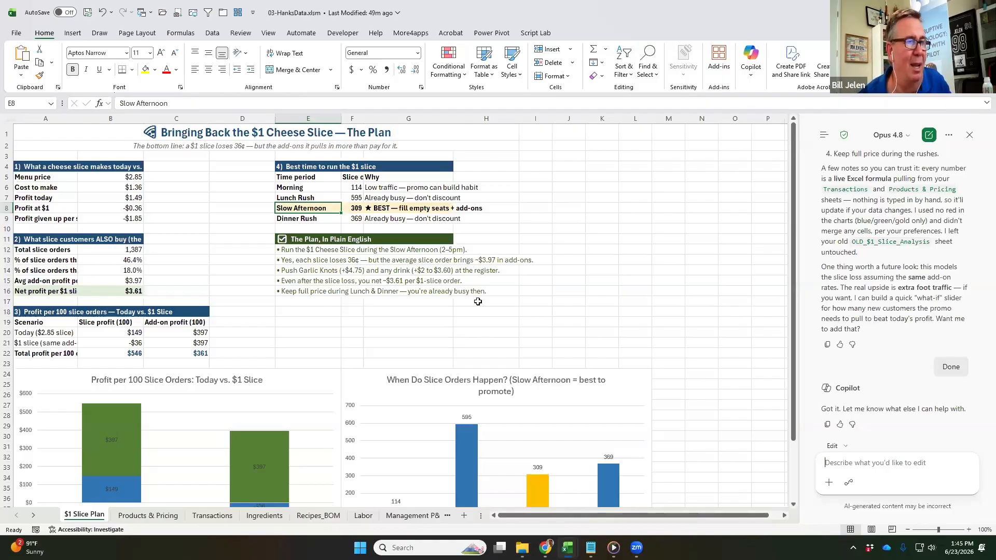
Examine the finished $1 Slice Plan sheet and Copilot's closing notes, and expand its reasoning steps to read them
scroll(496, 306, down, 5)
scroll(499, 310, up, 5)
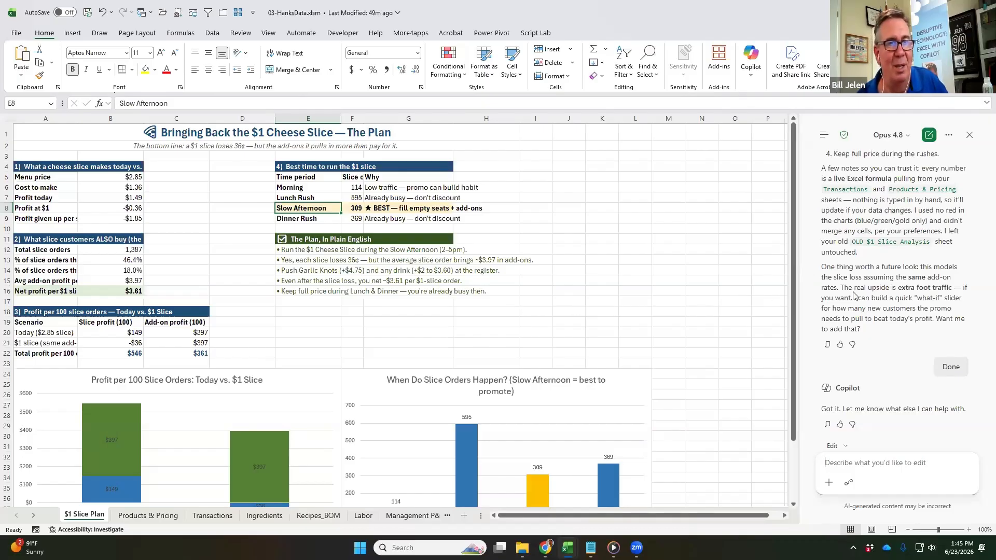
scroll(857, 291, up, 10)
scroll(862, 267, up, 4)
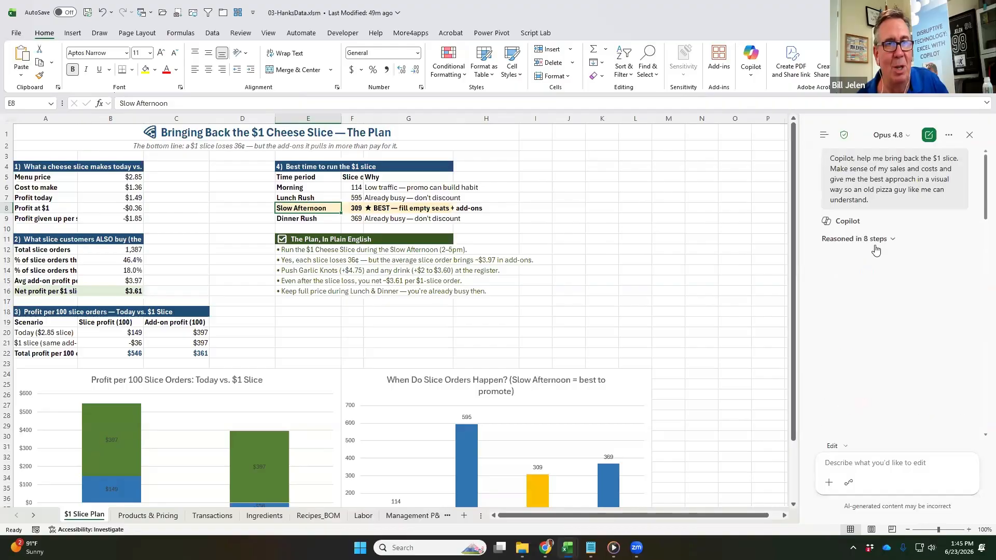
click(863, 240)
scroll(898, 330, down, 5)
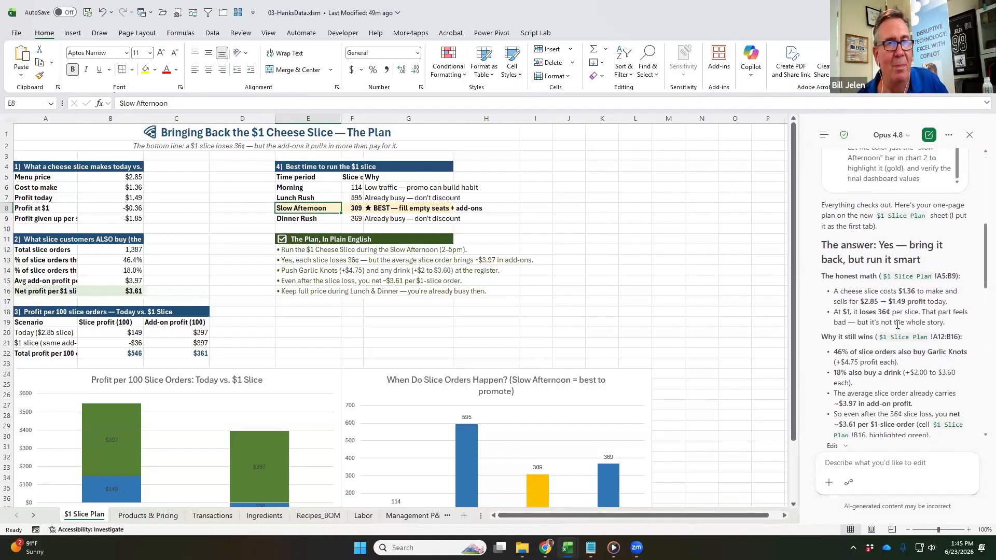
scroll(897, 327, up, 8)
scroll(892, 320, up, 8)
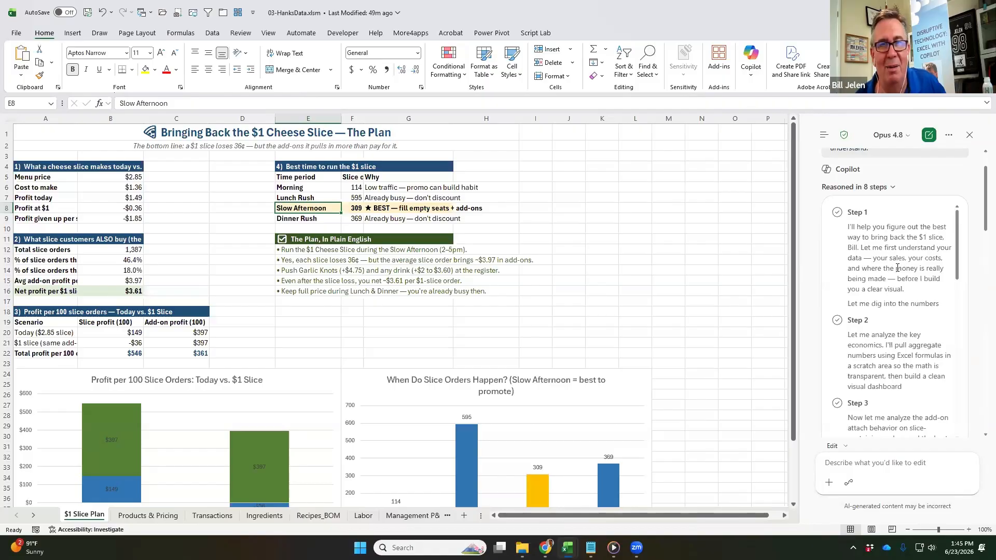
click(527, 218)
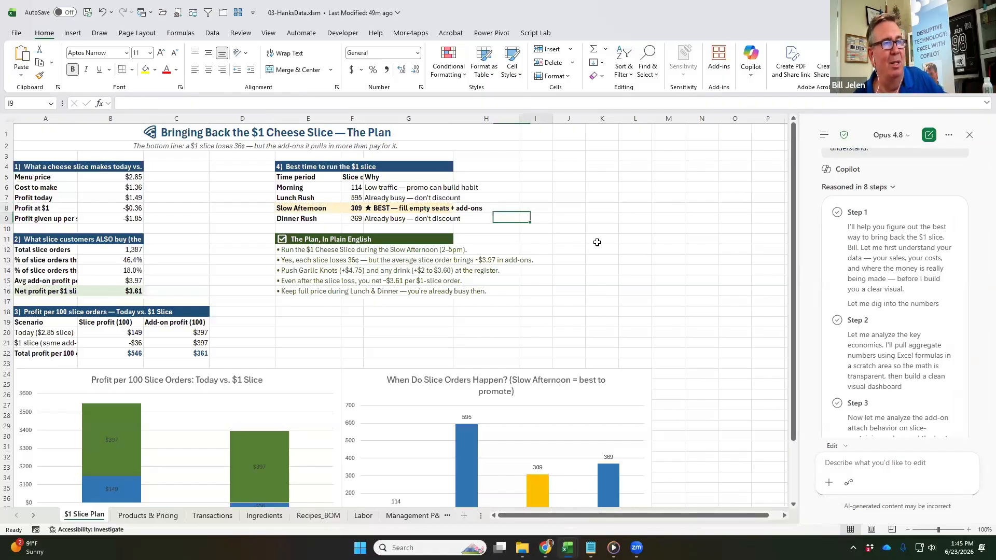
Switch to the 00-ExcelForOracle.xlsx agenda and check off the Copilot new models, Move Copilot icon and Hank's Pizza items
key(alt+Tab)
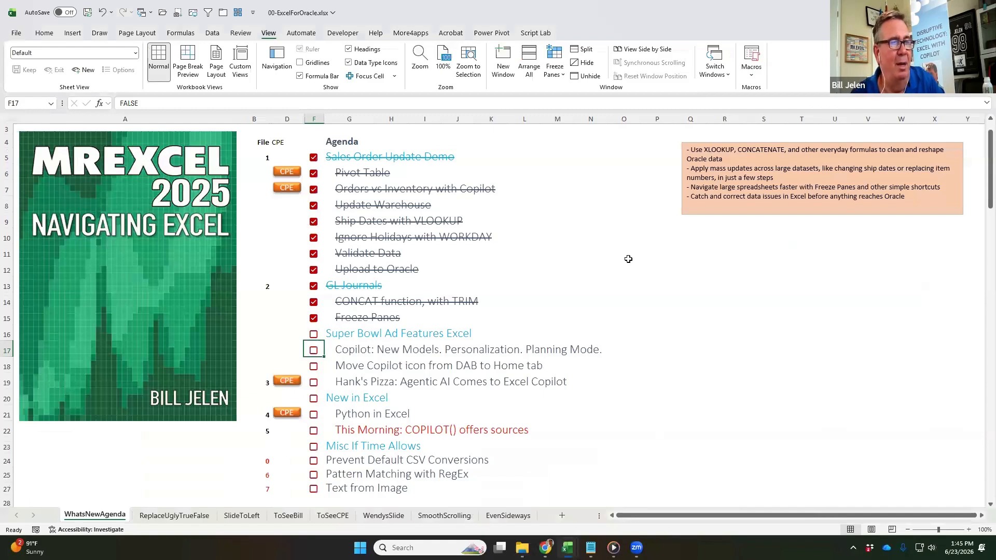
key(space)
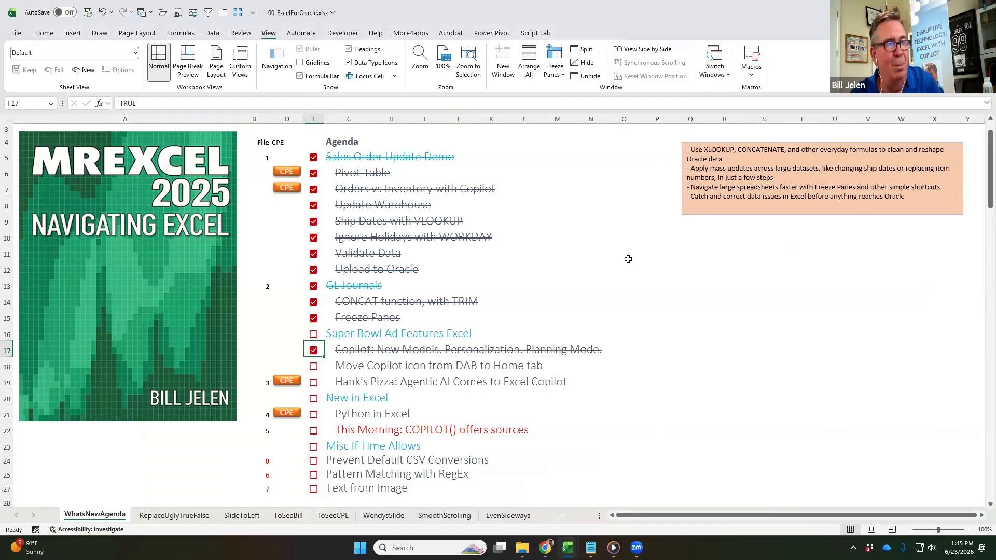
key(Down)
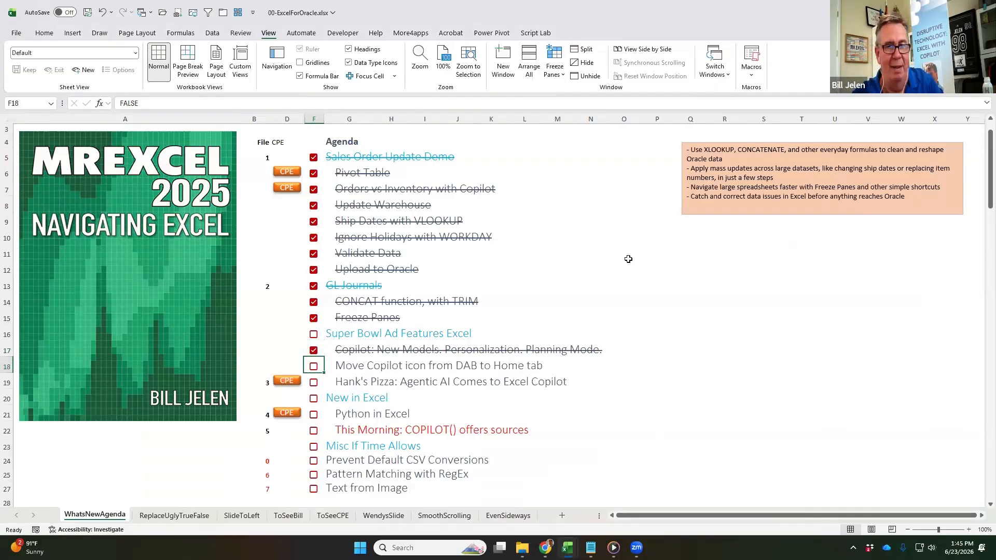
key(space)
key(Down)
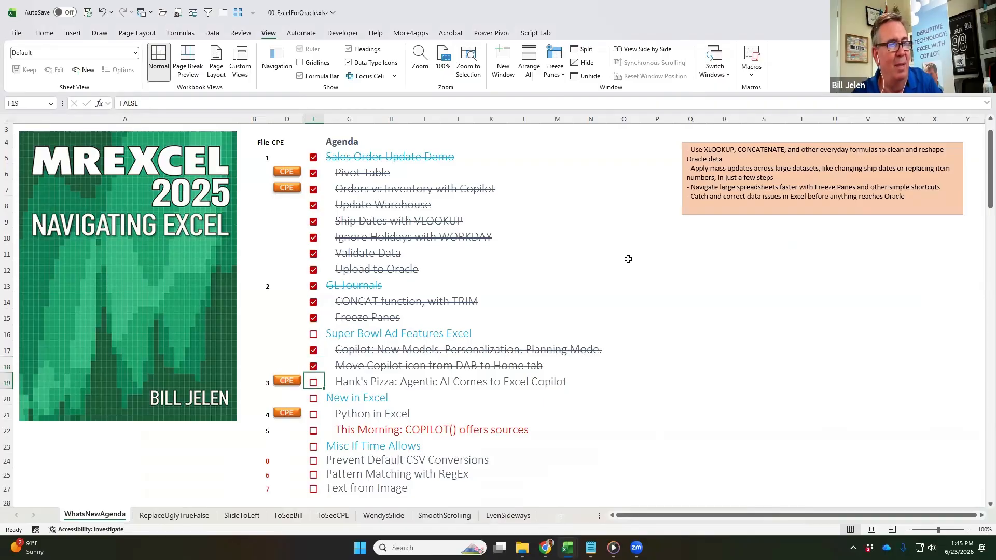
key(space)
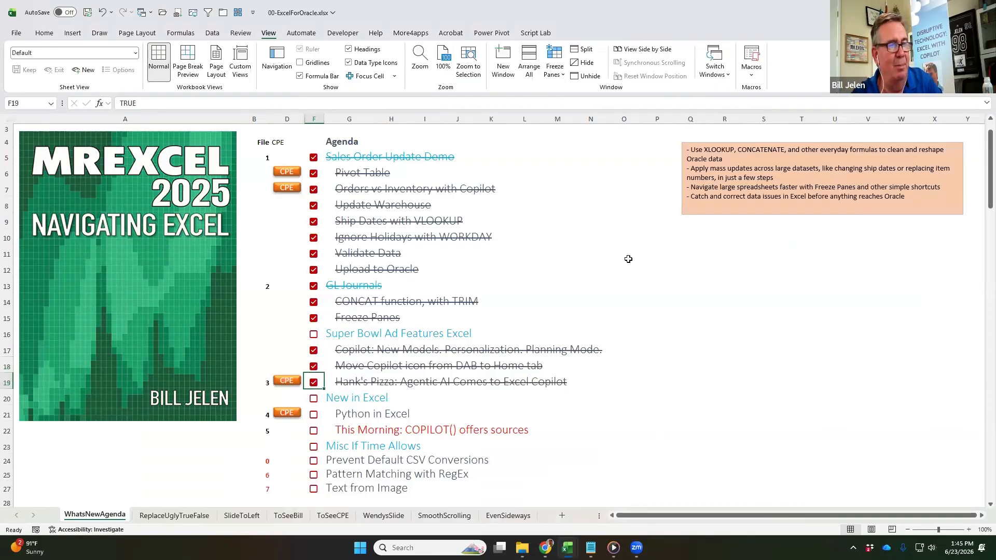
key(Down)
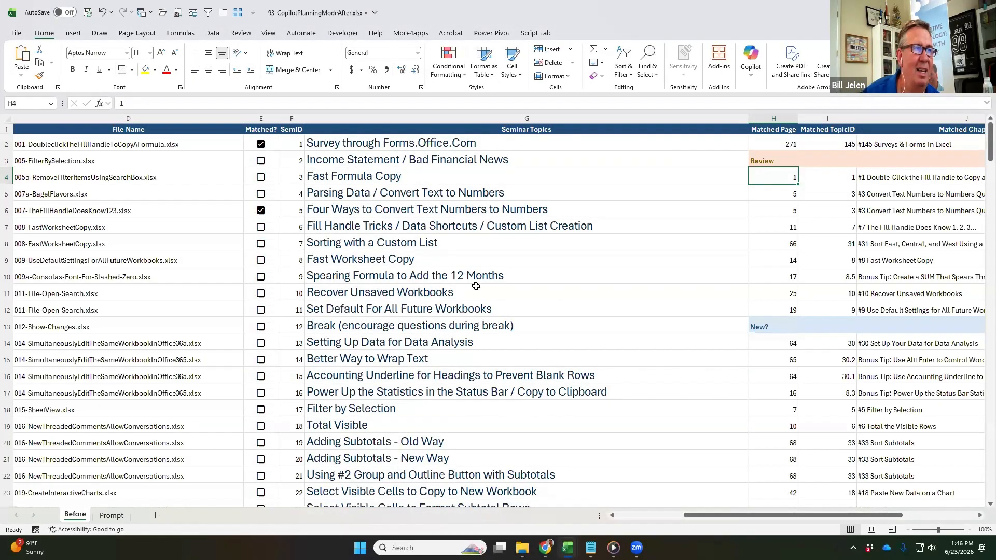
Examine the Seminar Topics list on the Before sheet and the matched page, topic ID and chapter columns beside it
click(393, 149)
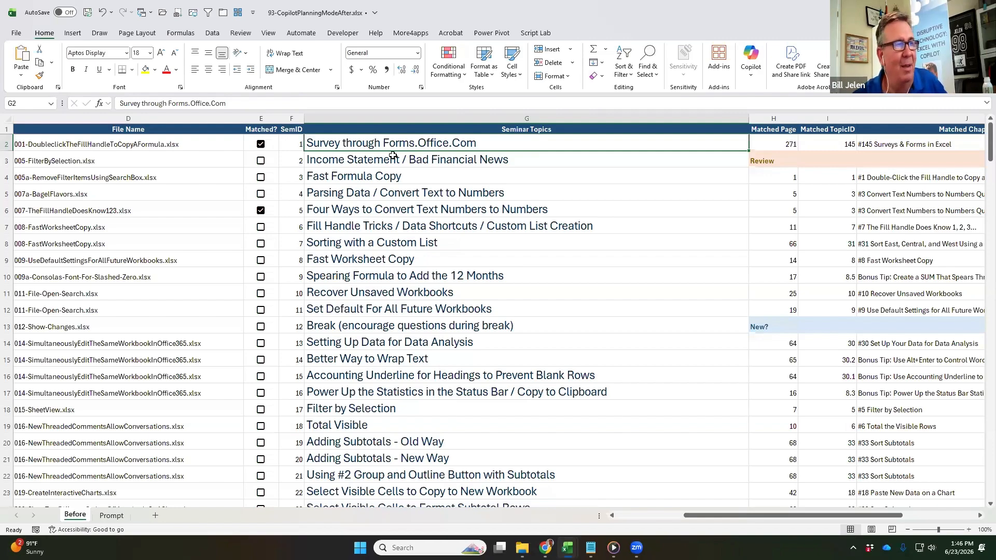
key(Down)
key(Down)
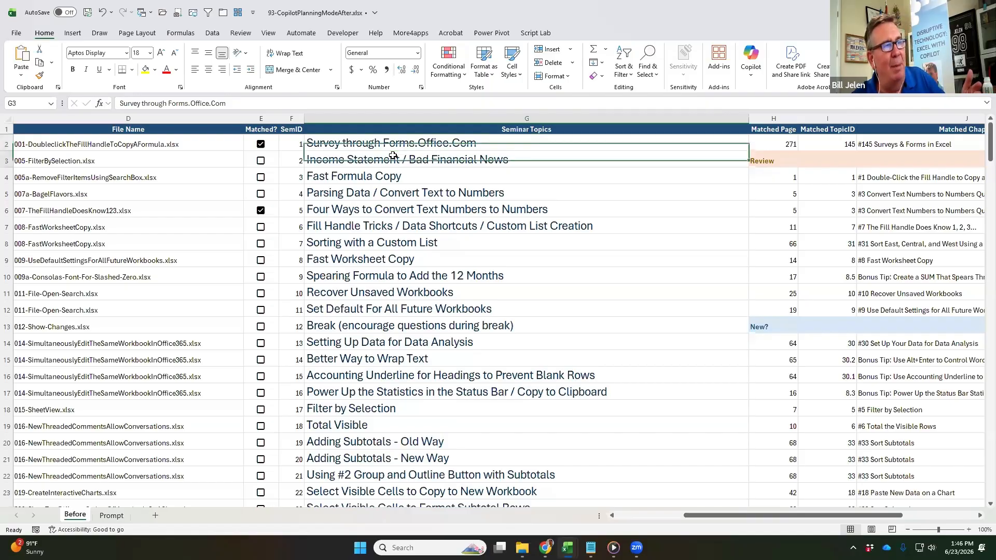
key(Page_Down)
key(Page_Down)
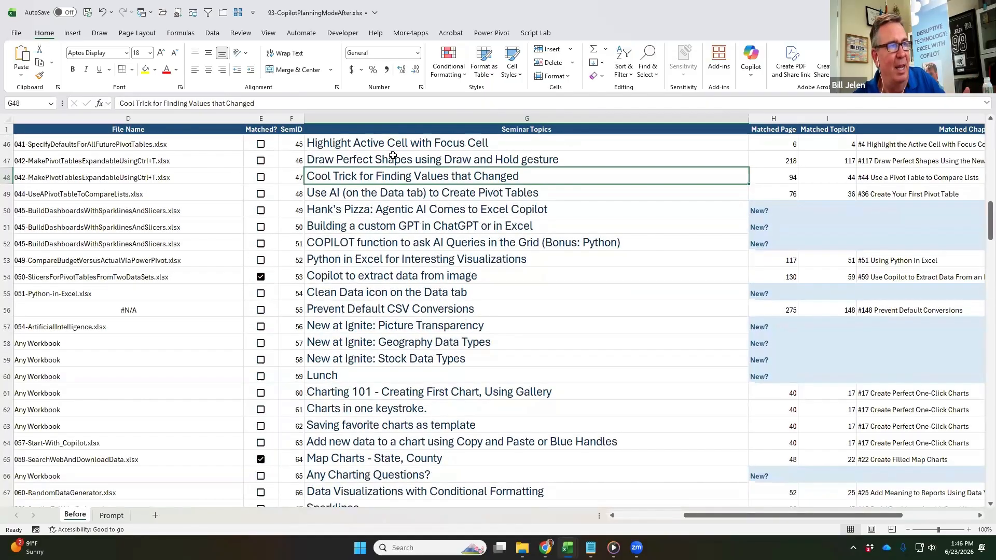
key(Page_Up)
key(Page_Up)
key(Right)
key(Right)
key(Right)
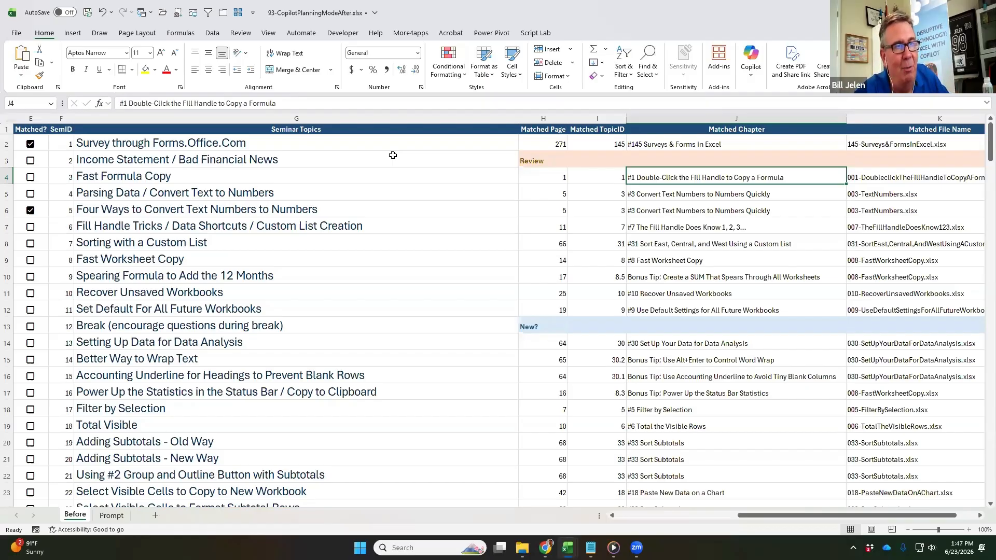
key(Left)
key(Left)
key(Left)
key(Up)
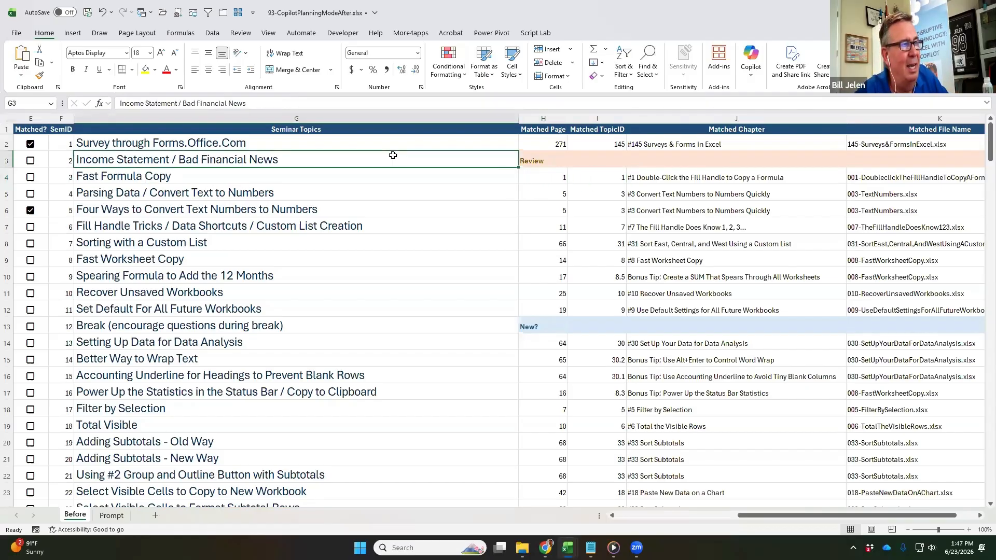
Compare the Fast Formula Copy topic in row 4 with its matched page, topic ID and chapter
key(Down)
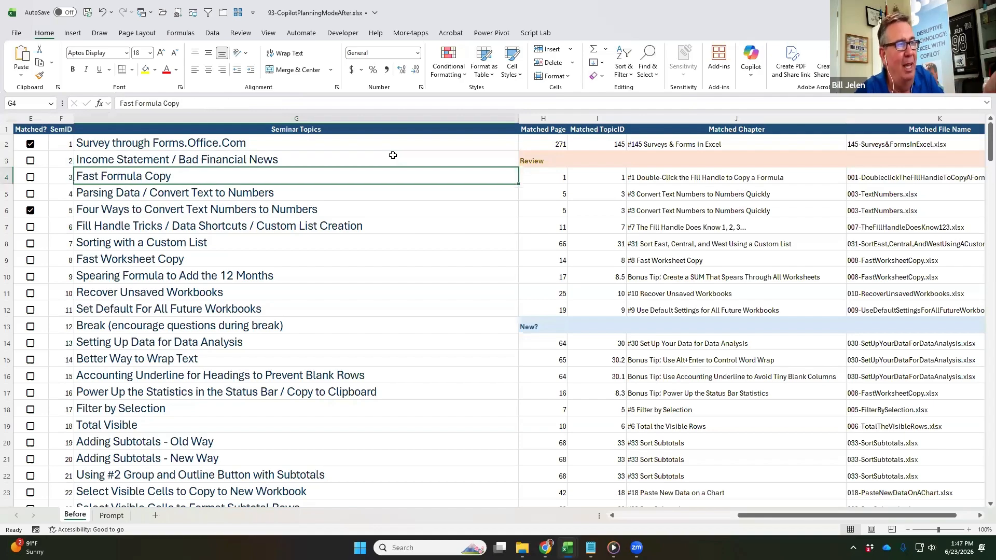
key(Right)
key(Right)
key(Right)
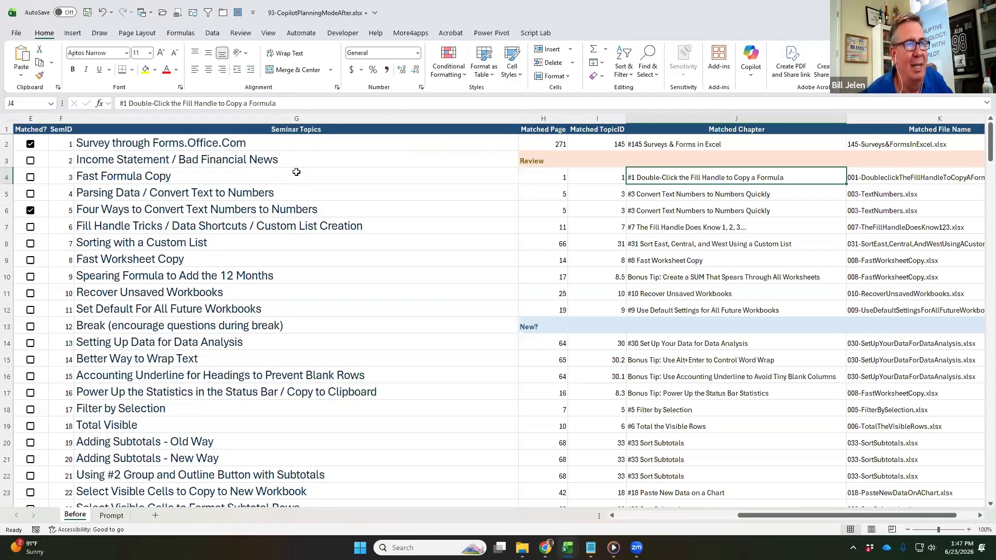
Open the Prompt sheet and copy the entire planning prompt from its text box
click(112, 517)
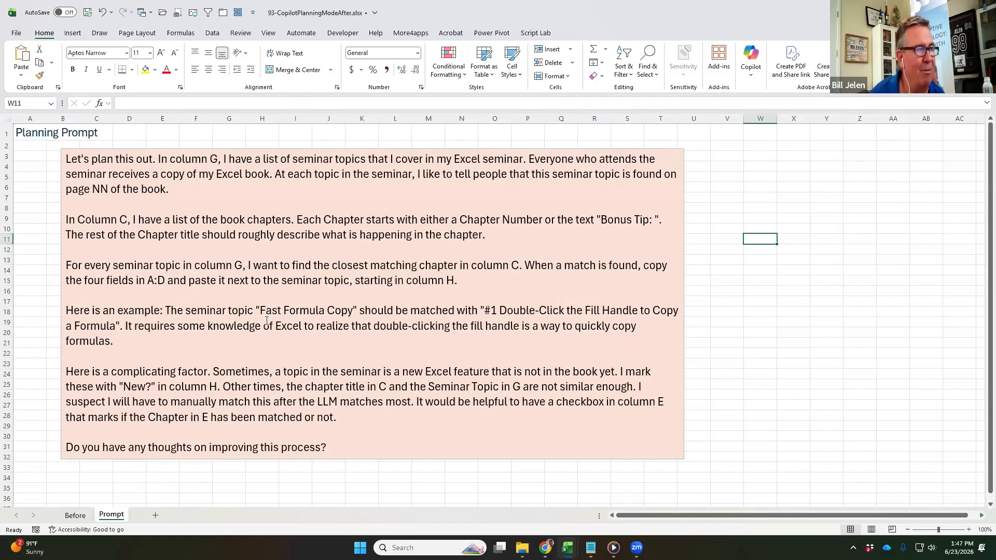
drag(331, 444, 75, 160)
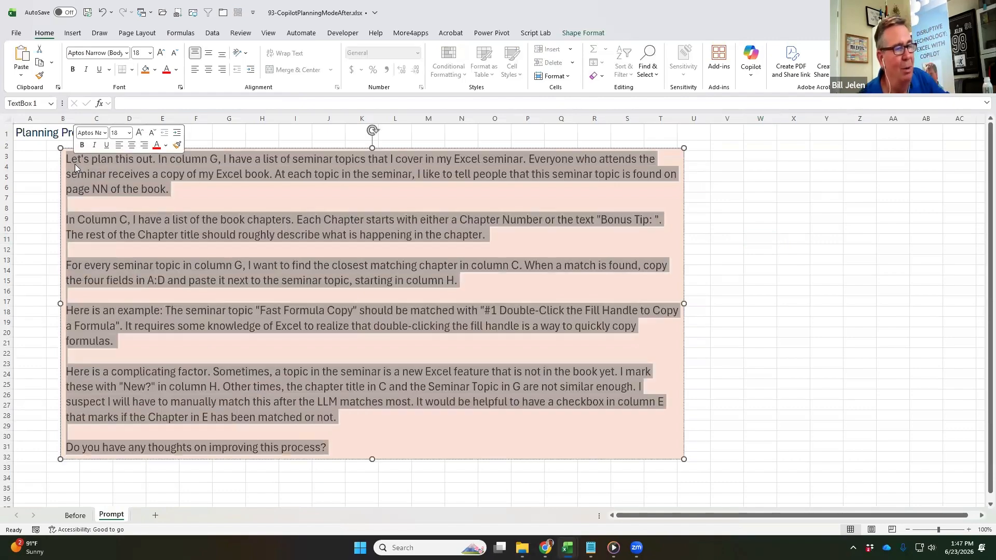
key(ctrl+c)
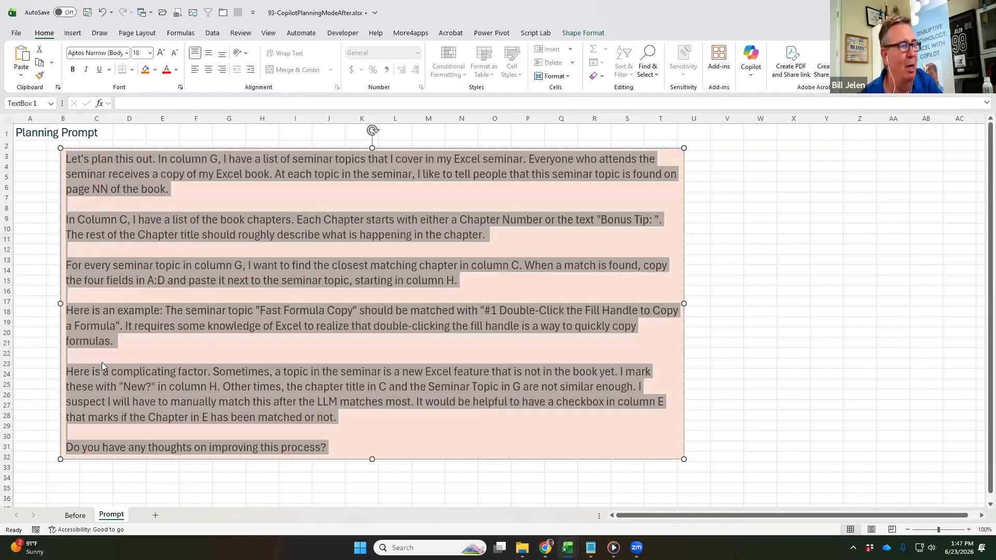
Return to the Before sheet, open Copilot and change its mode to Plan
click(75, 515)
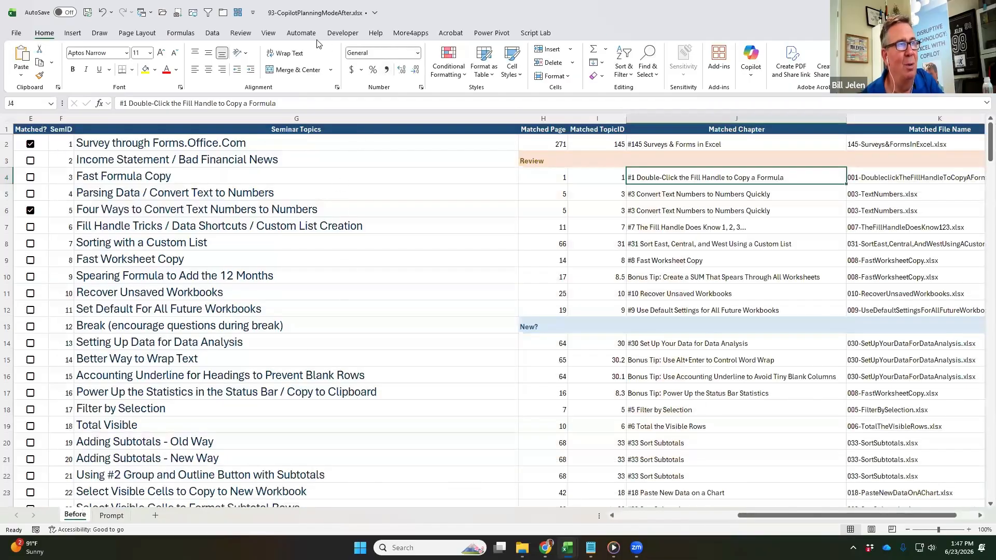
click(751, 59)
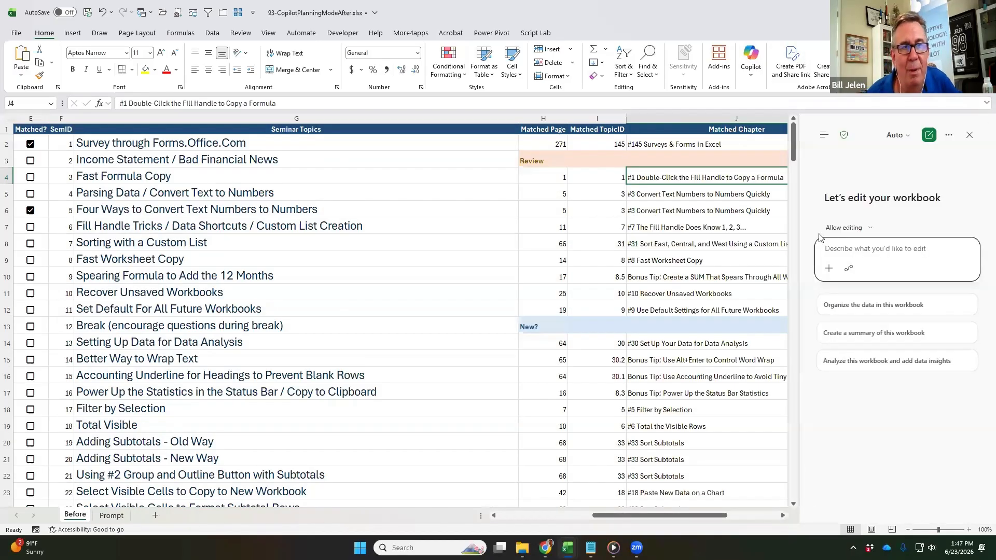
click(870, 229)
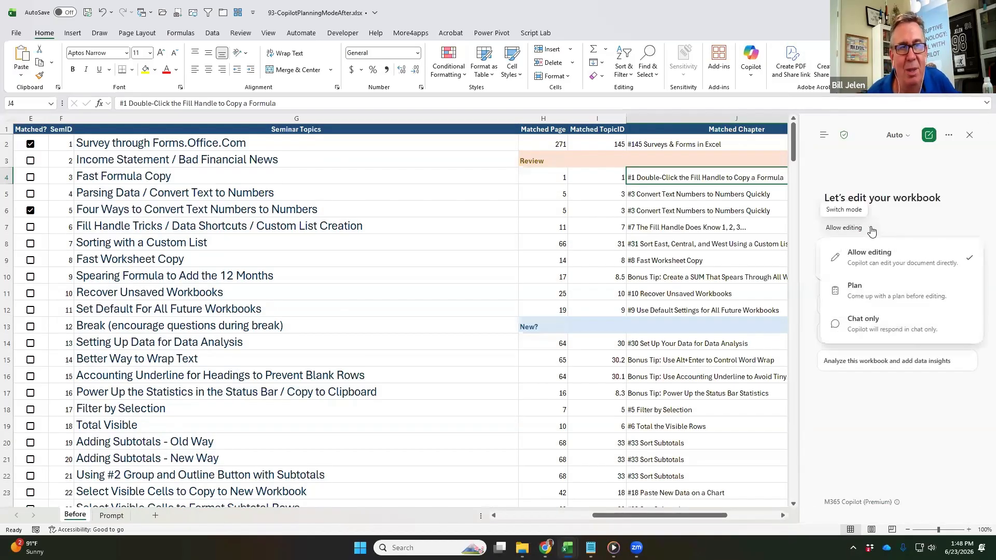
click(881, 299)
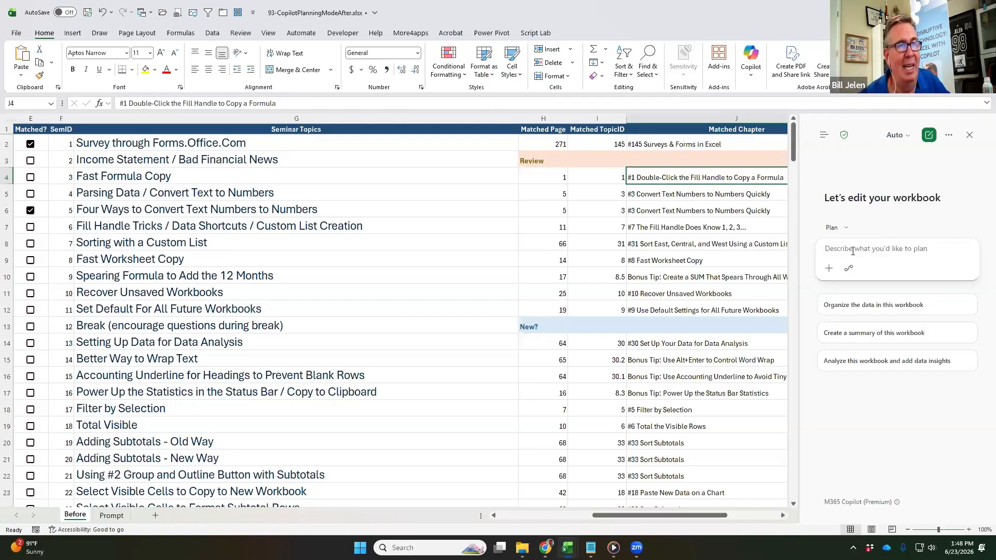
Examine the matched chapter and file name columns and the Matched? checkbox formula in row 6
click(675, 212)
key(Right)
key(Right)
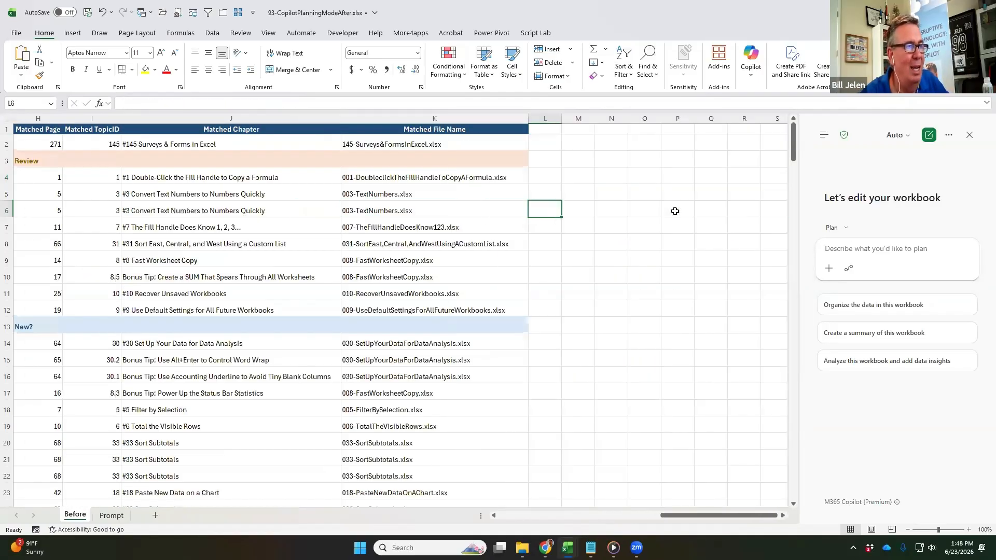
key(Left)
key(Left)
key(Left)
key(Left)
key(Left)
key(Left)
key(Left)
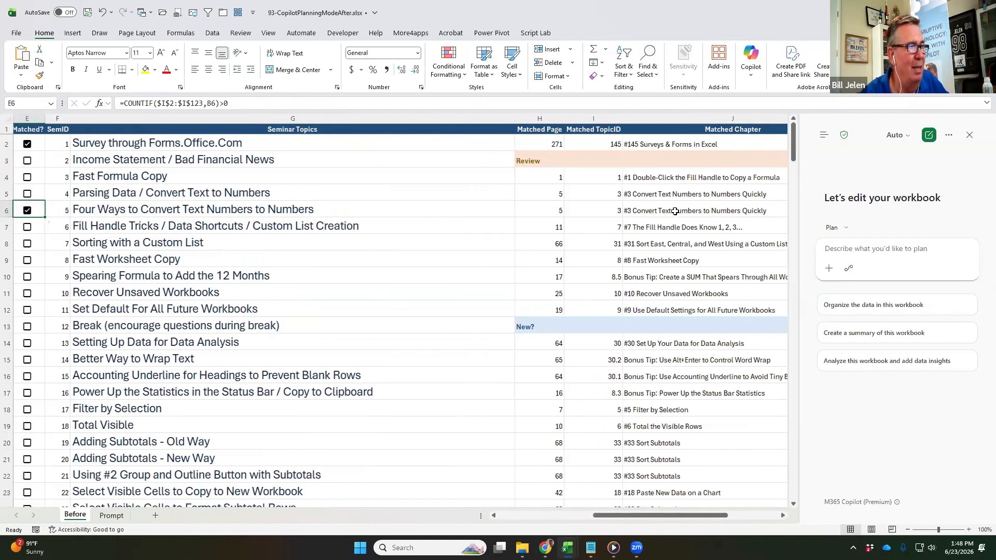
Look through the seminar topics down past row 90 and back to the matched file names in the first rows
key(Page_Down)
key(Page_Down)
key(Page_Down)
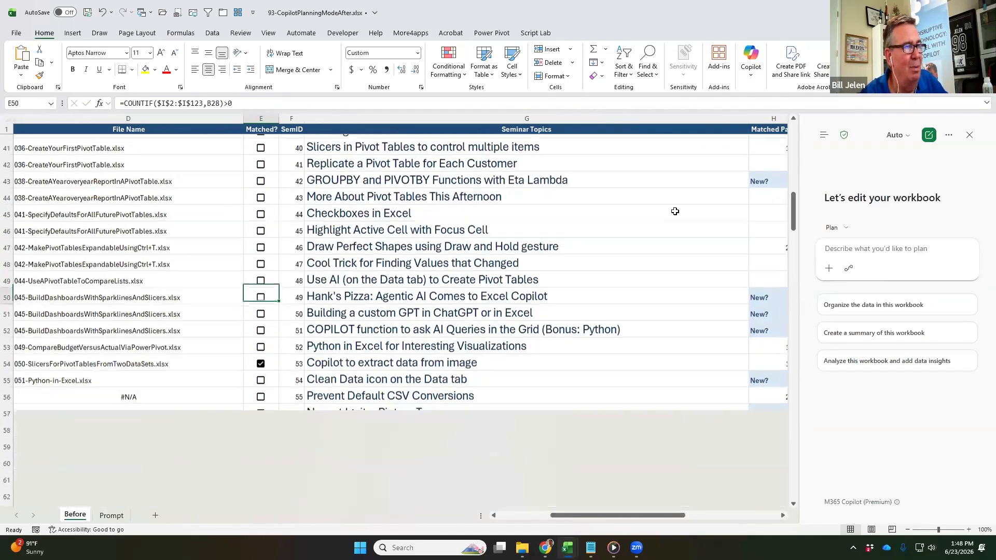
key(Page_Down)
key(Page_Down)
key(Page_Down)
key(Page_Down)
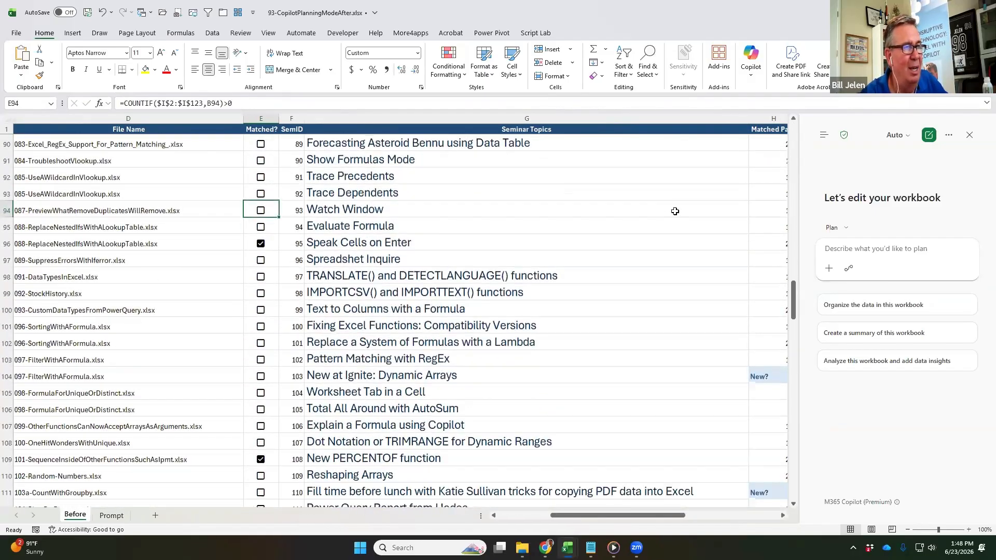
key(Page_Up)
key(Page_Up)
key(Page_Up)
key(Page_Up)
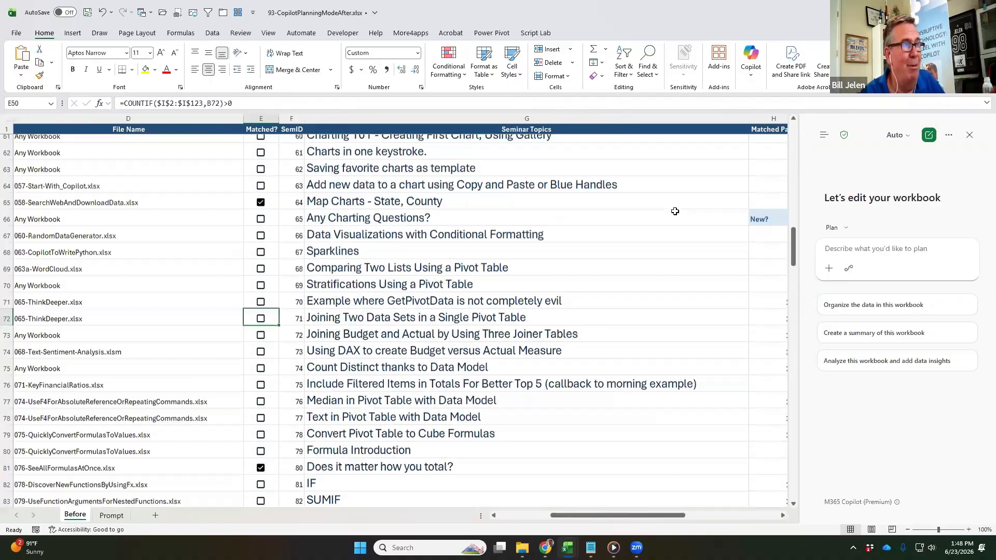
key(Right)
key(Right)
key(Right)
key(Right)
key(Right)
key(Right)
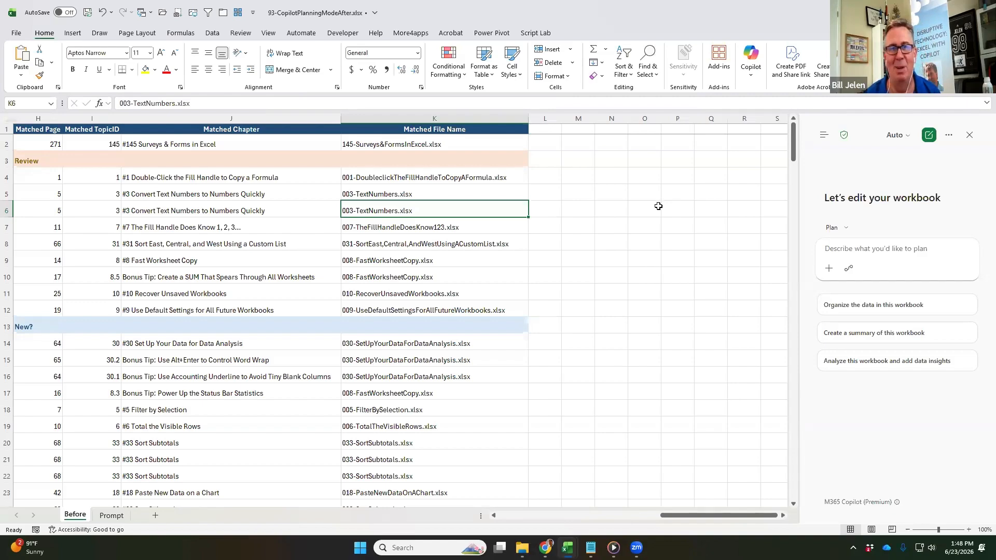
Close 93-CopilotPlanningModeAfter.xlsx and return to the agenda in 00-ExcelForOracle.xlsx
click(606, 204)
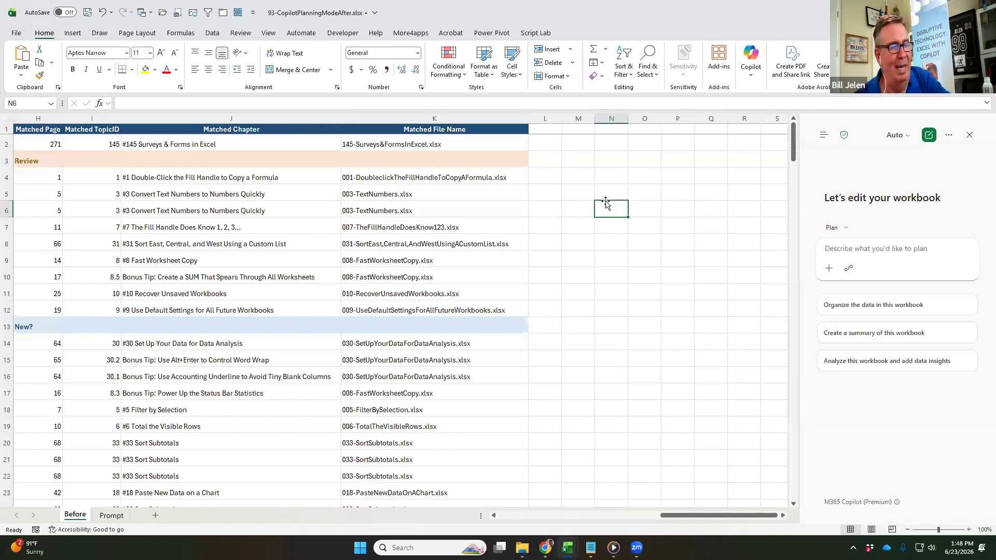
key(alt+f)
key(c)
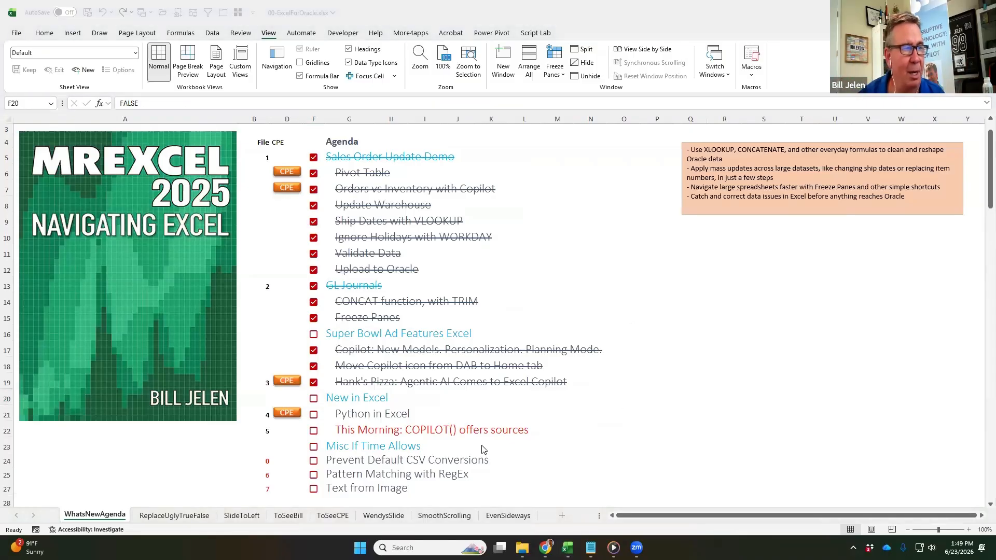
click(313, 336)
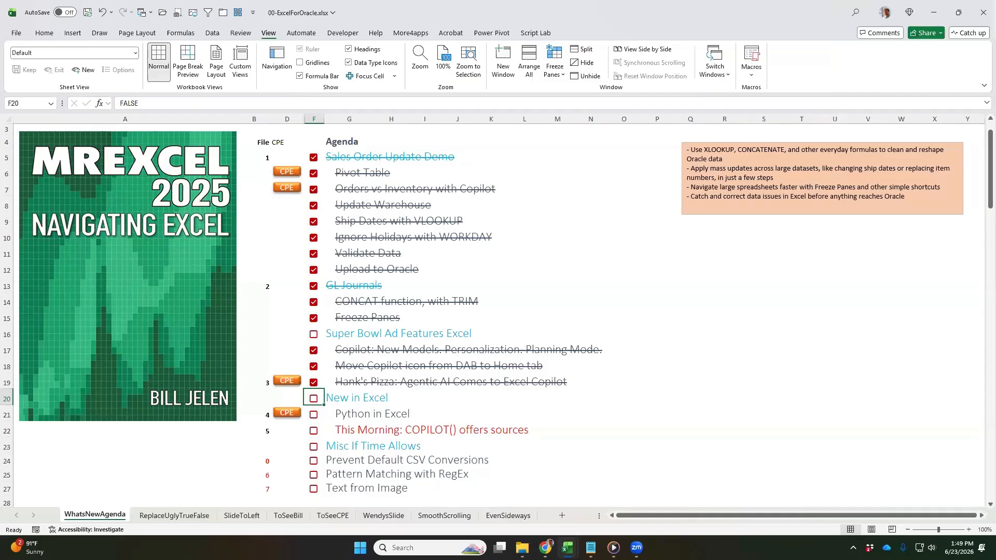
Switch to 04-COPILOT-Python_Word_Cloud.xlsx and clear the "Cheese Curds Cheese Curds" entries in C13:C18 of the Query sheet
key(alt+Tab)
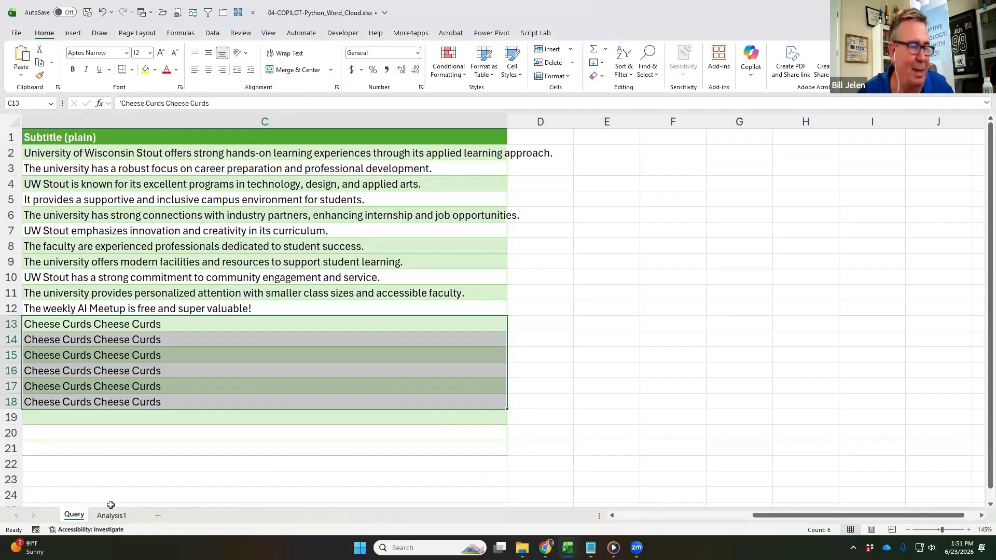
key(Delete)
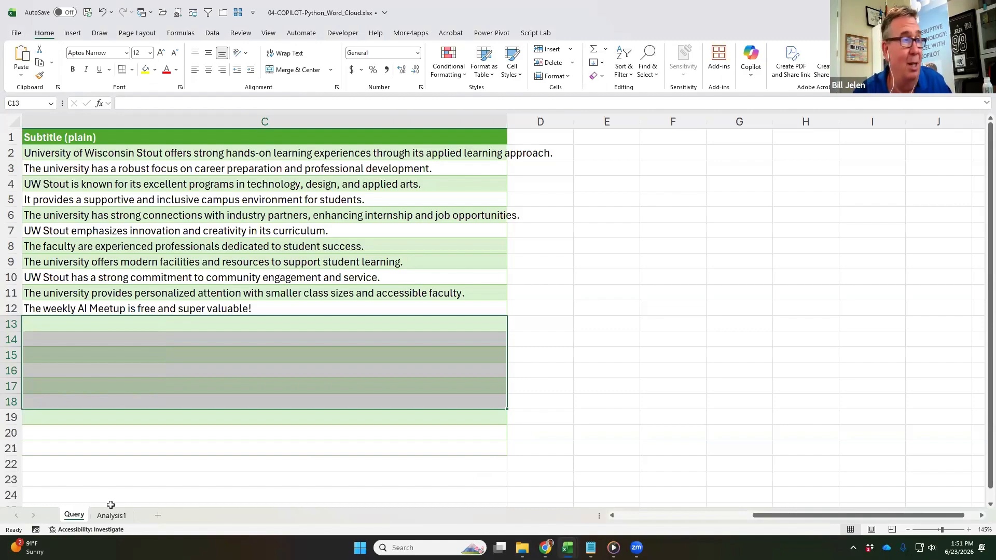
key(Left)
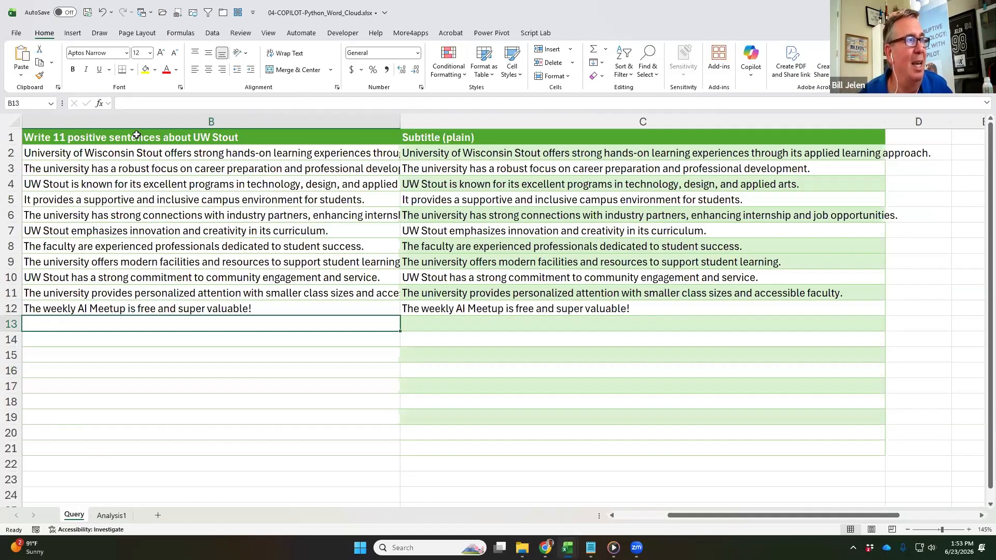
View the Python initialization code to see the imported libraries, and close it again
click(176, 34)
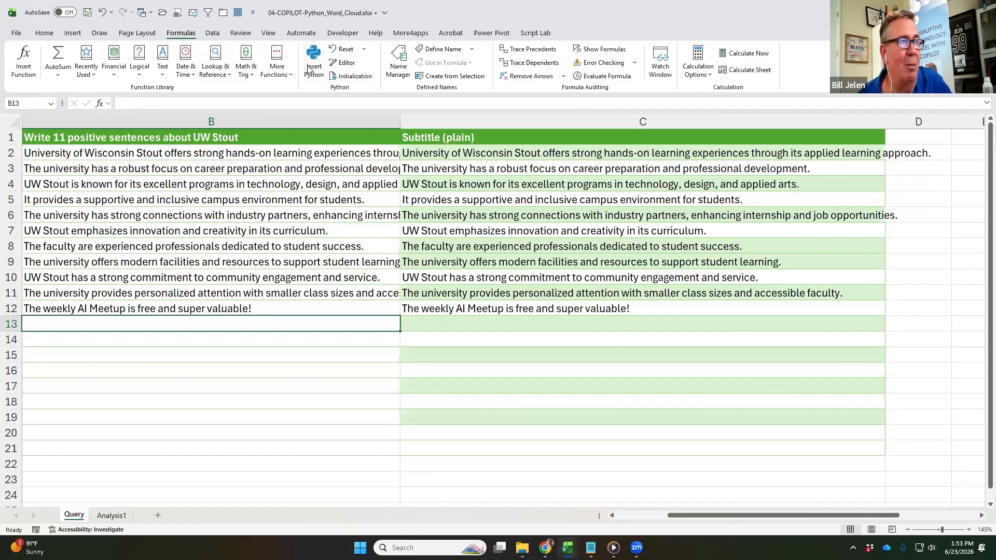
click(355, 78)
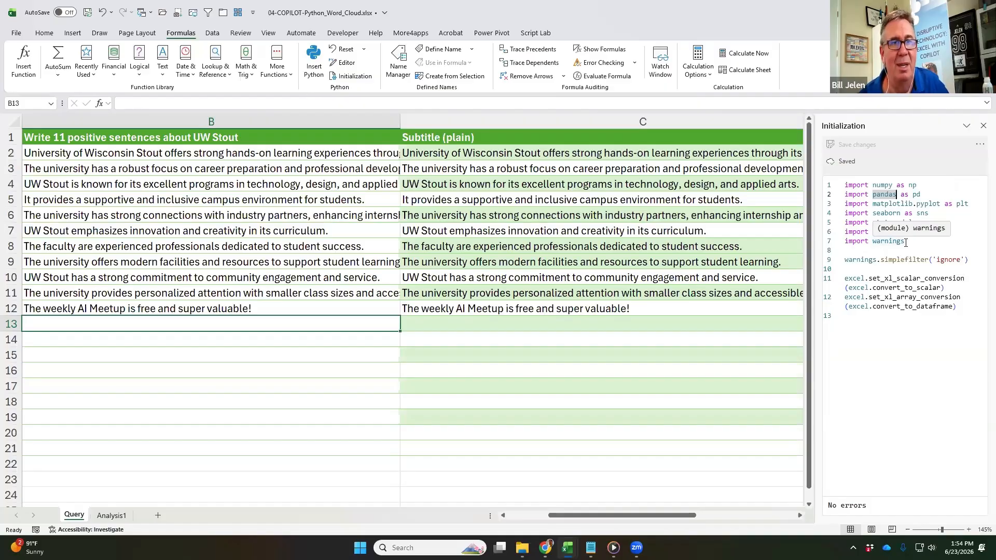
click(980, 126)
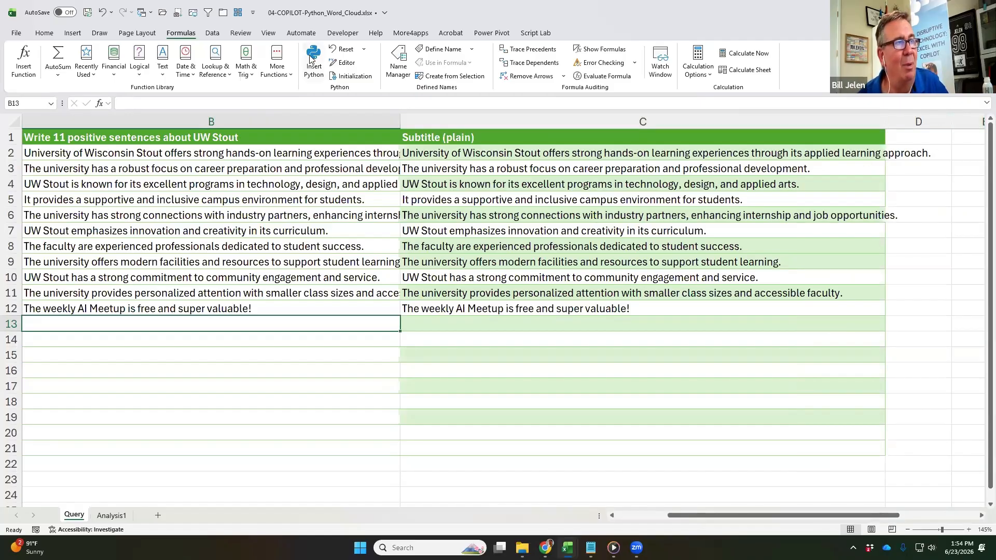
Open the Analysis1 sheet and read the full Python code behind the DataFrame in cell A6
click(111, 516)
scroll(407, 396, up, 1)
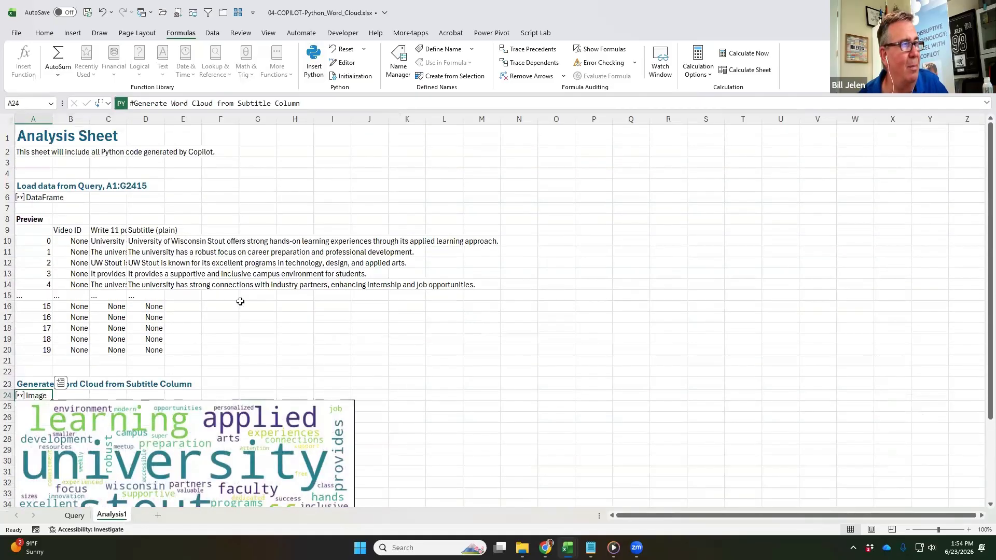
click(32, 198)
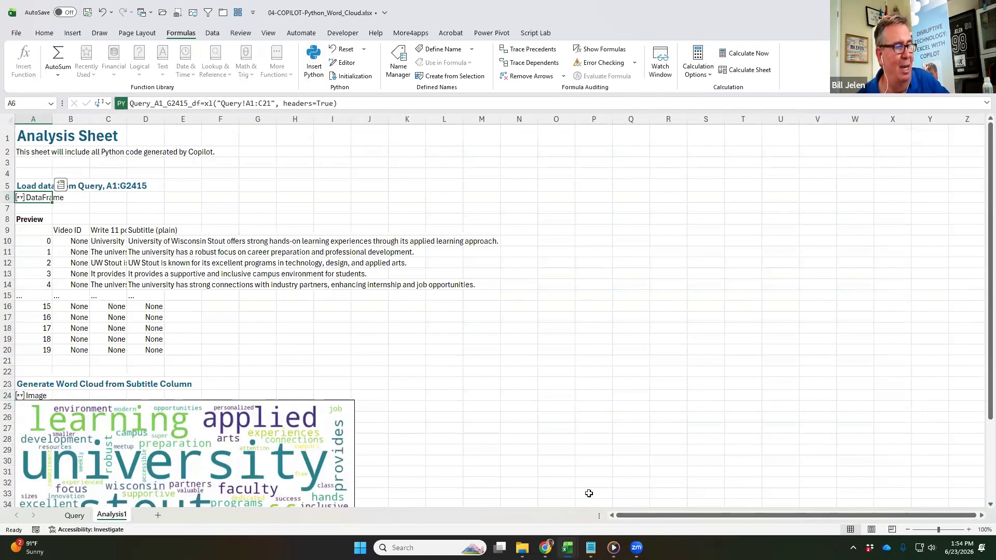
scroll(588, 497, up, 6)
scroll(587, 497, up, 1)
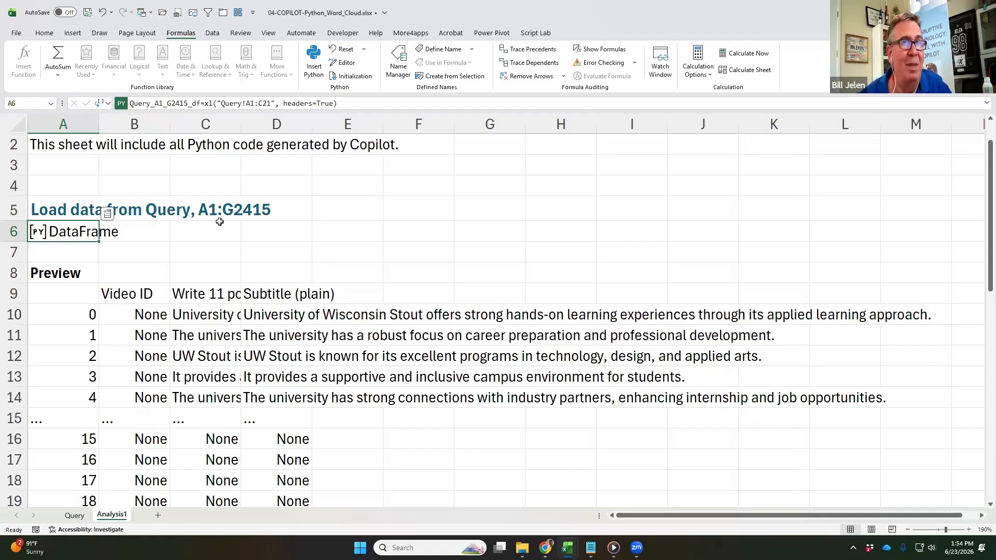
click(985, 104)
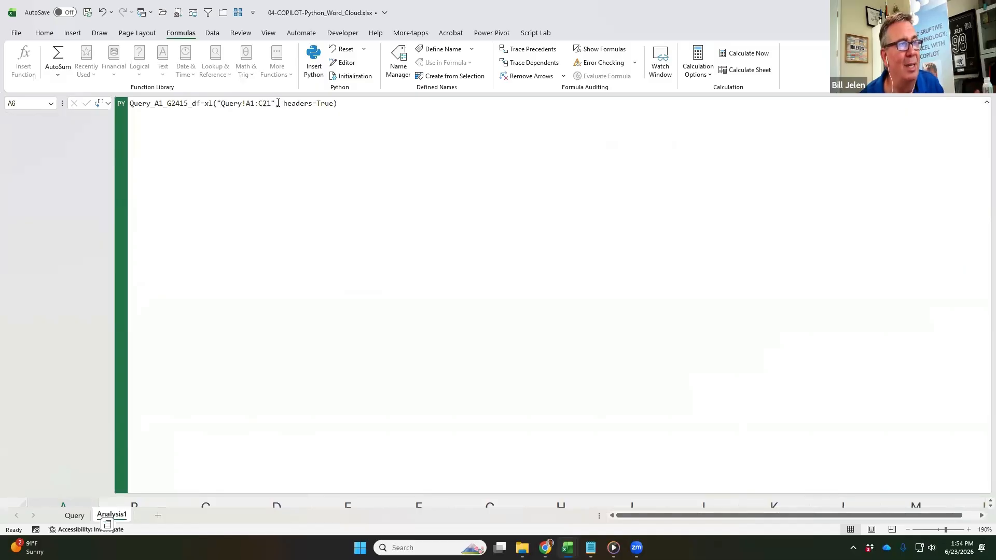
click(986, 103)
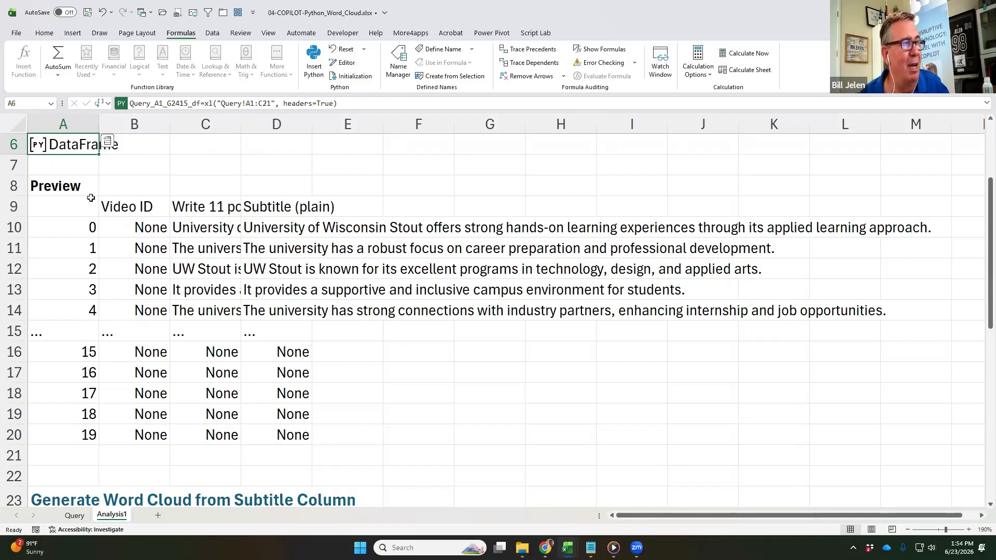
Read the word cloud's full Python code in A24 and compare the image with the source sentences on the Query sheet
scroll(140, 376, down, 3)
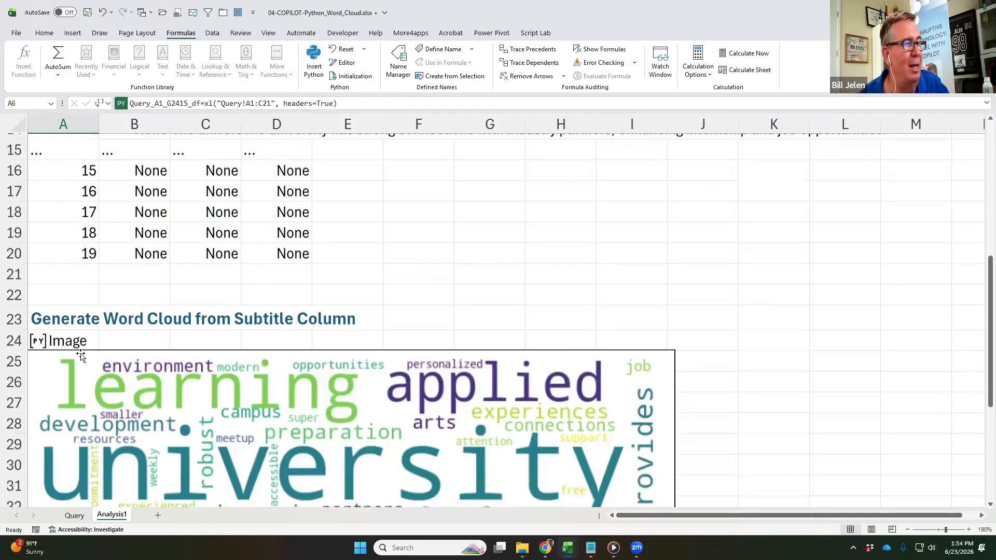
click(59, 334)
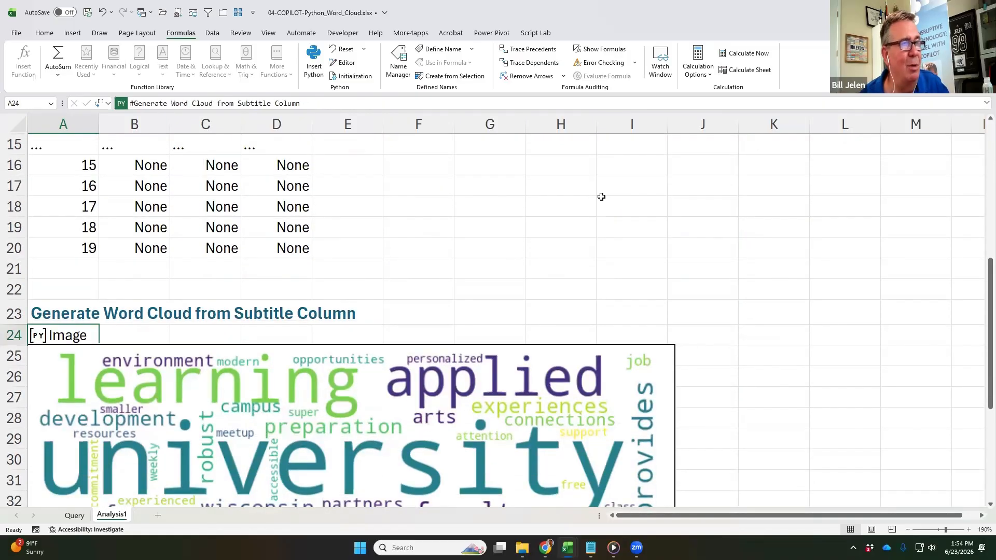
click(985, 104)
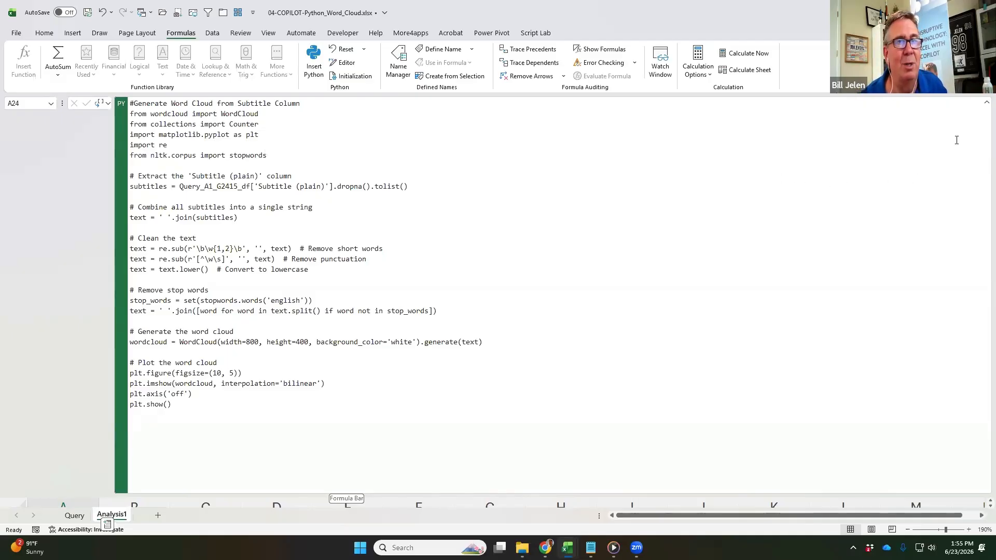
click(987, 103)
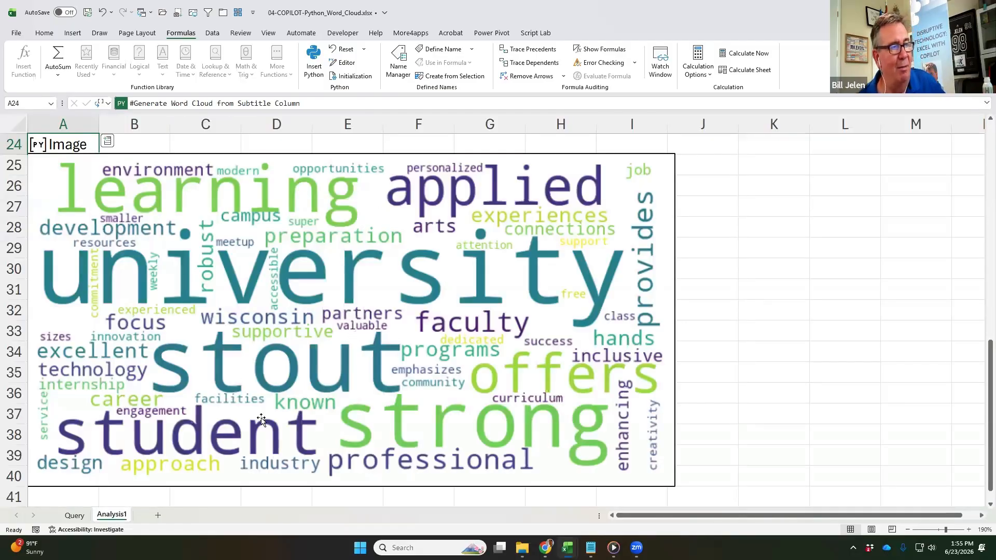
click(75, 515)
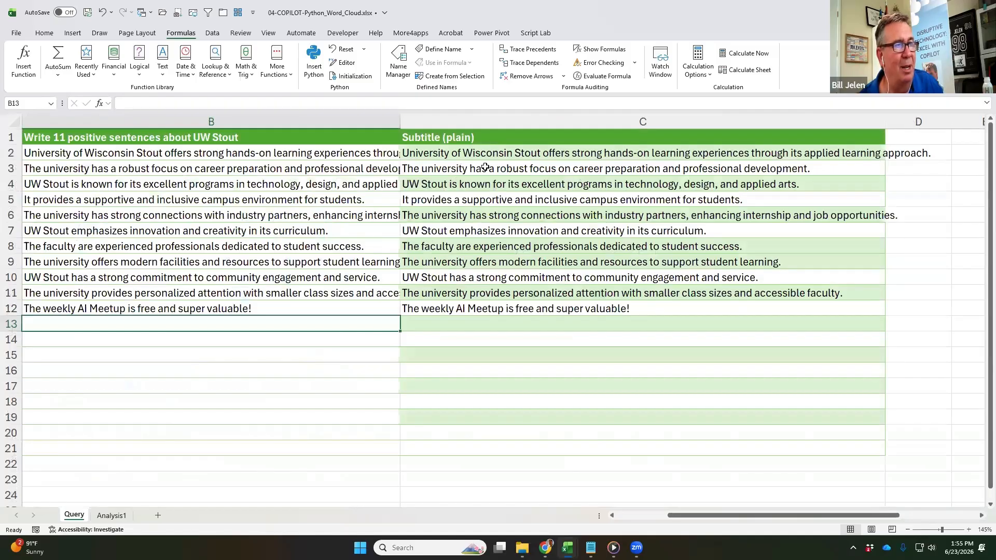
click(113, 515)
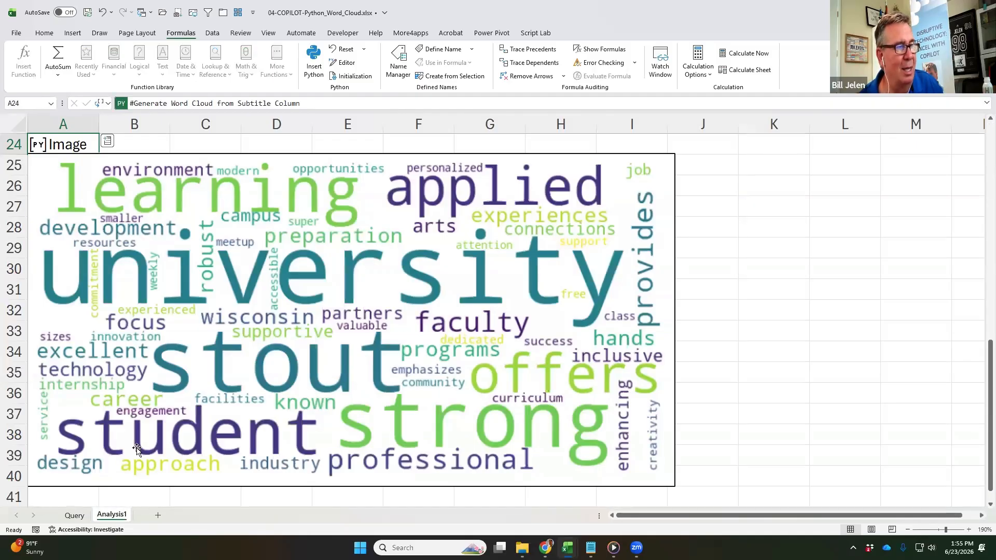
Fill C8:C11 of the Query sheet with "More4Apps Awesome Cool Love It" and check the word cloud on Analysis1
click(74, 515)
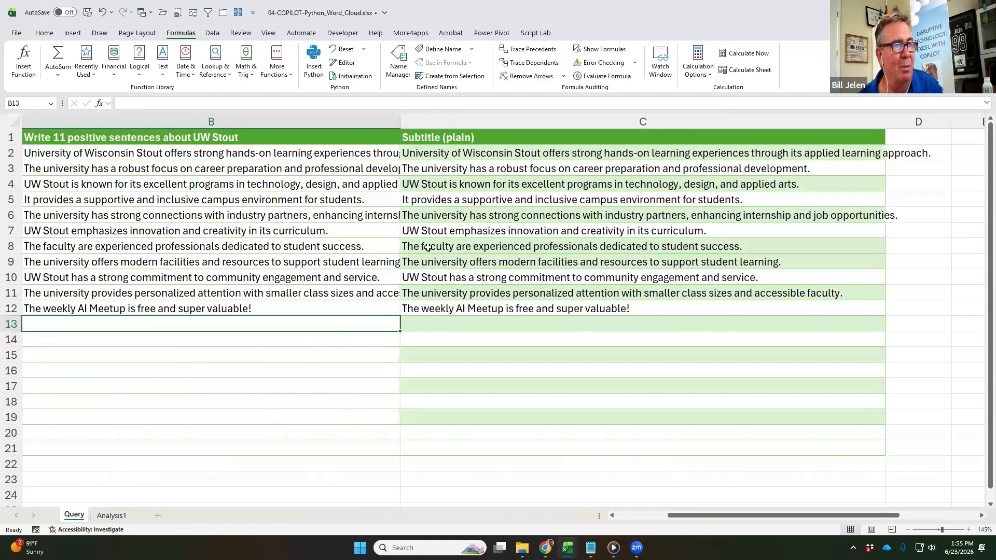
drag(428, 247, 428, 292)
text(Mo)
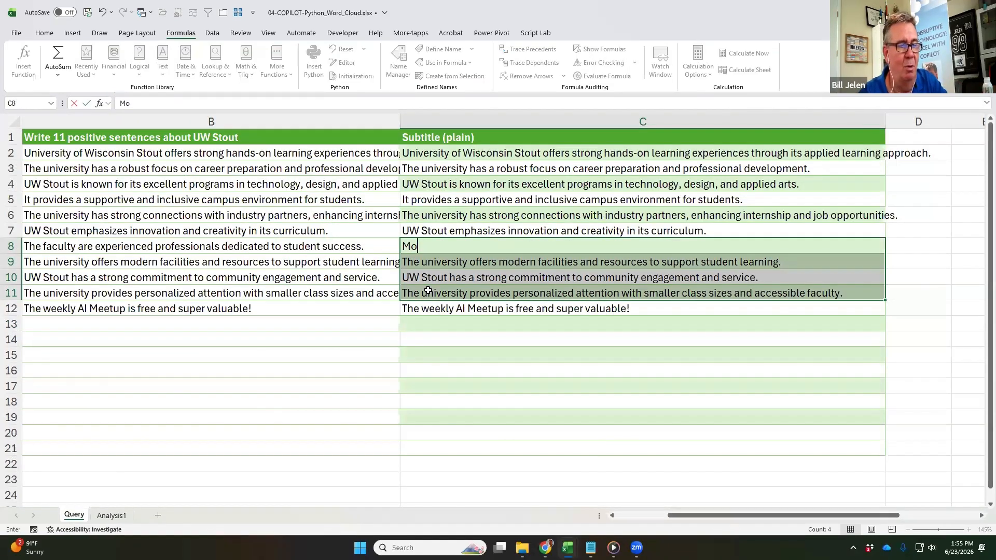
text(re4Apps A)
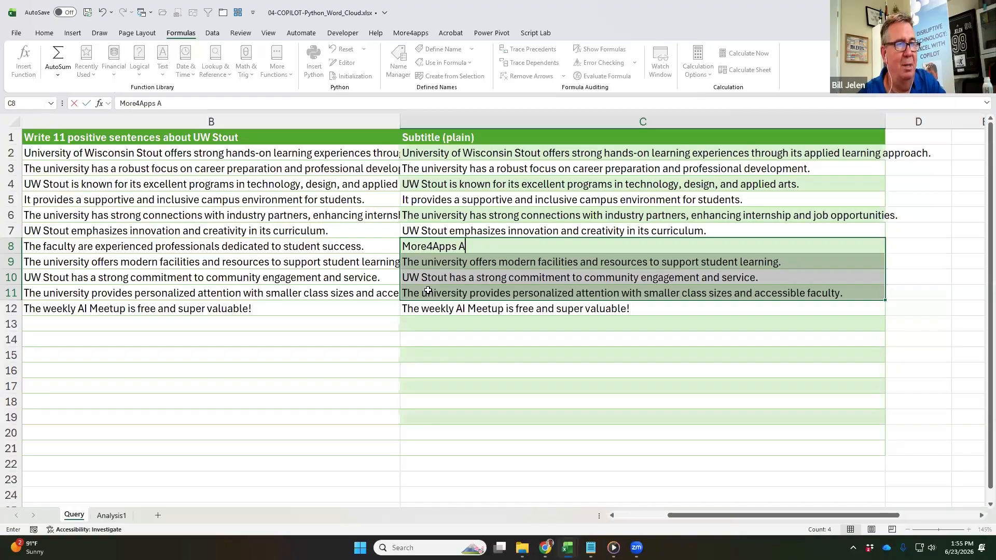
text(wesome Cool Love It)
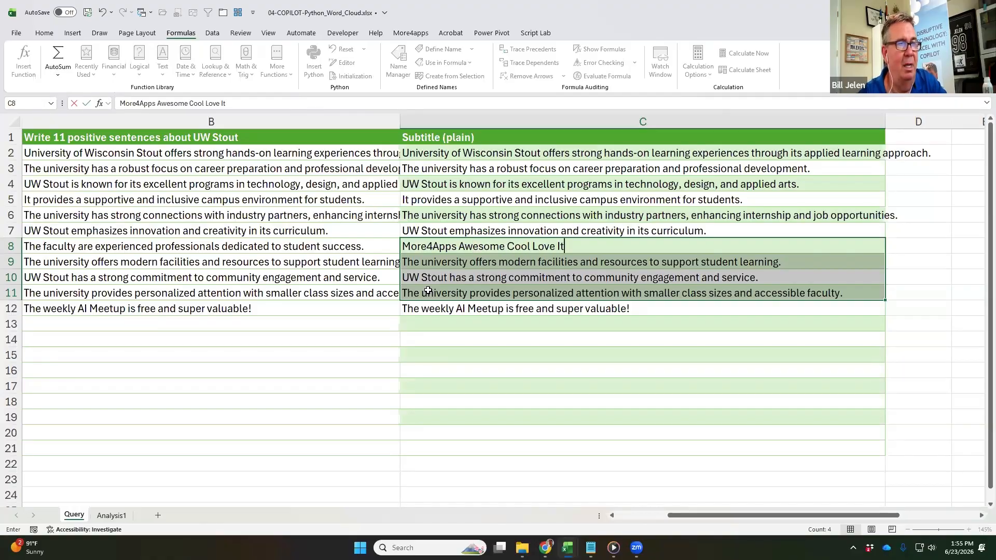
key(ctrl+Return)
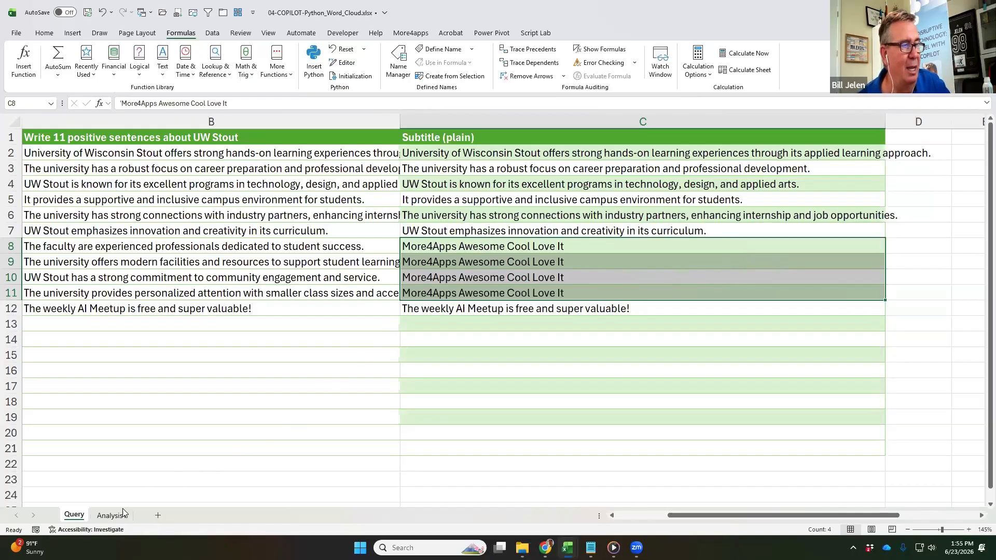
click(115, 514)
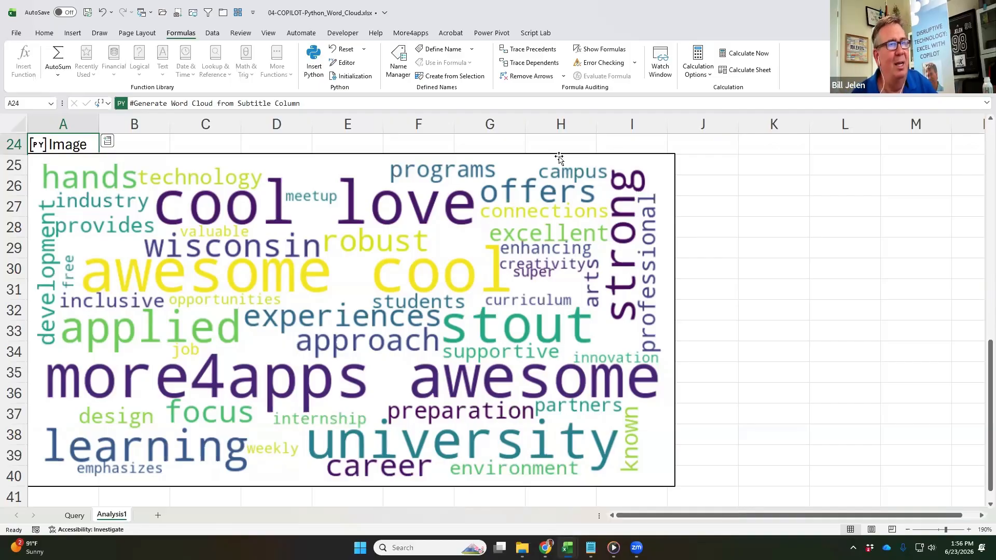
click(754, 164)
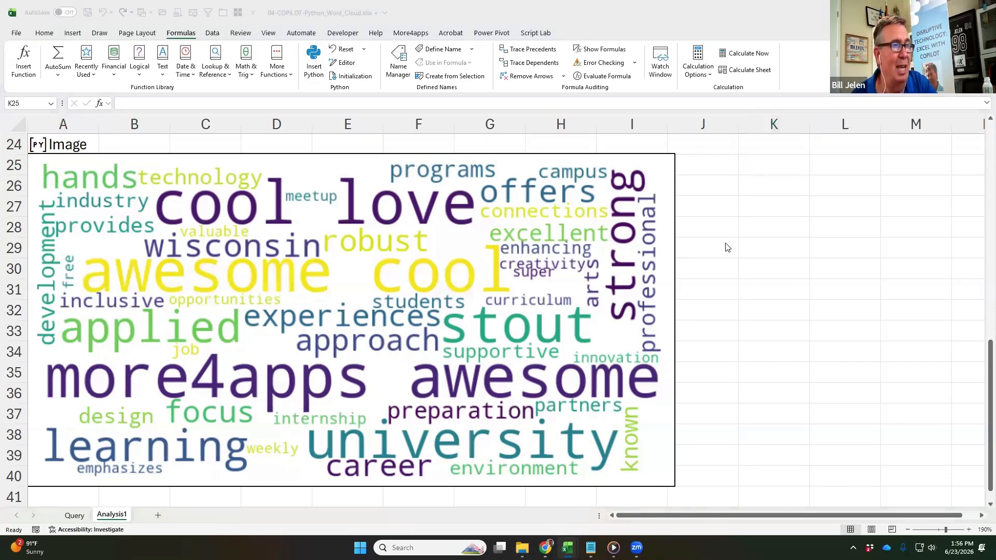
Switch to the 00-ExcelForOracle.xlsx agenda and check off "New in Excel" and "Python in Excel"
key(alt+Tab)
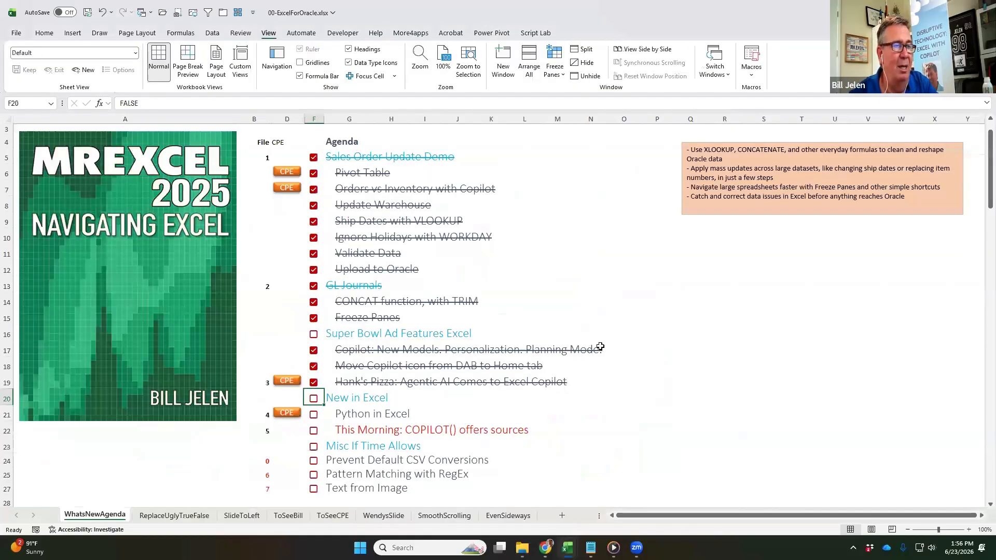
key(space)
key(Down)
key(space)
key(Down)
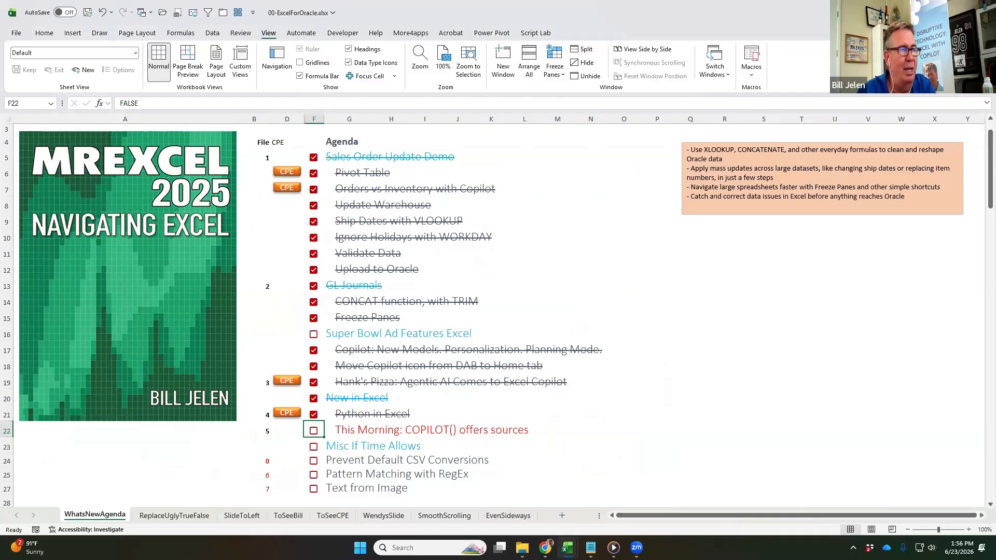
Create a blank workbook and enter =COPILOT("Return the name of each province in Canada") in A1
key(ctrl+n)
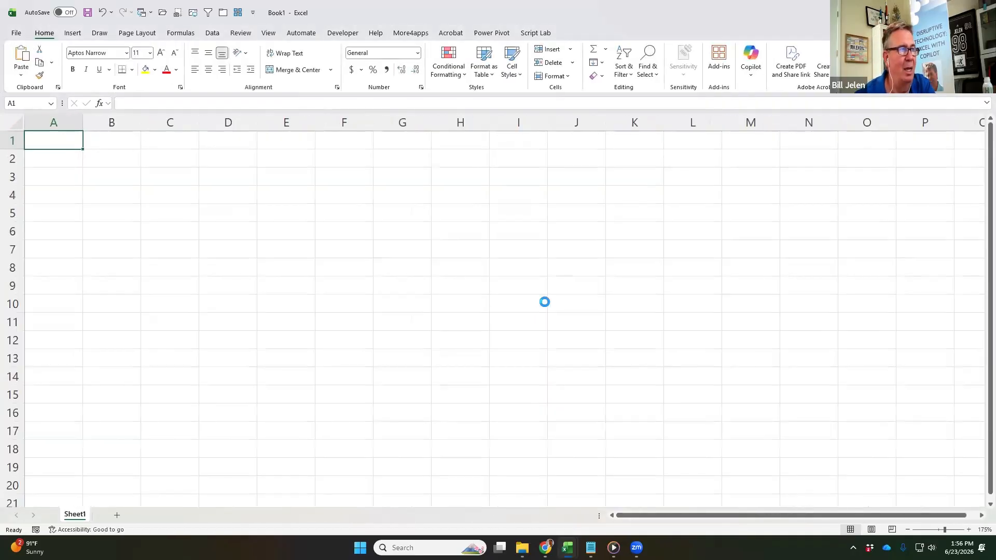
scroll(545, 302, up, 5)
text(=COP)
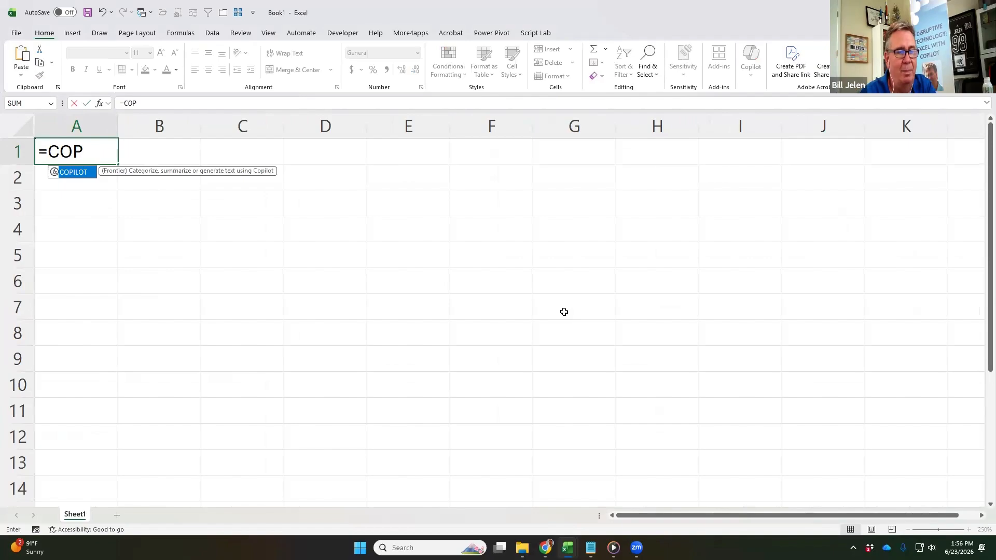
text(ILOT(")
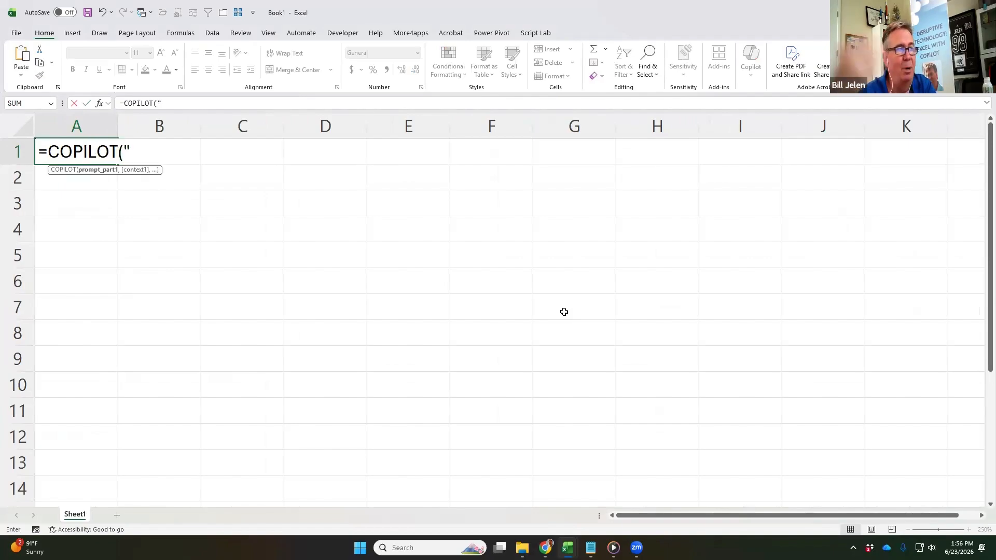
text(Retur)
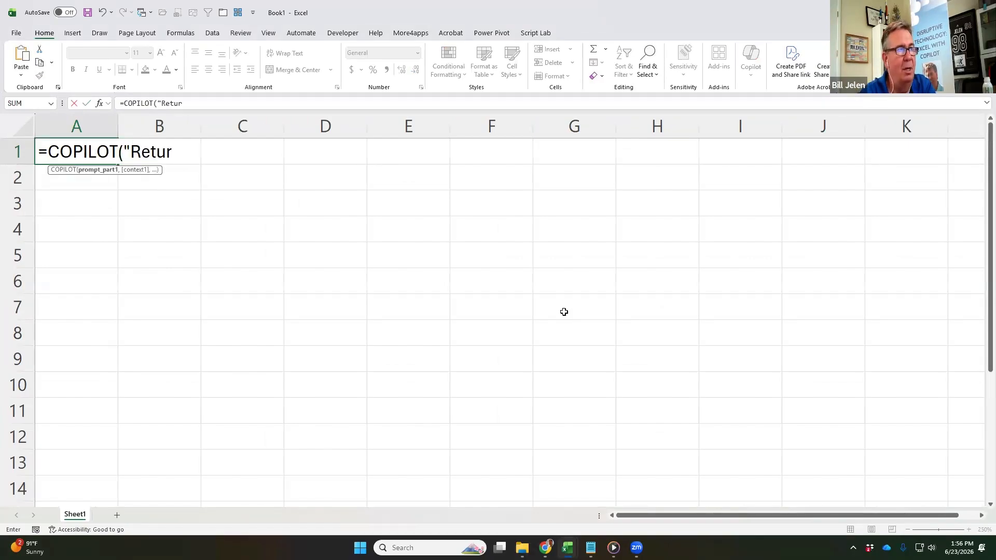
text(n the name of e)
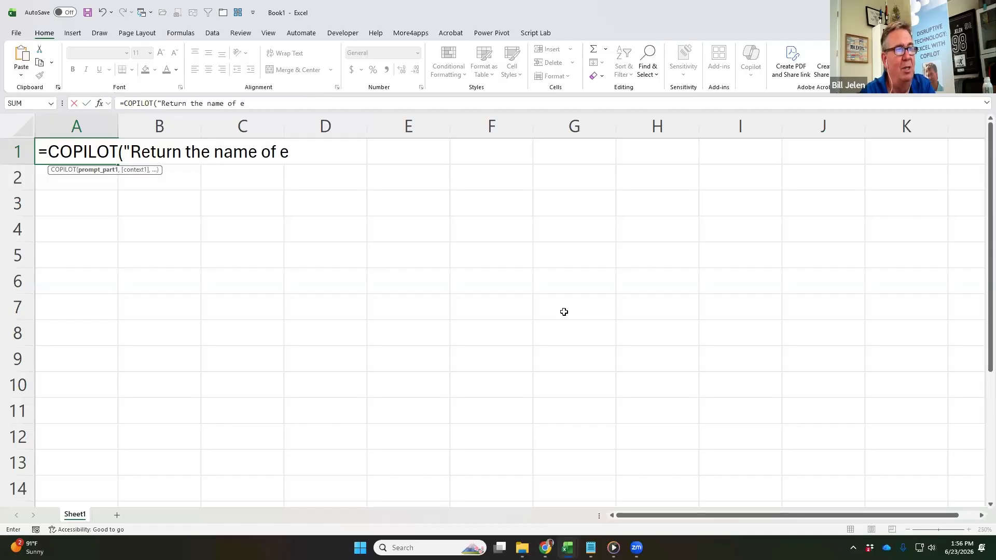
text(ach provinc)
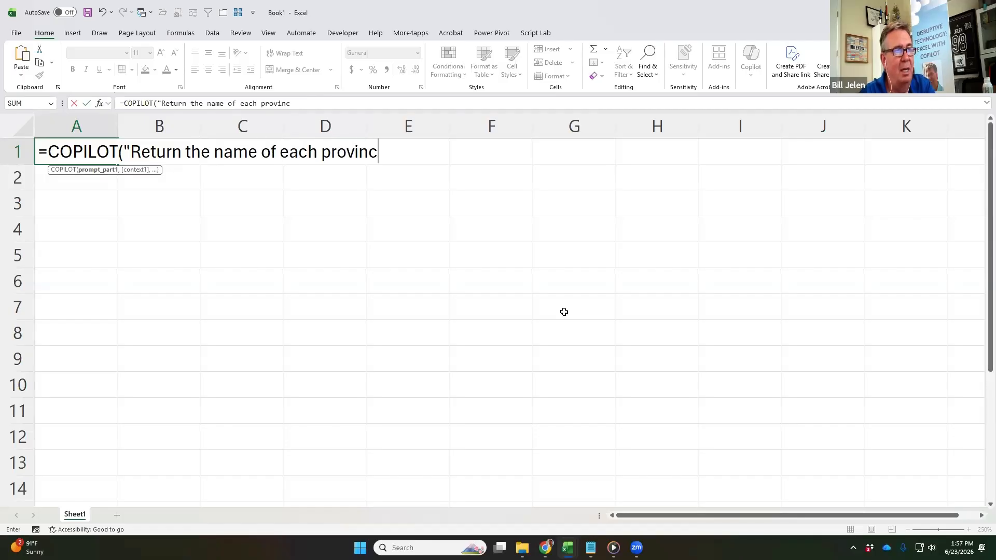
text(e in Canada"))
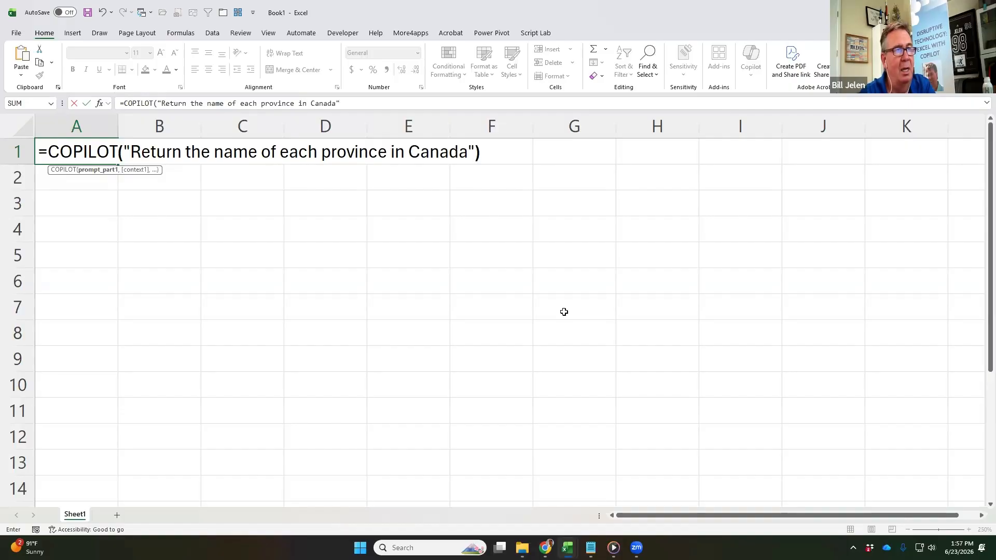
key(Return)
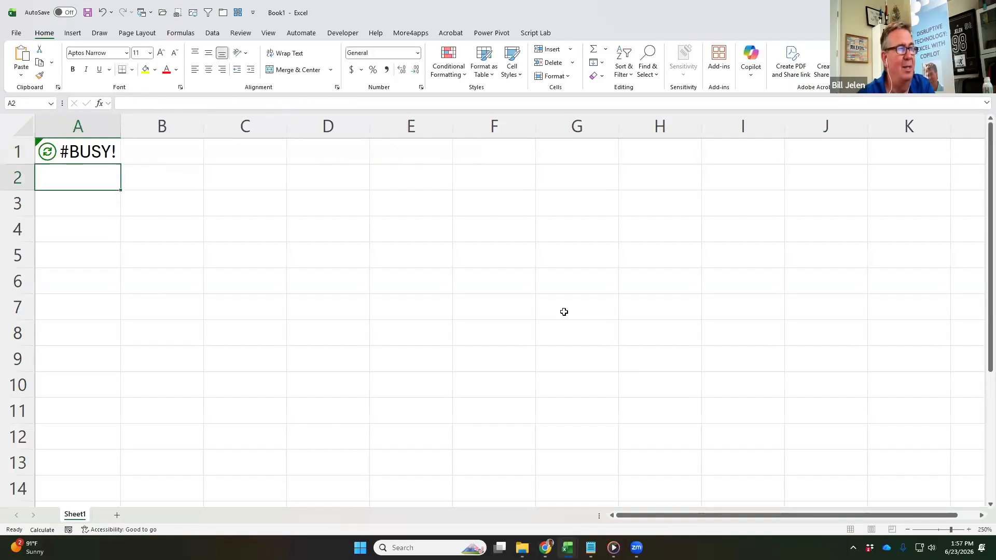
Inspect the source information for the COPILOT result in A1, and close the card
key(Up)
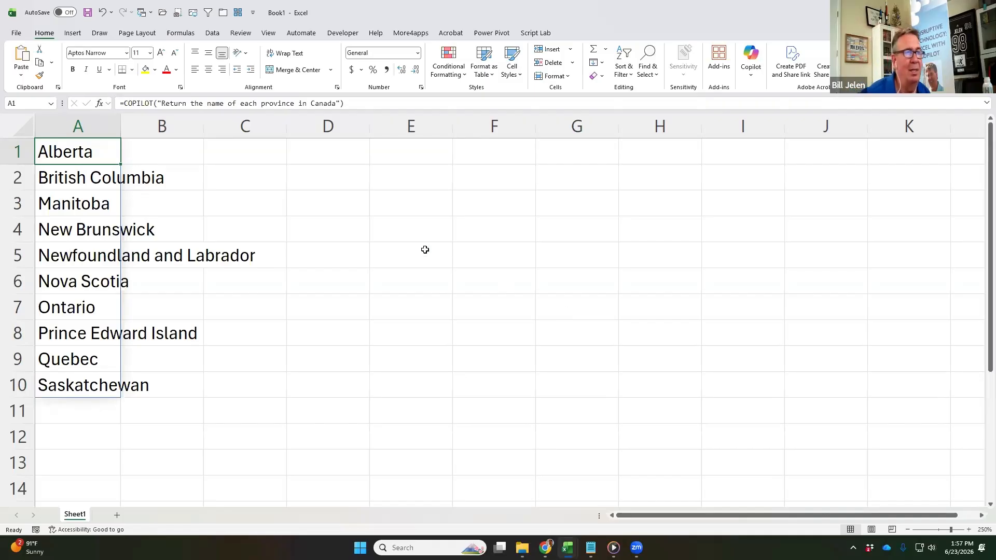
click(386, 184)
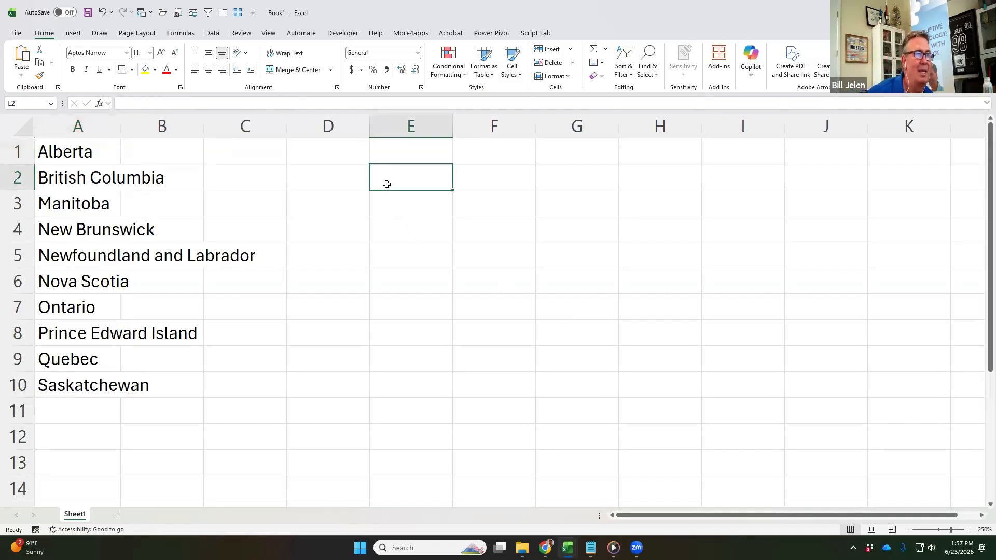
click(84, 156)
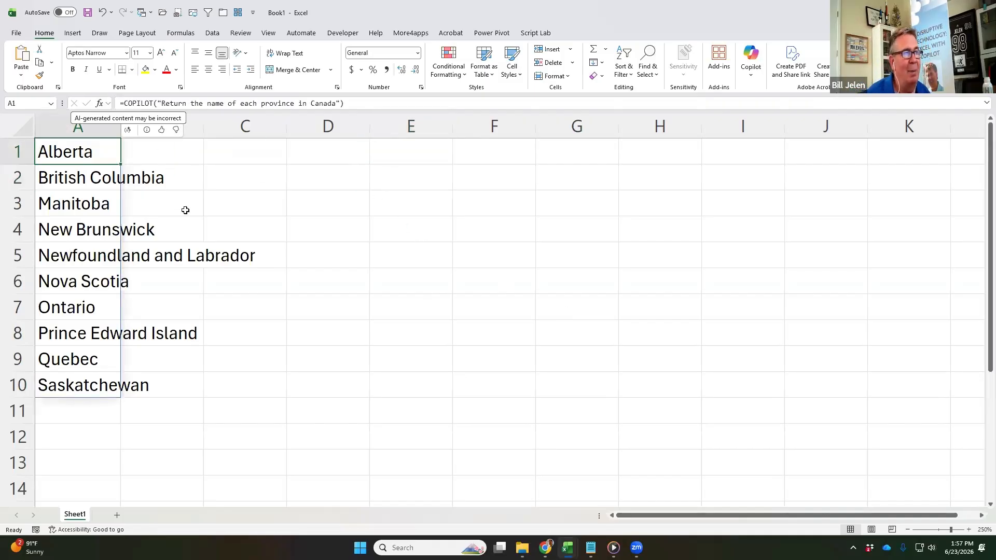
click(147, 133)
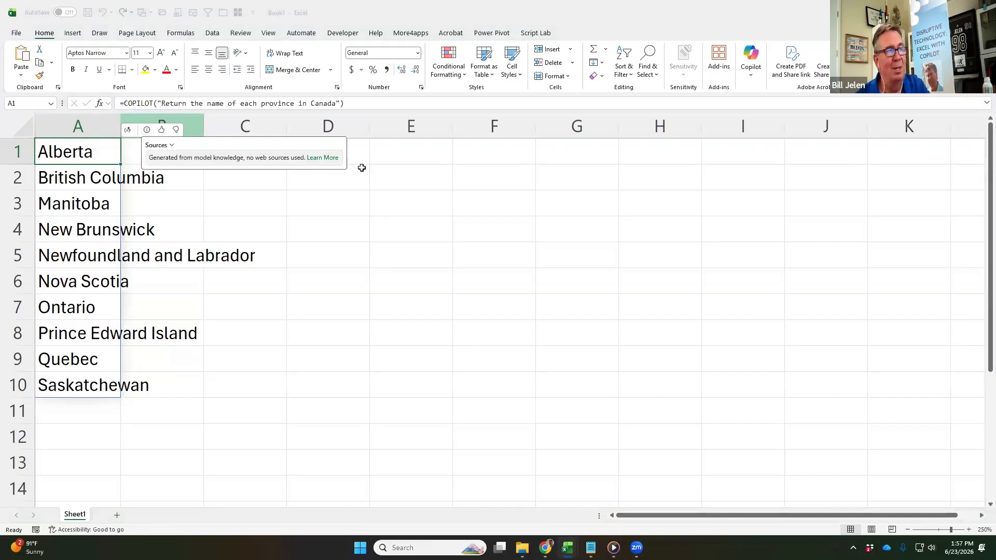
click(390, 175)
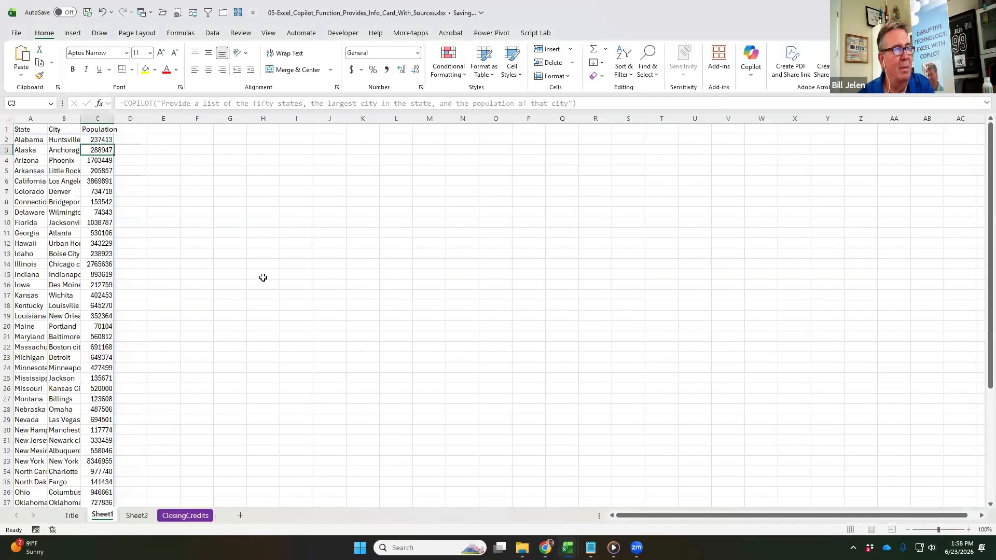
On Sheet1 of the 05 workbook, review the COPILOT formula in A2 and expand its full list of web sources
scroll(344, 324, up, 7)
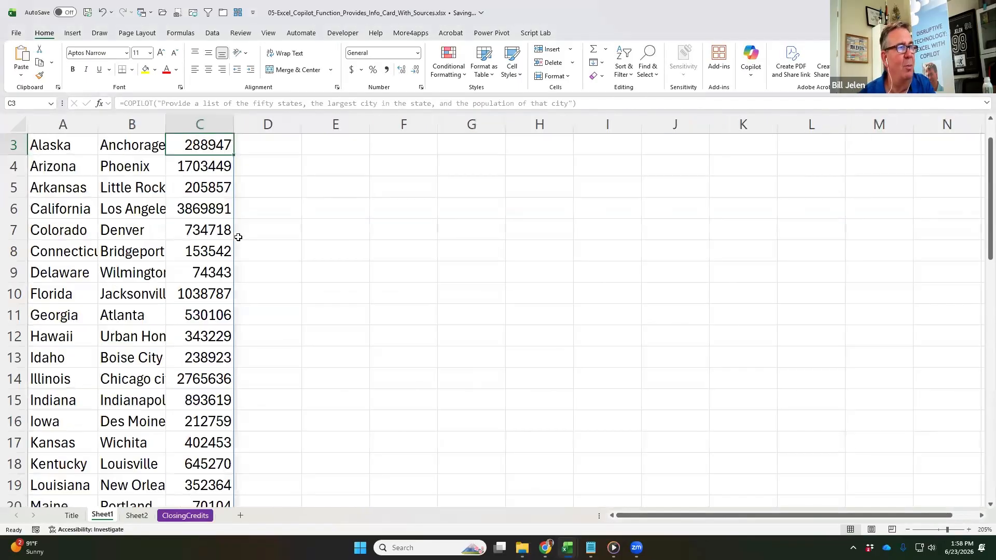
click(66, 146)
scroll(66, 146, up, 2)
click(72, 146)
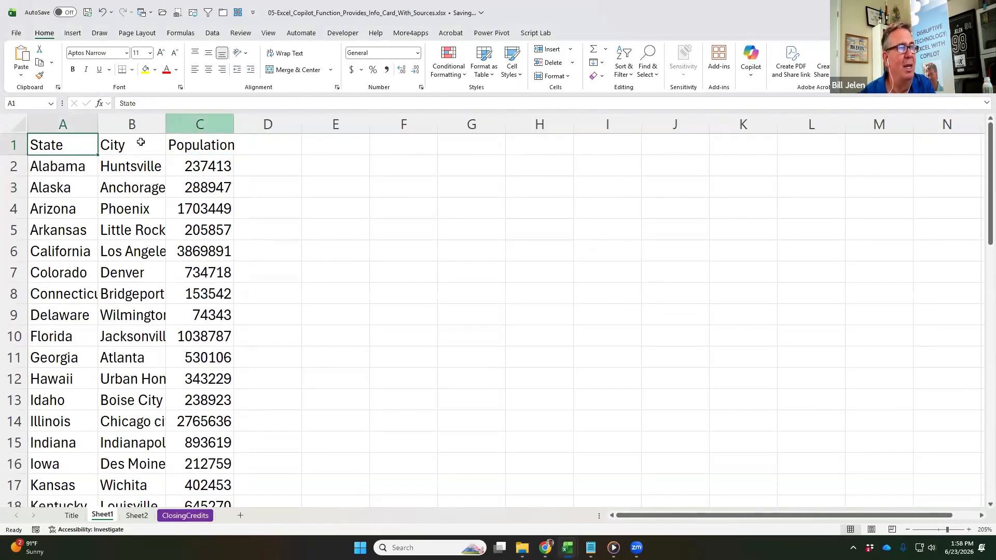
click(78, 161)
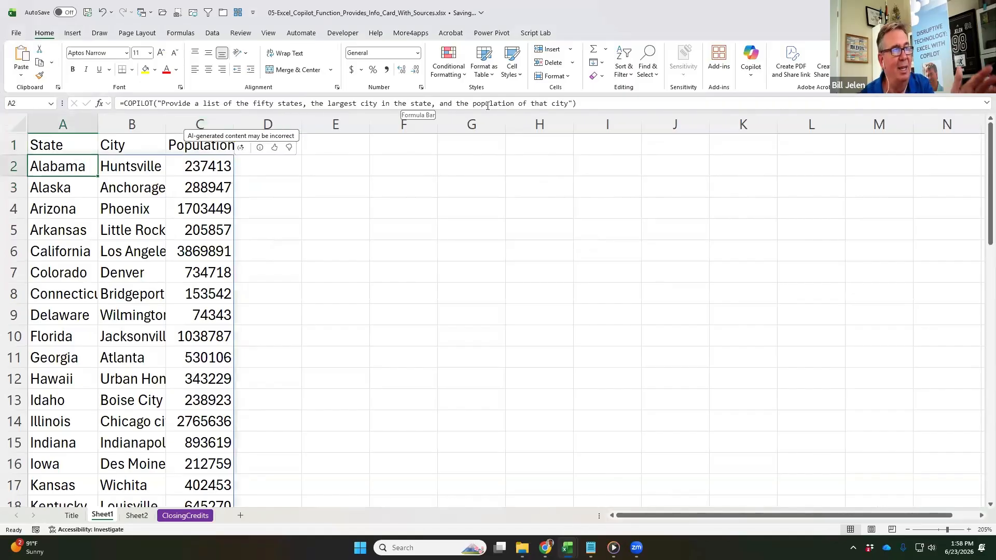
click(261, 150)
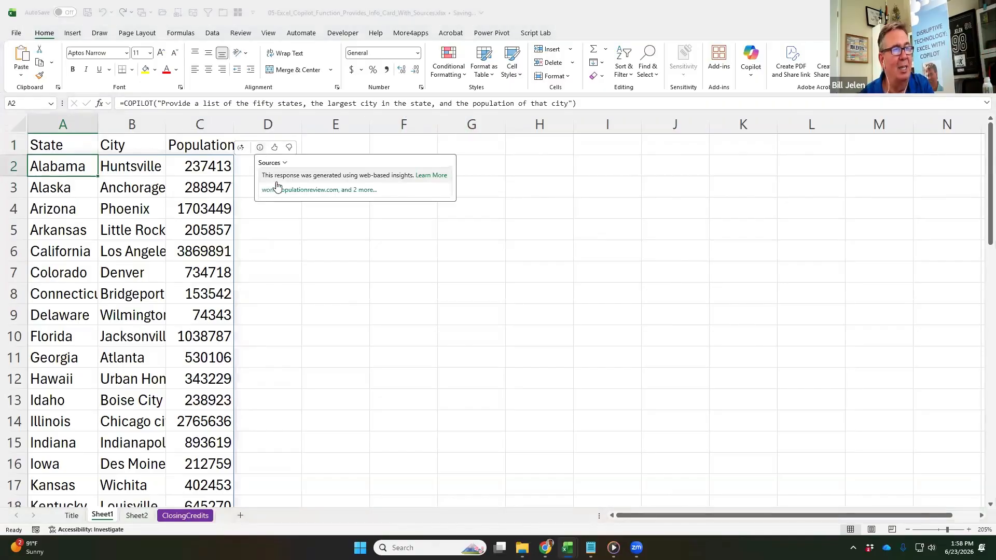
click(368, 191)
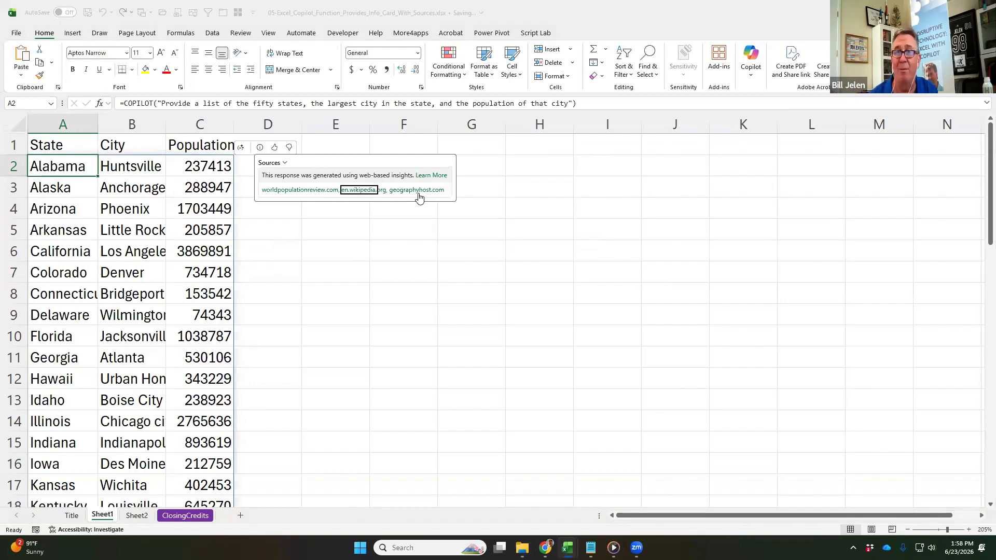
Open the worldpopulationreview.com source, examine its largest-city-by-state table, and return to the workbook
click(319, 190)
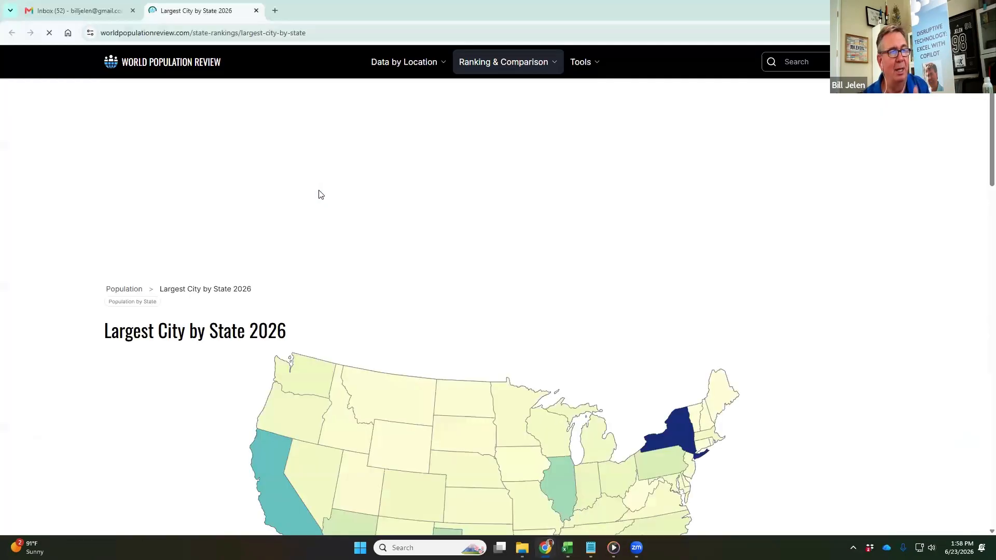
scroll(492, 317, down, 5)
scroll(492, 317, down, 1)
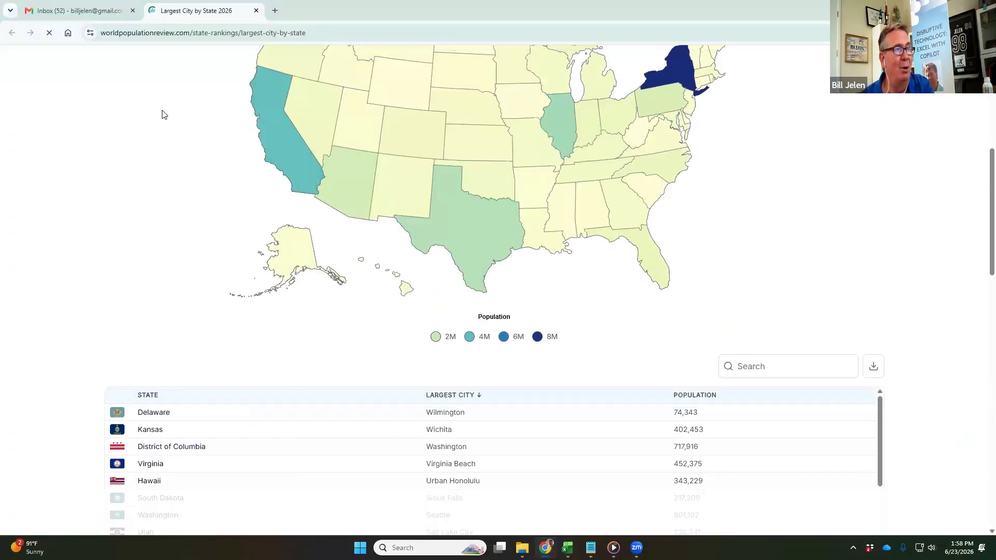
key(alt+Tab)
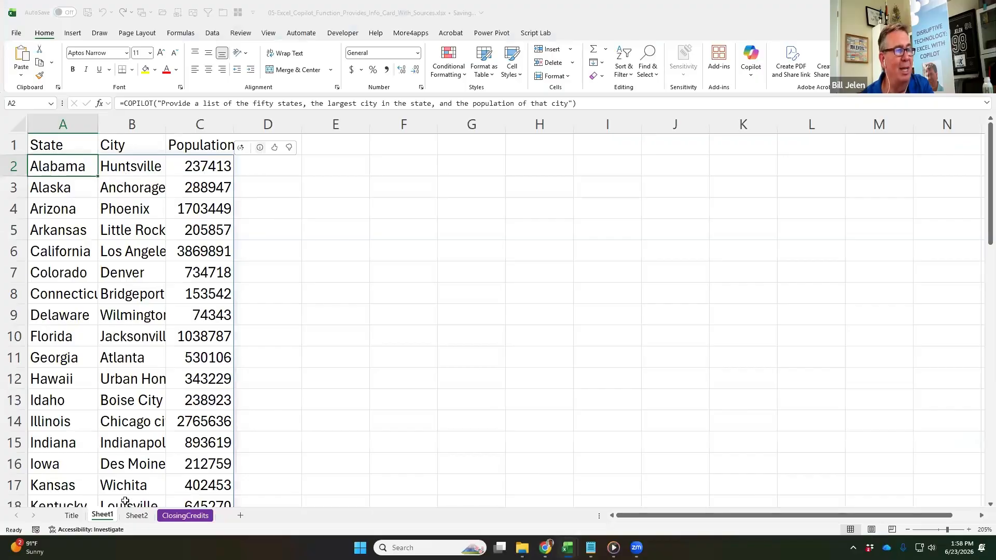
On Sheet2, show the Python code behind the descriptive statistics in D3 and read it through to the end
click(137, 515)
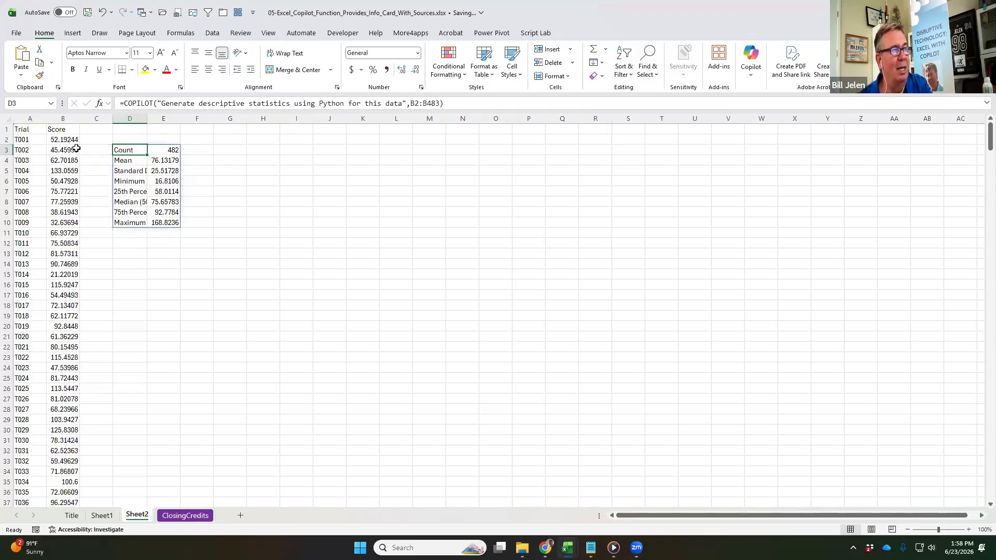
click(263, 171)
click(142, 151)
click(206, 137)
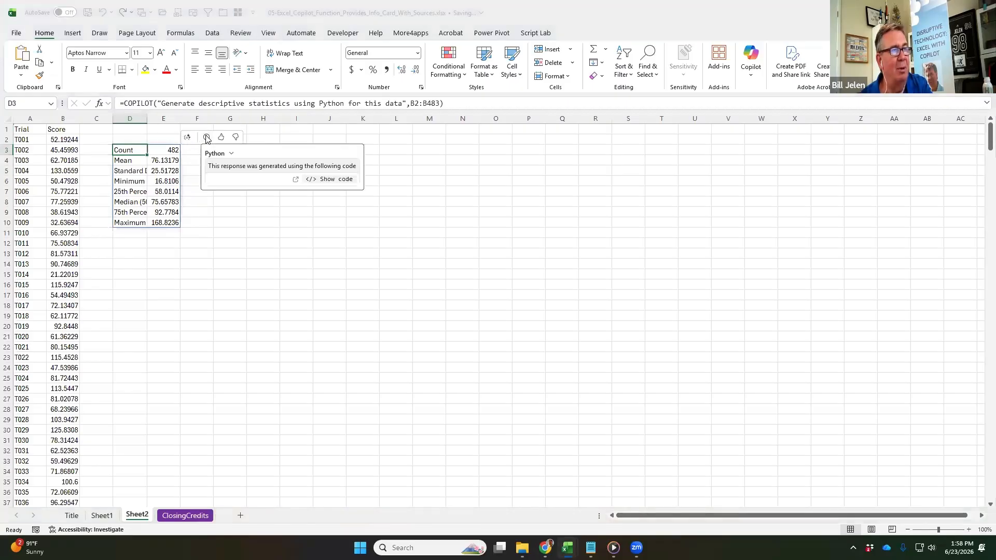
click(328, 183)
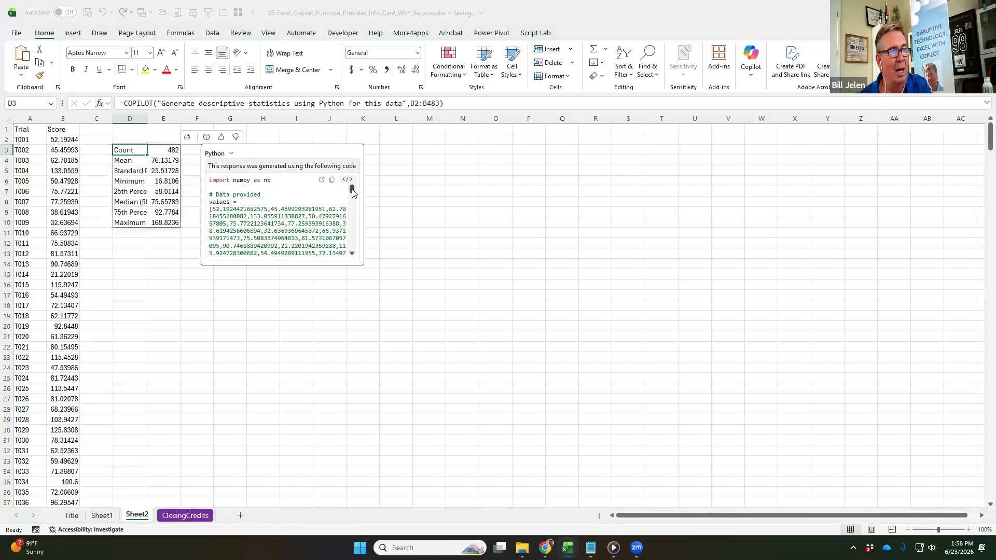
scroll(355, 211, down, 3)
scroll(353, 215, down, 5)
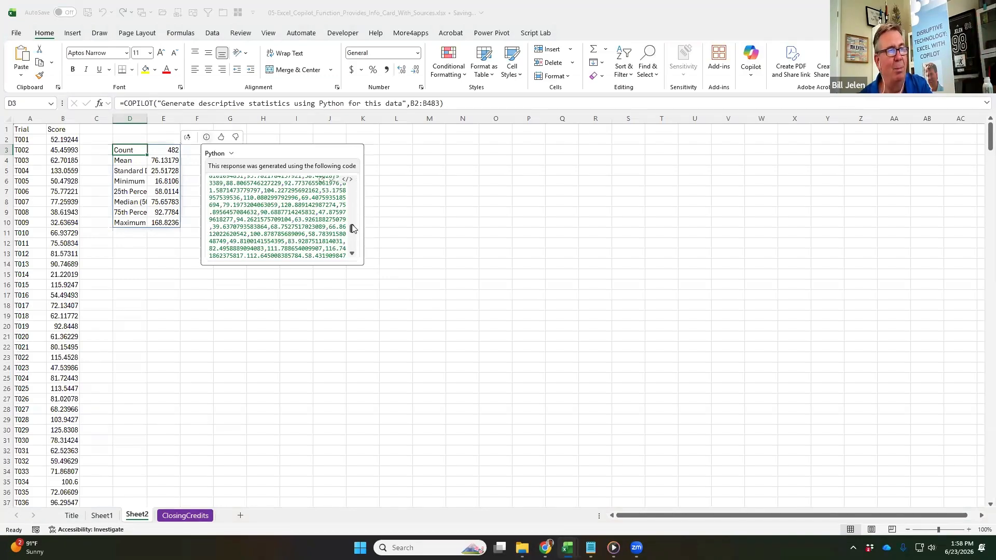
drag(352, 229, 351, 245)
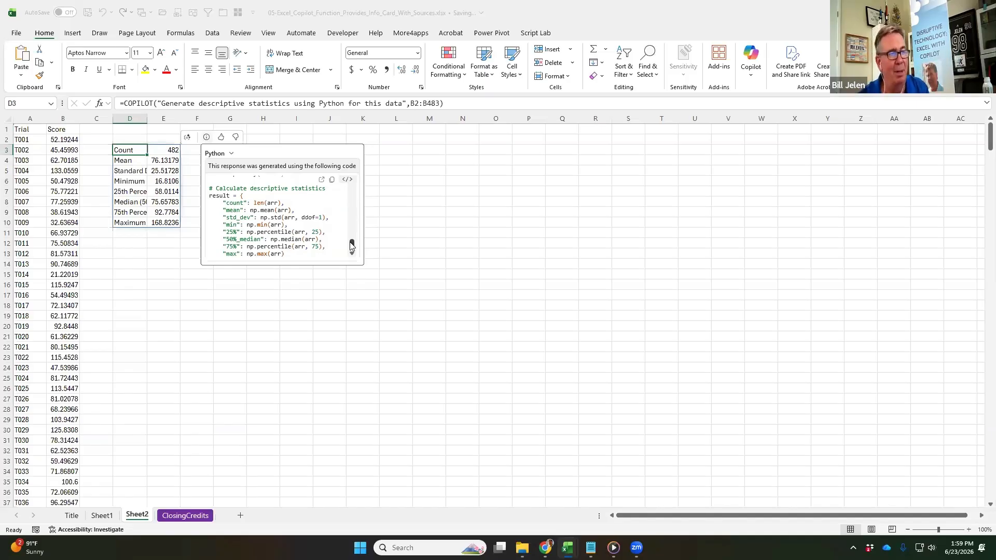
click(401, 188)
Switch to the 00-ExcelForOracle.xlsx agenda and check off "This Morning: COPILOT() offers sources" and "Super Bowl Ad Features Excel"
key(alt+Tab)
key(alt+Tab)
key(alt+Tab)
key(alt+Tab)
key(alt+Tab)
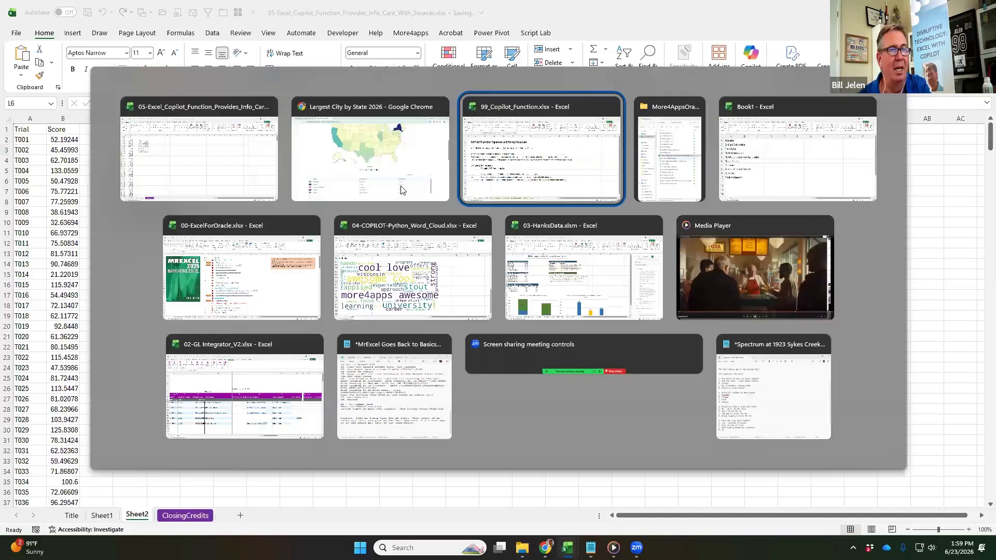
click(271, 301)
click(314, 434)
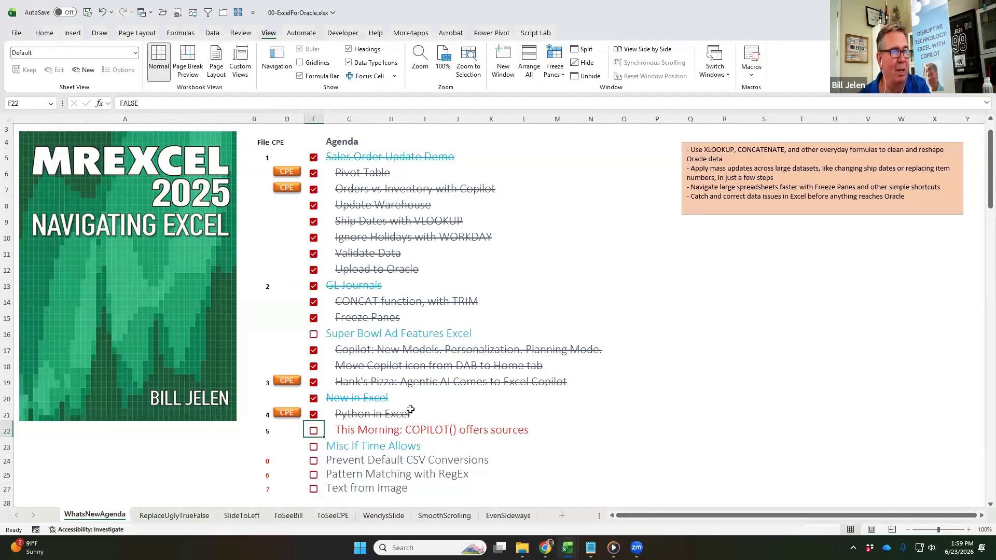
click(313, 335)
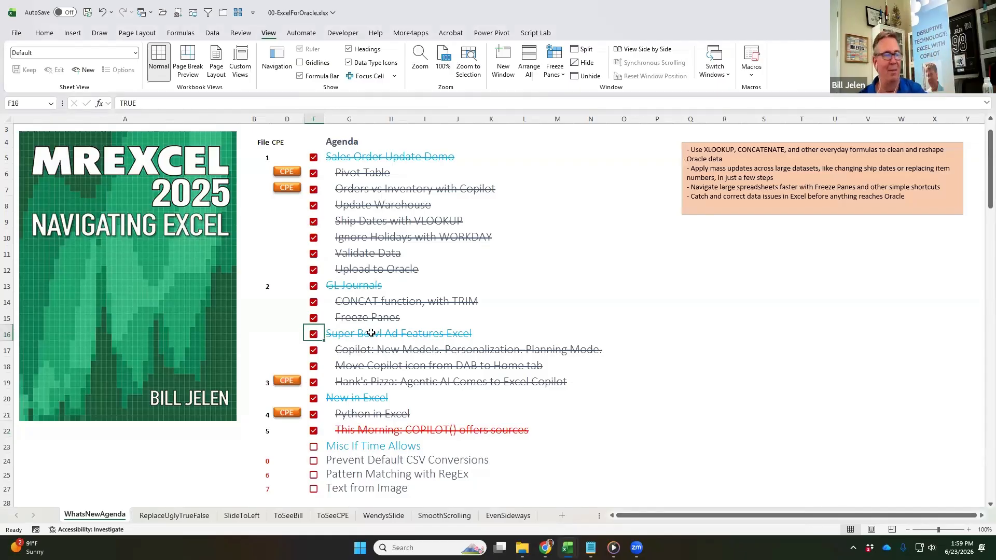